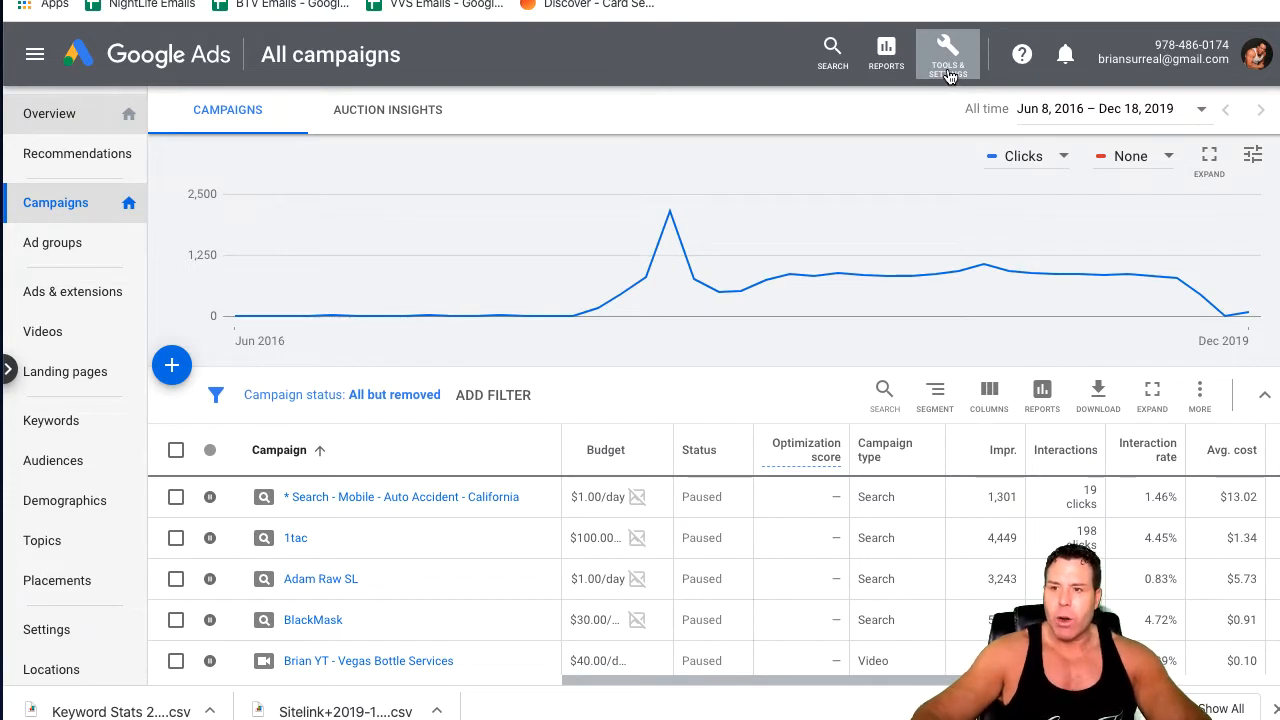
Open Keyword Planner from the planning tools and start a discovery of new keywords
{"action": "left_click", "coordinate": [948, 72]}
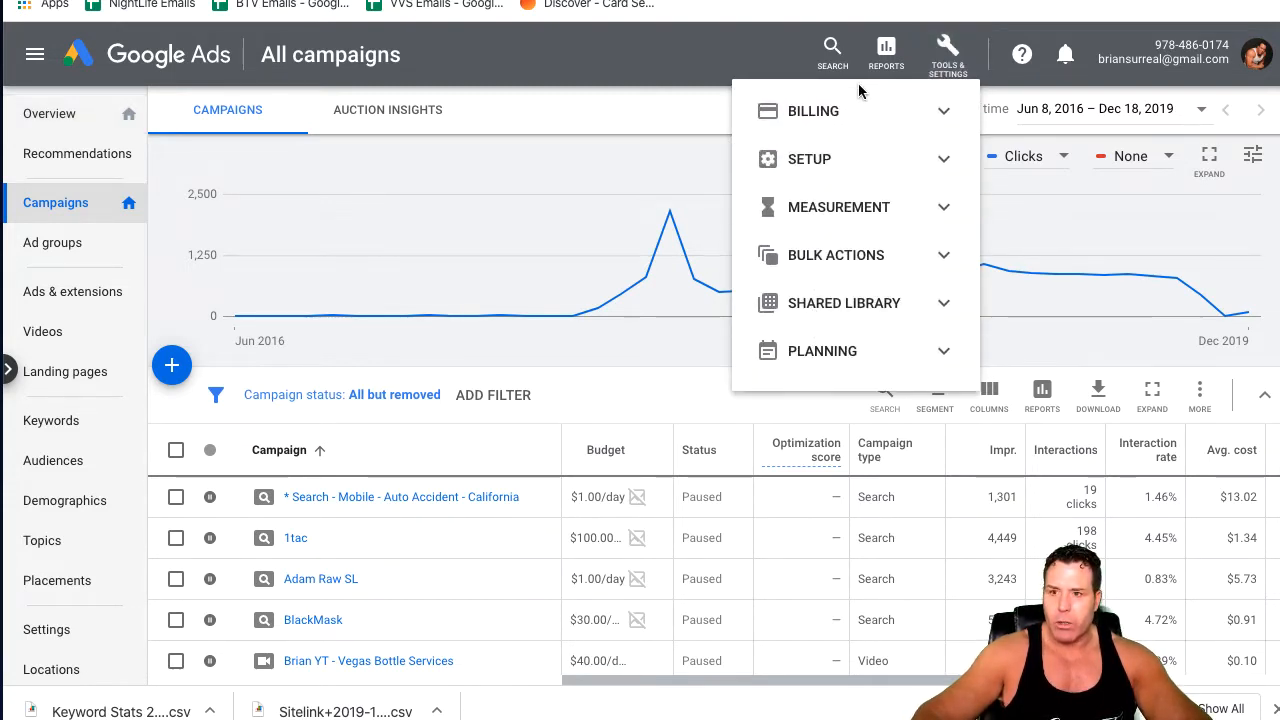
{"action": "left_click", "coordinate": [938, 70]}
{"action": "left_click", "coordinate": [938, 70]}
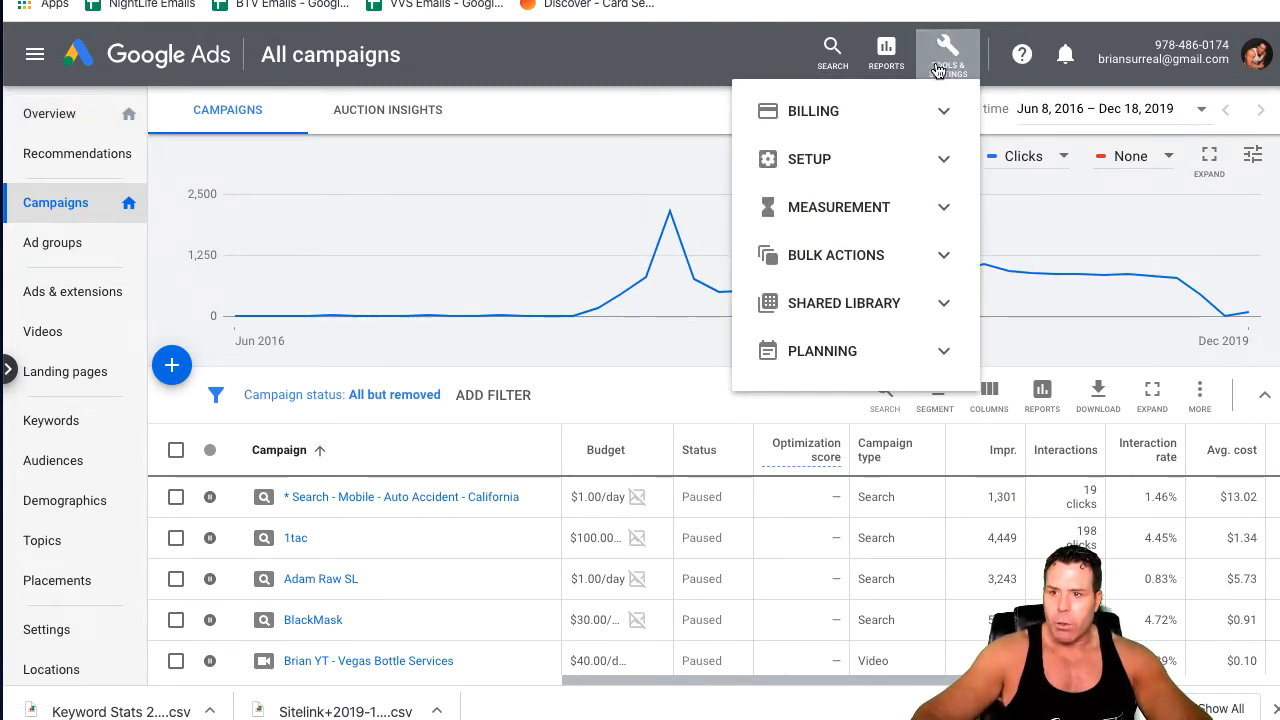
{"action": "left_click", "coordinate": [822, 355]}
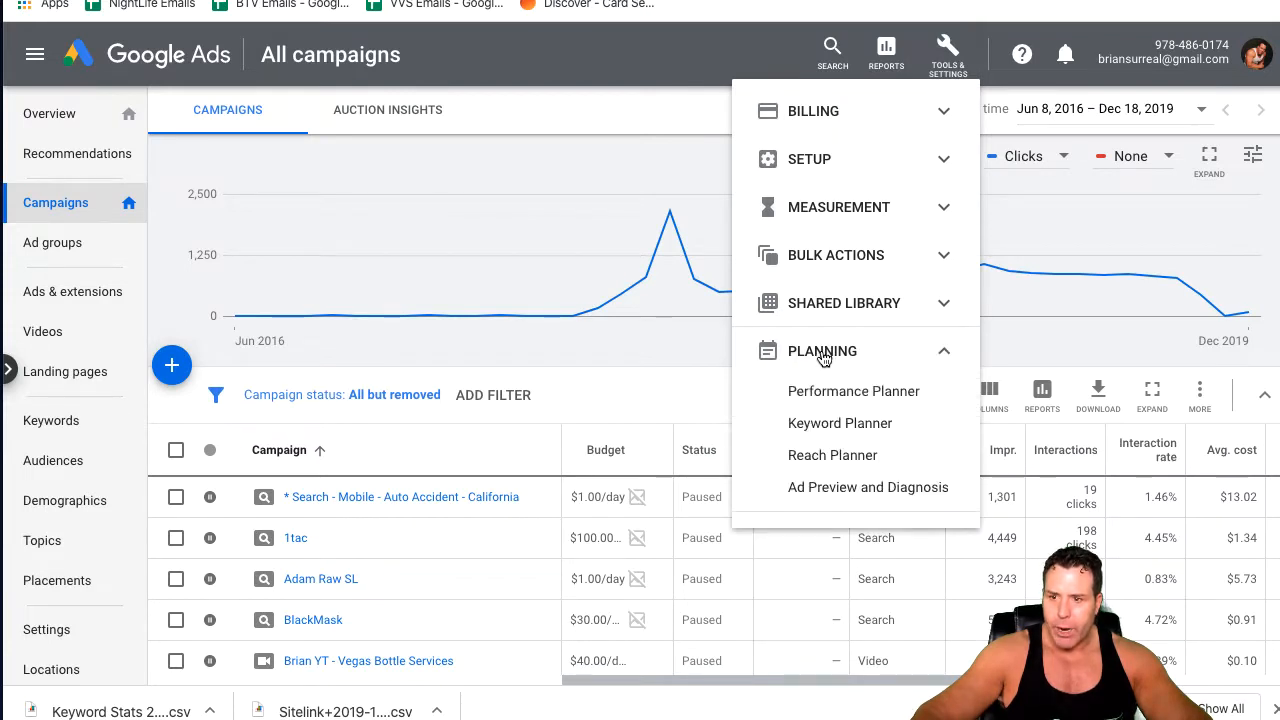
{"action": "left_click", "coordinate": [829, 423]}
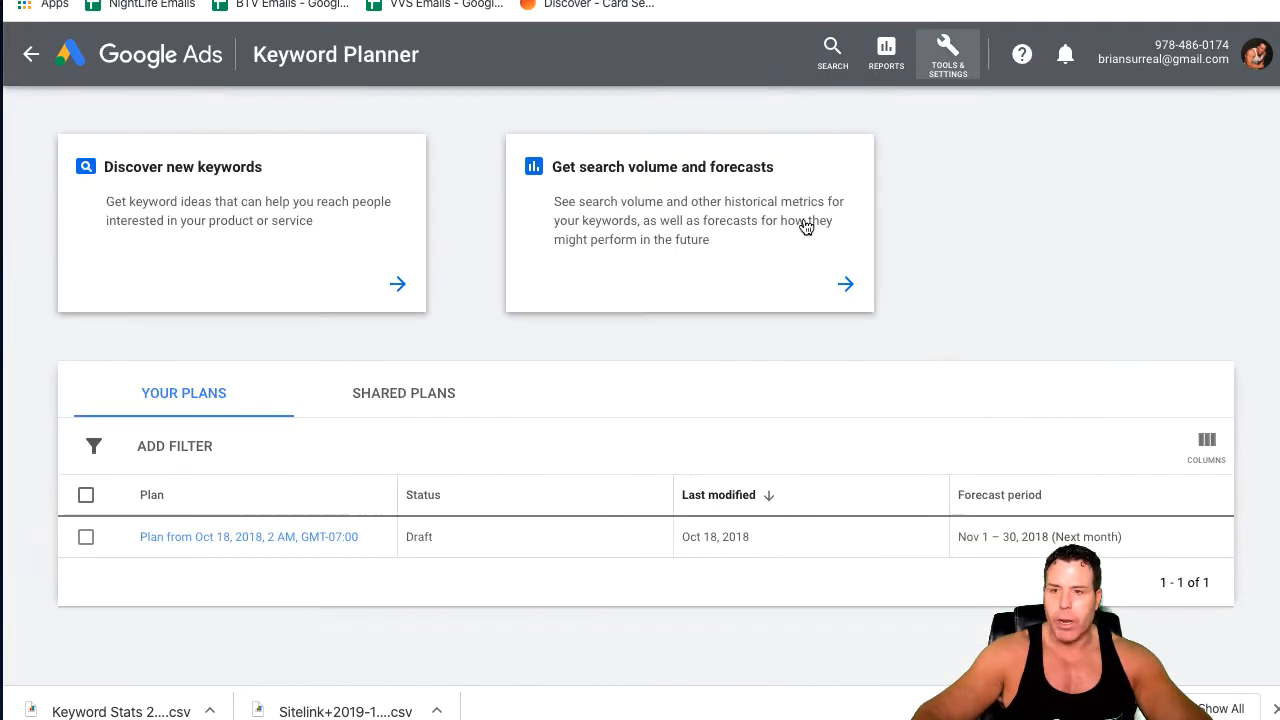
{"action": "left_click", "coordinate": [396, 284]}
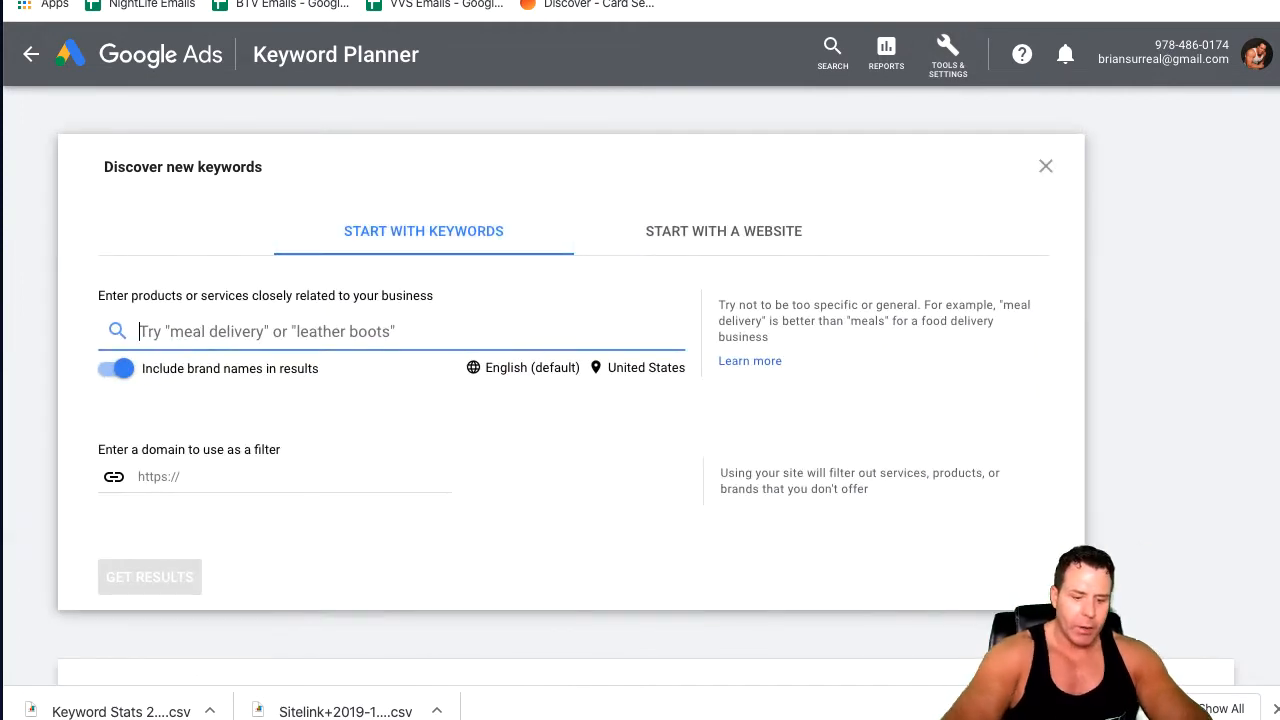
Get keyword ideas for "Bottle Service Las Vegas" in English for the United States, including brand names
{"action": "type", "text": "Bot"}
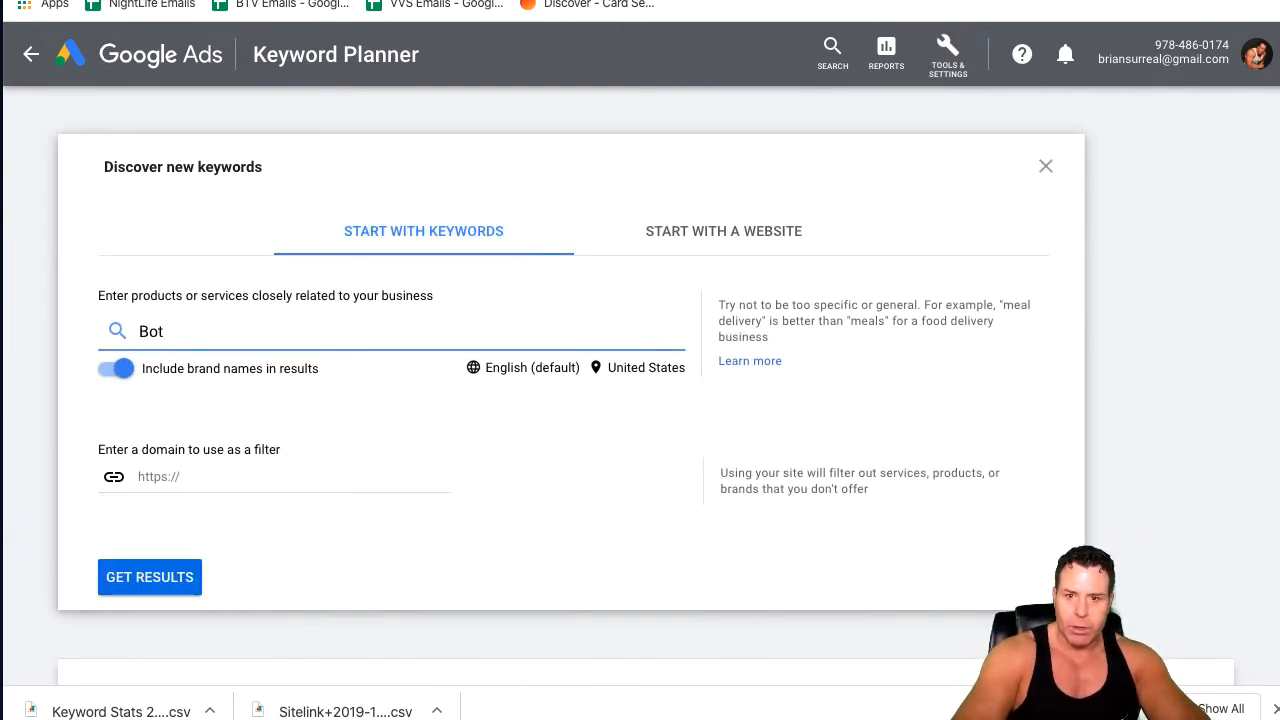
{"action": "type", "text": "tle Se"}
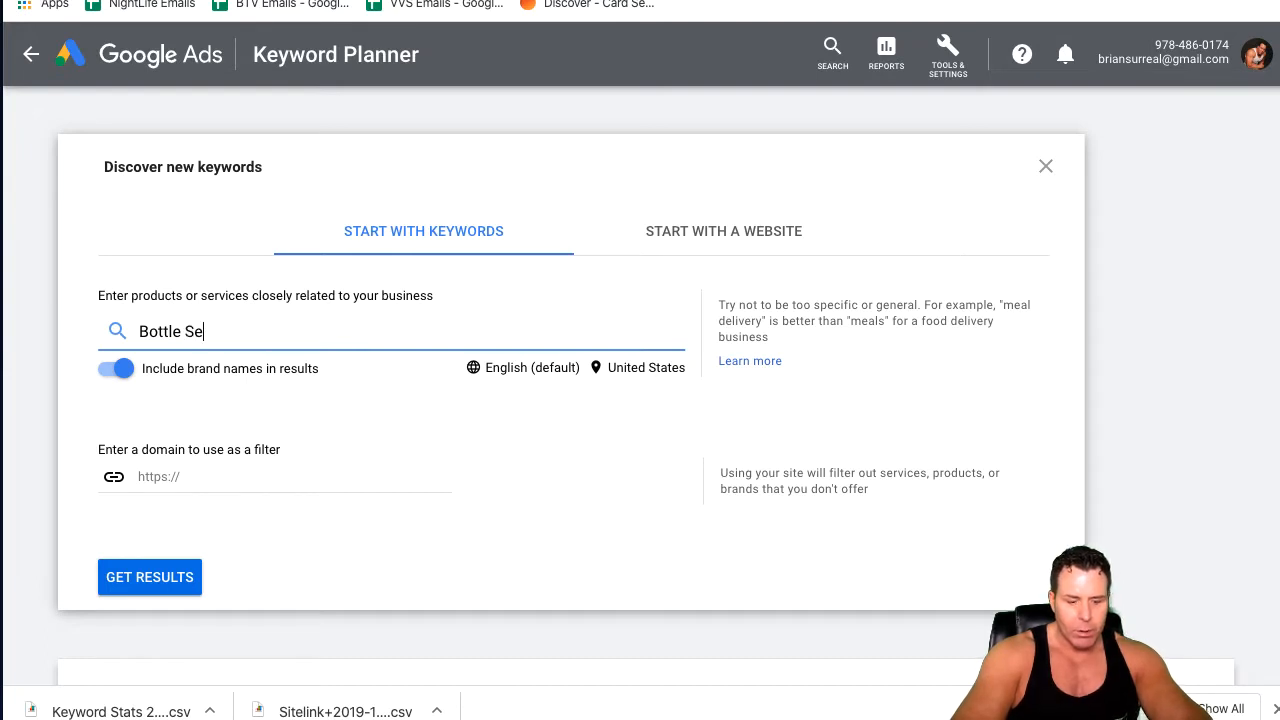
{"action": "type", "text": "rvio"}
{"action": "type", "text": "e L"}
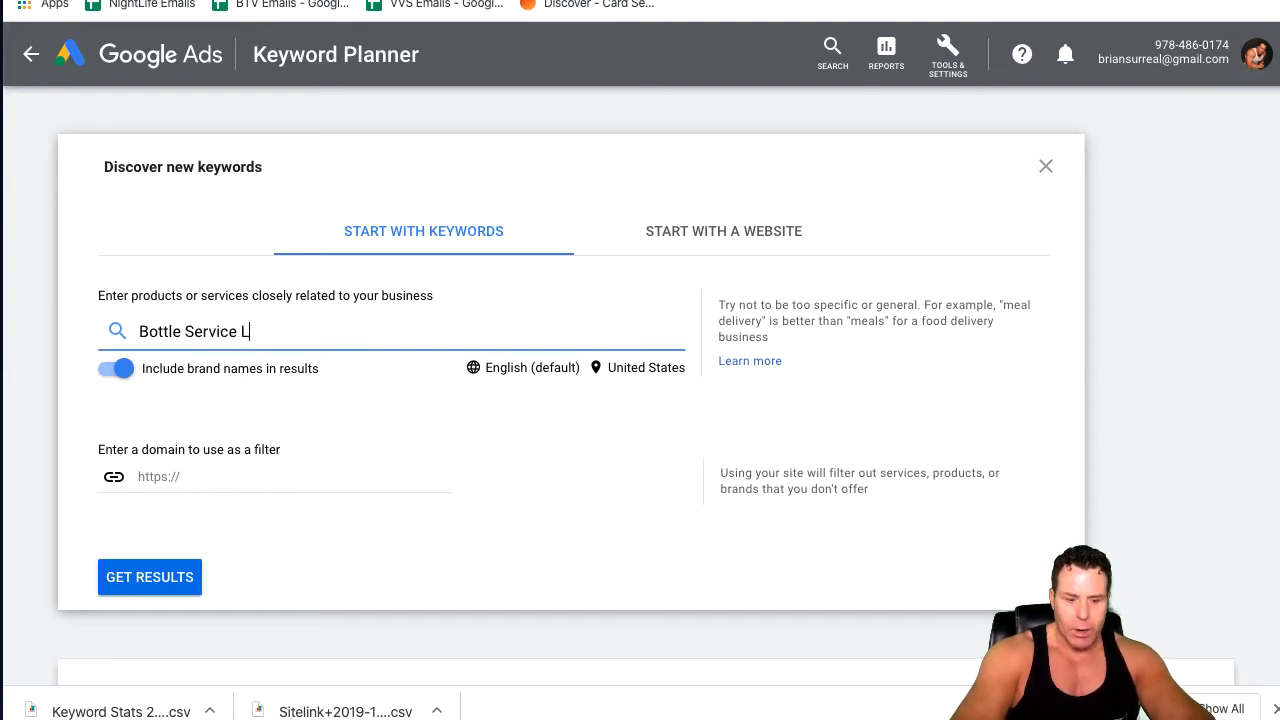
{"action": "type", "text": "as Vegas"}
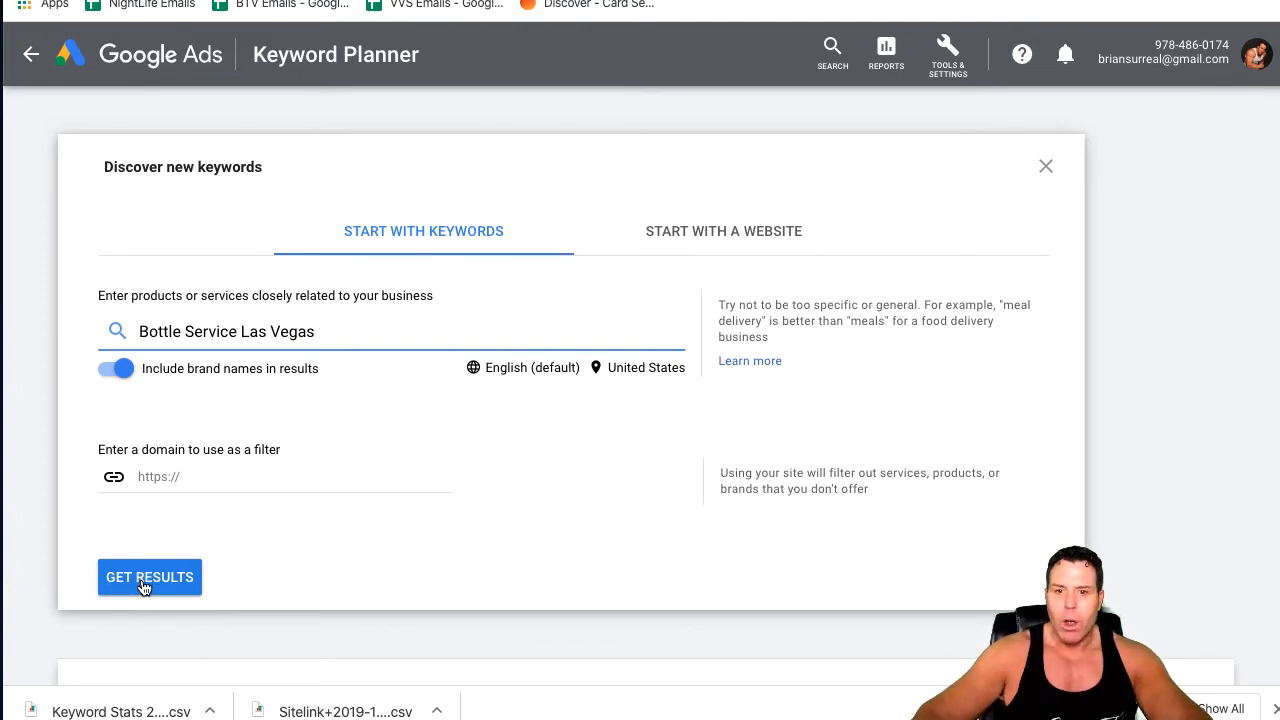
{"action": "left_click", "coordinate": [143, 587]}
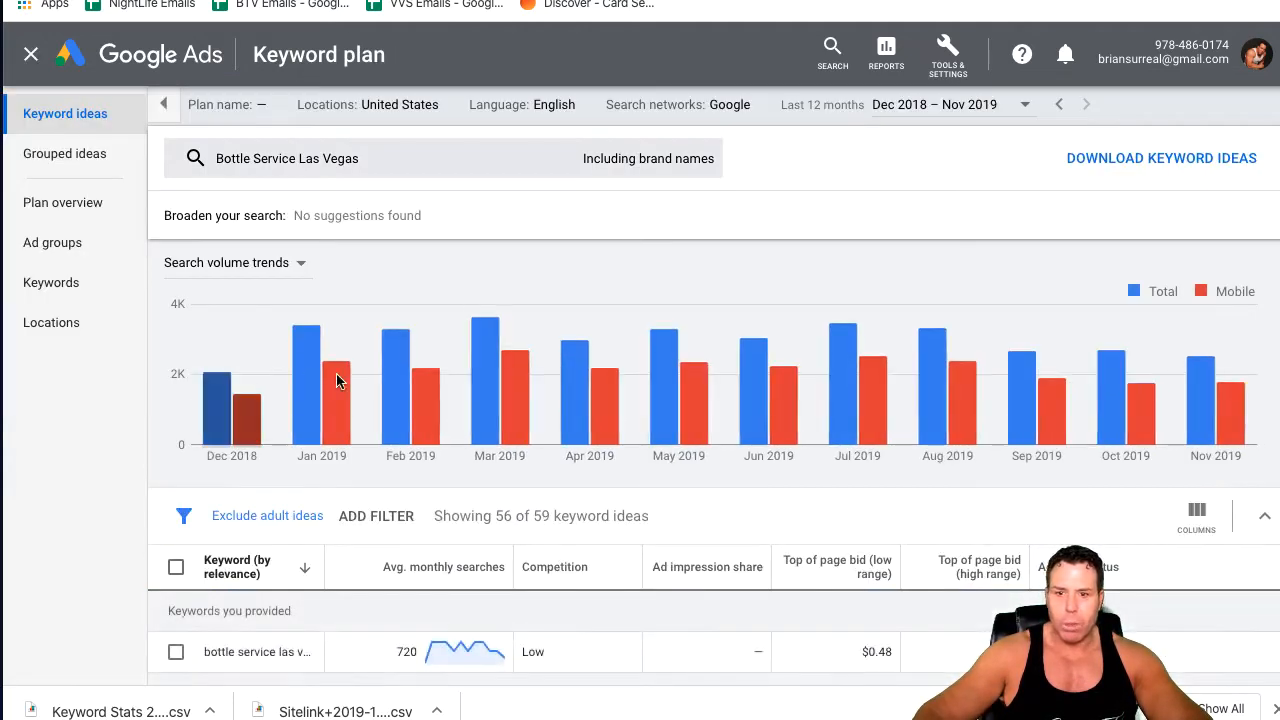
Review the full list of keyword ideas with their monthly searches, competition and top-of-page bids
{"action": "scroll", "coordinate": [400, 390], "scroll_direction": "down", "scroll_amount": 3}
{"action": "mouse_move", "coordinate": [460, 413]}
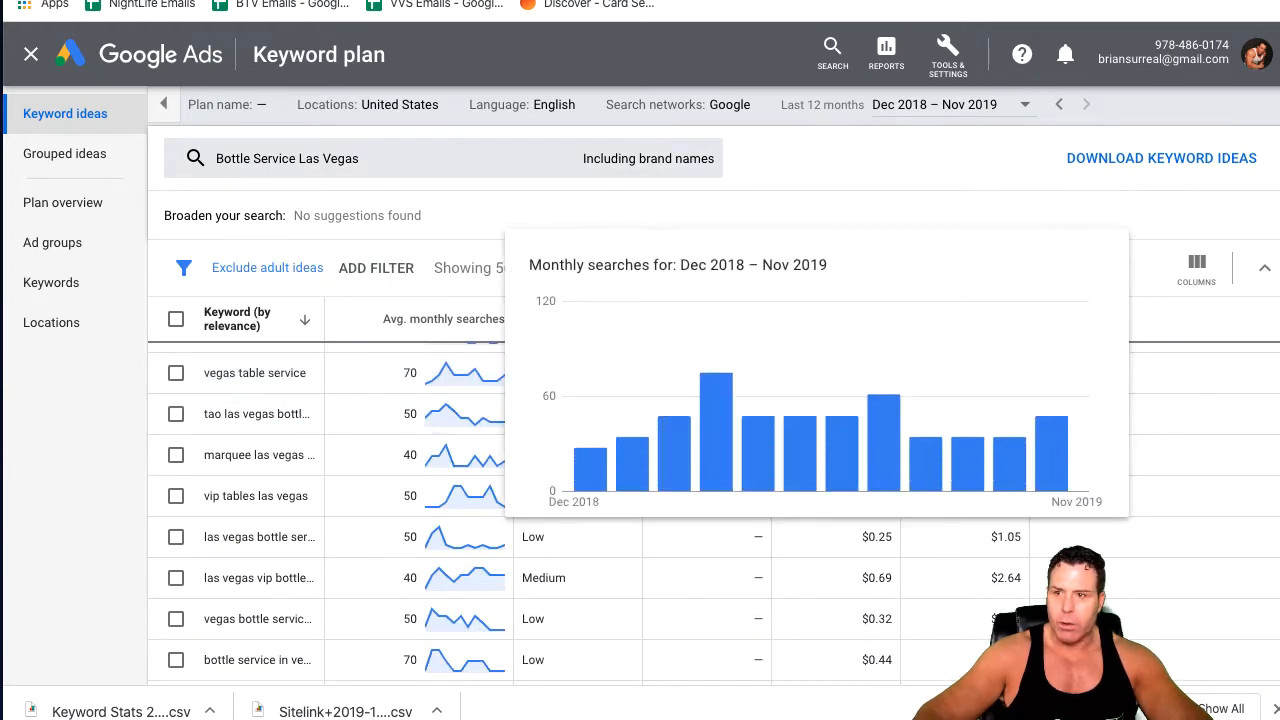
{"action": "scroll", "coordinate": [275, 488], "scroll_direction": "down", "scroll_amount": 1}
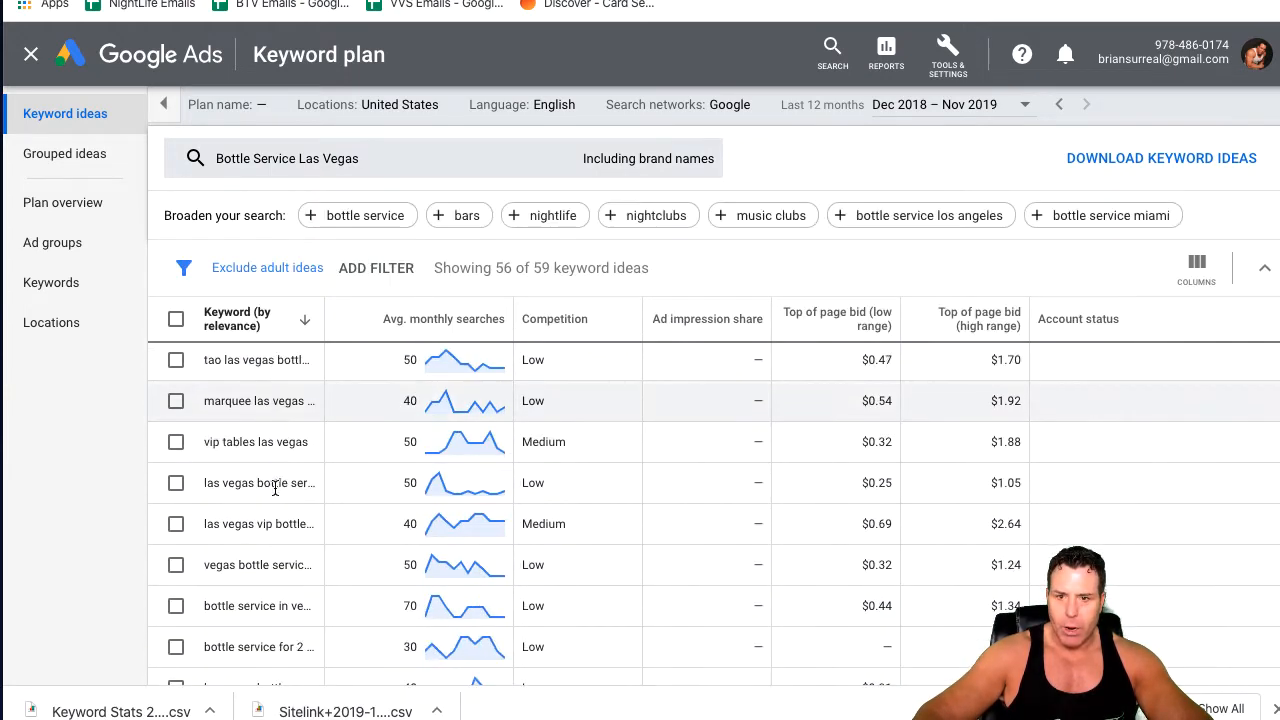
{"action": "scroll", "coordinate": [300, 505], "scroll_direction": "down", "scroll_amount": 15}
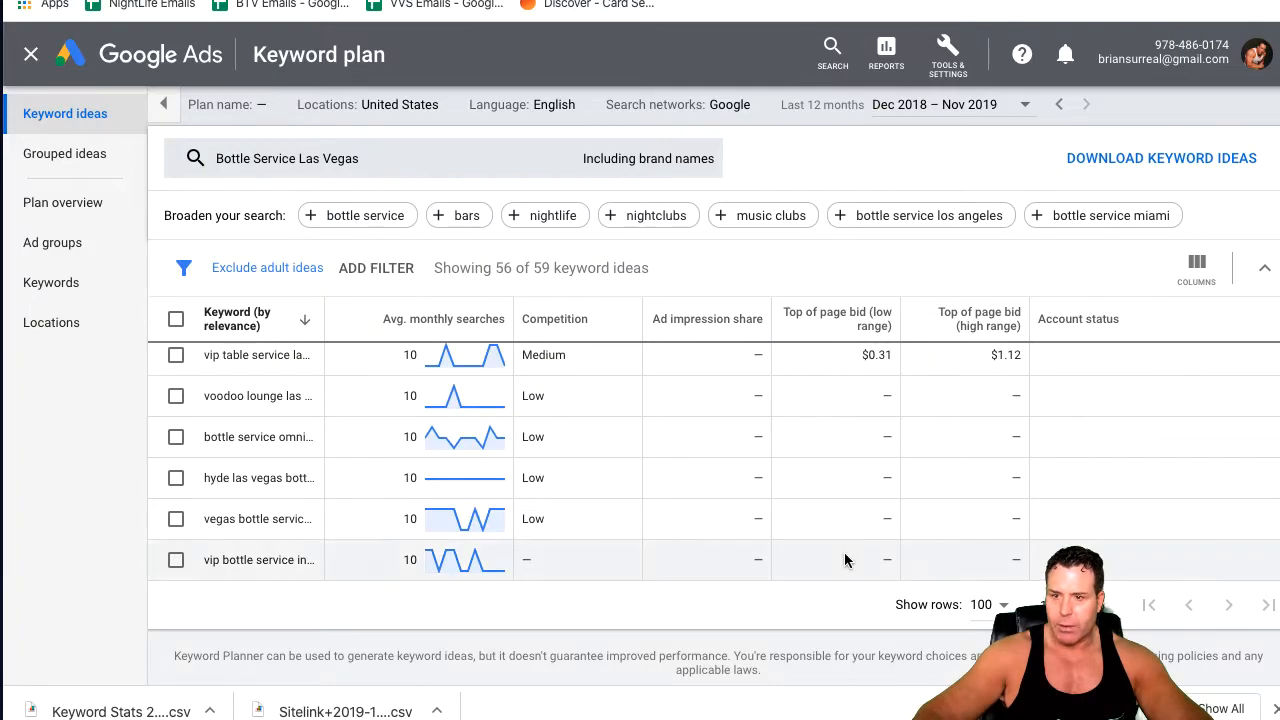
{"action": "scroll", "coordinate": [370, 570], "scroll_direction": "up", "scroll_amount": 15}
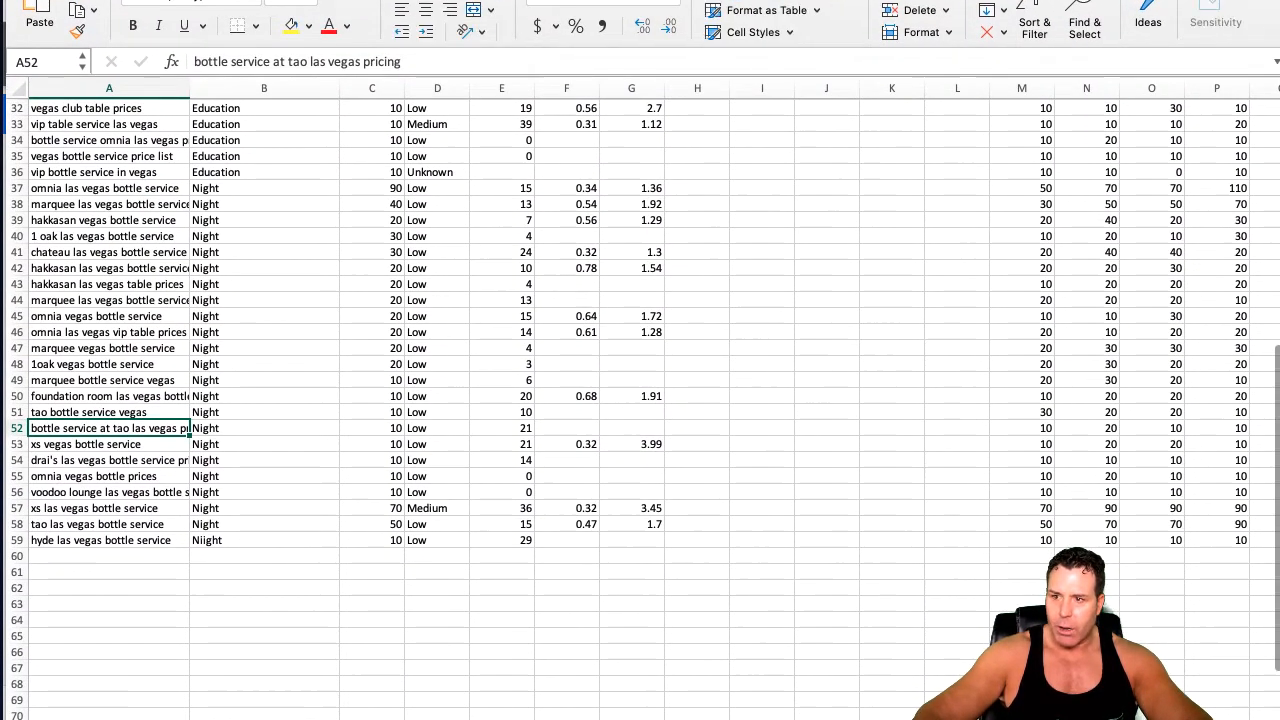
In the Excel keyword stats sheet, examine which keywords are assigned to the Action, Comparison and Education groups in column B
{"action": "scroll", "coordinate": [490, 505], "scroll_direction": "up", "scroll_amount": 10}
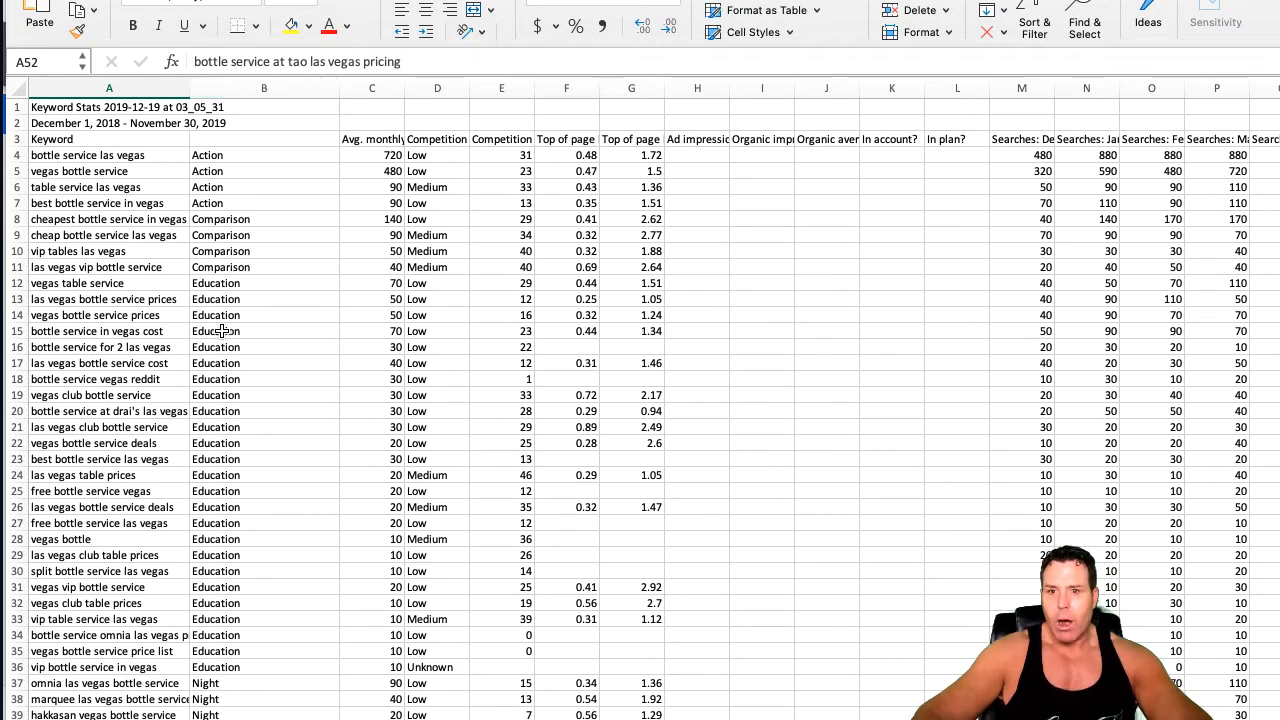
{"action": "left_click_drag", "start_coordinate": [250, 157], "coordinate": [265, 197]}
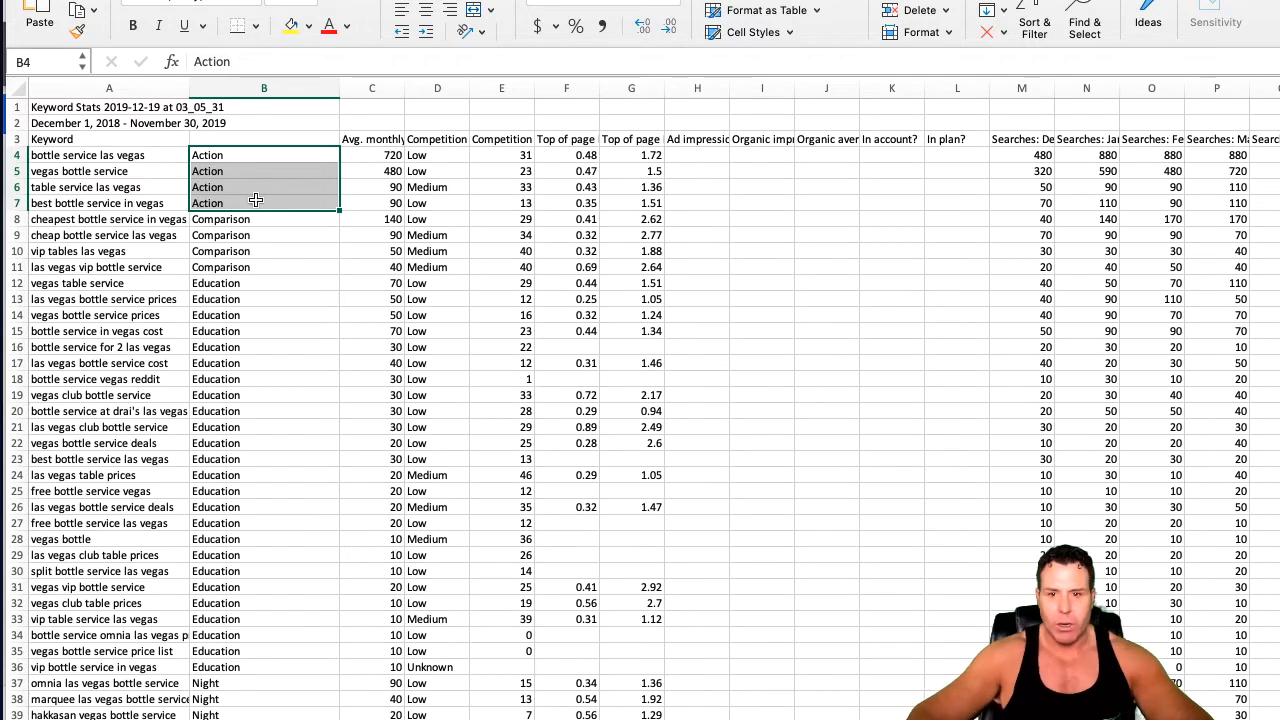
{"action": "left_click", "coordinate": [239, 224]}
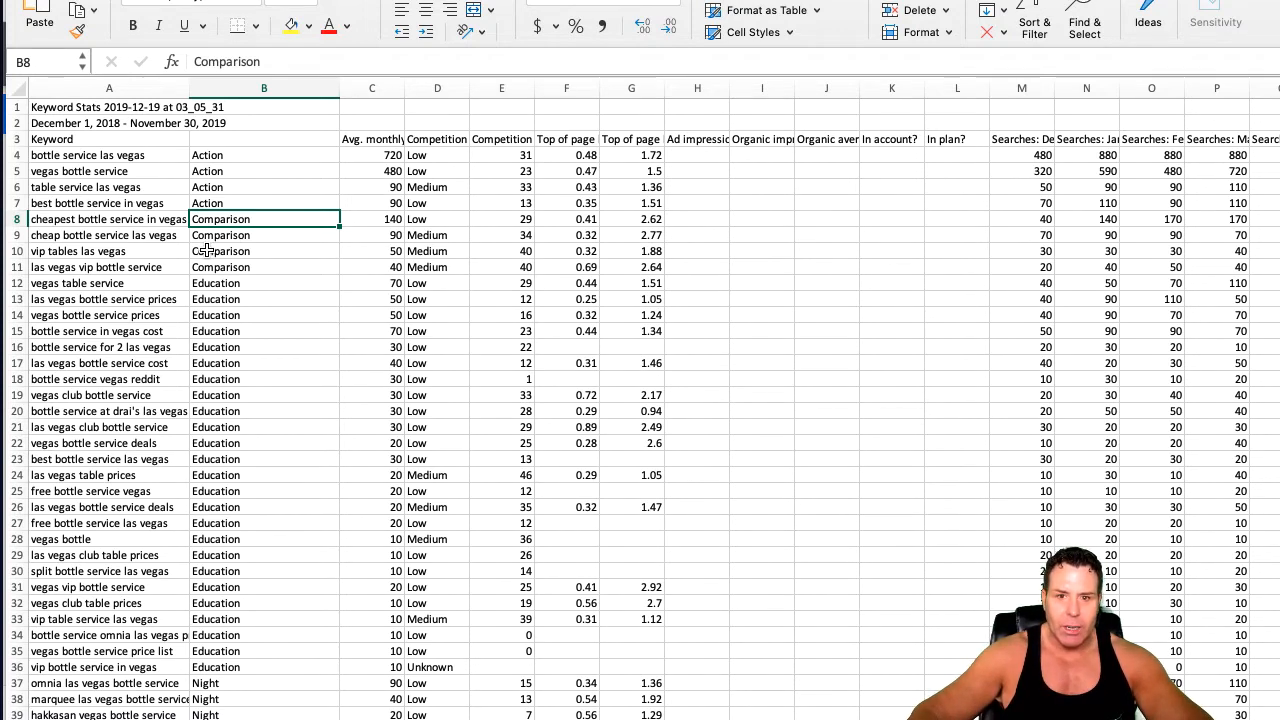
{"action": "left_click", "coordinate": [207, 252]}
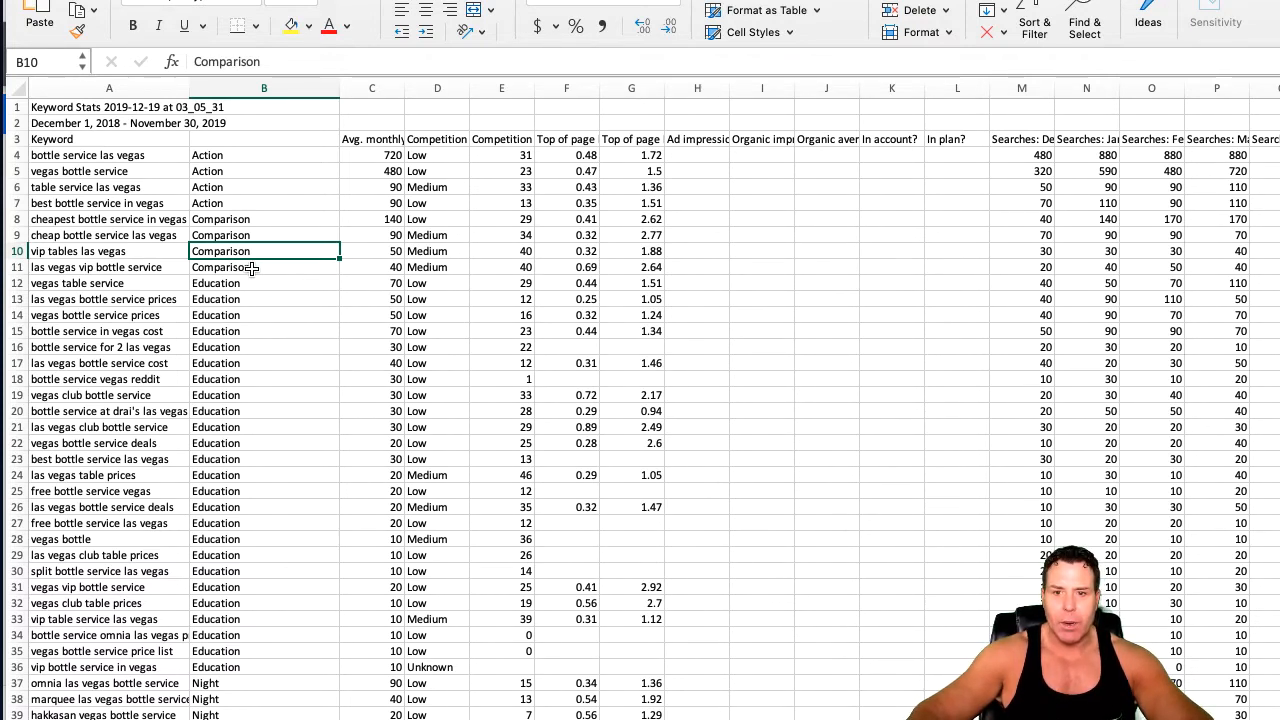
{"action": "left_click_drag", "start_coordinate": [252, 268], "coordinate": [246, 232]}
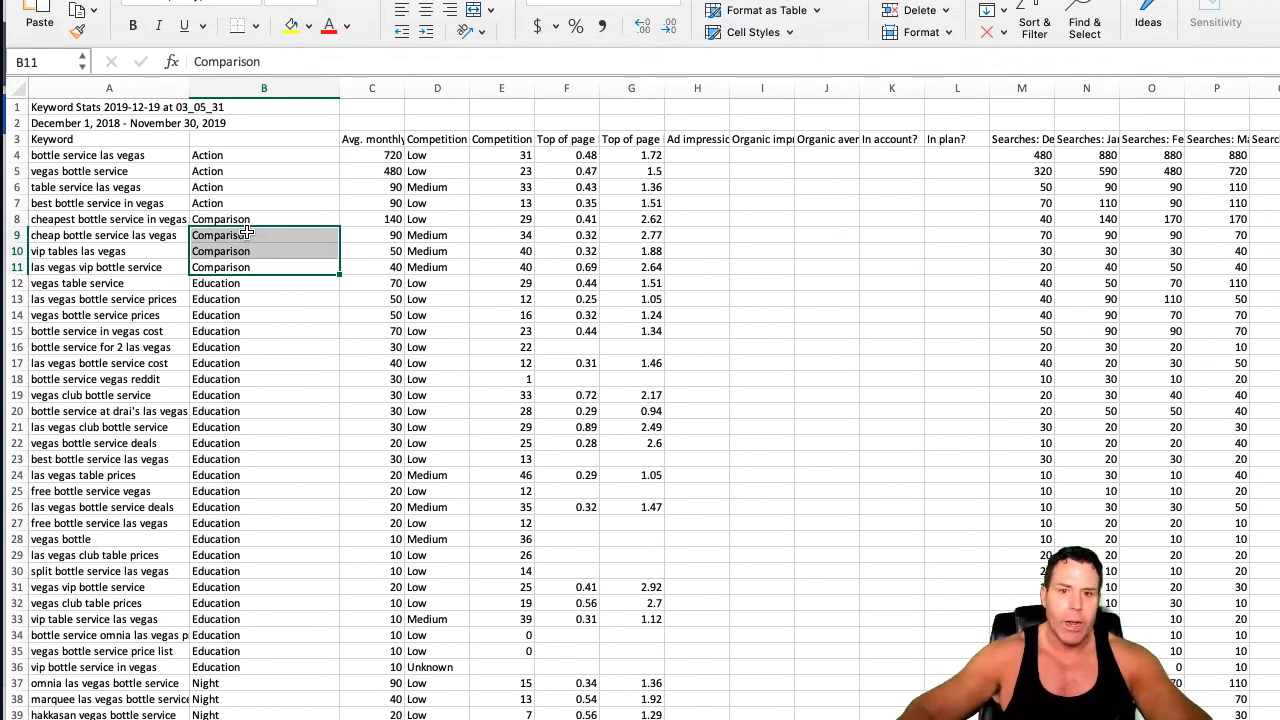
{"action": "left_click_drag", "start_coordinate": [218, 285], "coordinate": [214, 608]}
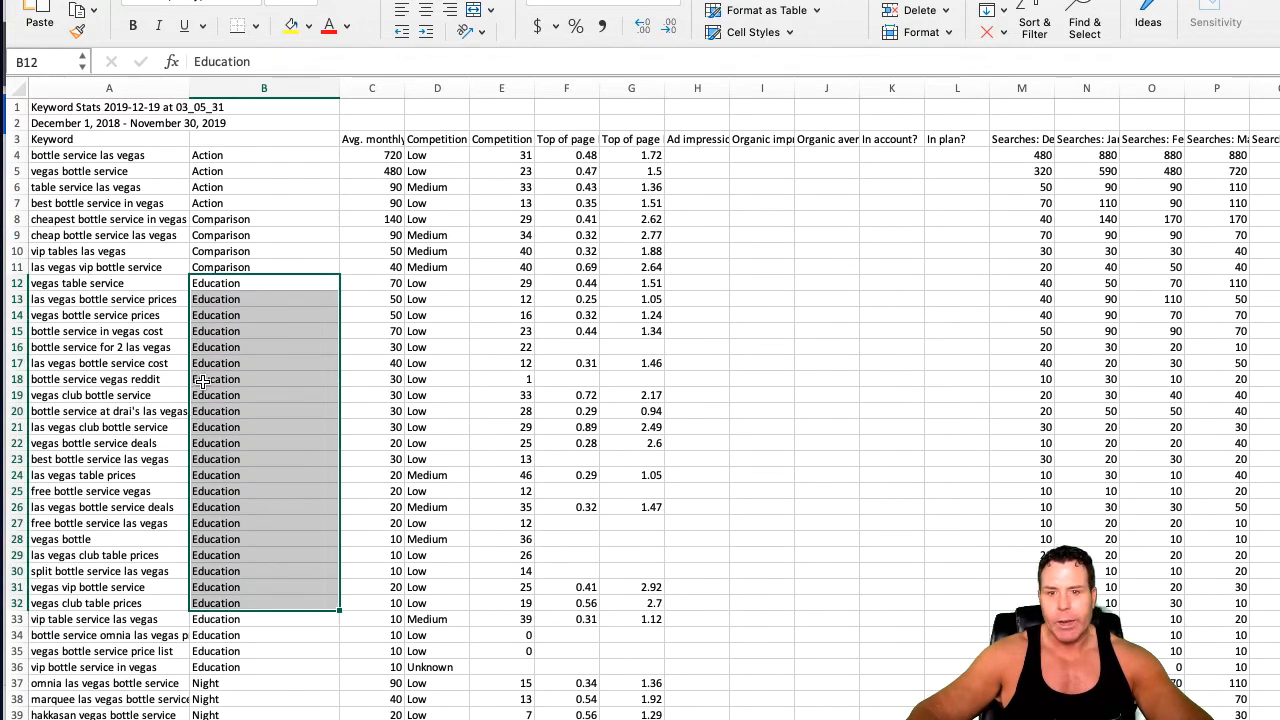
{"action": "left_click", "coordinate": [207, 331]}
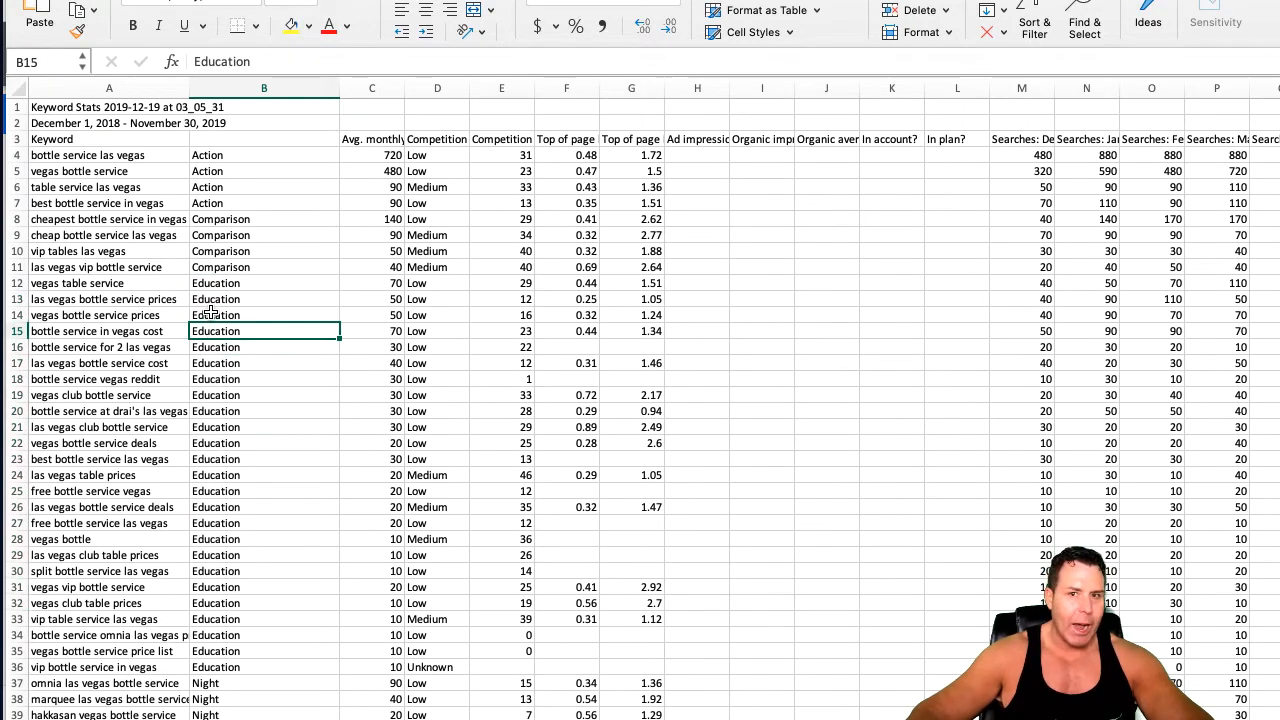
{"action": "left_click", "coordinate": [212, 395]}
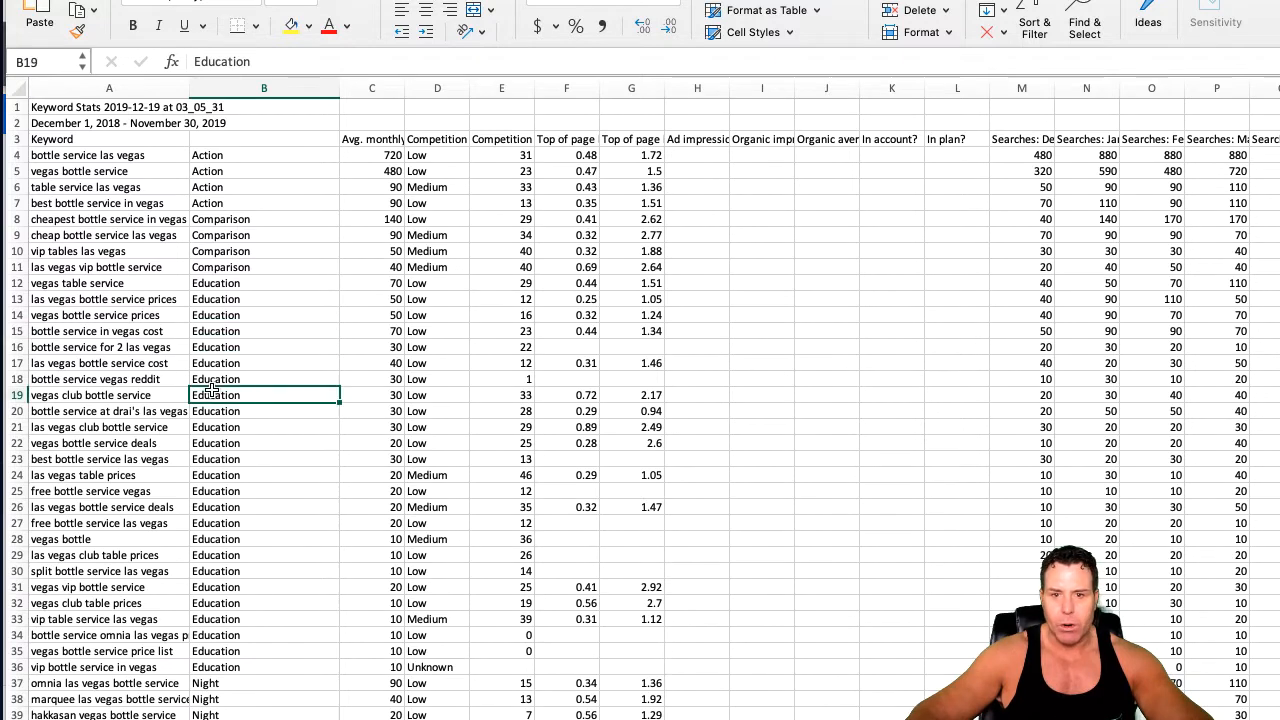
Examine the nightclub-related keywords by selecting the Night group cells B37 to B59
{"action": "scroll", "coordinate": [231, 536], "scroll_direction": "down", "scroll_amount": 3}
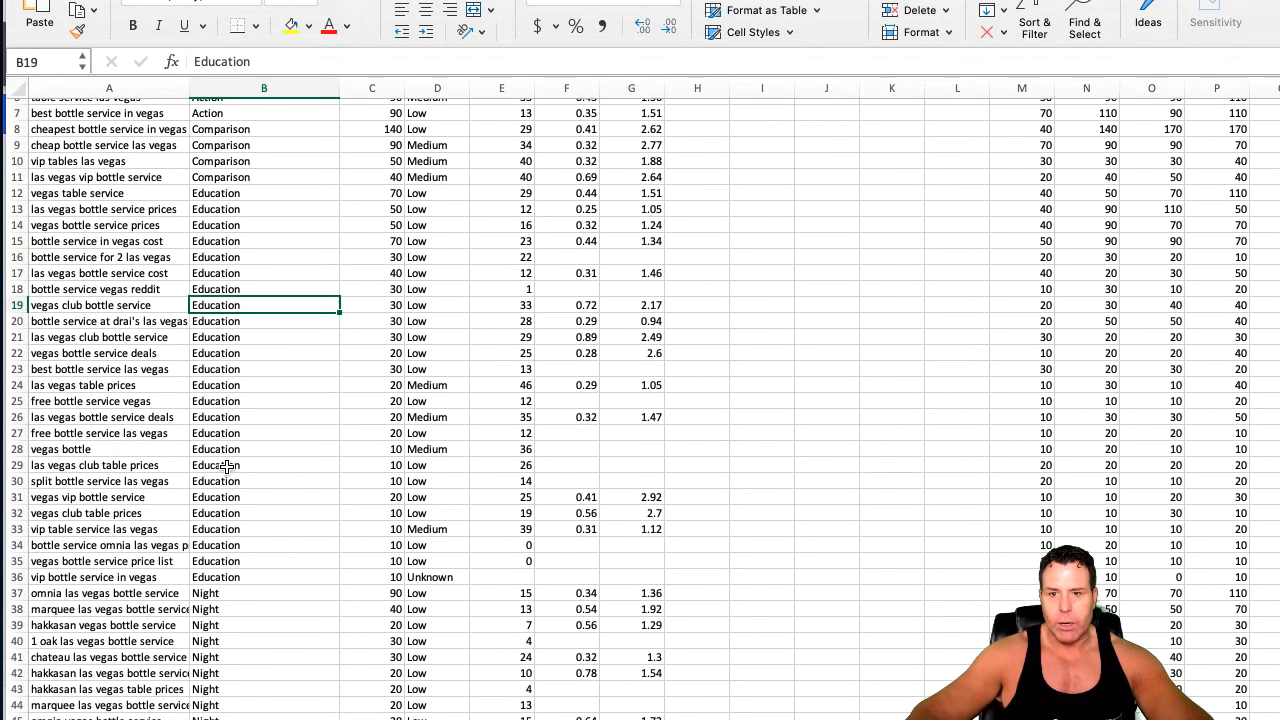
{"action": "scroll", "coordinate": [228, 475], "scroll_direction": "down", "scroll_amount": 3}
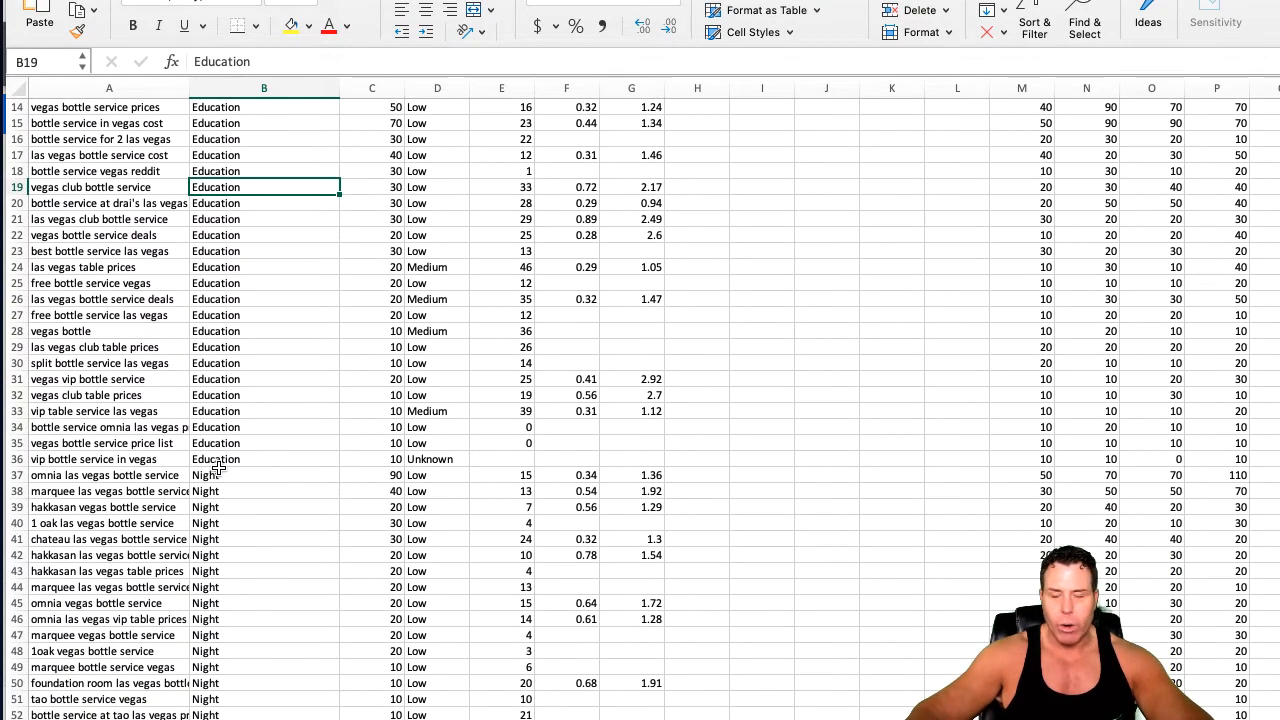
{"action": "left_click_drag", "start_coordinate": [215, 475], "coordinate": [252, 712]}
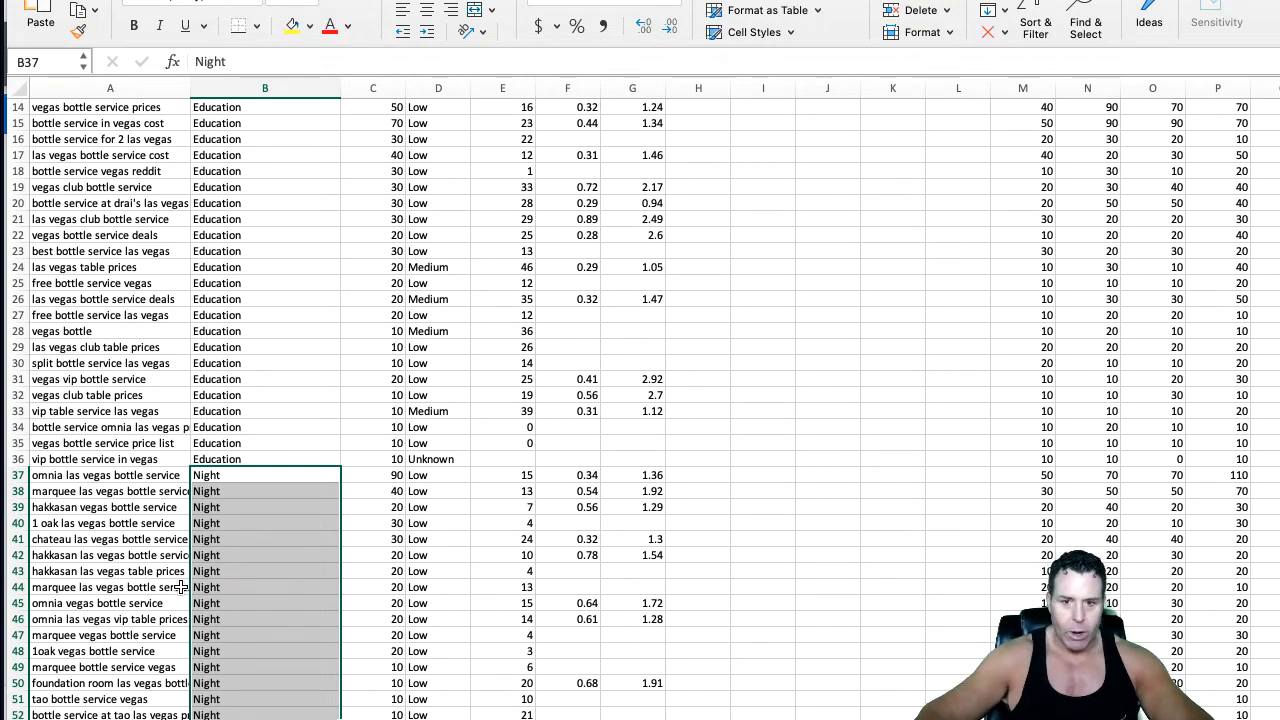
{"action": "scroll", "coordinate": [205, 570], "scroll_direction": "down", "scroll_amount": 2}
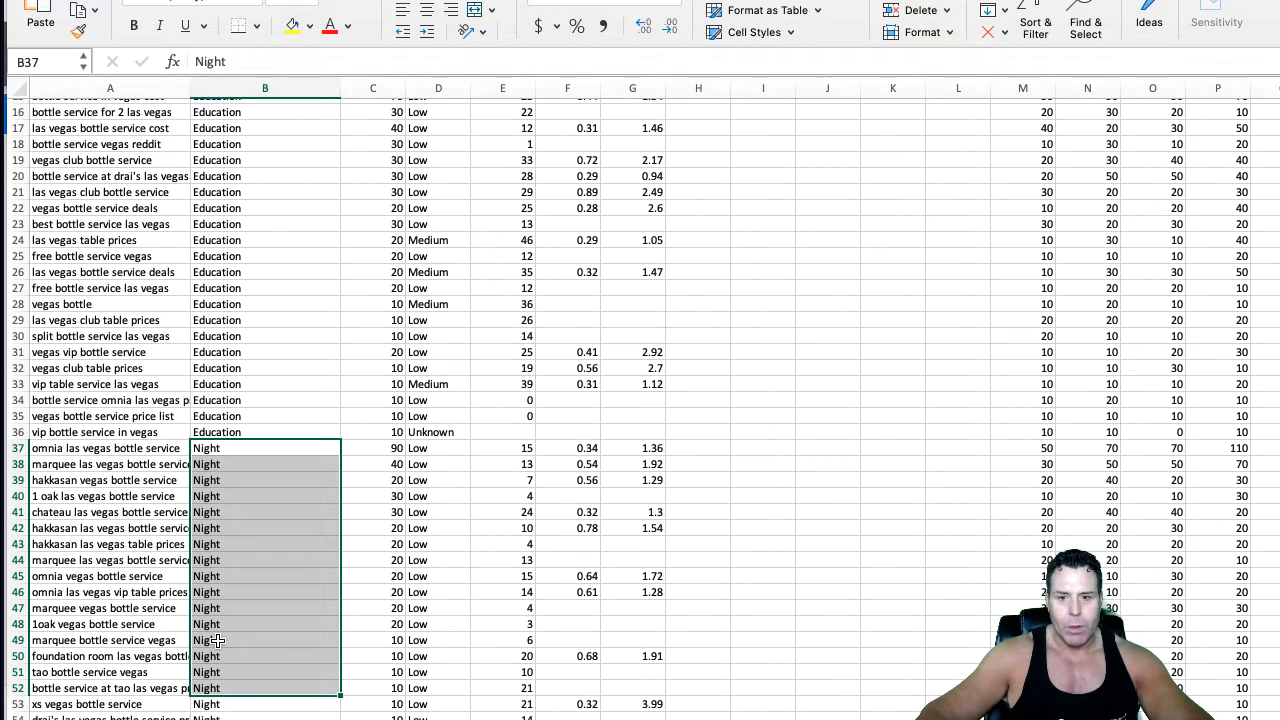
{"action": "scroll", "coordinate": [205, 560], "scroll_direction": "down", "scroll_amount": 3}
{"action": "left_click_drag", "start_coordinate": [214, 362], "coordinate": [240, 713]}
{"action": "left_click_drag", "start_coordinate": [240, 713], "coordinate": [243, 532]}
{"action": "scroll", "coordinate": [237, 509], "scroll_direction": "down", "scroll_amount": 4}
{"action": "scroll", "coordinate": [236, 495], "scroll_direction": "up", "scroll_amount": 4}
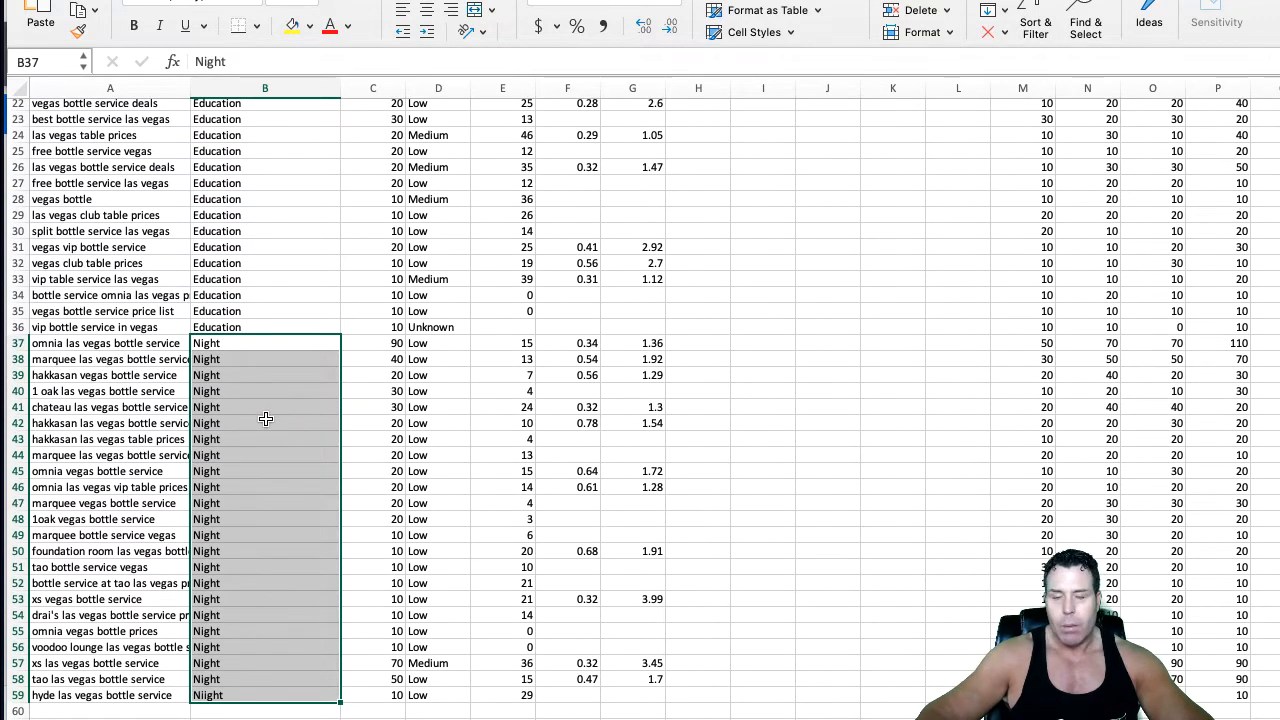
Compare the Education keywords with the club-specific Night keywords, including "hakkasan las vegas bottle service" in A42
{"action": "scroll", "coordinate": [263, 412], "scroll_direction": "up", "scroll_amount": 5}
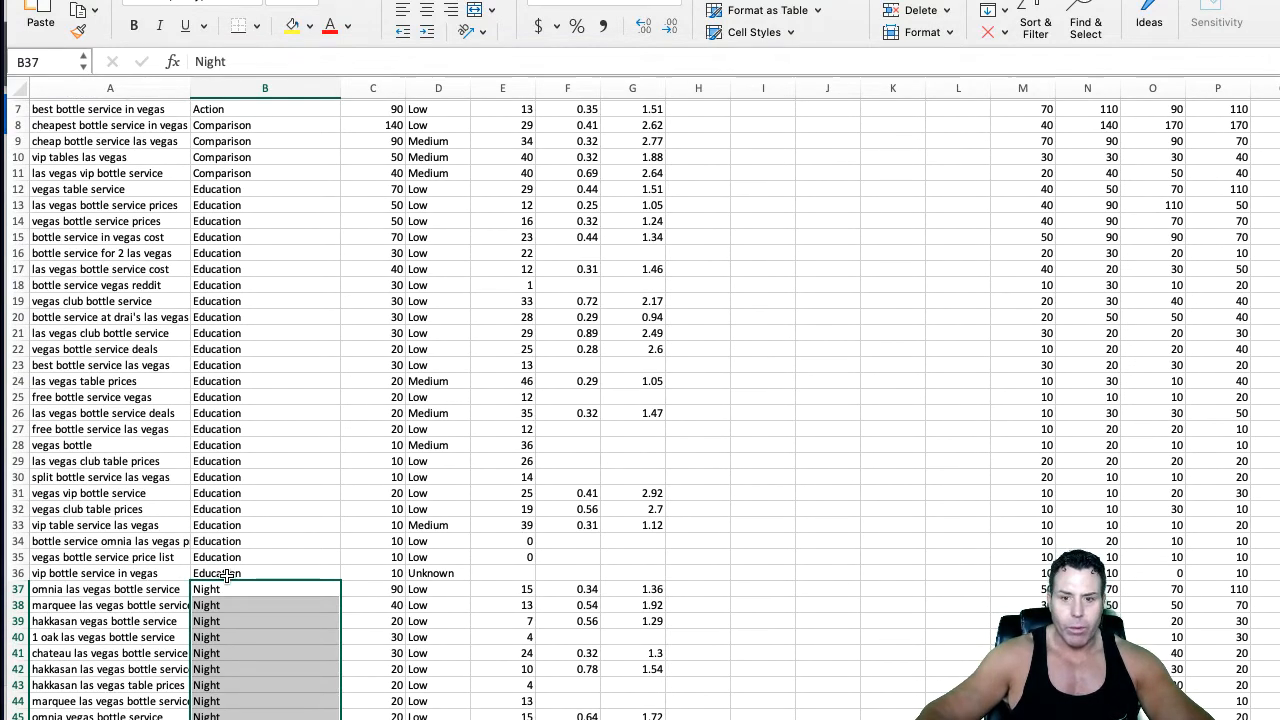
{"action": "scroll", "coordinate": [245, 340], "scroll_direction": "up", "scroll_amount": 2}
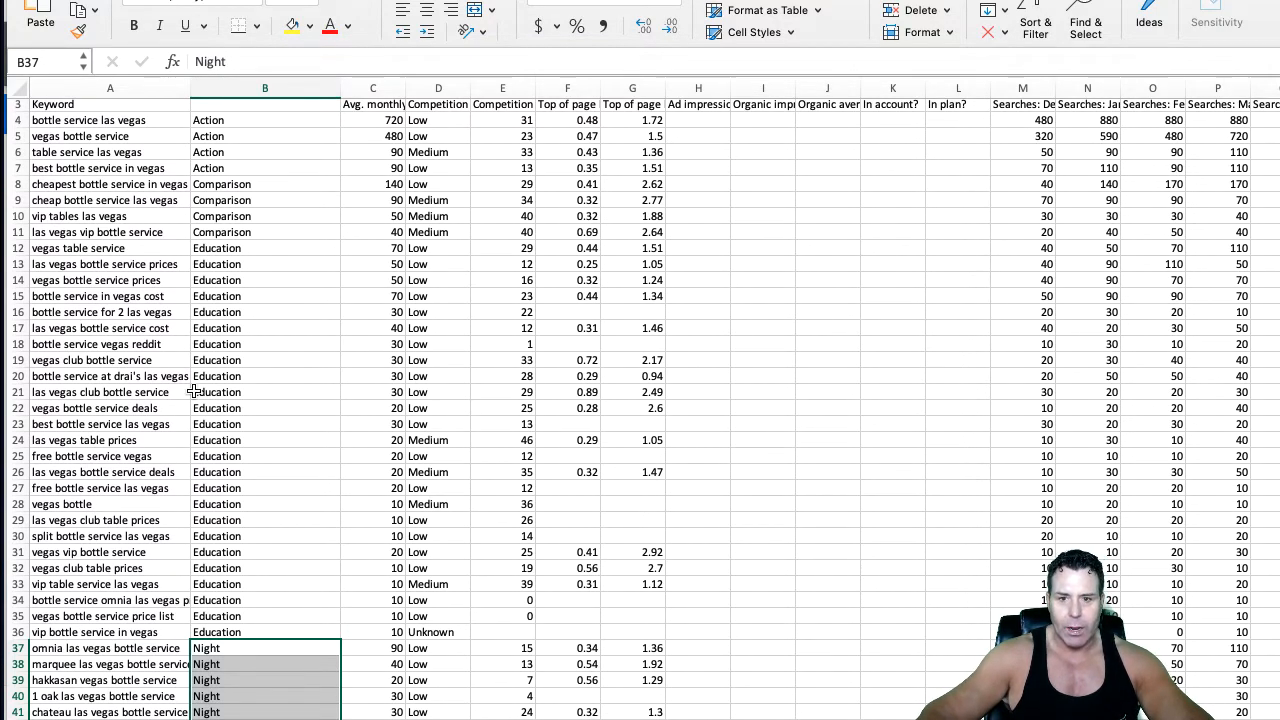
{"action": "scroll", "coordinate": [282, 395], "scroll_direction": "down", "scroll_amount": 1}
{"action": "scroll", "coordinate": [282, 395], "scroll_direction": "down", "scroll_amount": 2}
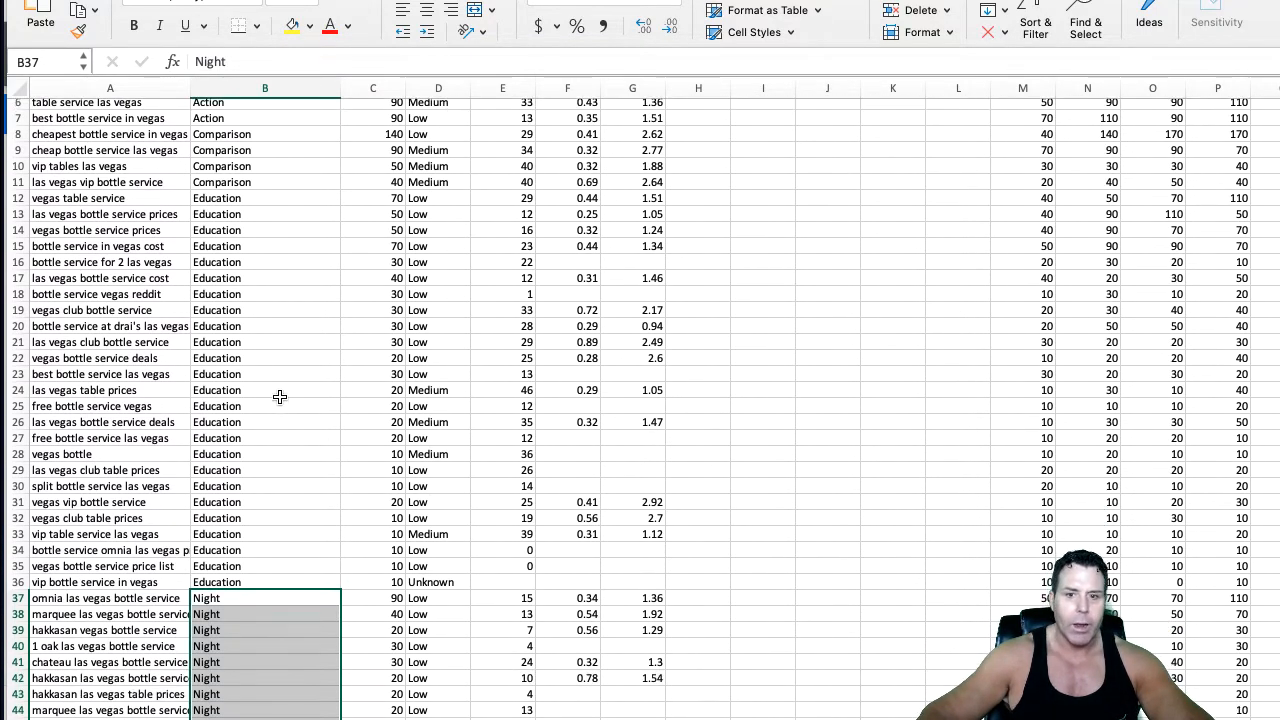
{"action": "scroll", "coordinate": [274, 406], "scroll_direction": "down", "scroll_amount": 6}
{"action": "scroll", "coordinate": [269, 588], "scroll_direction": "down", "scroll_amount": 3}
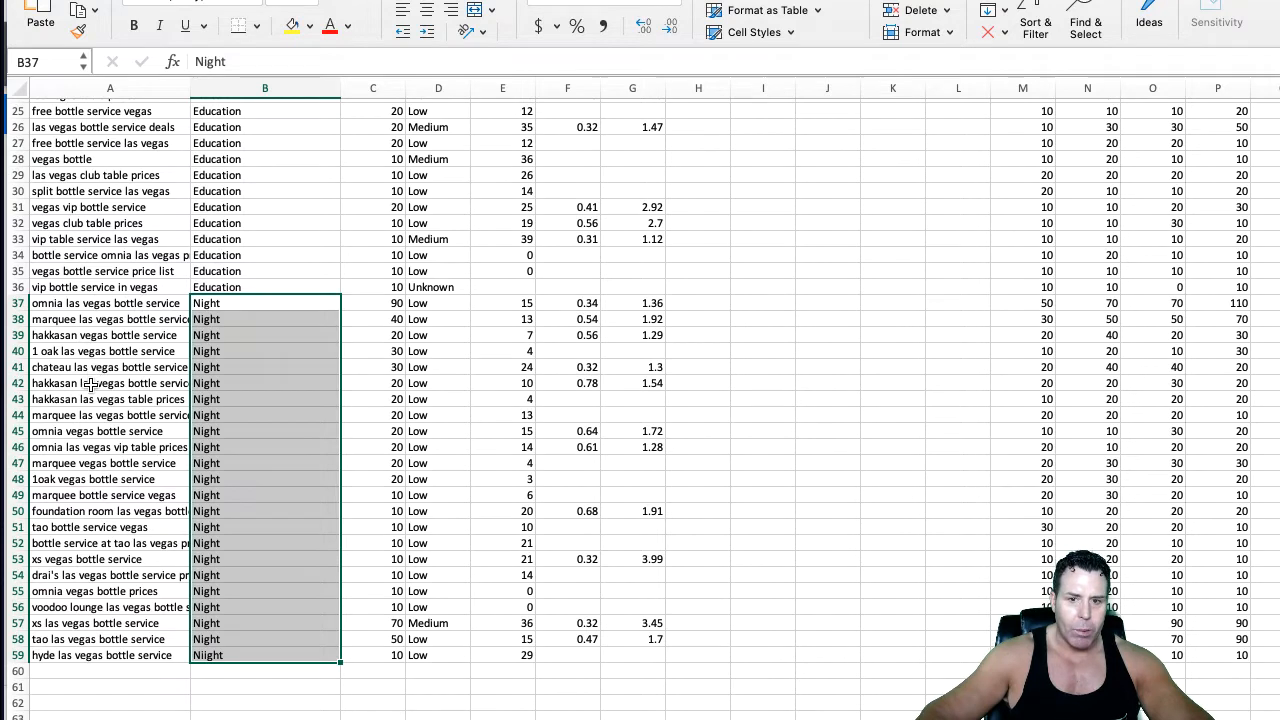
{"action": "mouse_move", "coordinate": [92, 385]}
{"action": "left_mouse_down"}
{"action": "mouse_move", "coordinate": [92, 396]}
{"action": "mouse_move", "coordinate": [92, 385]}
{"action": "left_mouse_up"}
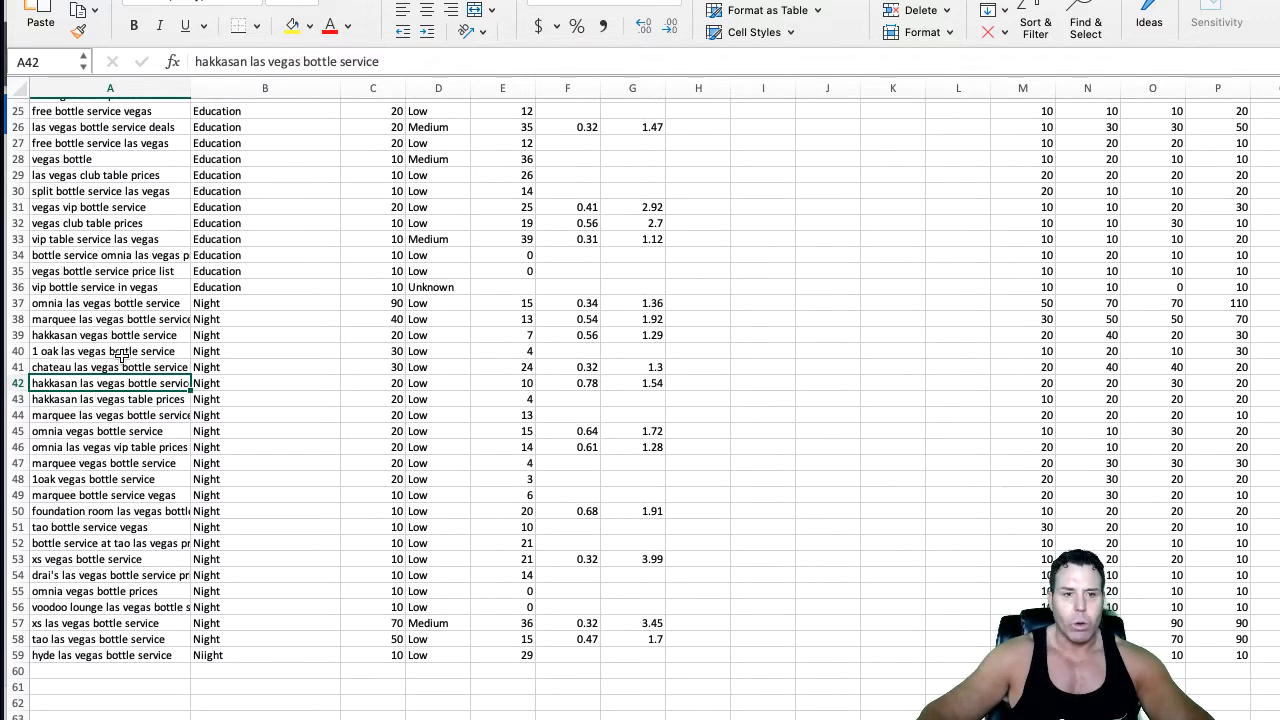
{"action": "scroll", "coordinate": [213, 390], "scroll_direction": "up", "scroll_amount": 10}
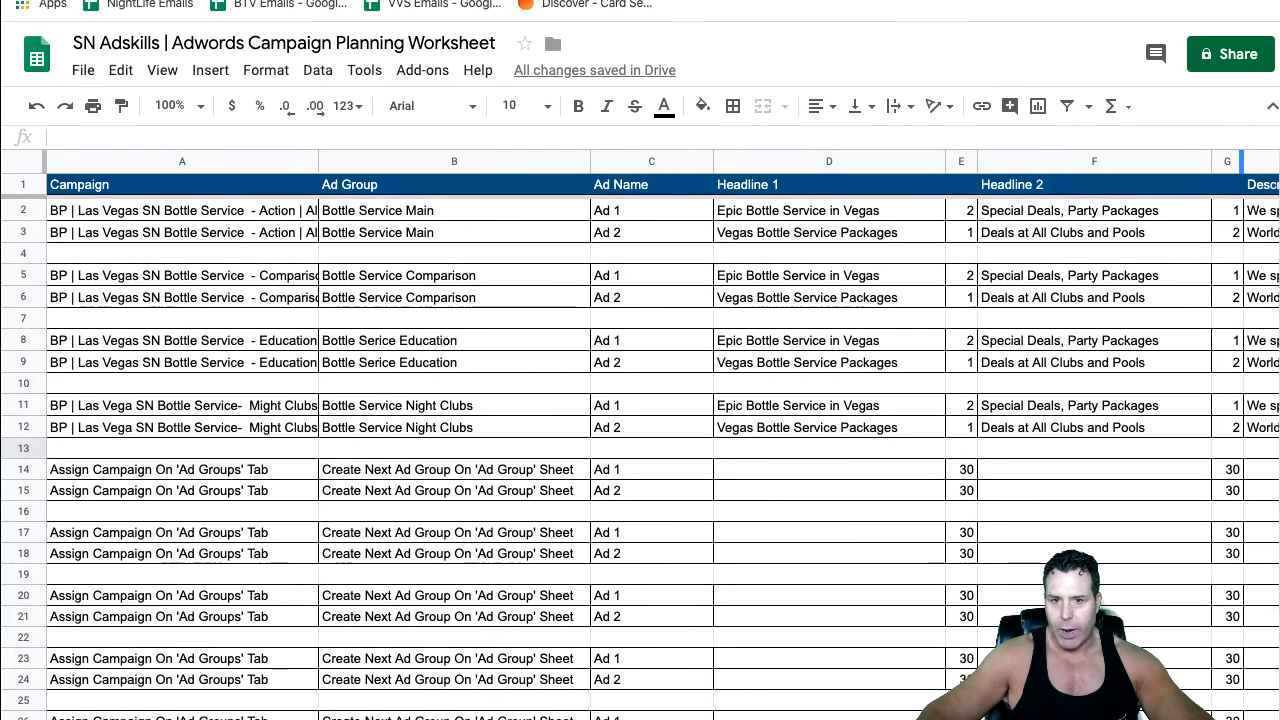
On the campaigns sheet, copy the Education campaign name from A4 into the empty row below in A5
{"action": "left_click", "coordinate": [98, 719]}
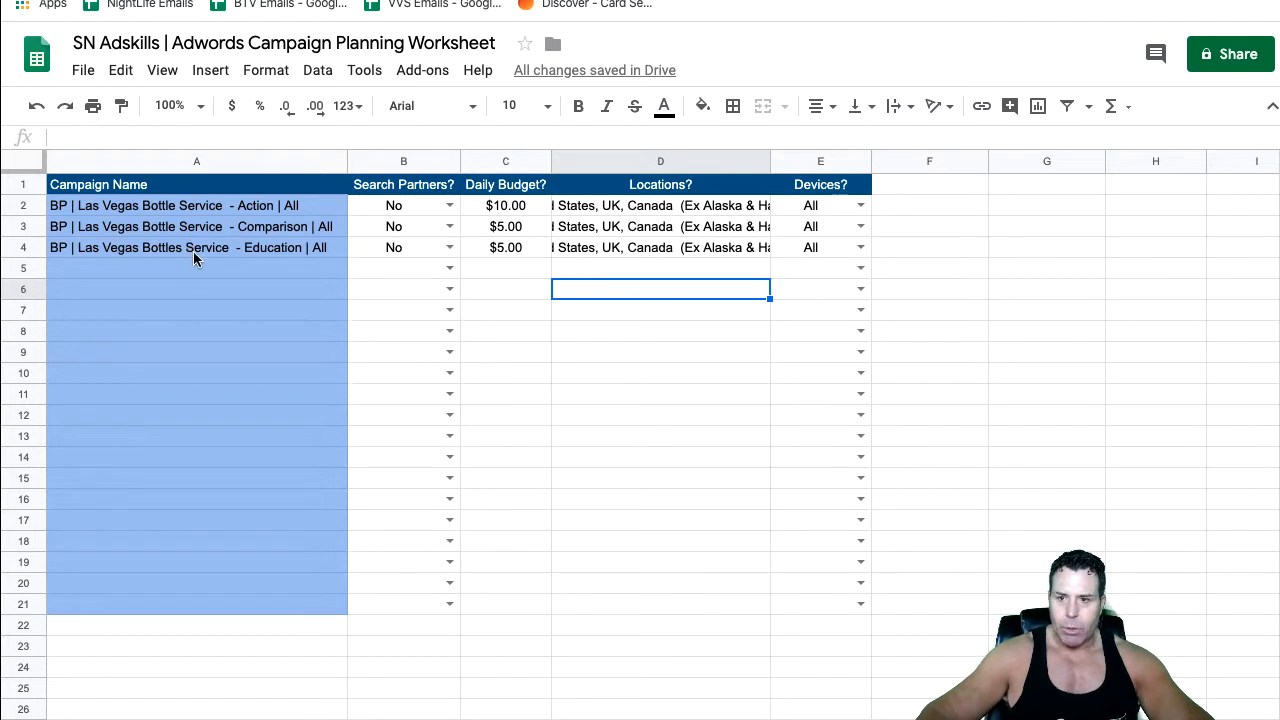
{"action": "left_click", "coordinate": [144, 272]}
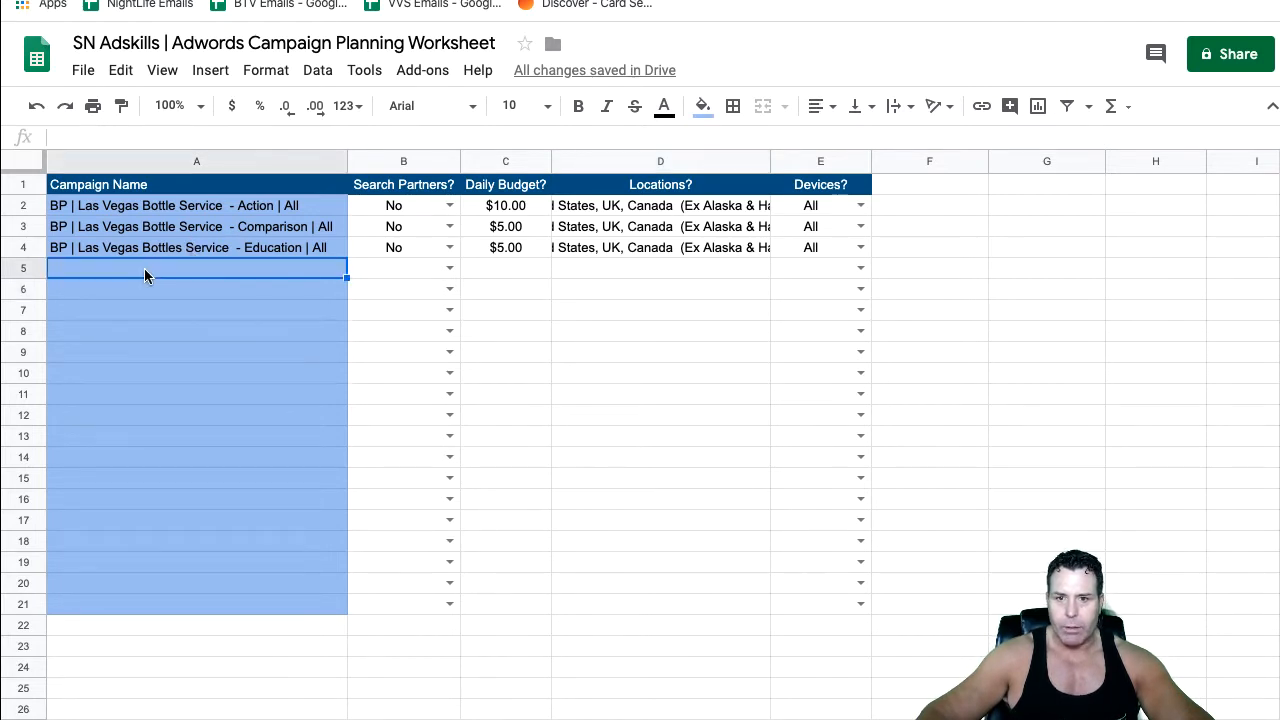
{"action": "right_click", "coordinate": [155, 248]}
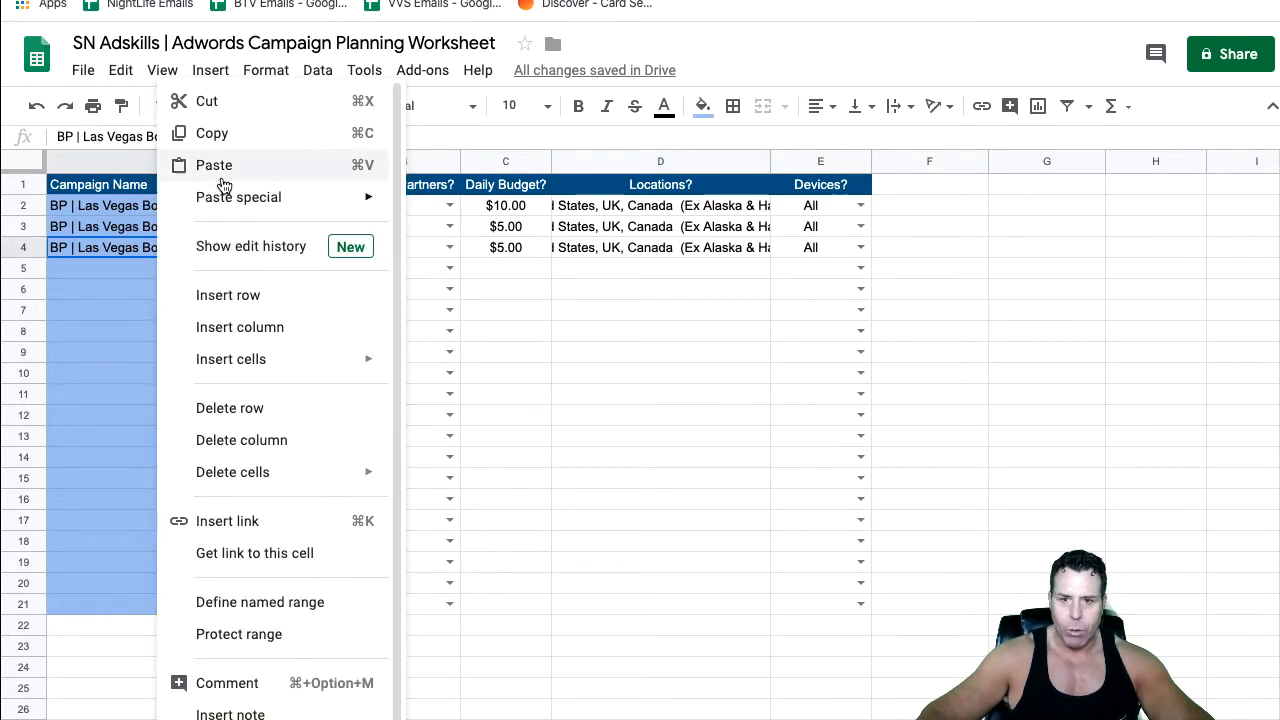
{"action": "left_click", "coordinate": [222, 133]}
{"action": "right_click", "coordinate": [134, 263]}
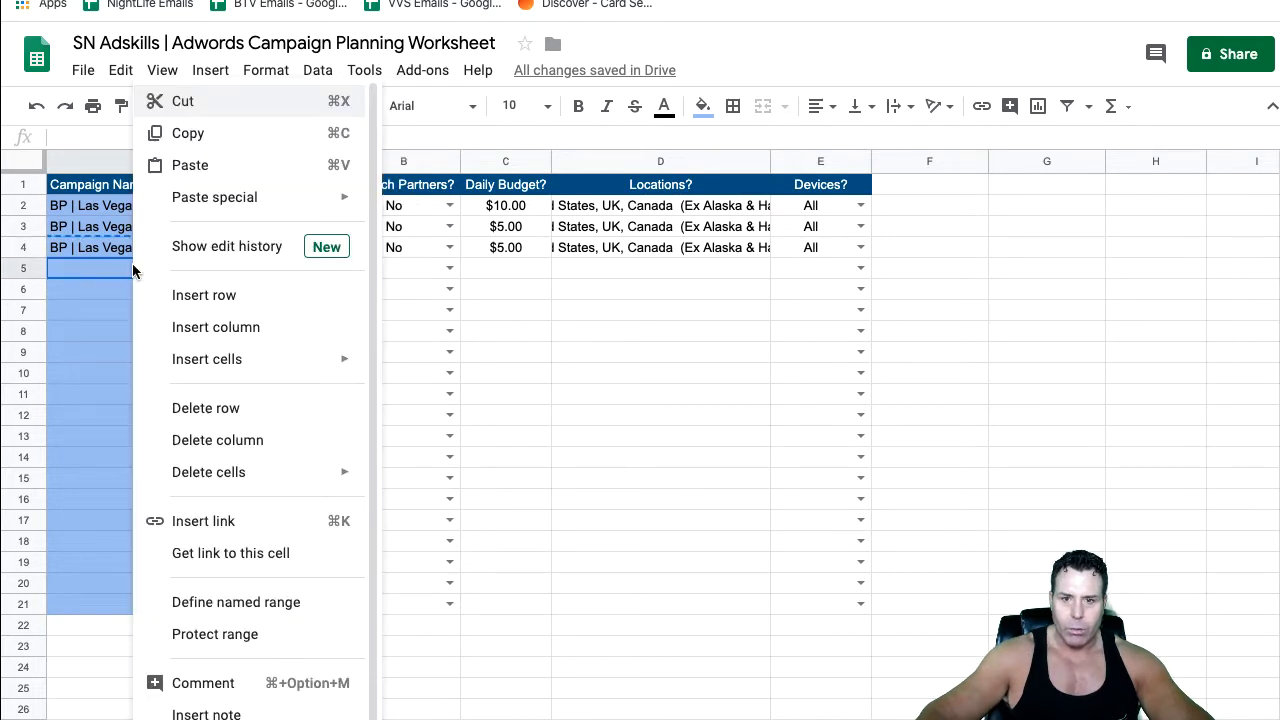
{"action": "left_click", "coordinate": [208, 166]}
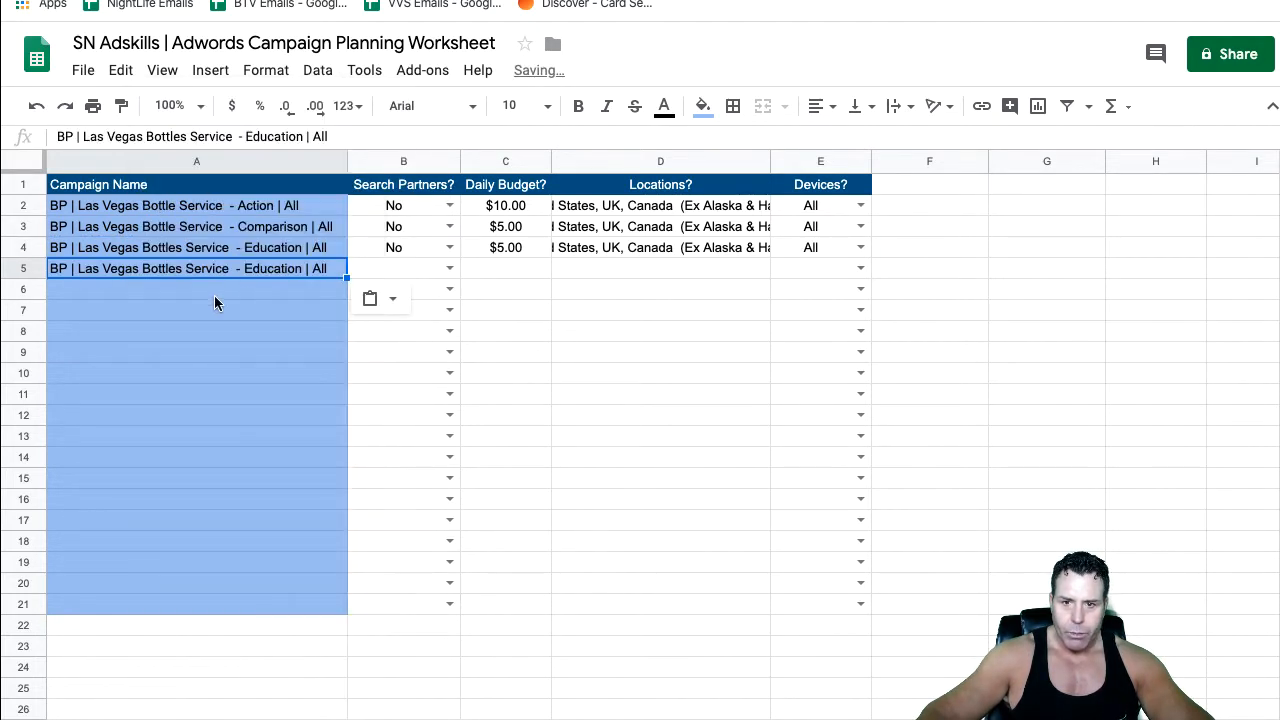
Rename the copied campaign in A5 as "BP | Las Vegas Bottles Service - Night | All"
{"action": "double_click", "coordinate": [302, 268]}
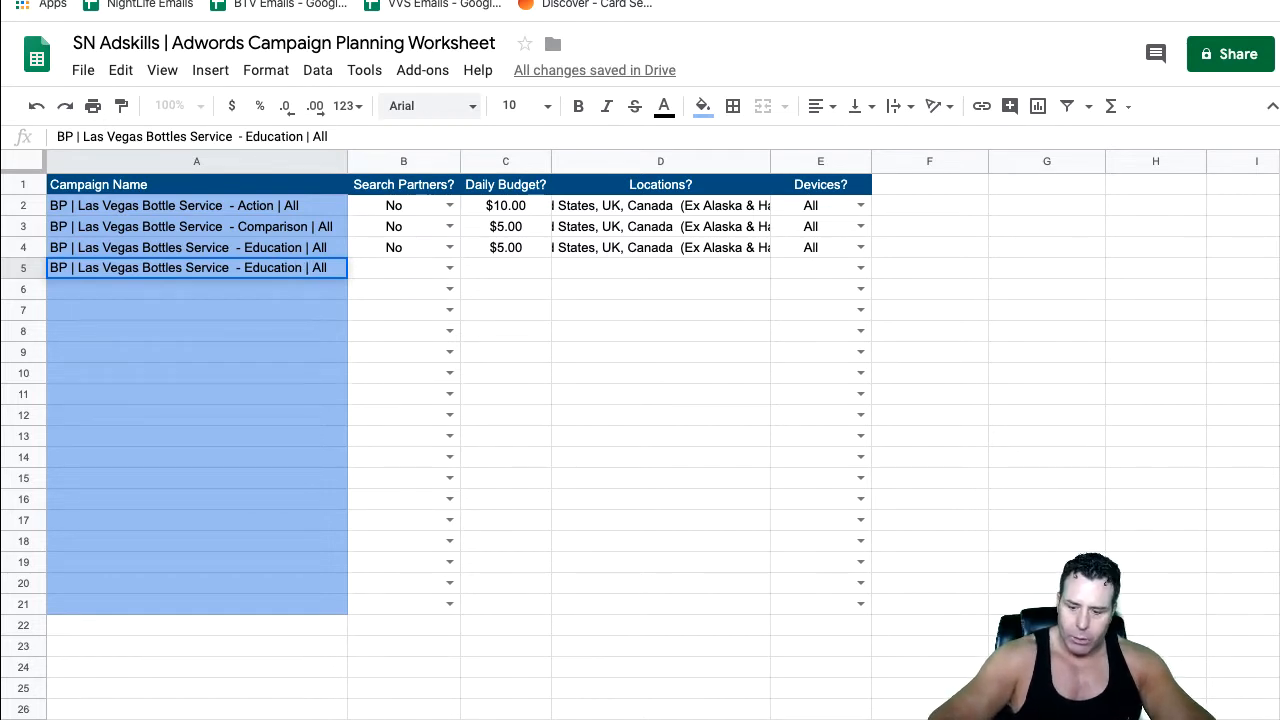
{"action": "key", "text": "BackSpace"}
{"action": "key", "text": "BackSpace"}
{"action": "key", "text": "BackSpace"}
{"action": "key", "text": "BackSpace"}
{"action": "key", "text": "BackSpace"}
{"action": "key", "text": "BackSpace"}
{"action": "key", "text": "BackSpace"}
{"action": "key", "text": "BackSpace"}
{"action": "key", "text": "BackSpace"}
{"action": "key", "text": "BackSpace"}
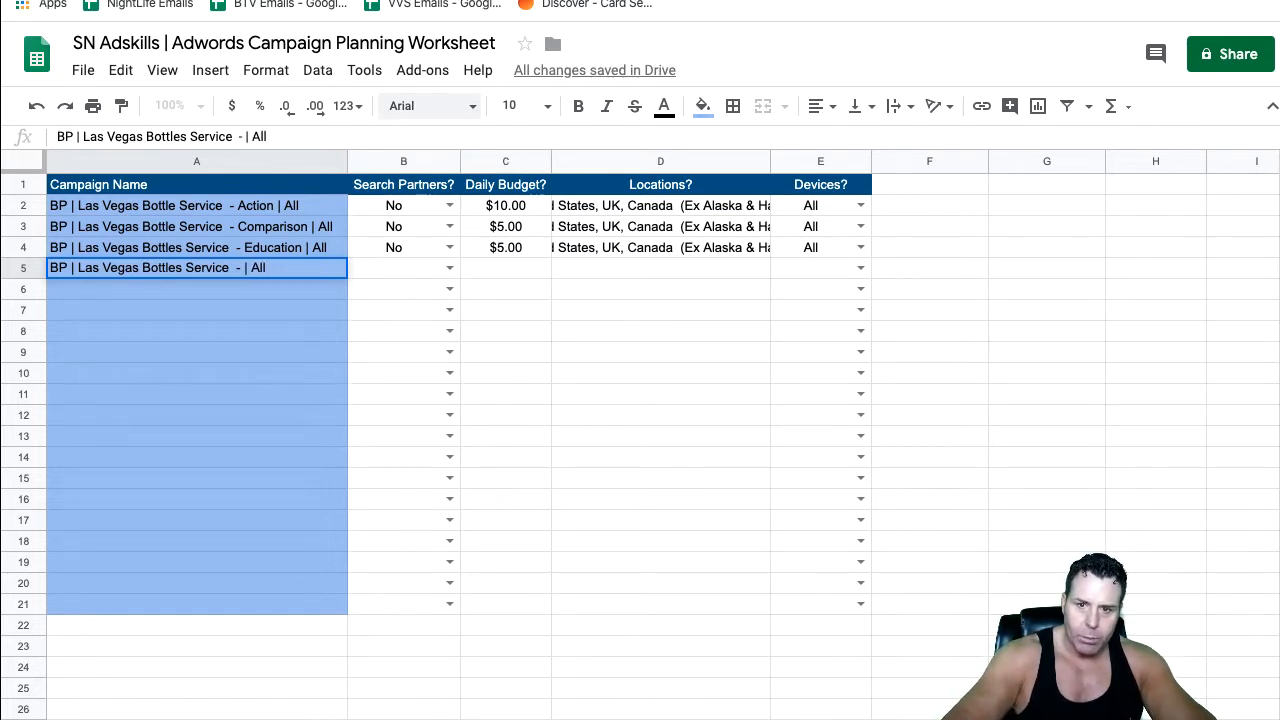
{"action": "type", "text": "Night"}
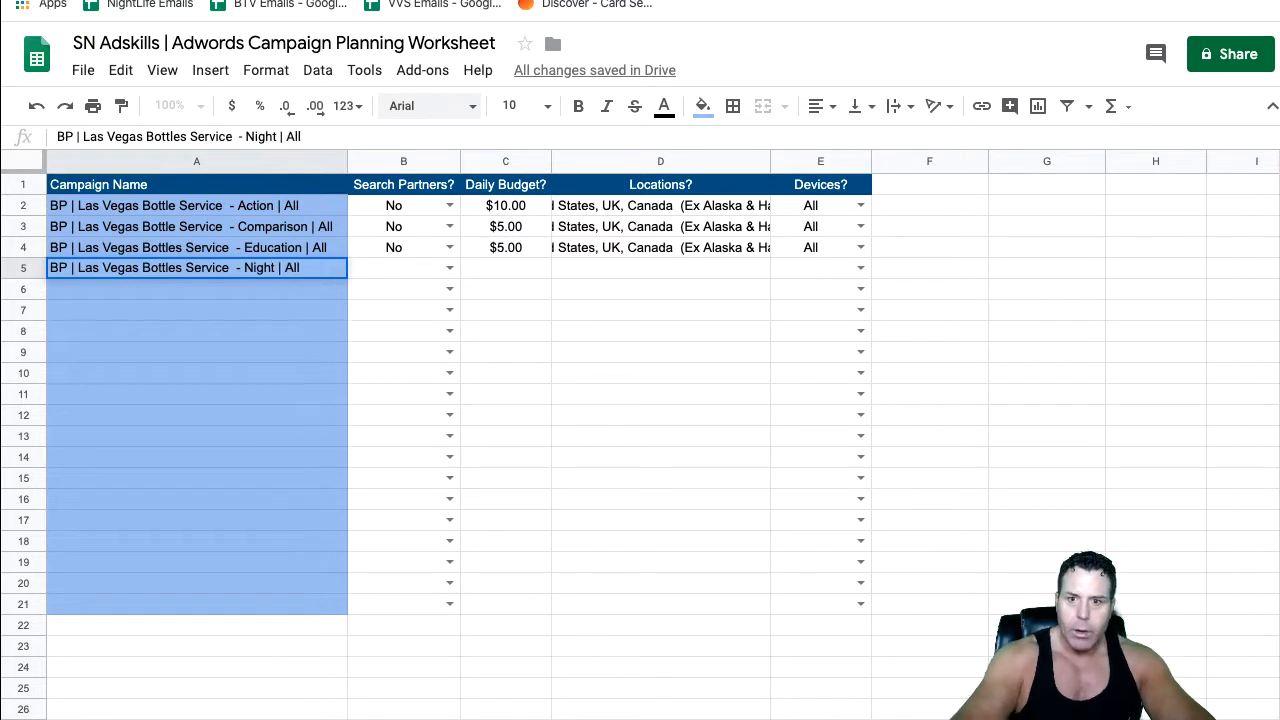
Set Search Partners to No for the Night campaign in row 5
{"action": "left_click", "coordinate": [396, 270]}
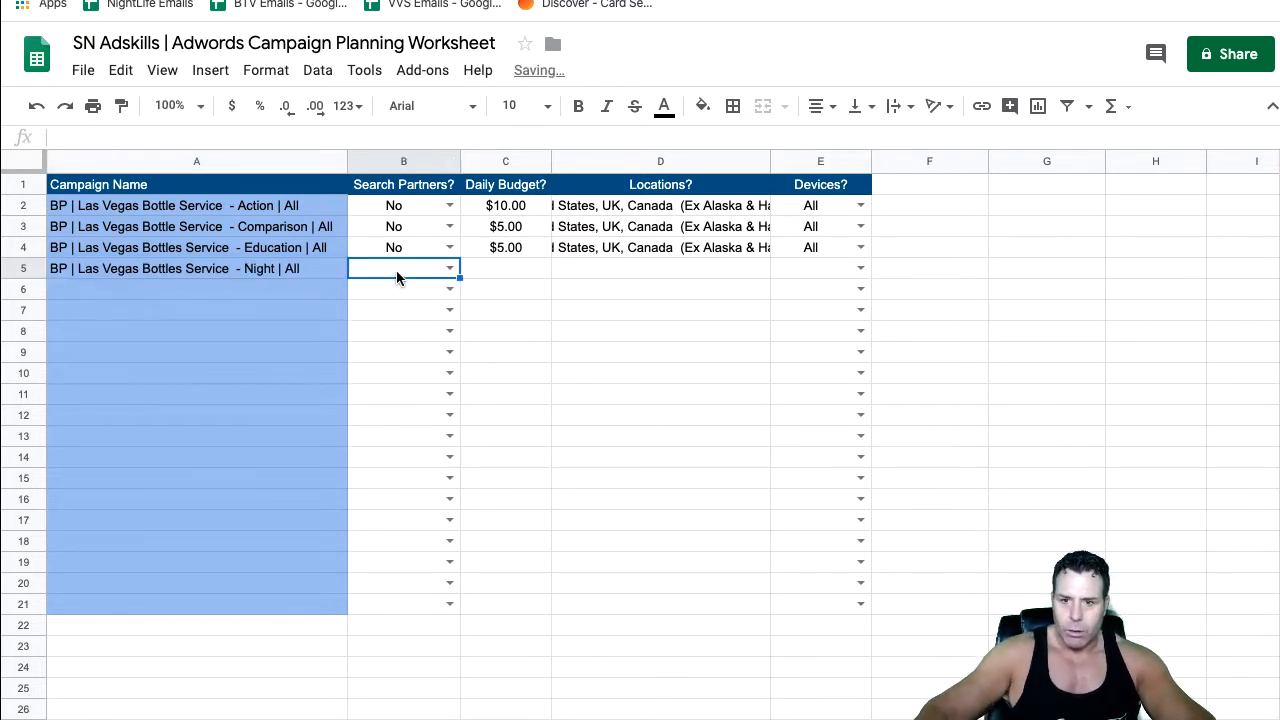
{"action": "type", "text": "Nos"}
{"action": "key", "text": "BackSpace"}
{"action": "key", "text": "BackSpace"}
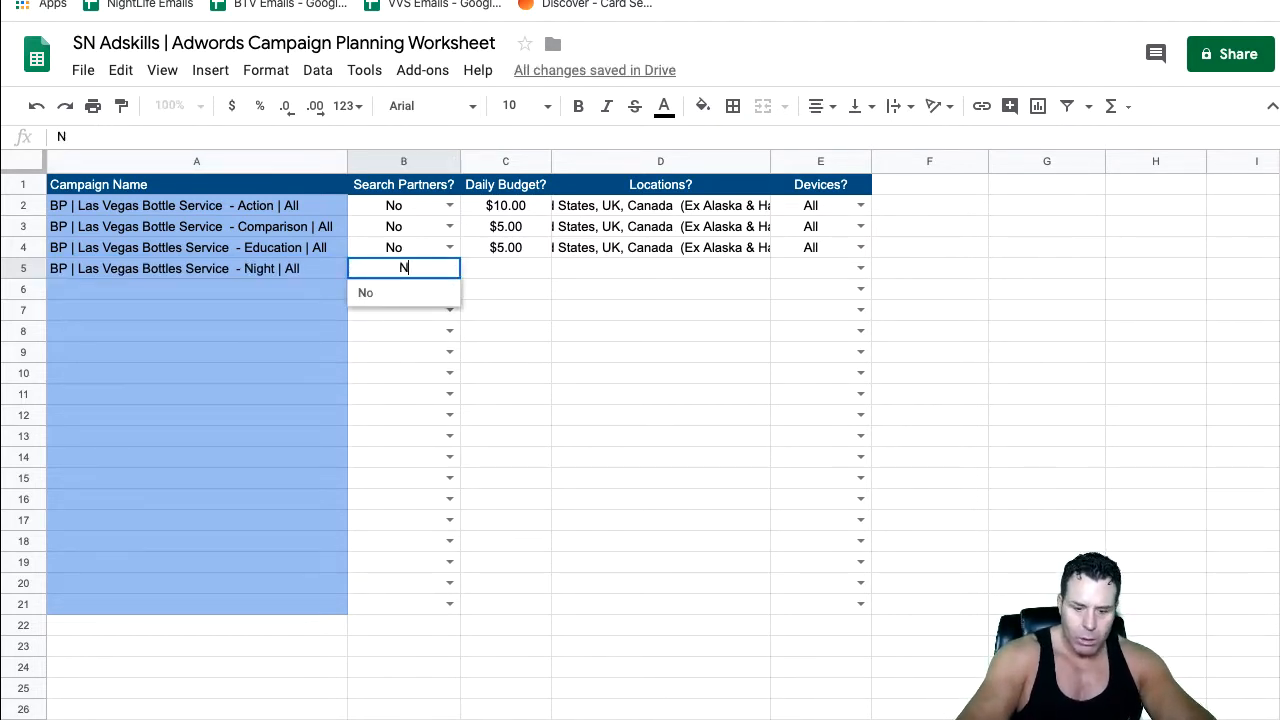
{"action": "type", "text": "o"}
{"action": "key", "text": "Return"}
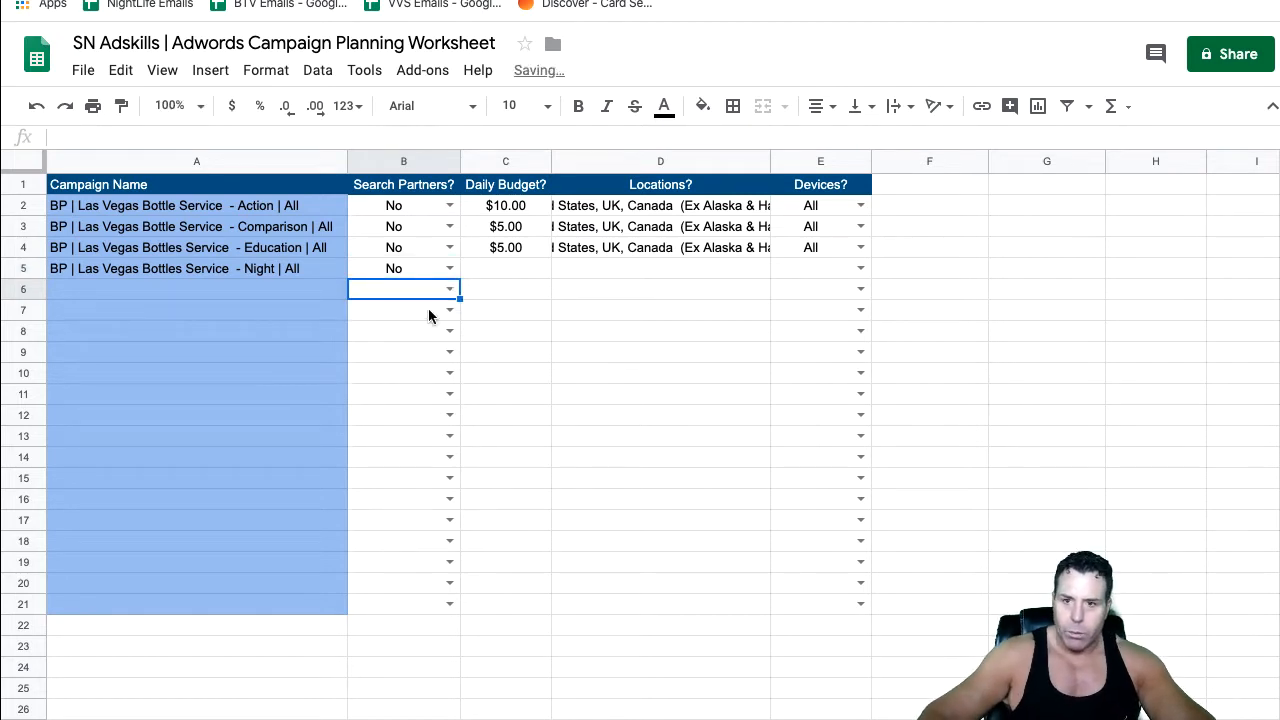
Enter a daily budget of 5.00 for the Night campaign in C5
{"action": "left_click", "coordinate": [525, 270]}
{"action": "type", "text": "5"}
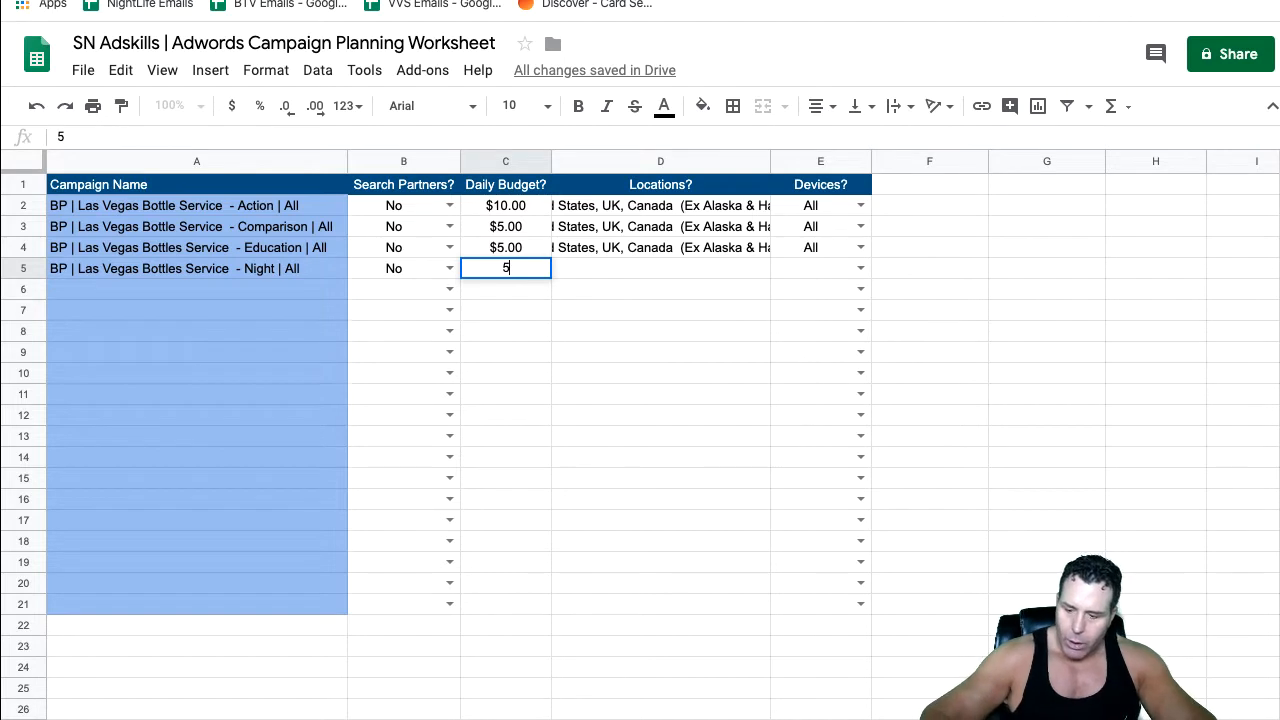
{"action": "type", "text": ".00"}
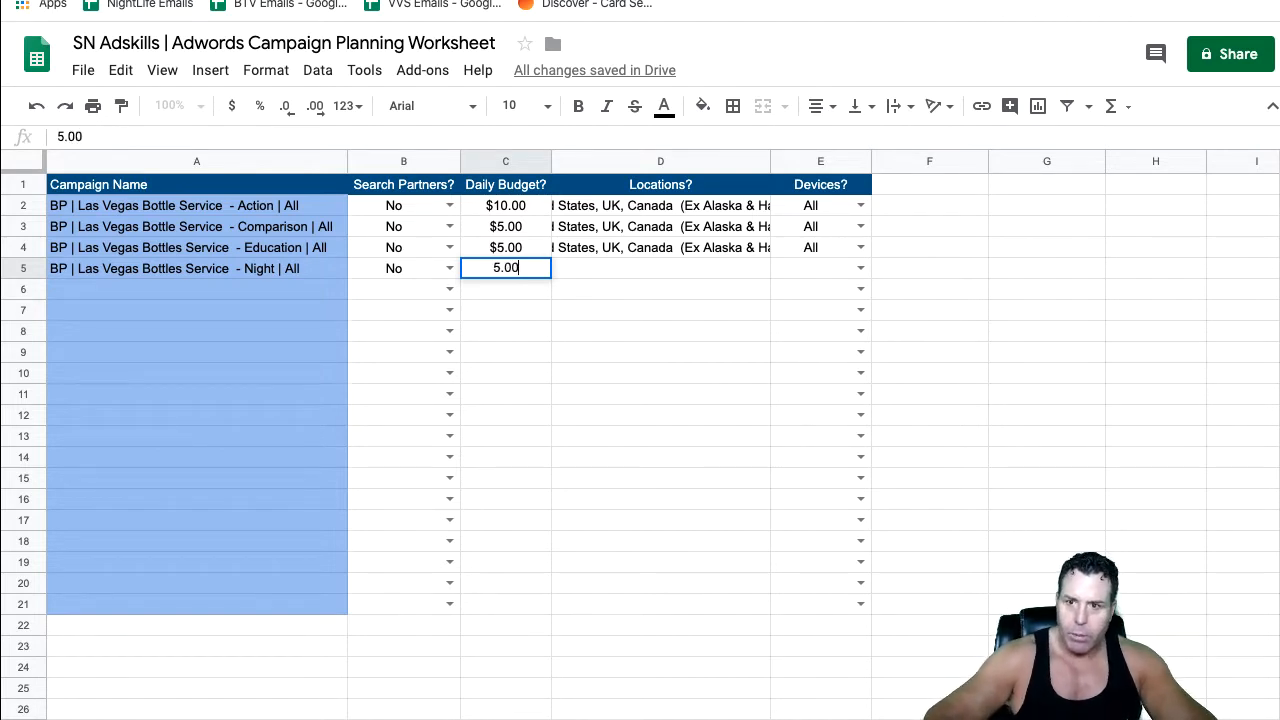
{"action": "key", "text": "Return"}
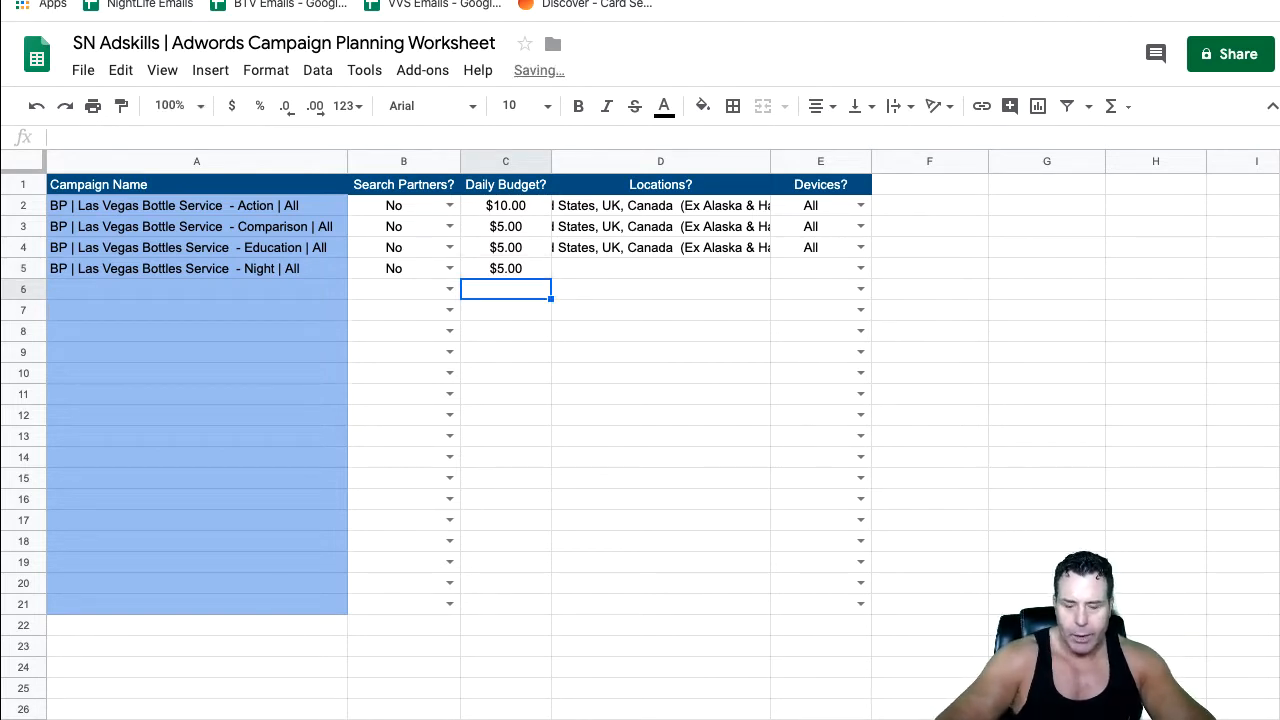
Consult the Excel keyword stats and set the Action campaign's daily budget in C2 to 5
{"action": "left_click", "coordinate": [611, 249]}
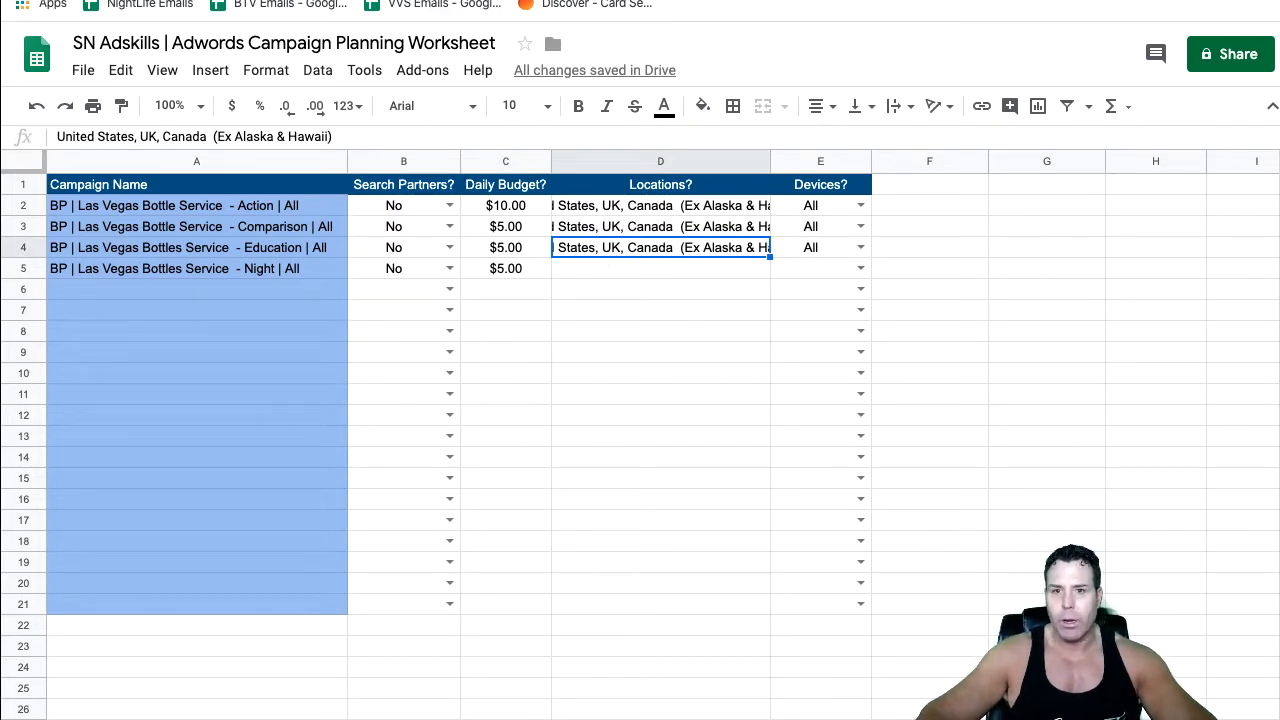
{"action": "key", "text": "ctrl+Right"}
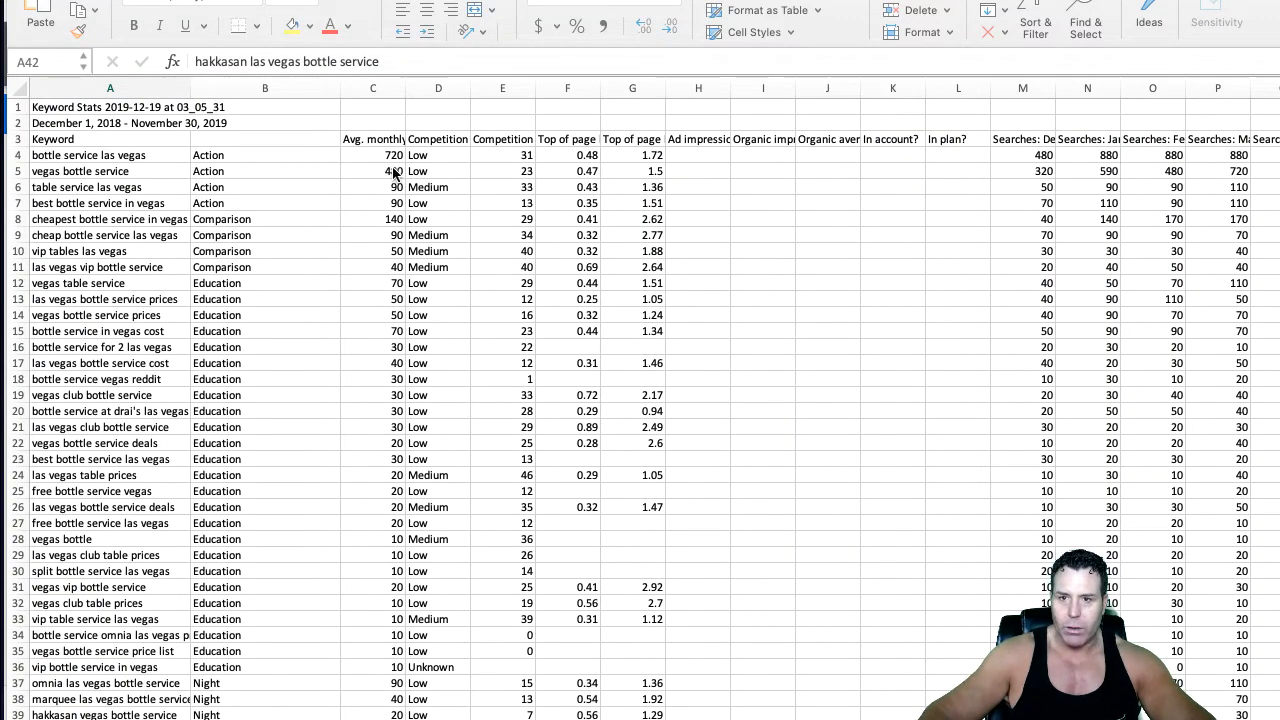
{"action": "key", "text": "ctrl+Left"}
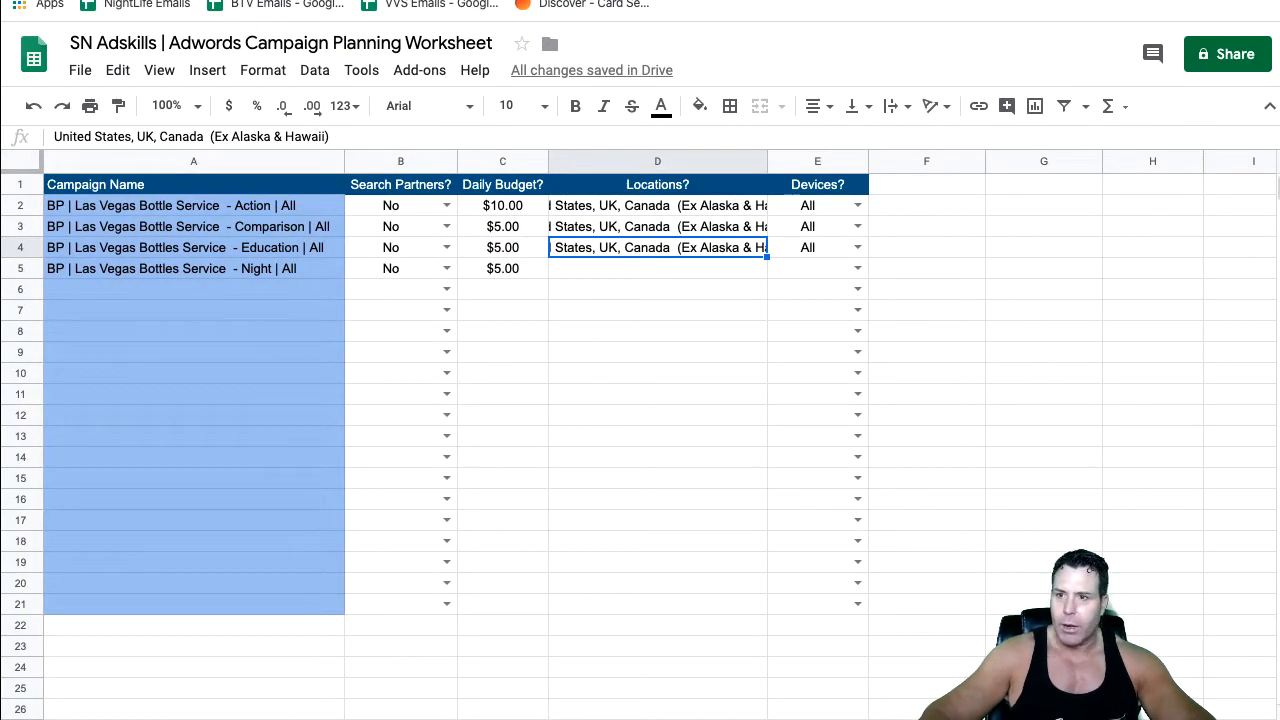
{"action": "key", "text": "ctrl+Right"}
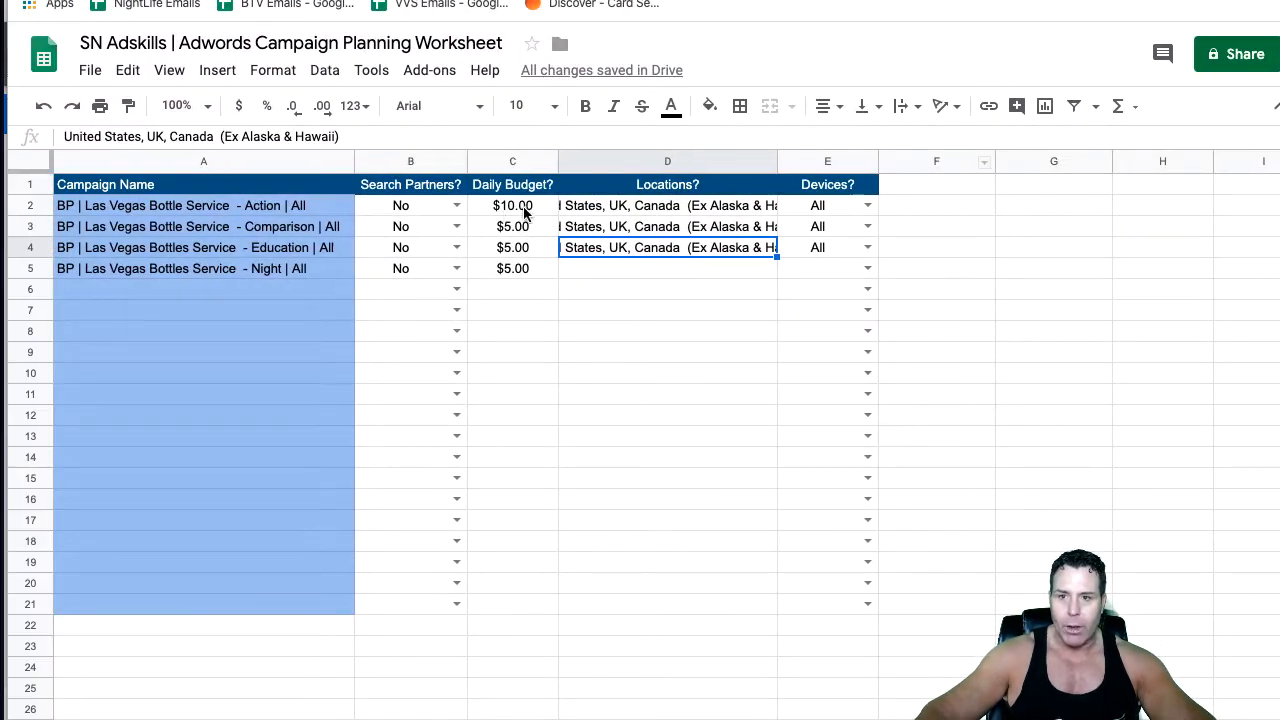
{"action": "left_click", "coordinate": [520, 208]}
{"action": "type", "text": "5"}
{"action": "key", "text": "Return"}
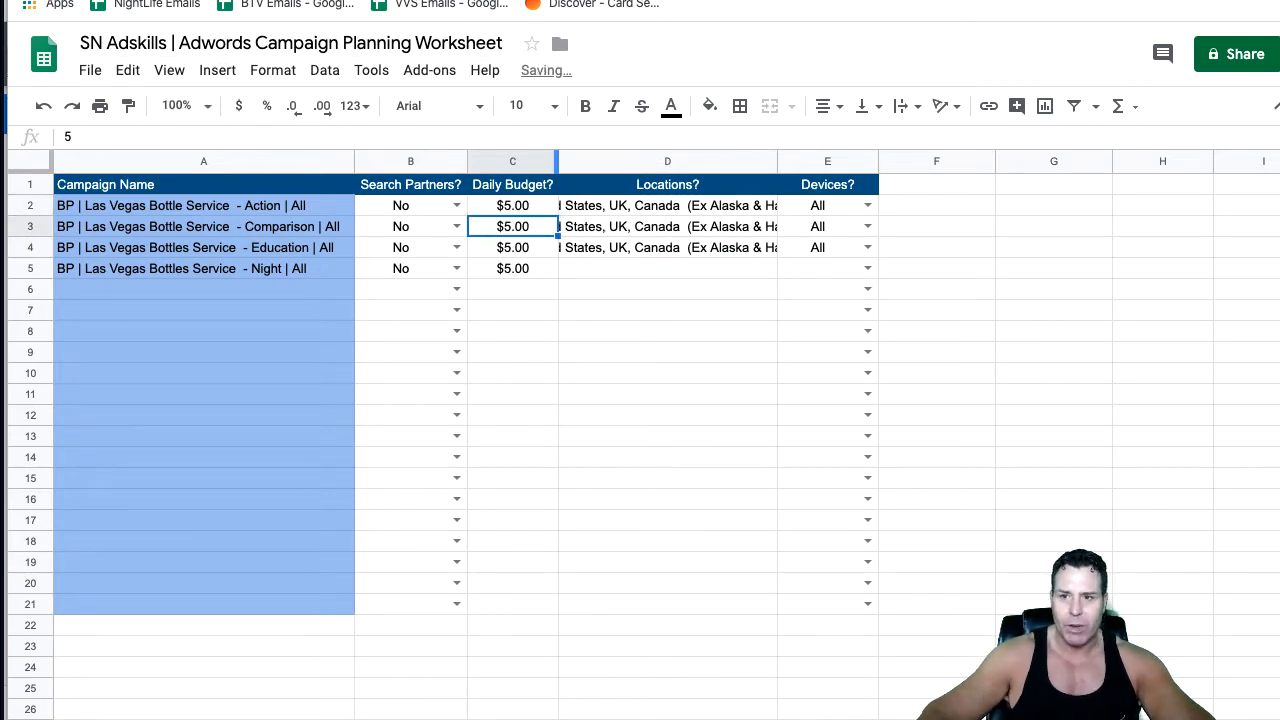
Copy the Education campaign's location "United States, UK, Canada (Ex Alaska & Hawaii)" from D4 to the Night campaign in D5
{"action": "key", "text": "ctrl+Tab"}
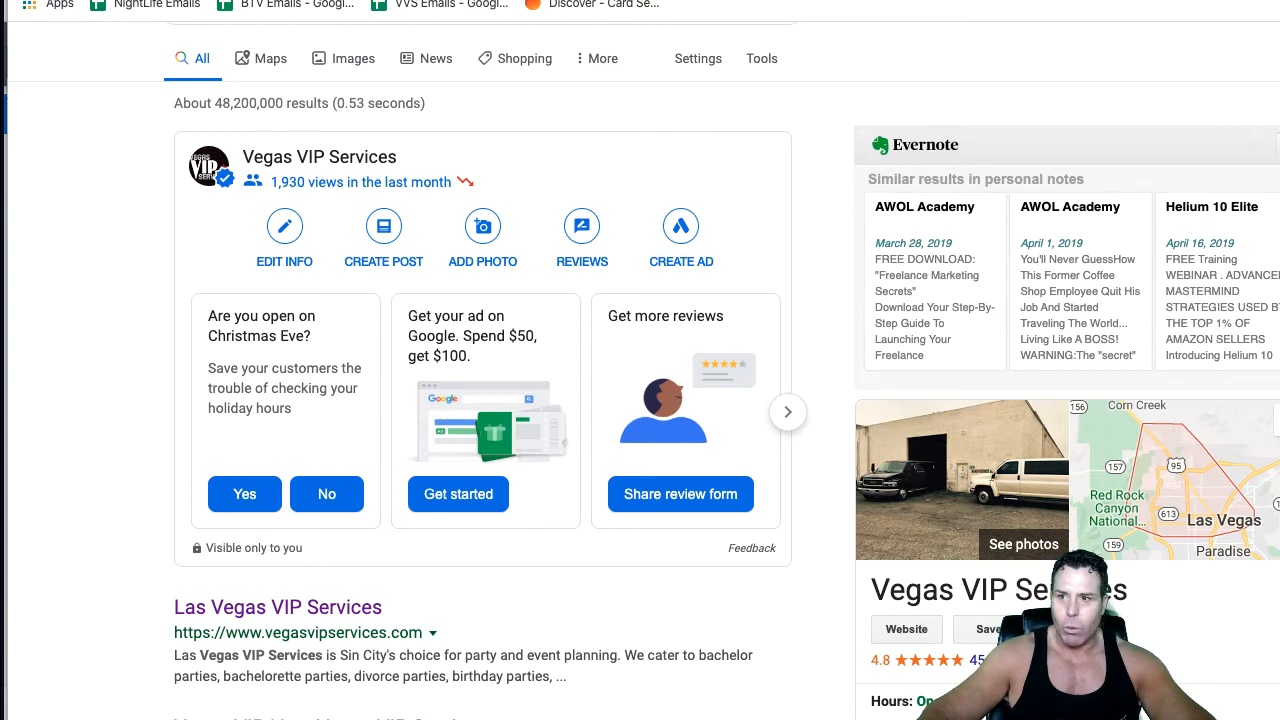
{"action": "key", "text": "super+Tab"}
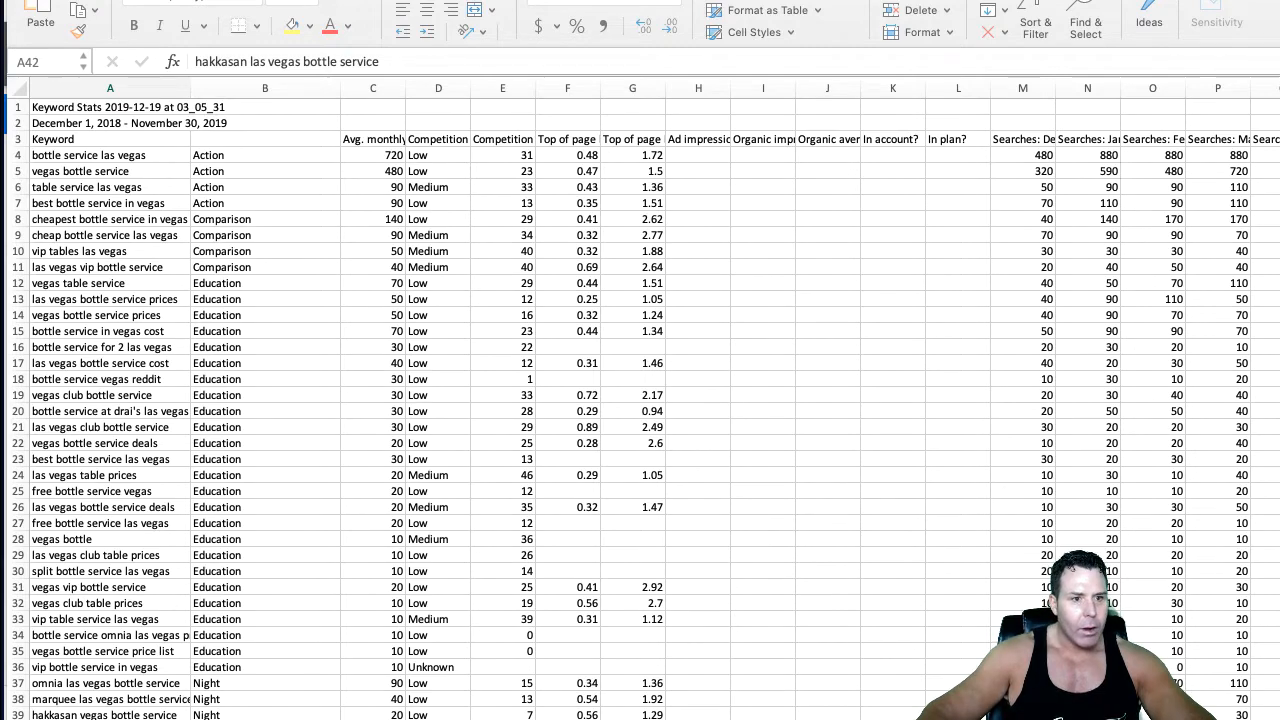
{"action": "key", "text": "super+Tab"}
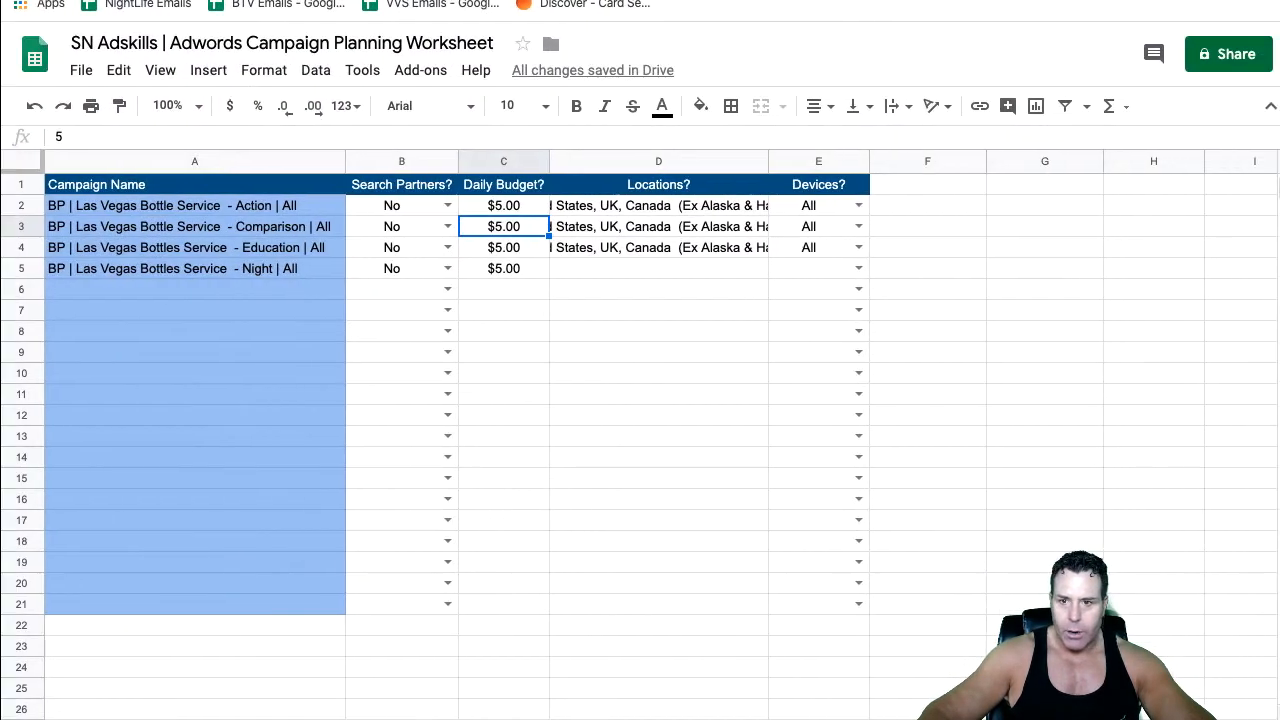
{"action": "left_click", "coordinate": [594, 249]}
{"action": "right_click", "coordinate": [593, 249]}
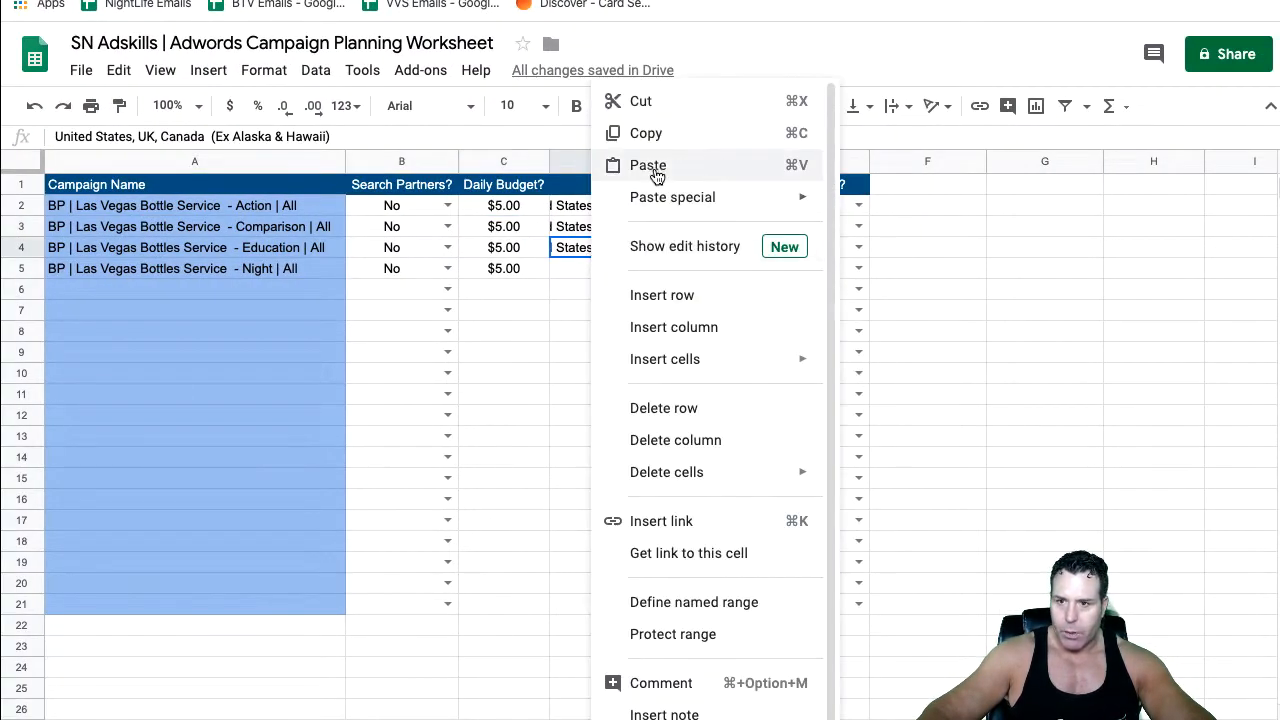
{"action": "left_click", "coordinate": [646, 133]}
{"action": "right_click", "coordinate": [595, 269]}
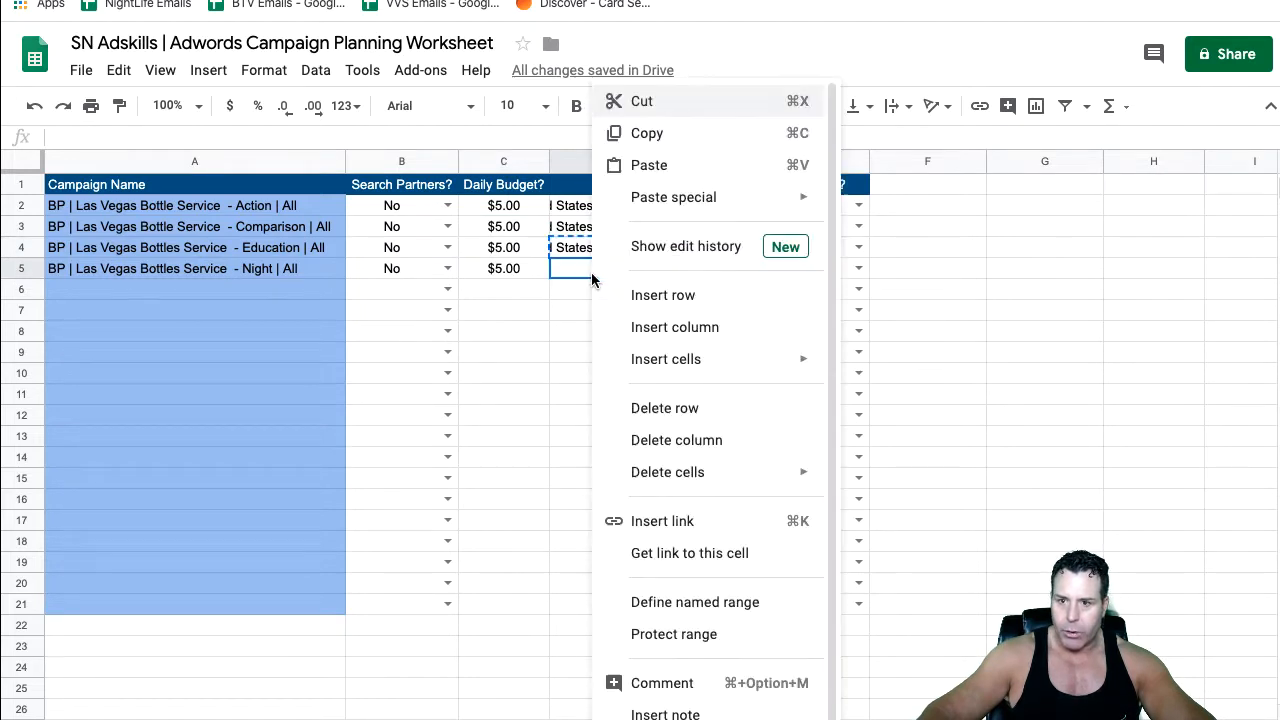
{"action": "left_click", "coordinate": [642, 163]}
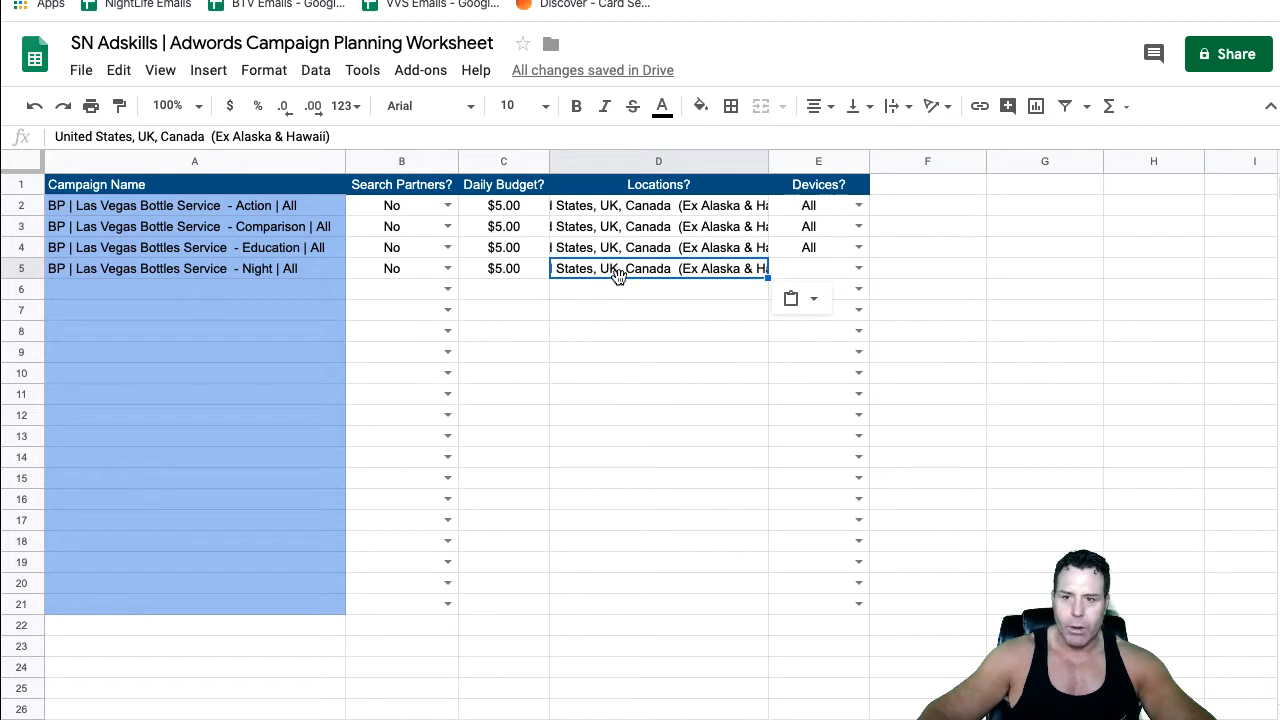
Set Devices to All for the Night campaign in E5
{"action": "left_click", "coordinate": [820, 276]}
{"action": "left_click", "coordinate": [857, 269]}
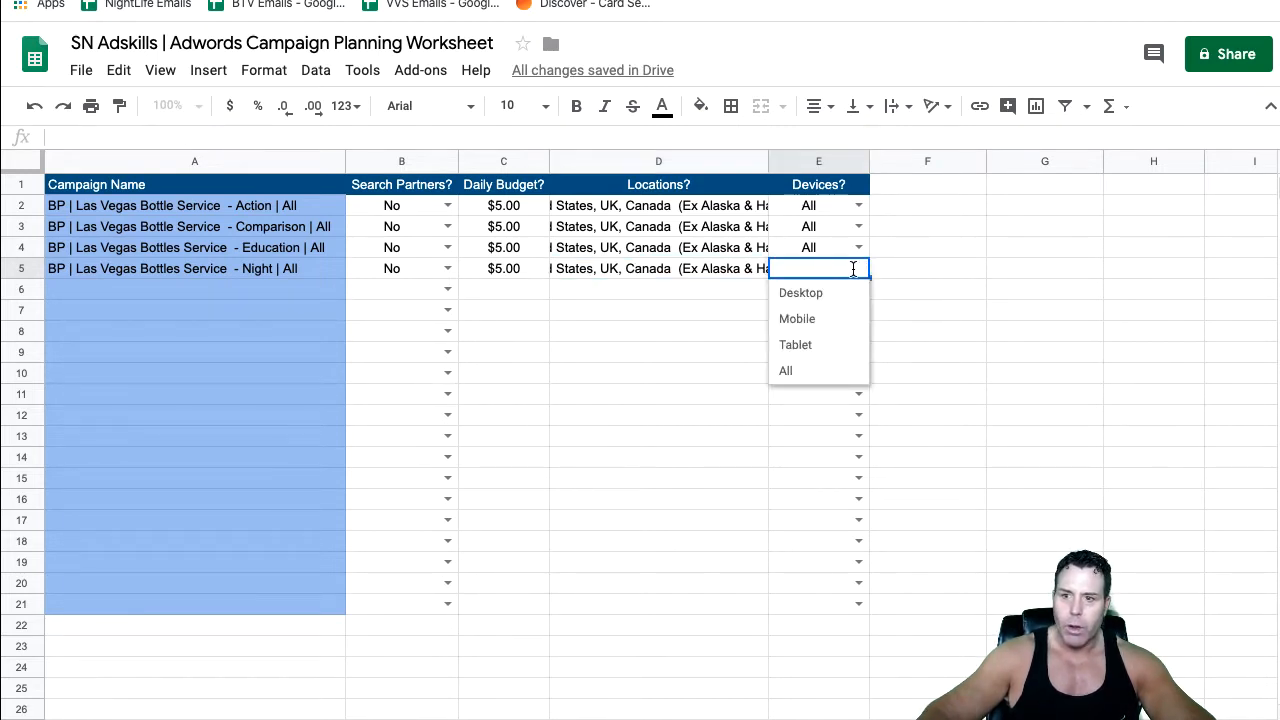
{"action": "type", "text": "A"}
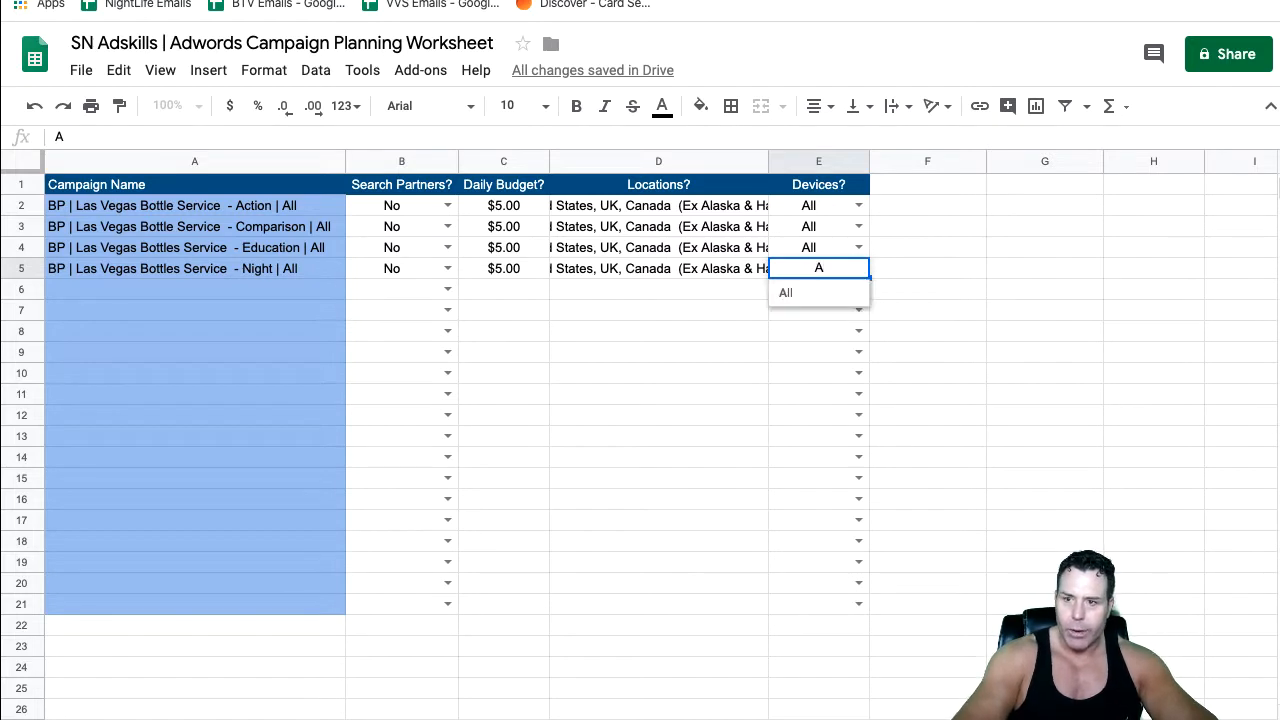
{"action": "type", "text": "ll"}
{"action": "key", "text": "Return"}
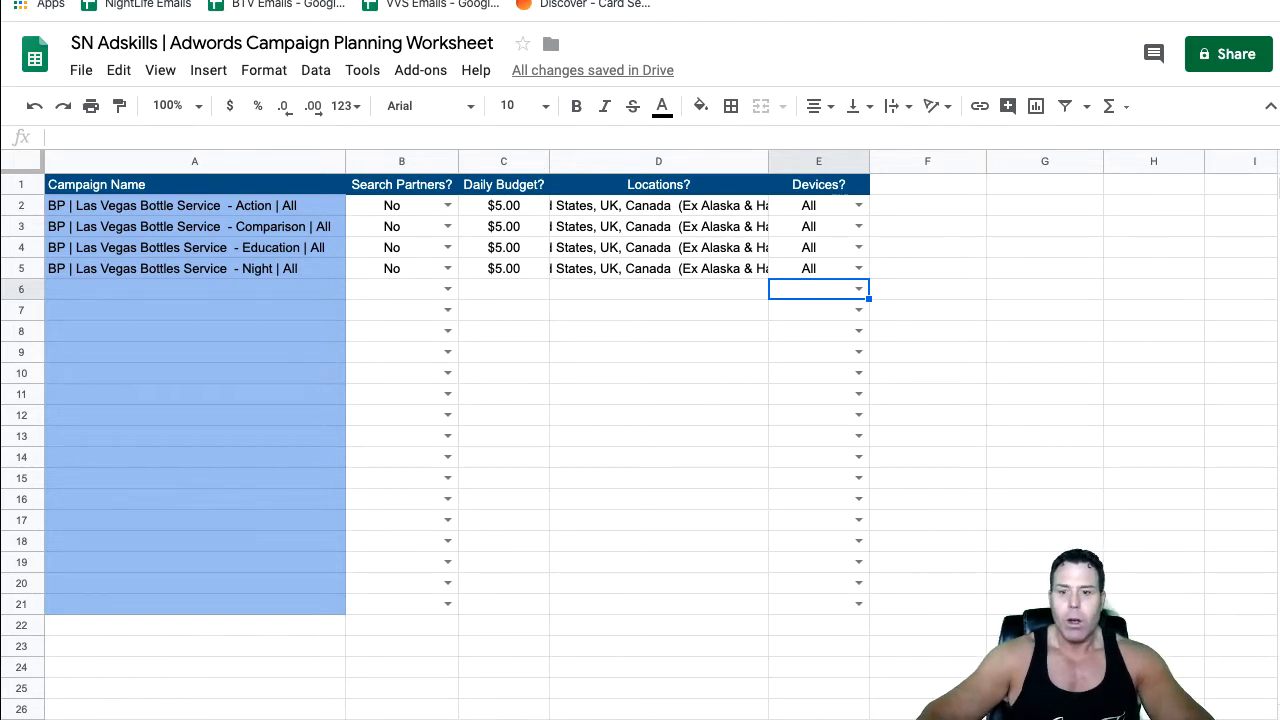
On the ad group keywords sheet, replace "Bachelorette Ideas" in A2 with the ad group Bottle Service Main
{"action": "left_click", "coordinate": [250, 719]}
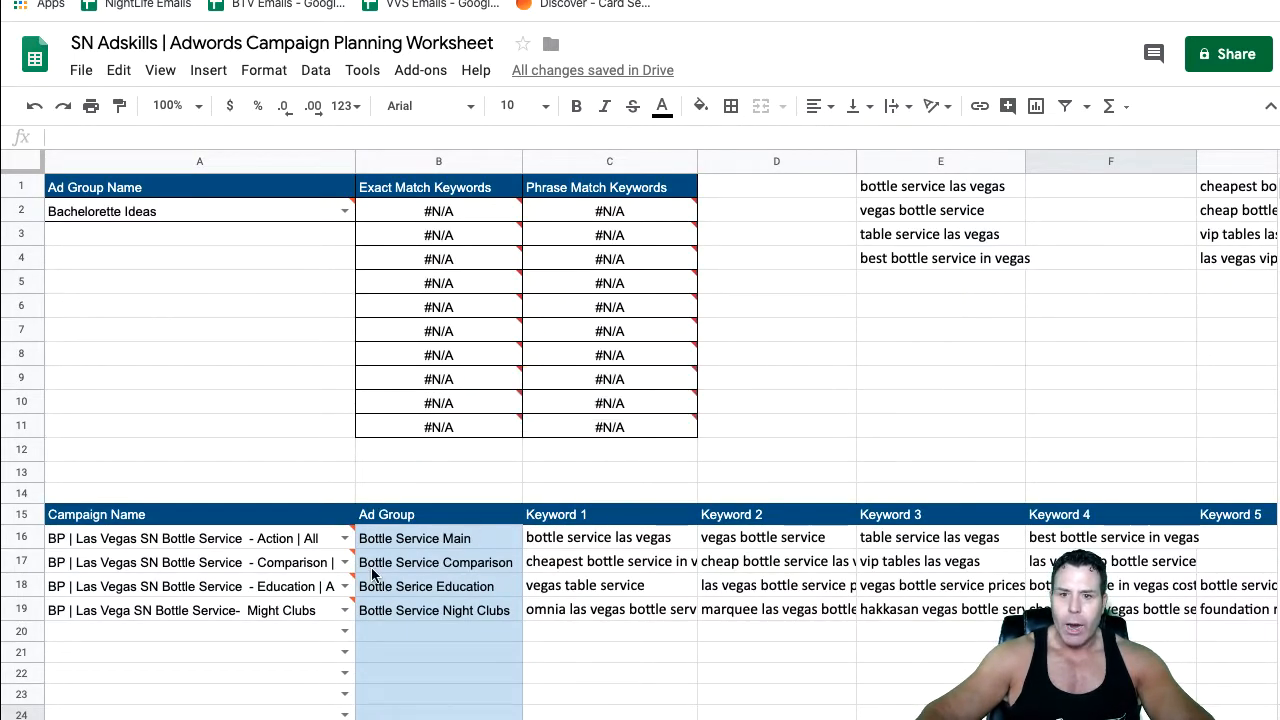
{"action": "left_click", "coordinate": [544, 544]}
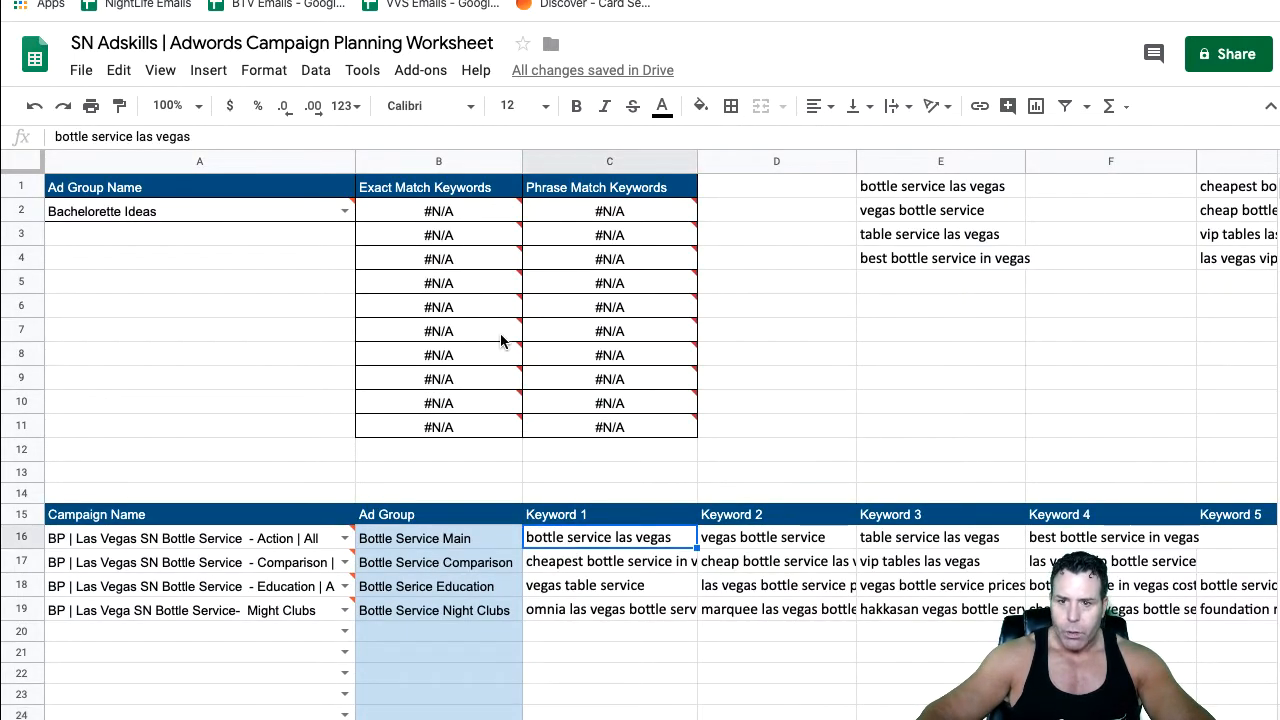
{"action": "left_click", "coordinate": [435, 218]}
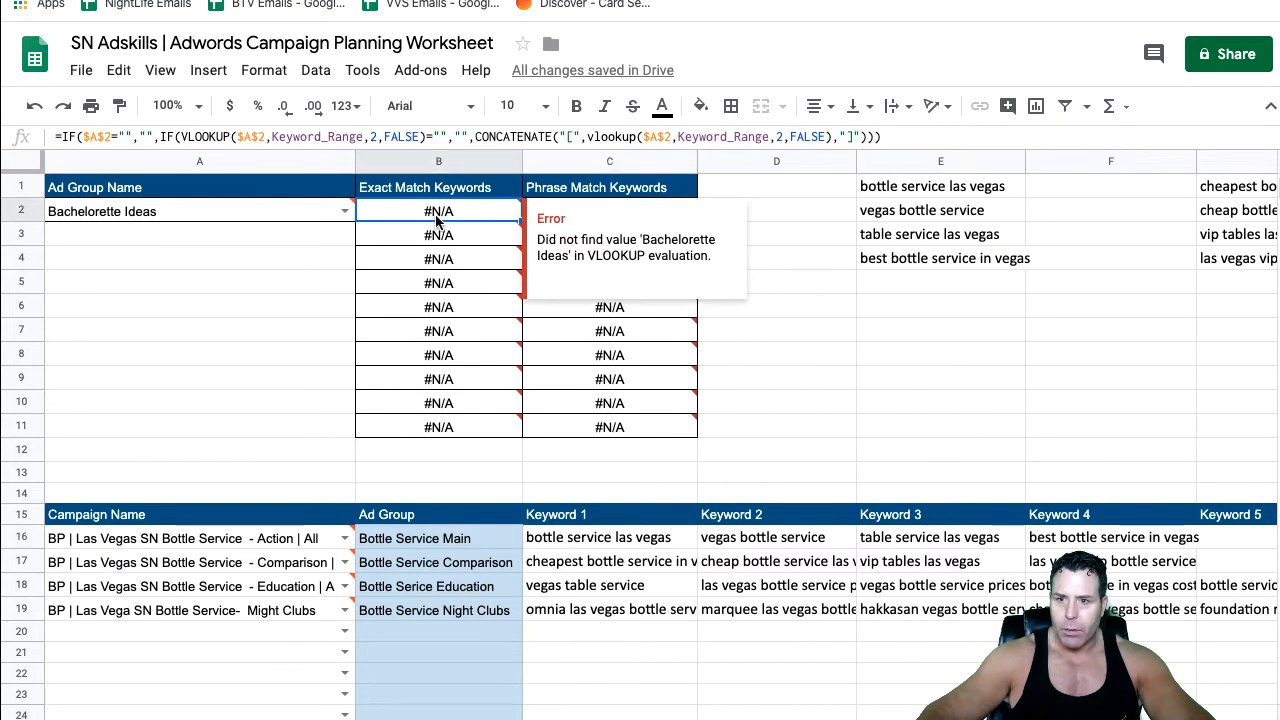
{"action": "left_click", "coordinate": [226, 206]}
{"action": "left_click", "coordinate": [214, 271]}
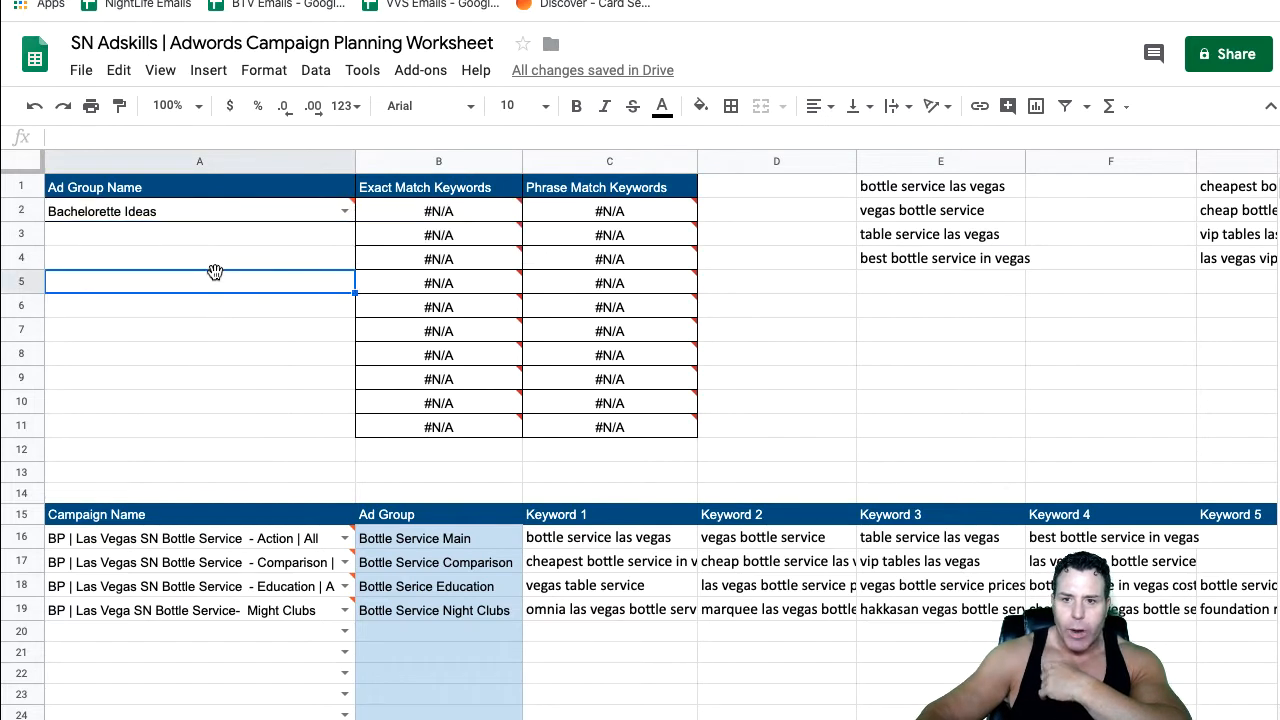
{"action": "left_click", "coordinate": [258, 214]}
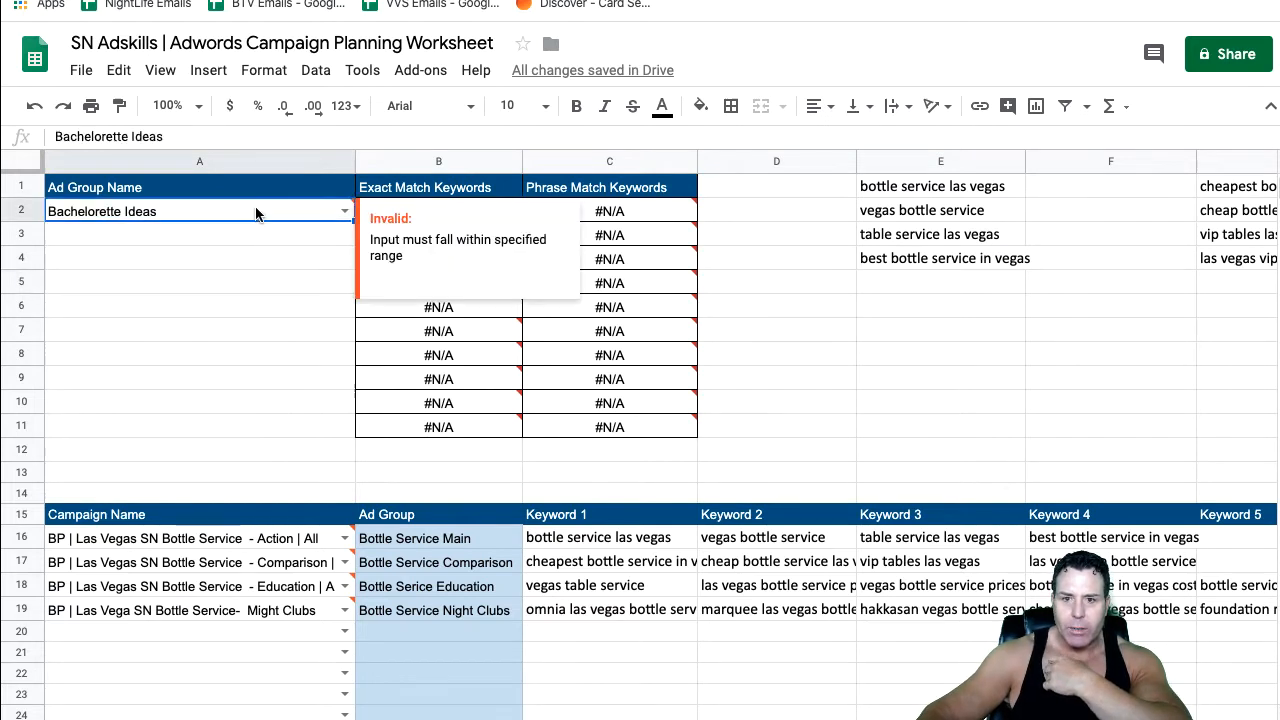
{"action": "left_click", "coordinate": [340, 214]}
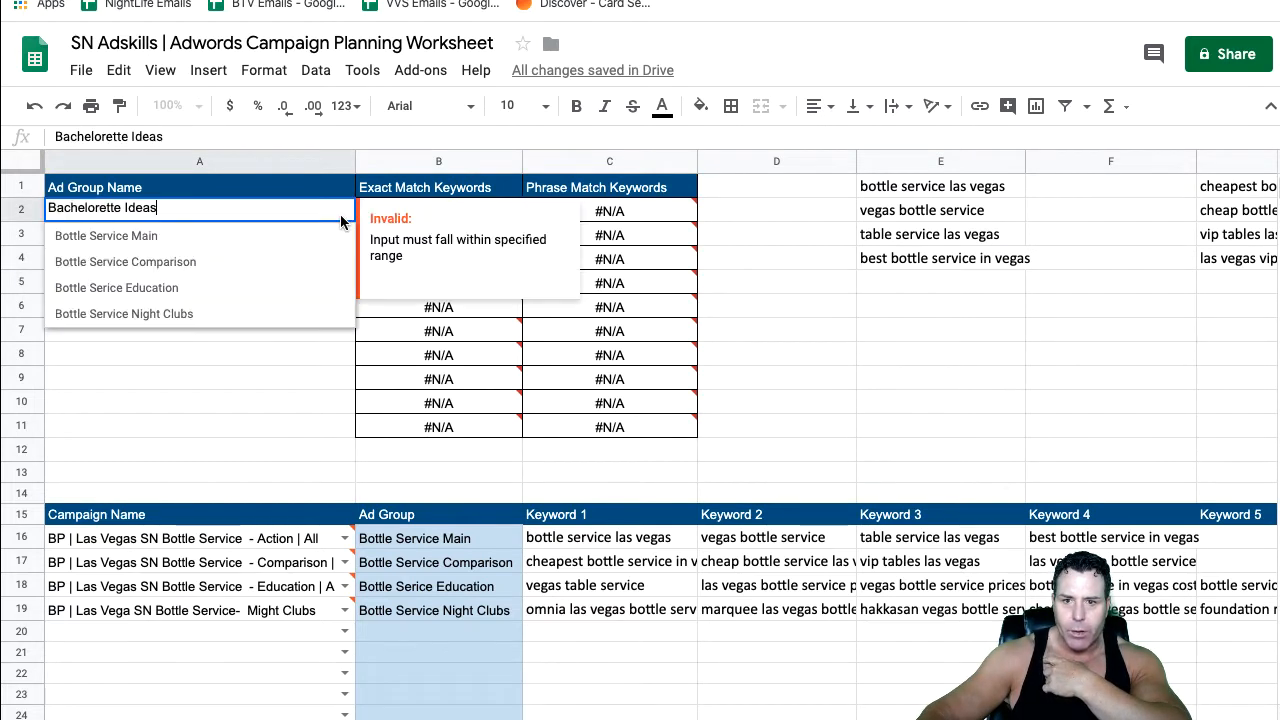
{"action": "left_click", "coordinate": [152, 237]}
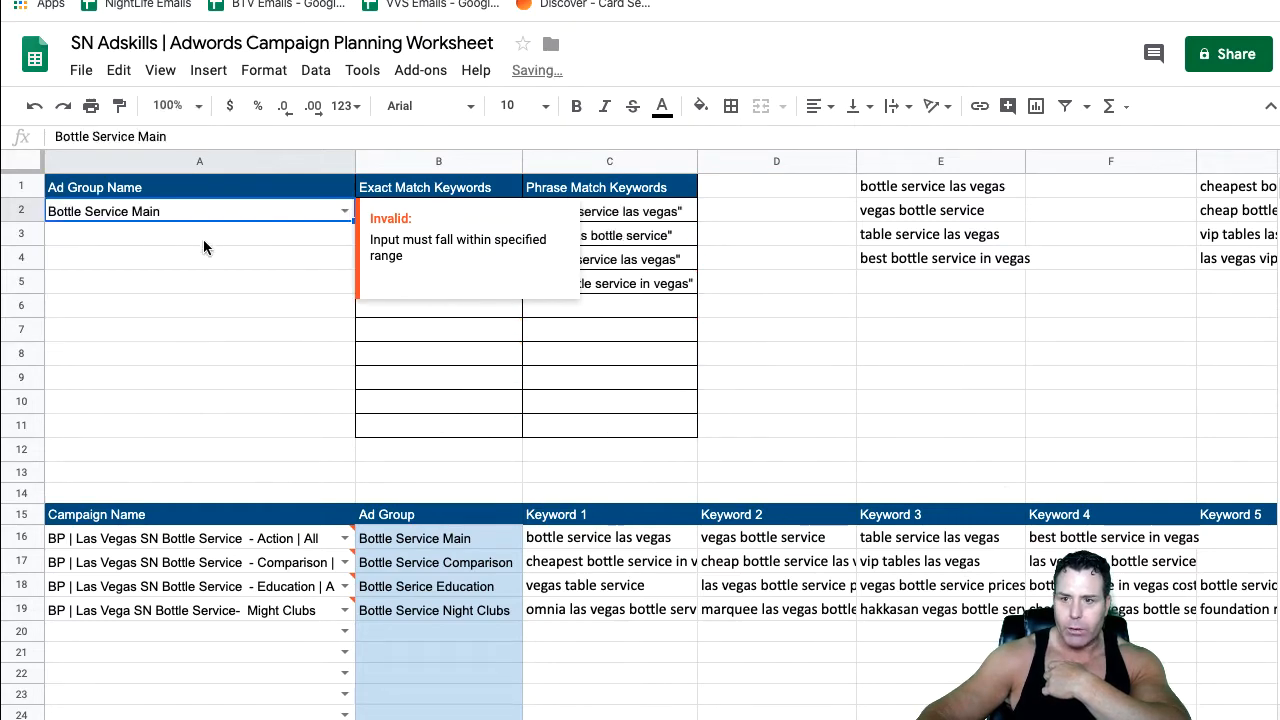
Copy the four keywords in E1:E4 and paste them transposed into the Bottle Service Main row starting at C16
{"action": "left_click", "coordinate": [756, 376]}
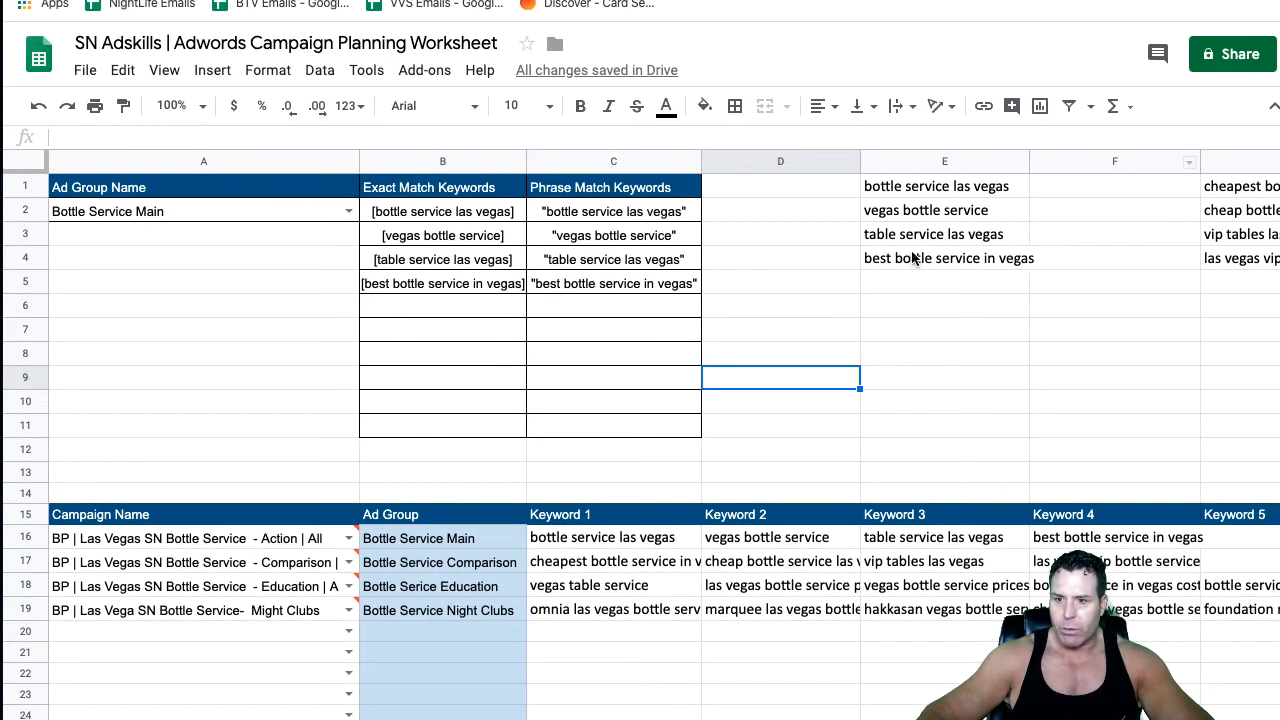
{"action": "left_click_drag", "start_coordinate": [918, 188], "coordinate": [930, 276]}
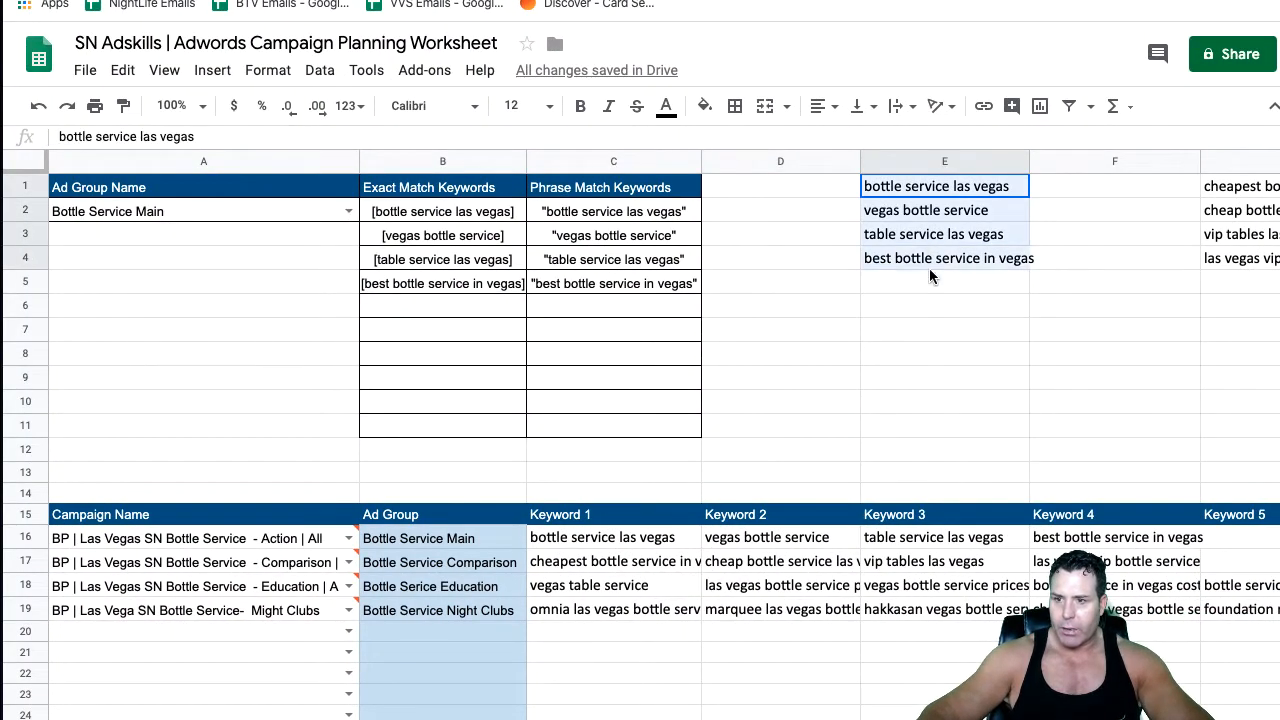
{"action": "left_click_drag", "start_coordinate": [916, 256], "coordinate": [931, 187]}
{"action": "right_click", "coordinate": [931, 187]}
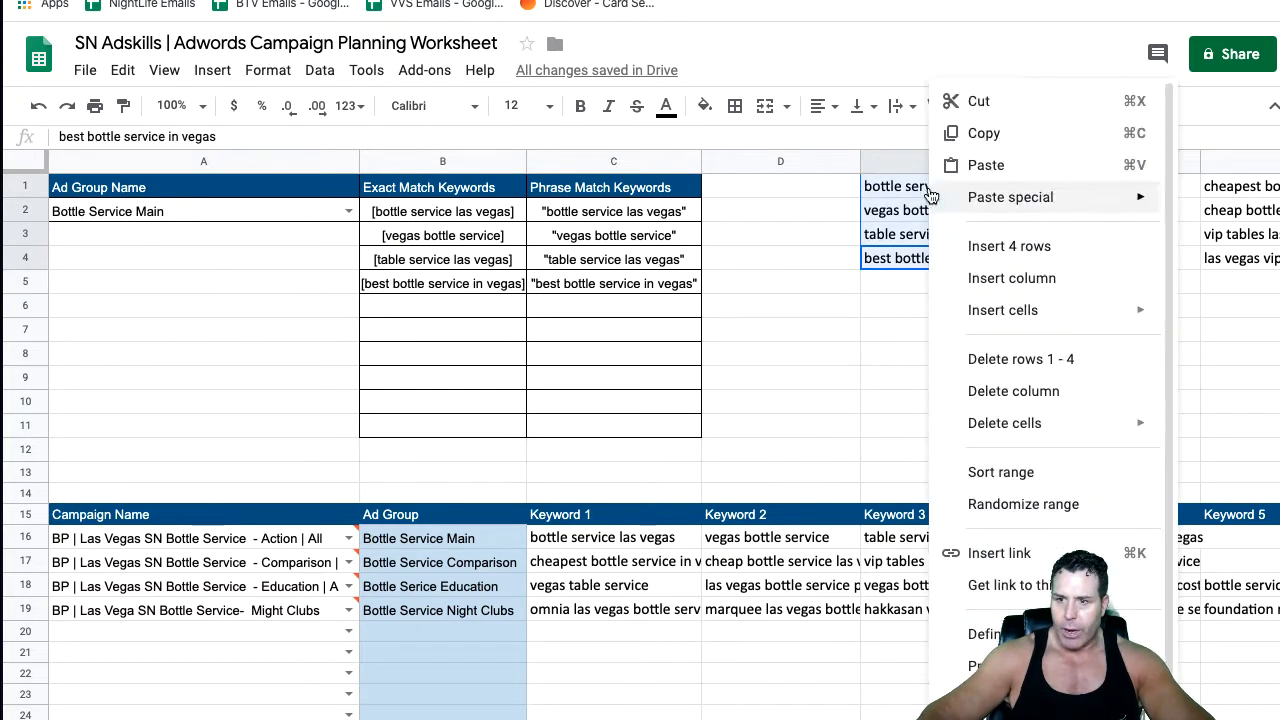
{"action": "left_click", "coordinate": [975, 131]}
{"action": "right_click", "coordinate": [572, 541]}
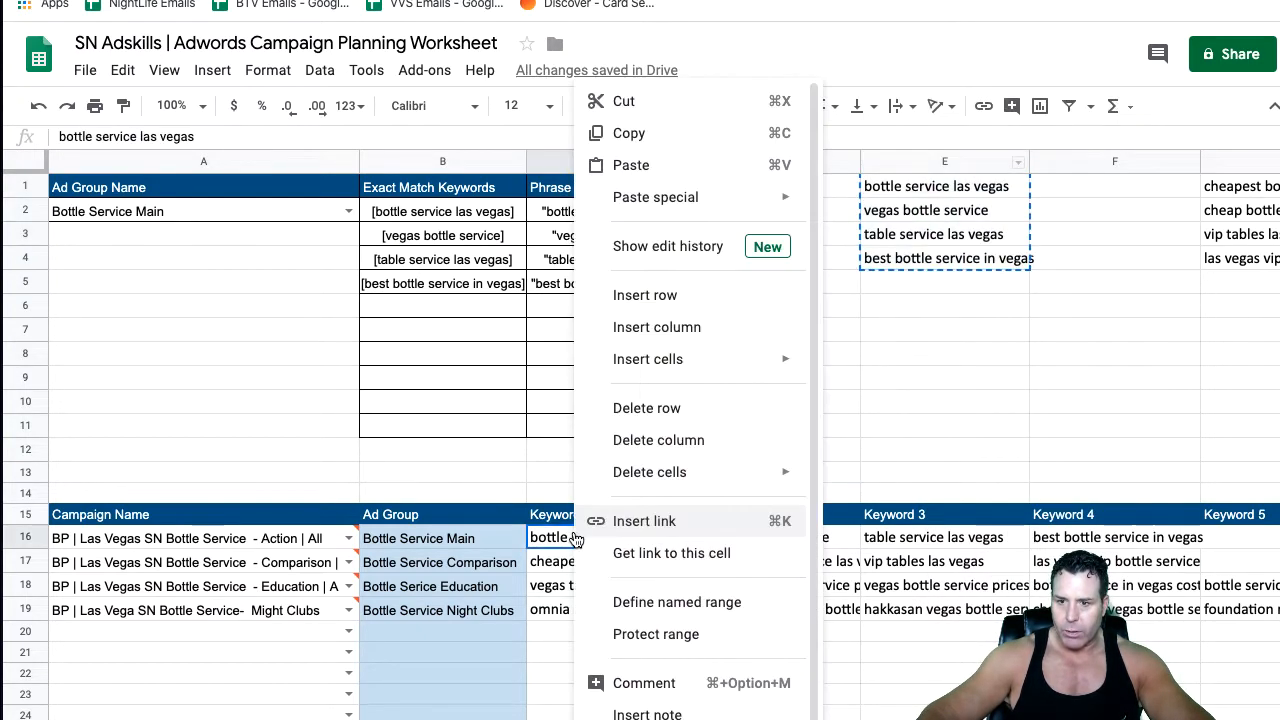
{"action": "mouse_move", "coordinate": [762, 205]}
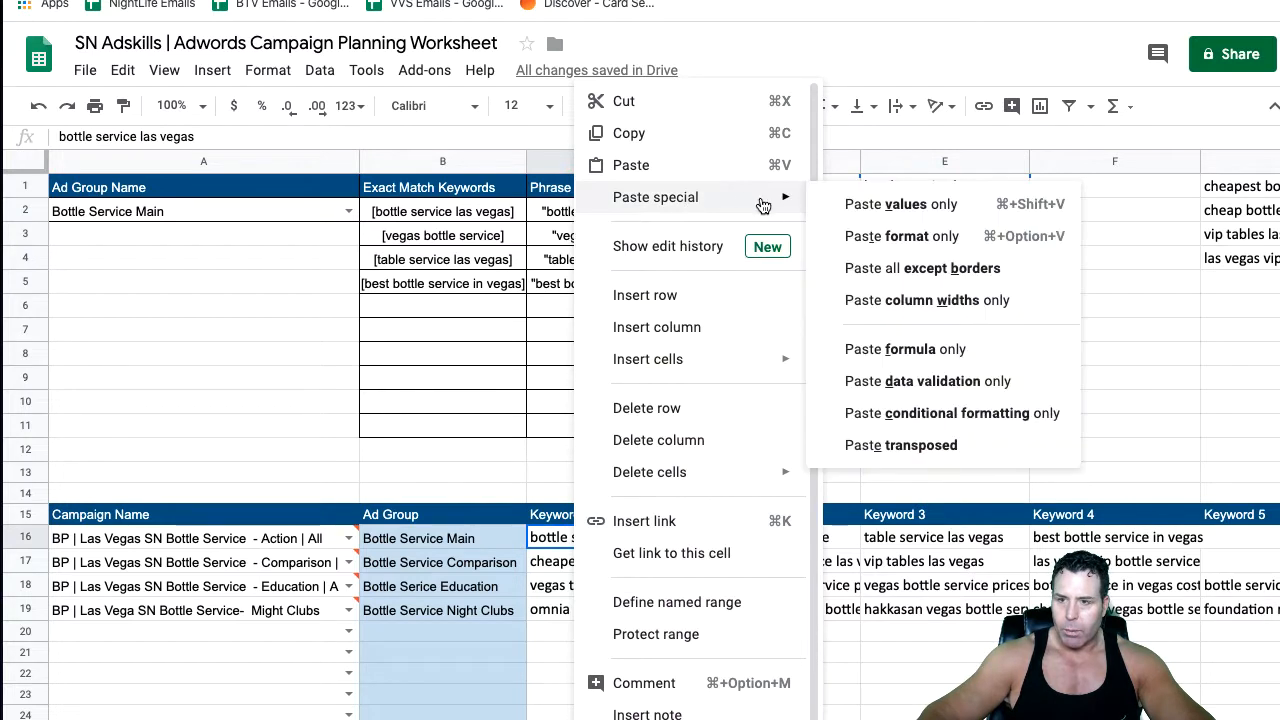
{"action": "left_click", "coordinate": [890, 445]}
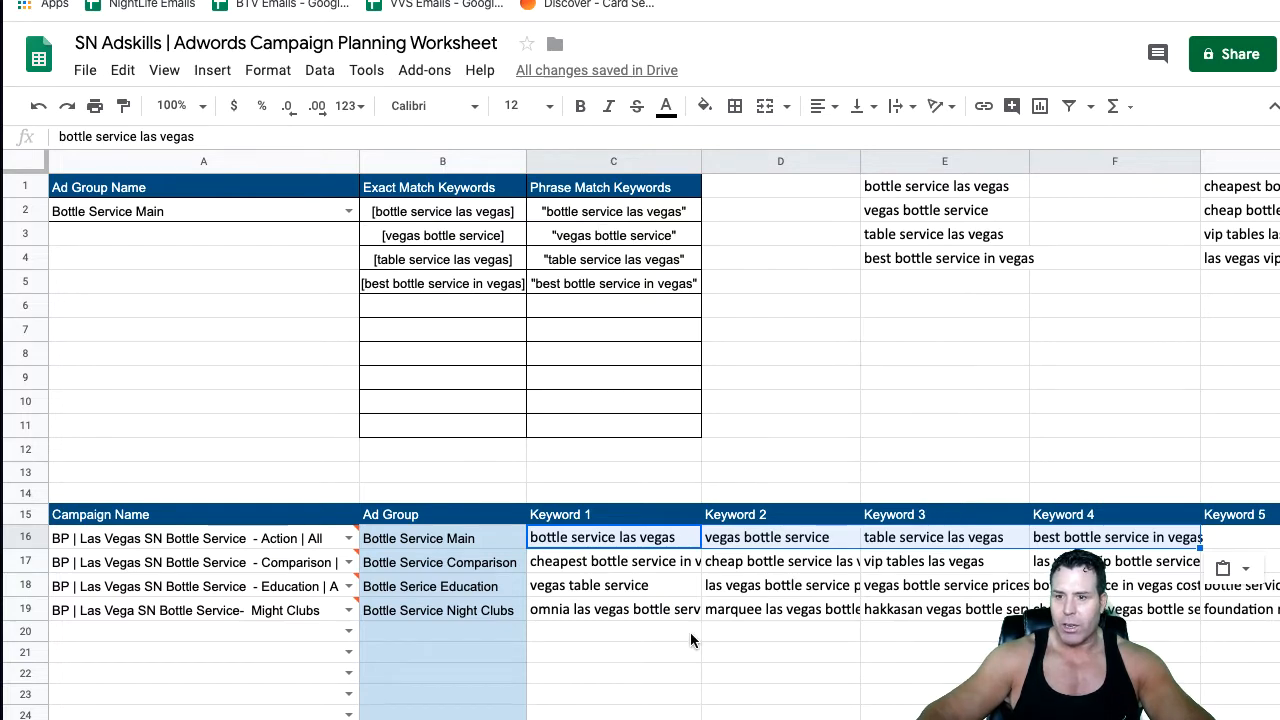
Review the ad group rows from Keyword 1 to Keyword 10 and the exact and phrase match keywords for Bottle Service Main
{"action": "scroll", "coordinate": [640, 400], "scroll_direction": "right", "scroll_amount": 3}
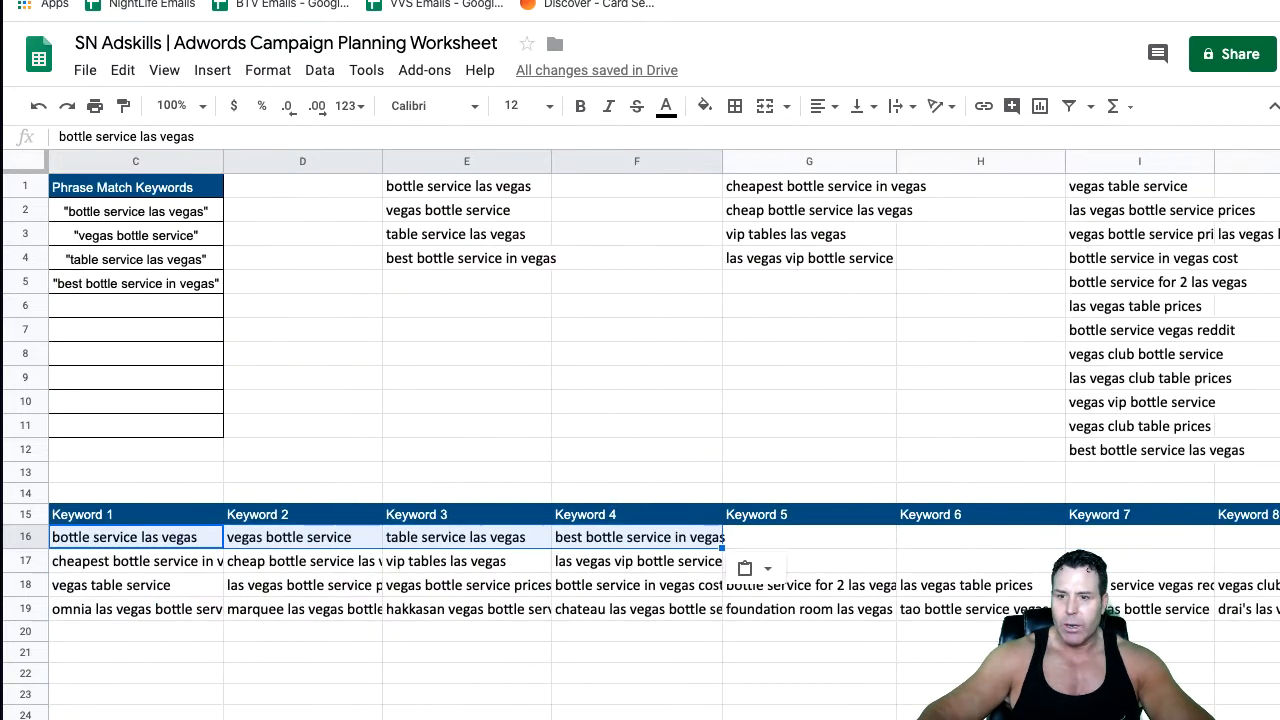
{"action": "scroll", "coordinate": [700, 230], "scroll_direction": "left", "scroll_amount": 2}
{"action": "scroll", "coordinate": [700, 230], "scroll_direction": "right", "scroll_amount": 3}
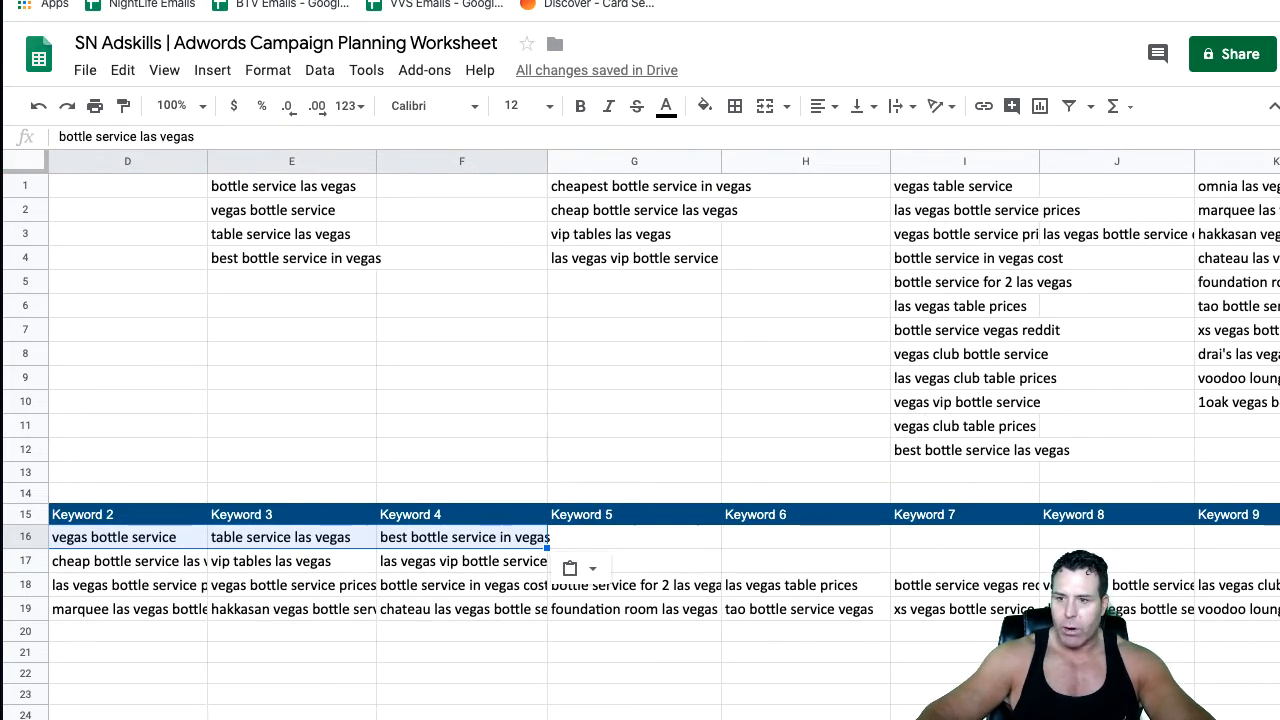
{"action": "scroll", "coordinate": [640, 400], "scroll_direction": "right", "scroll_amount": 3}
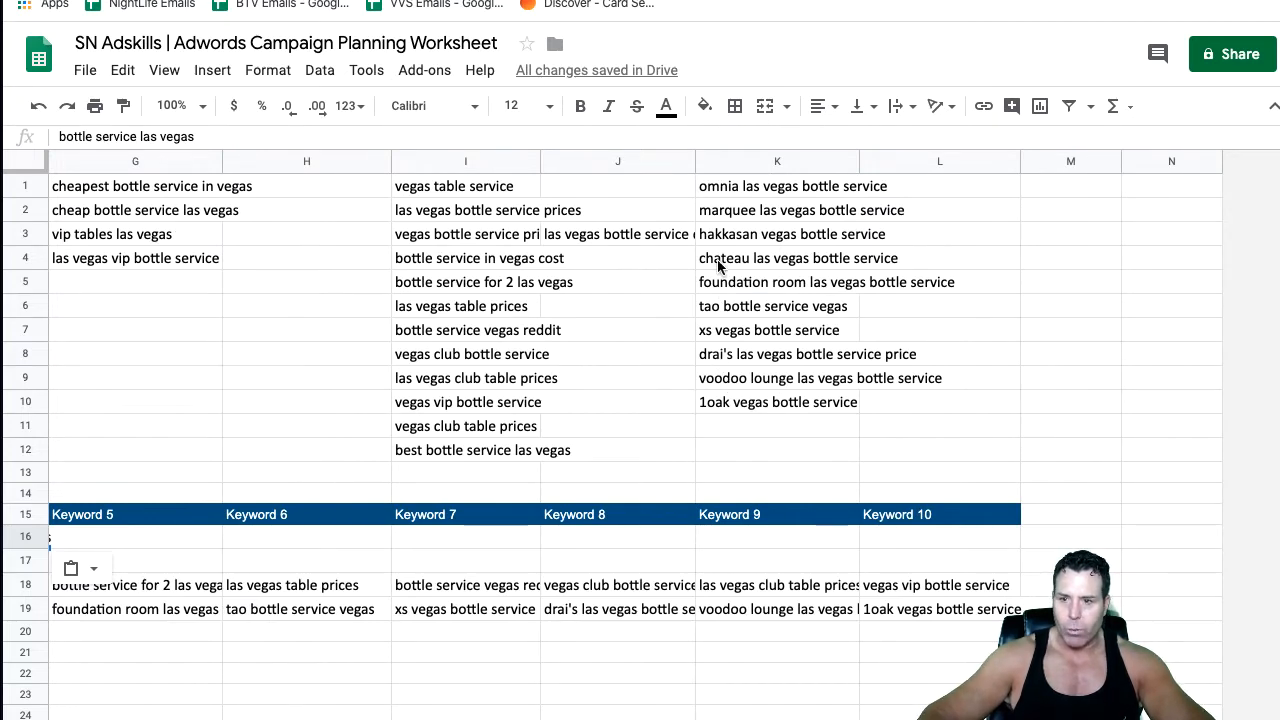
{"action": "scroll", "coordinate": [640, 400], "scroll_direction": "left", "scroll_amount": 2}
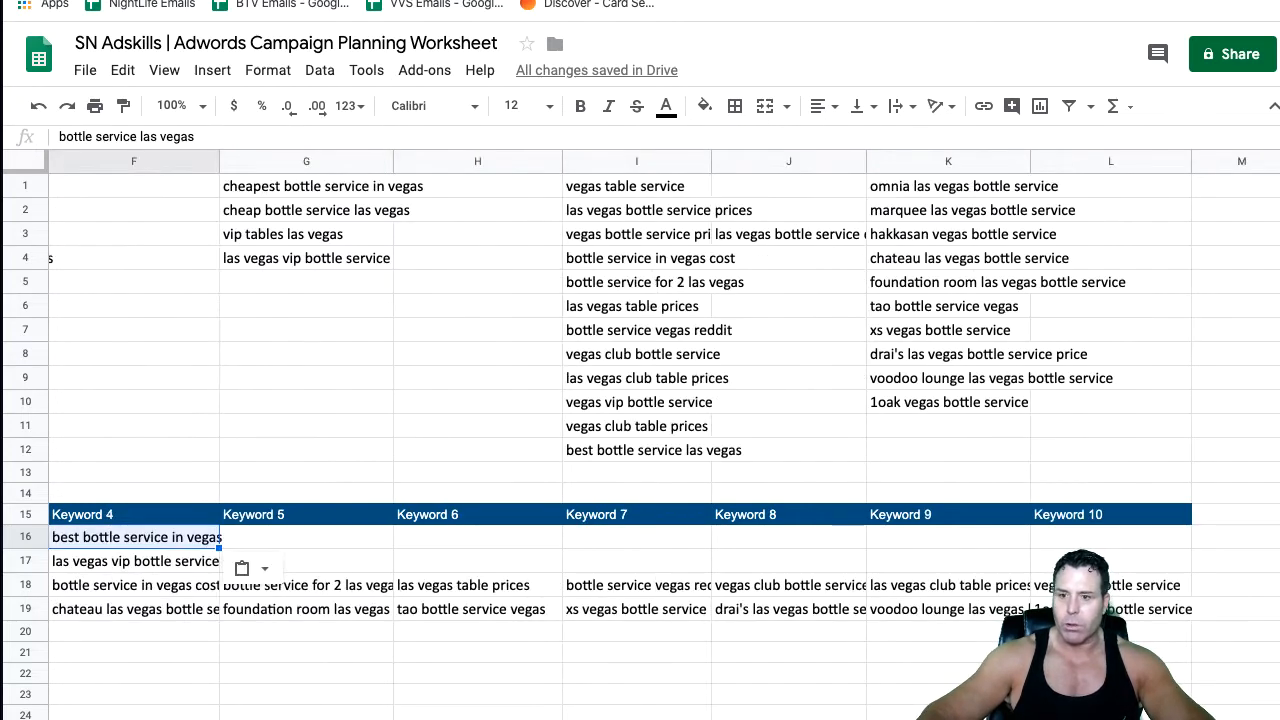
{"action": "scroll", "coordinate": [640, 400], "scroll_direction": "right", "scroll_amount": 2}
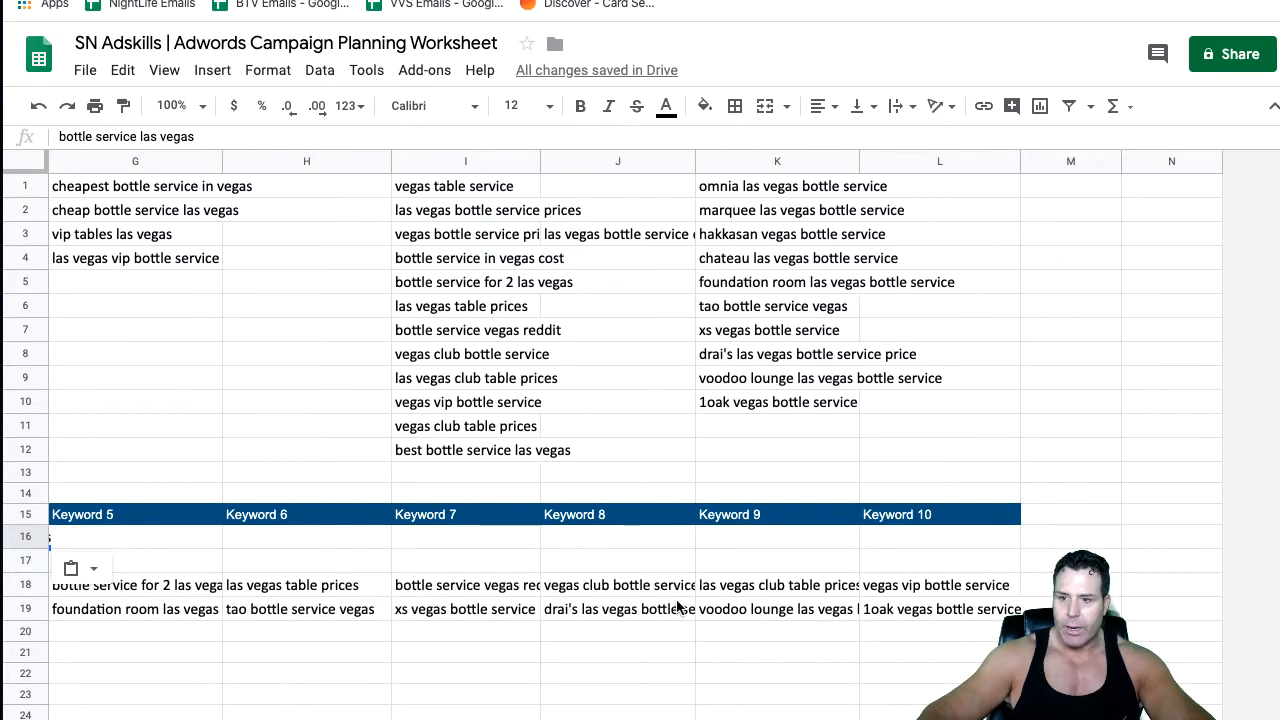
{"action": "scroll", "coordinate": [330, 597], "scroll_direction": "left", "scroll_amount": 10}
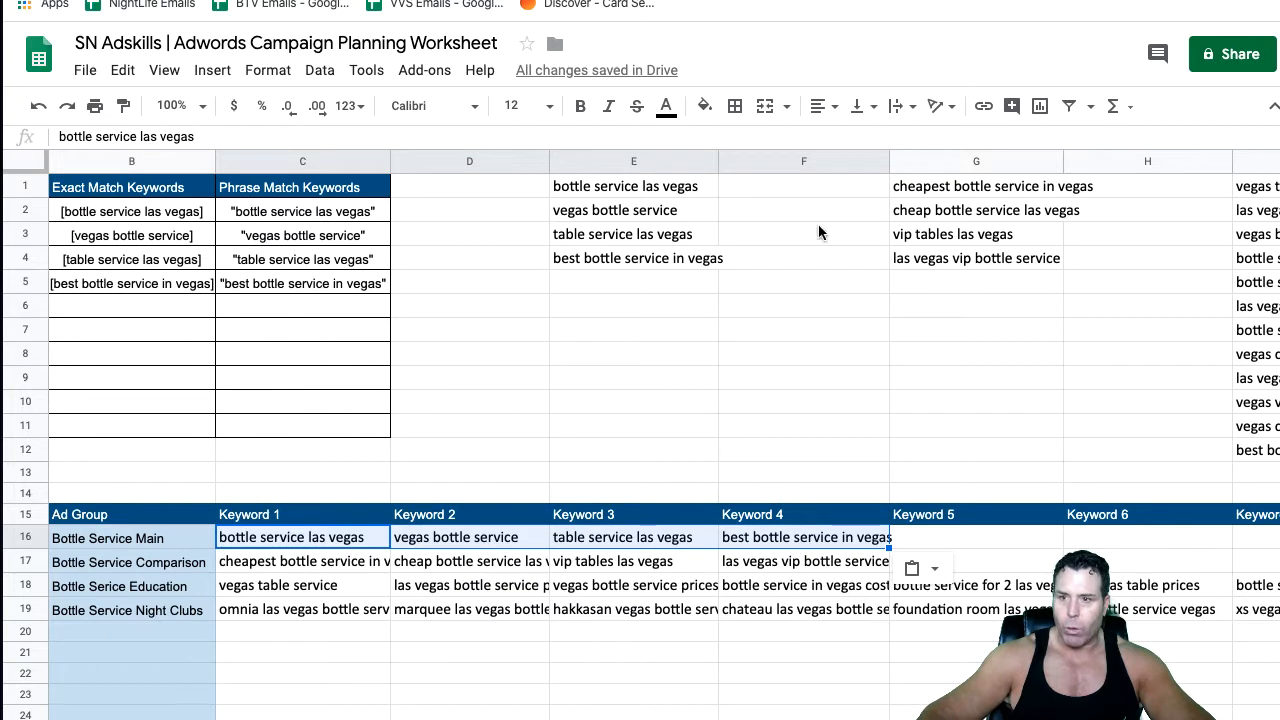
{"action": "scroll", "coordinate": [640, 430], "scroll_direction": "left", "scroll_amount": 3}
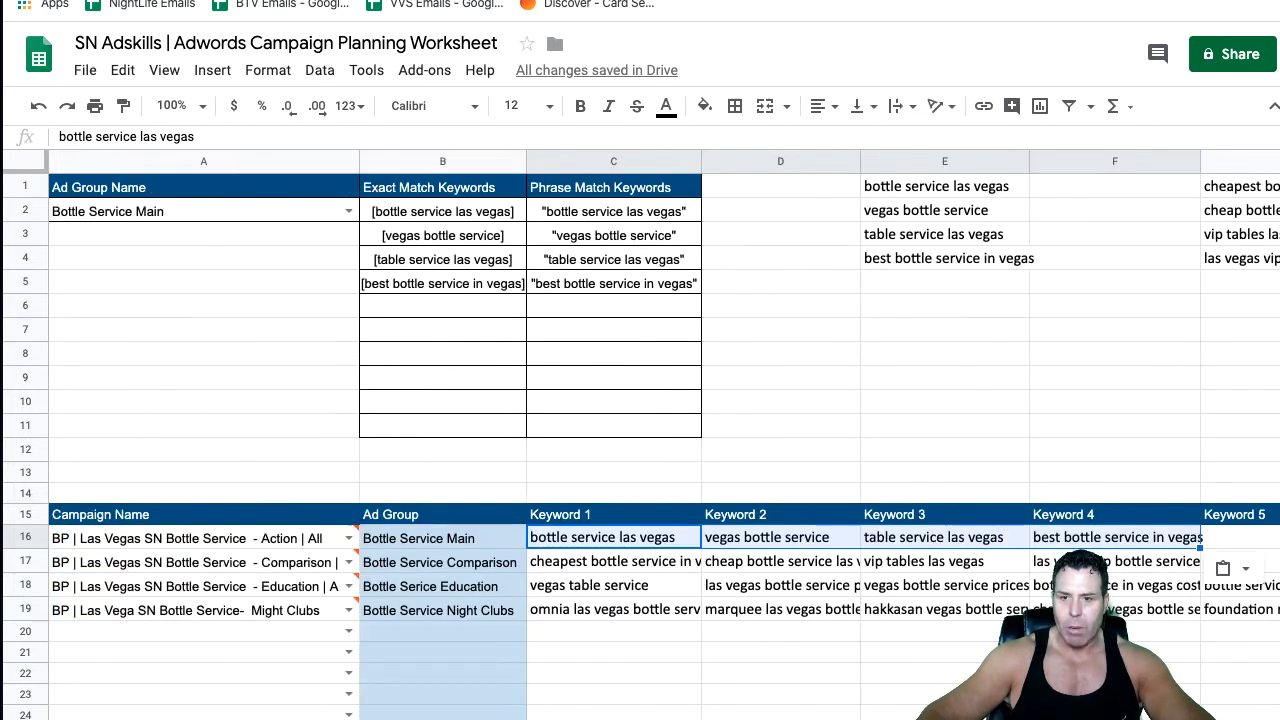
{"action": "left_click_drag", "start_coordinate": [457, 219], "coordinate": [460, 285]}
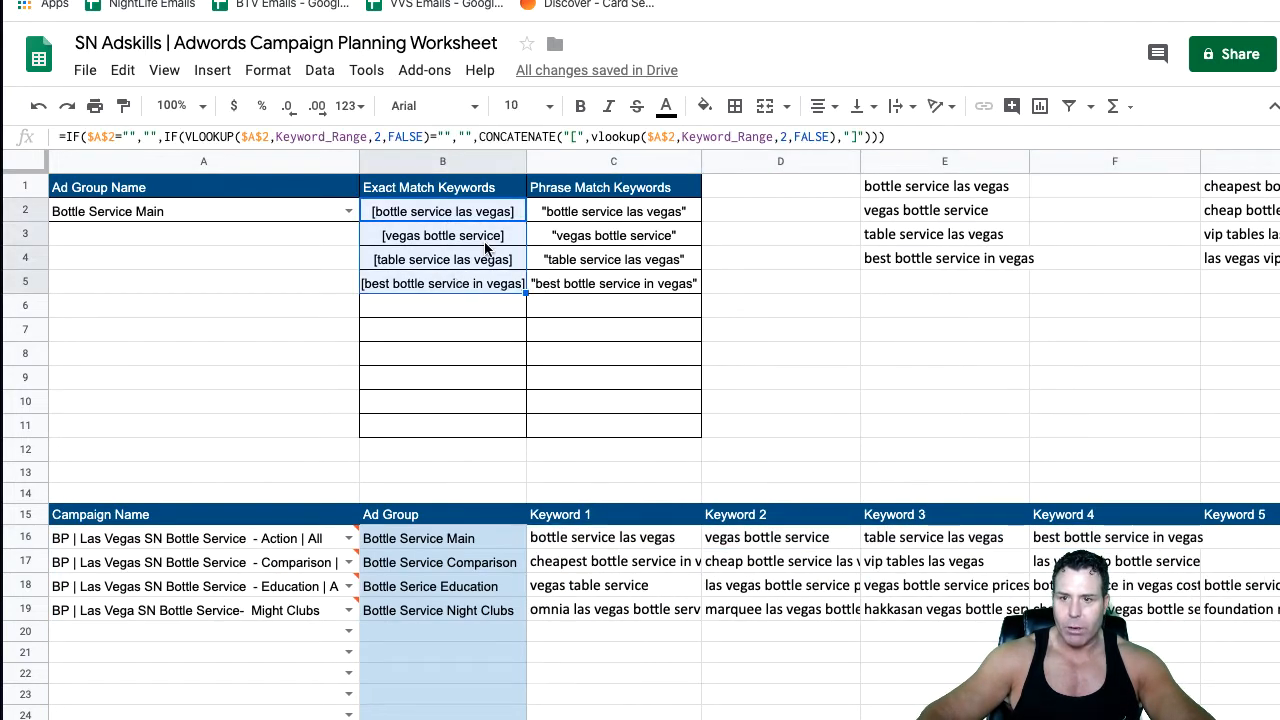
{"action": "left_click_drag", "start_coordinate": [591, 214], "coordinate": [596, 289]}
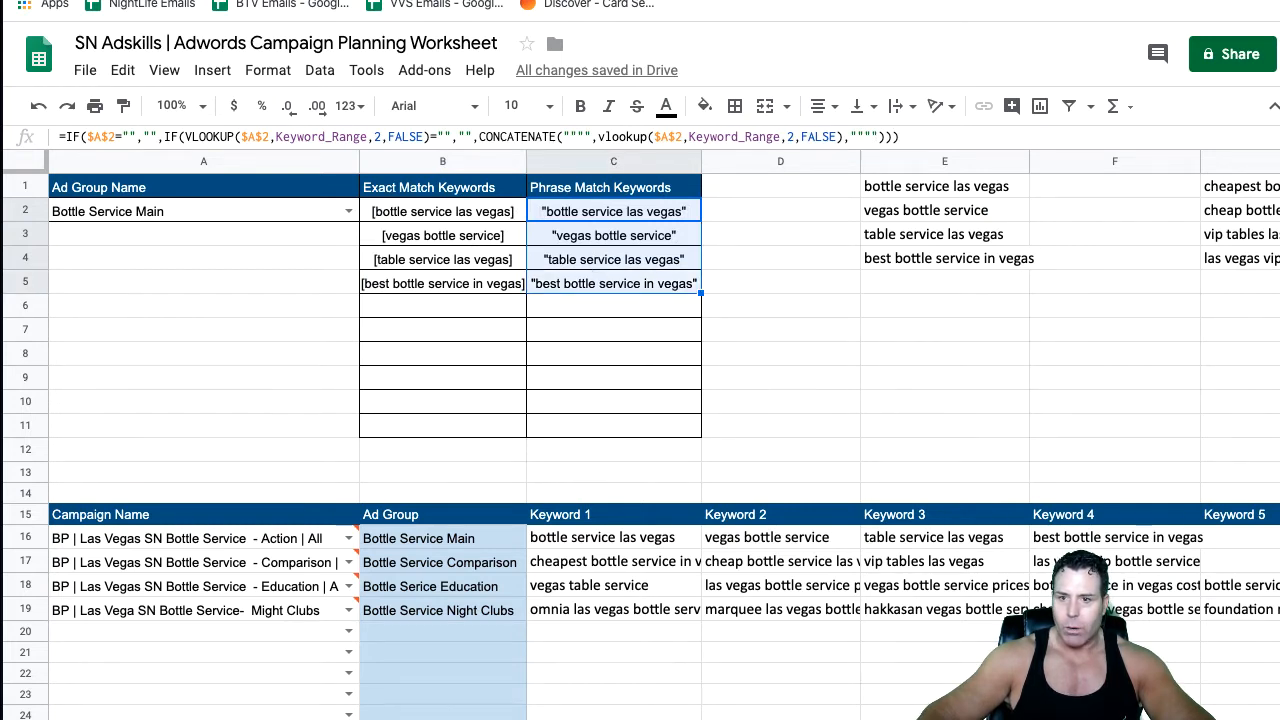
Go to the ads sheet and examine the headlines, descriptions and landing page columns for each ad group
{"action": "scroll", "coordinate": [640, 430], "scroll_direction": "right", "scroll_amount": 2}
{"action": "key", "text": "alt+Down"}
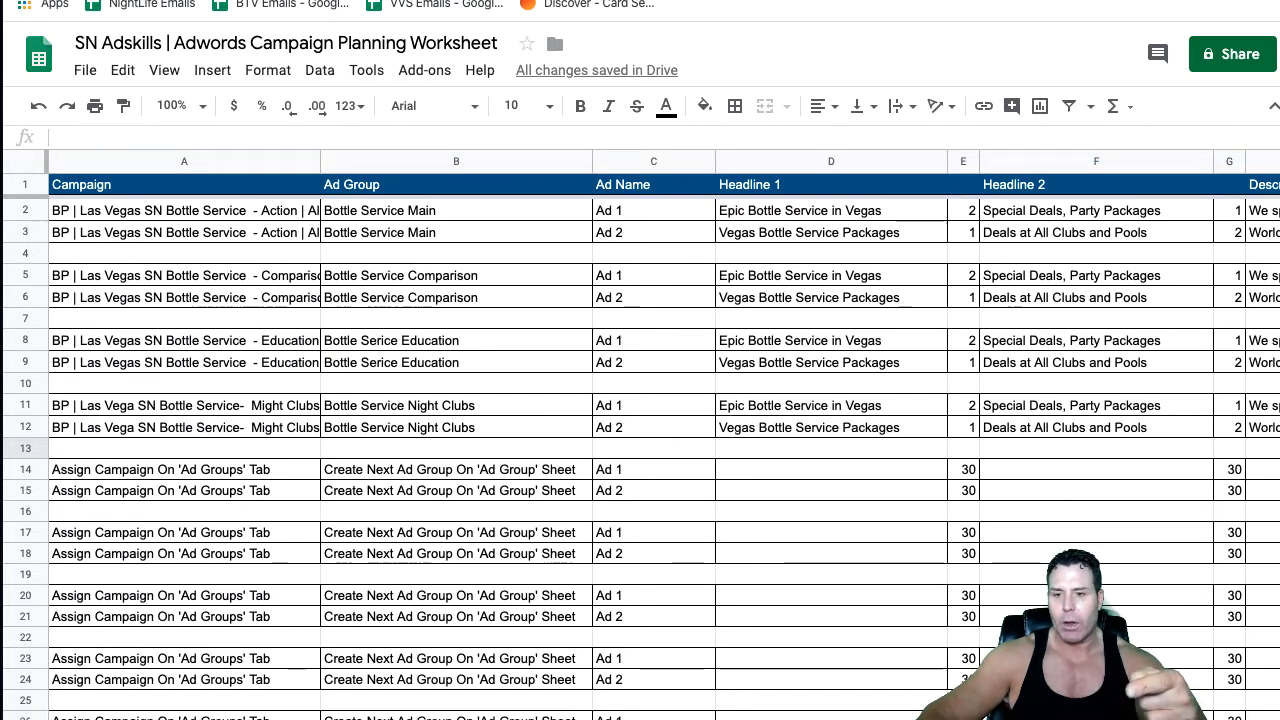
{"action": "scroll", "coordinate": [640, 430], "scroll_direction": "right", "scroll_amount": 3}
{"action": "scroll", "coordinate": [345, 392], "scroll_direction": "right", "scroll_amount": 2}
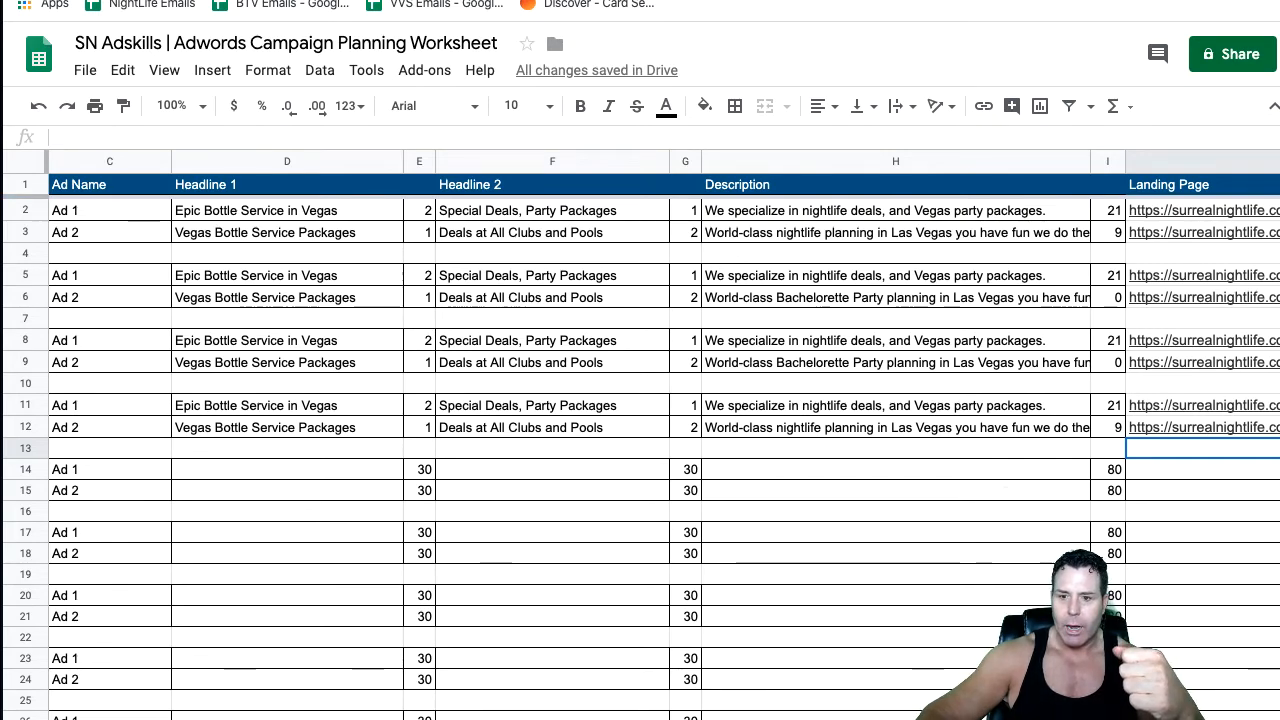
{"action": "scroll", "coordinate": [650, 640], "scroll_direction": "right", "scroll_amount": 6}
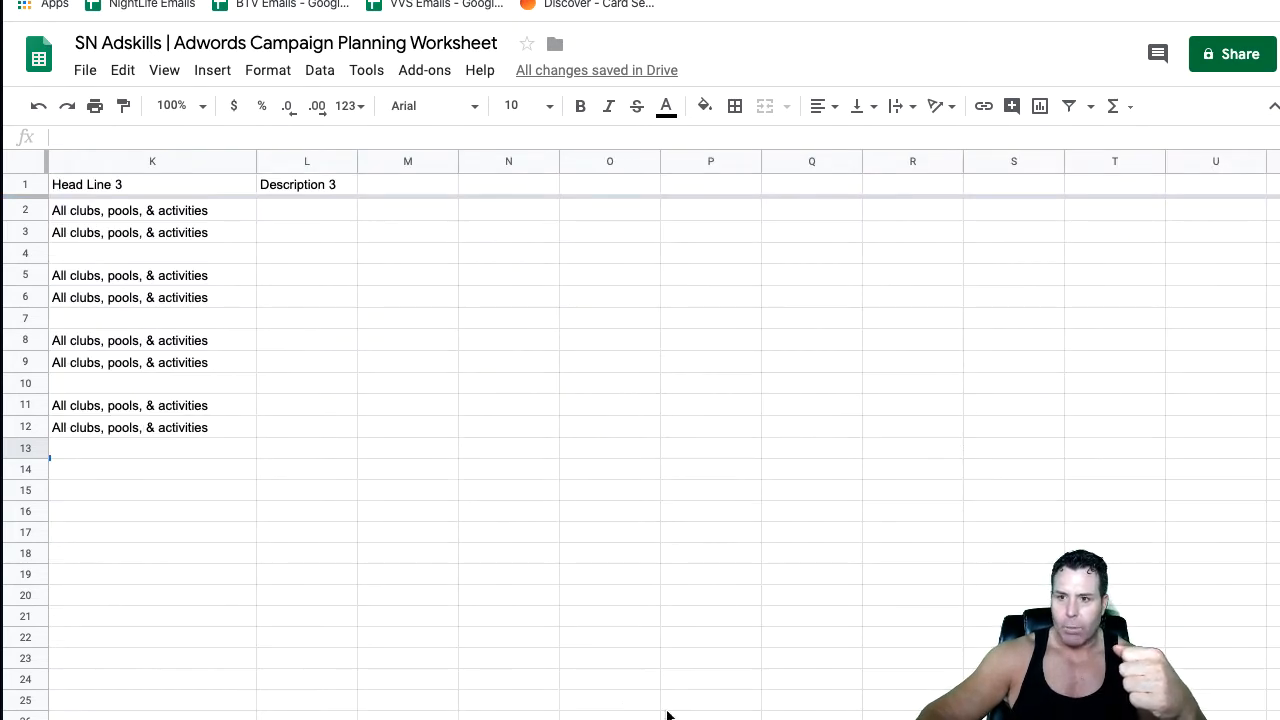
{"action": "scroll", "coordinate": [640, 420], "scroll_direction": "left", "scroll_amount": 4}
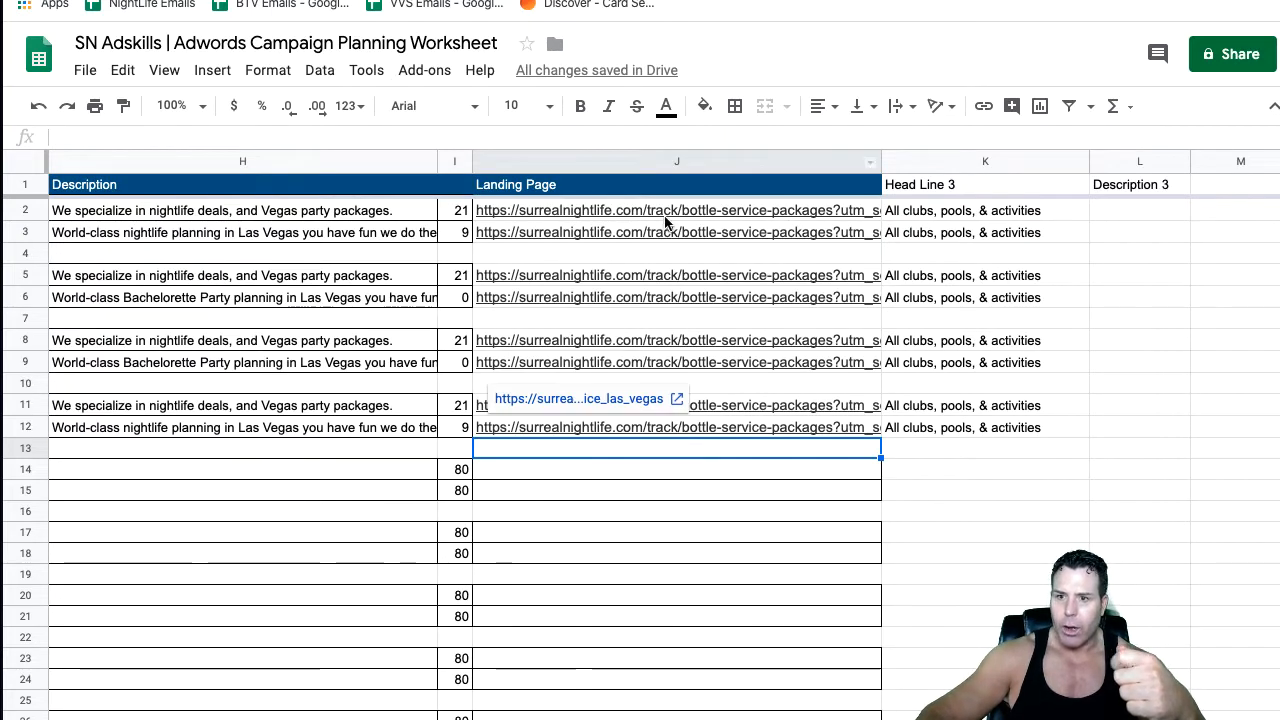
Visit the bottle service landing page linked in J2 and look over its quote request form and thank-you page
{"action": "left_click", "coordinate": [663, 216]}
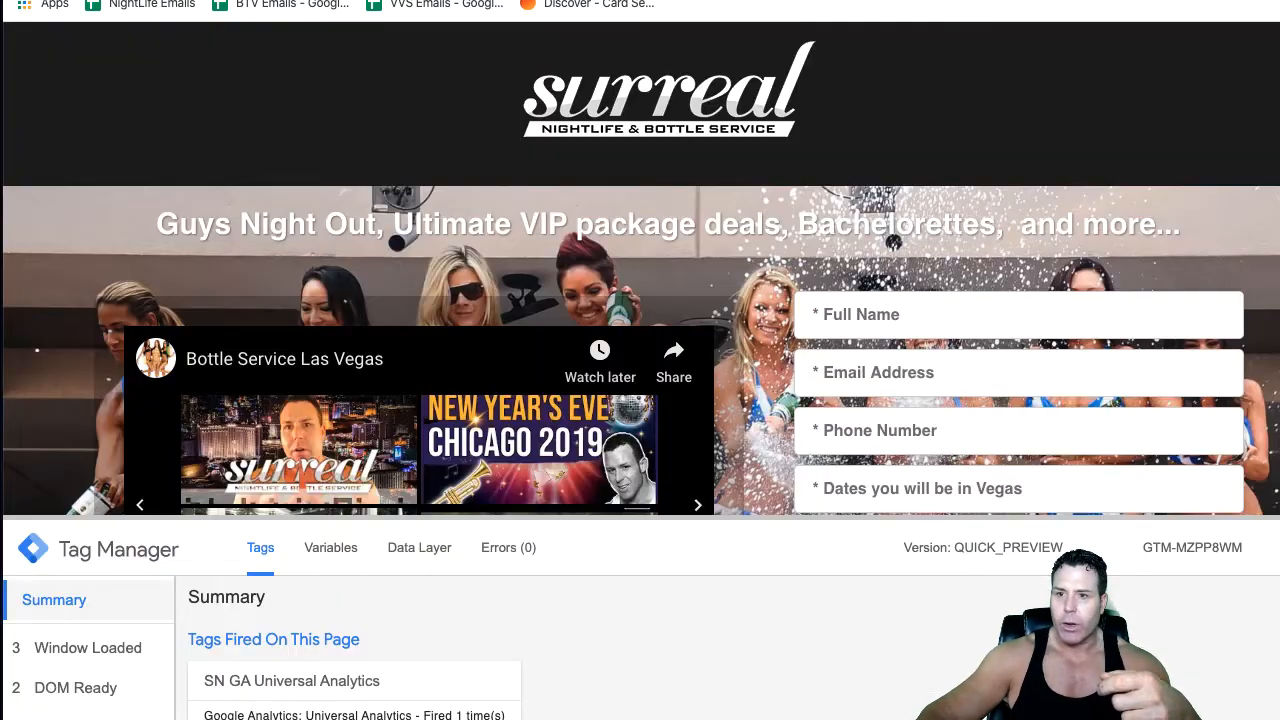
{"action": "scroll", "coordinate": [513, 360], "scroll_direction": "down", "scroll_amount": 3}
{"action": "scroll", "coordinate": [525, 344], "scroll_direction": "up", "scroll_amount": 1}
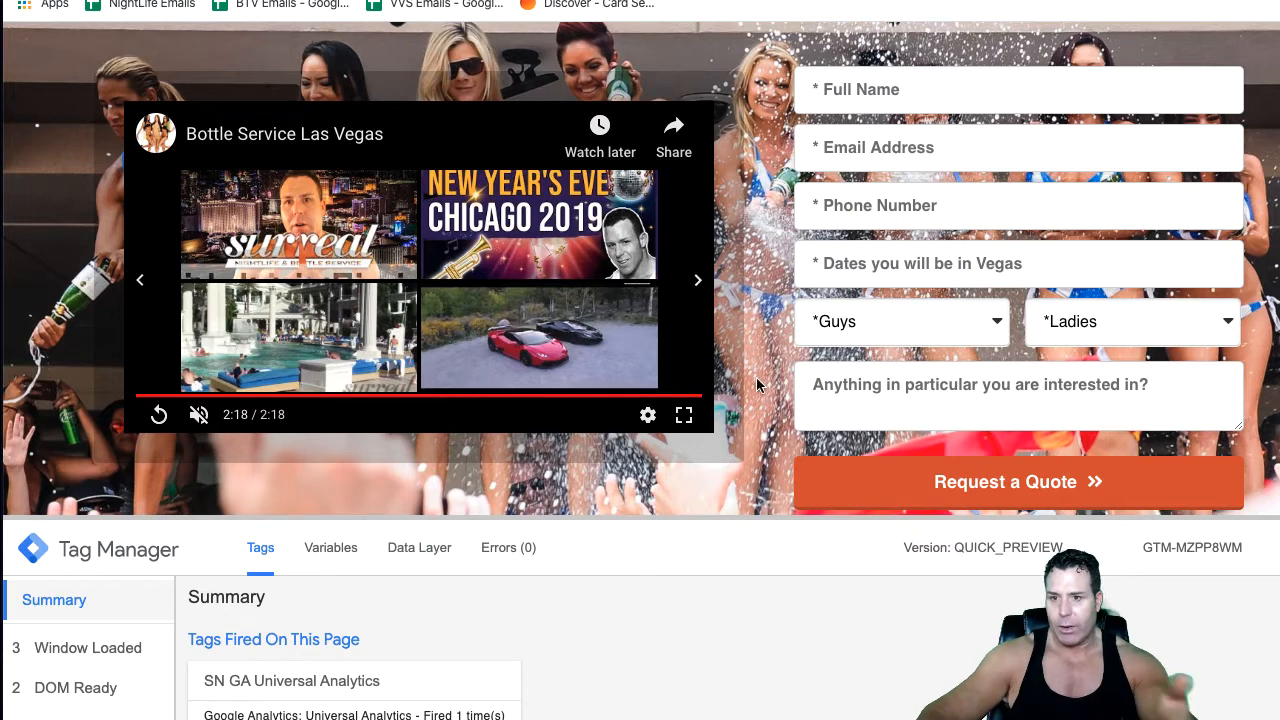
{"action": "scroll", "coordinate": [766, 388], "scroll_direction": "down", "scroll_amount": 10}
{"action": "scroll", "coordinate": [775, 384], "scroll_direction": "up", "scroll_amount": 12}
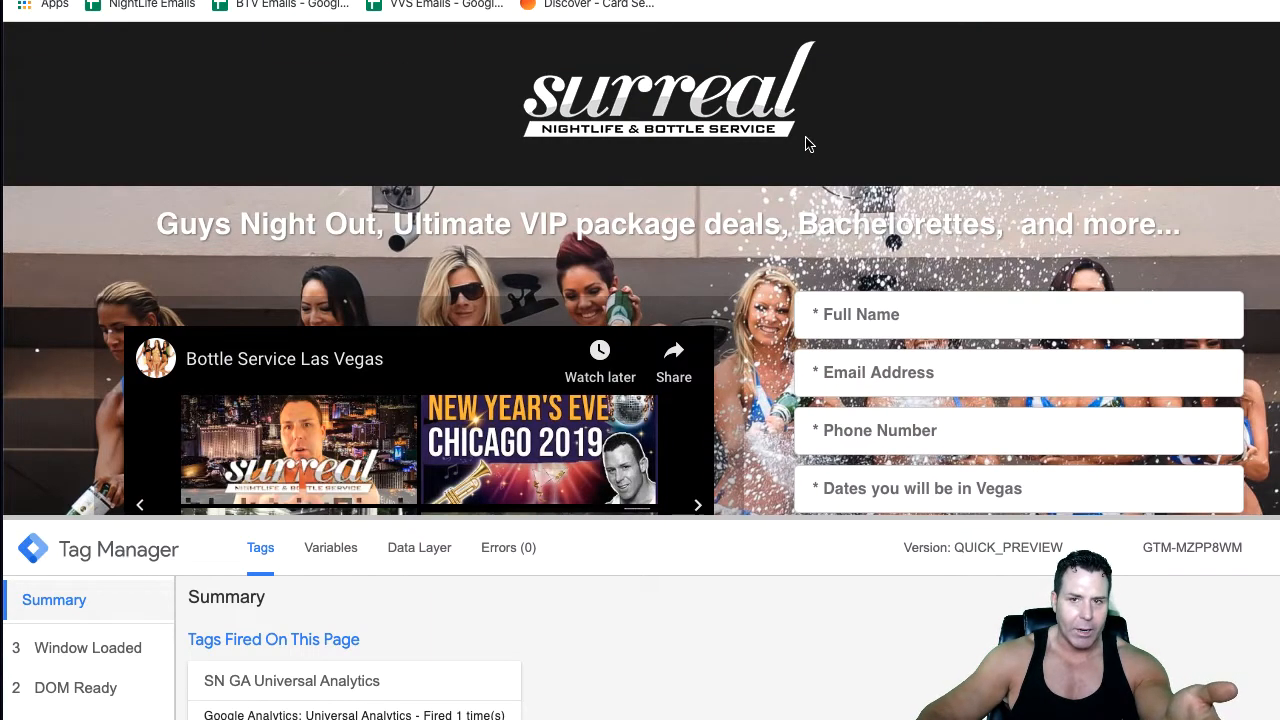
{"action": "scroll", "coordinate": [823, 237], "scroll_direction": "down", "scroll_amount": 1}
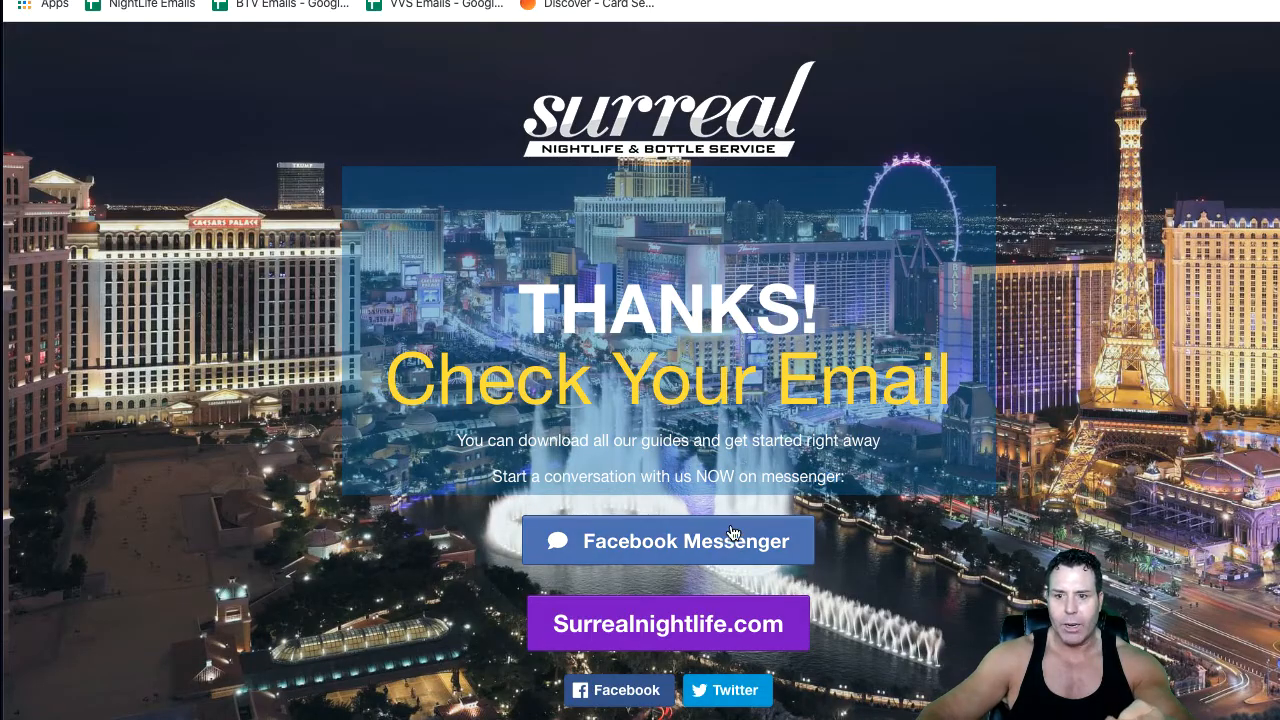
{"action": "scroll", "coordinate": [718, 564], "scroll_direction": "up", "scroll_amount": 1}
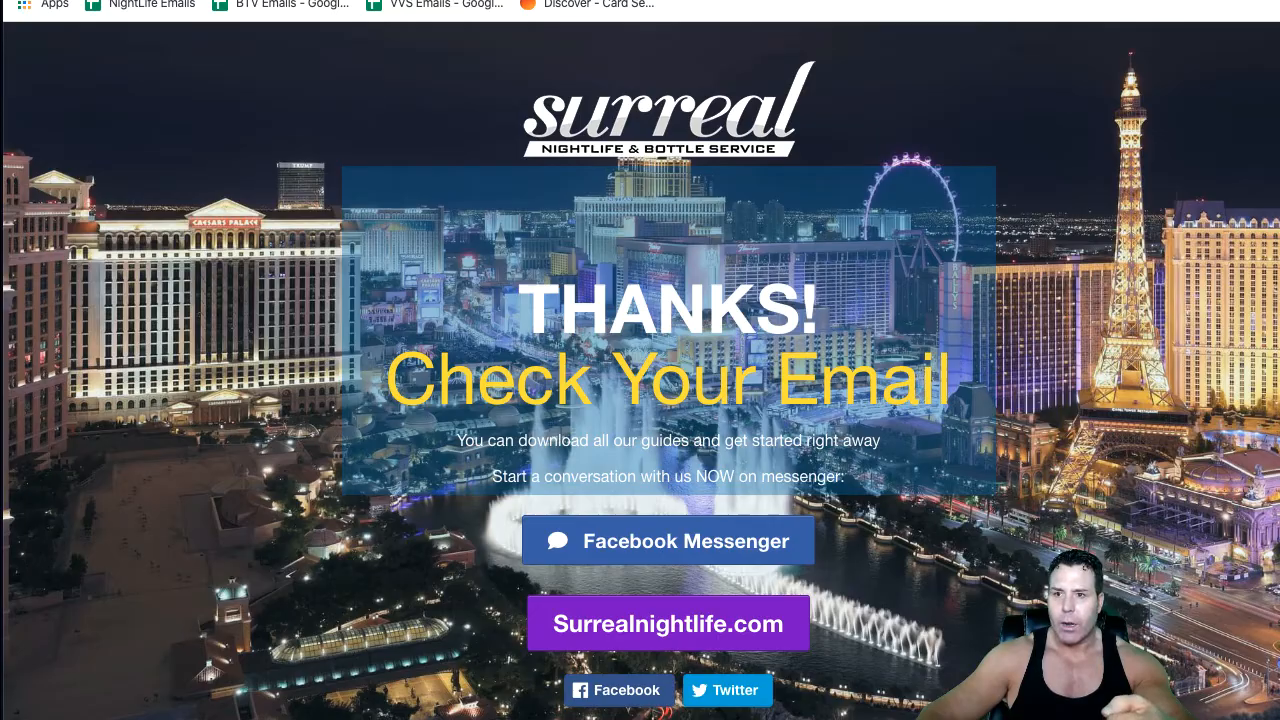
Compare the tracking URL in the worksheet's J2 with the Website URL, Campaign Name and Campaign Term entries in the Campaign URL Builder
{"action": "left_click", "coordinate": [534, 1]}
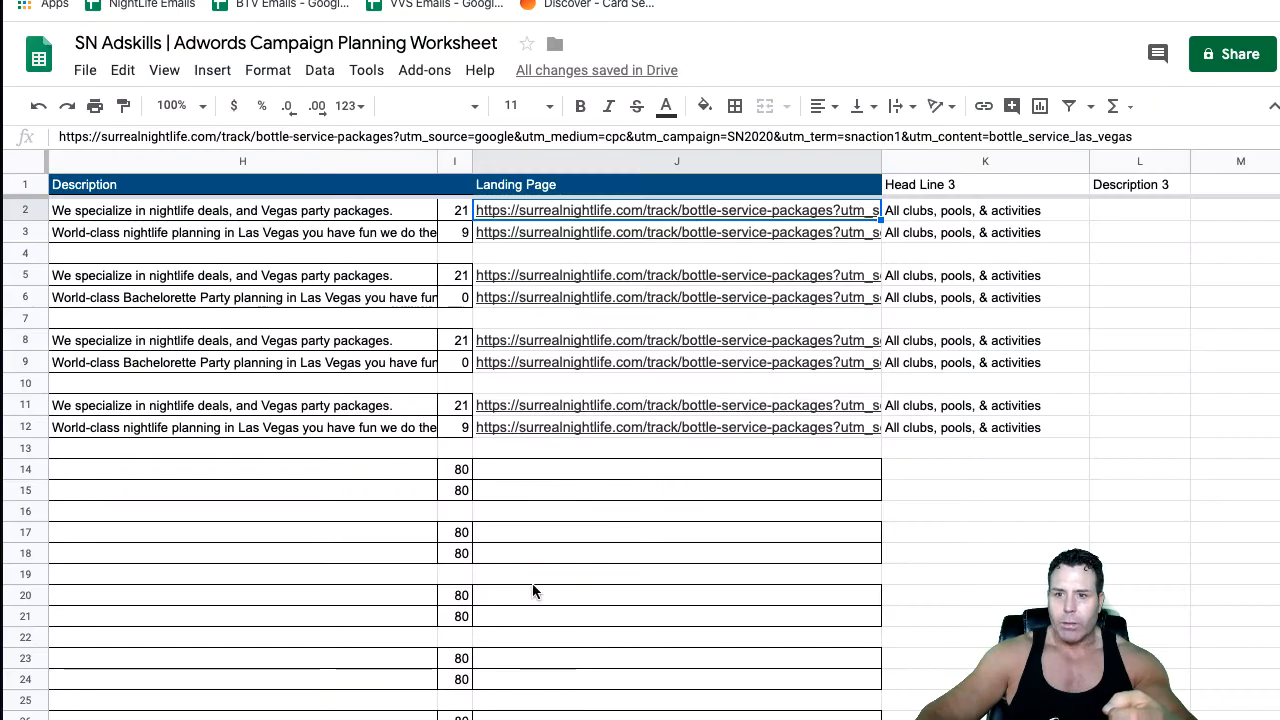
{"action": "double_click", "coordinate": [664, 214]}
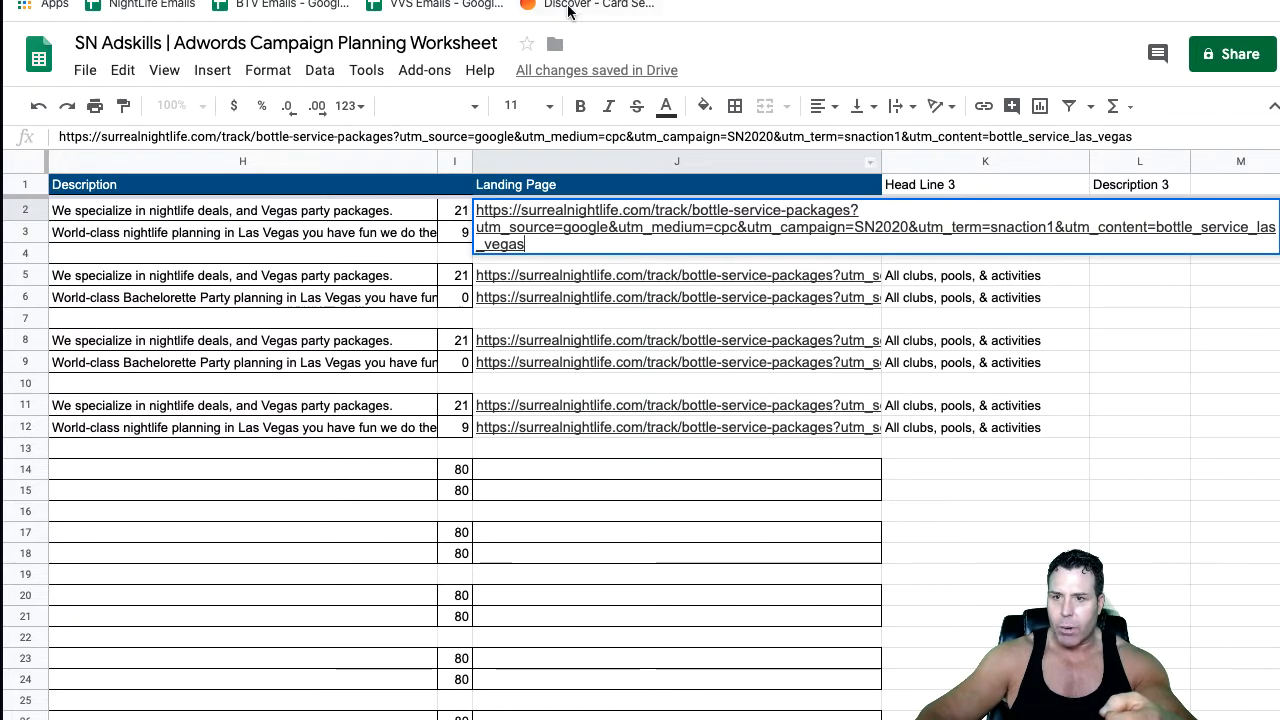
{"action": "key", "text": "ctrl+Right"}
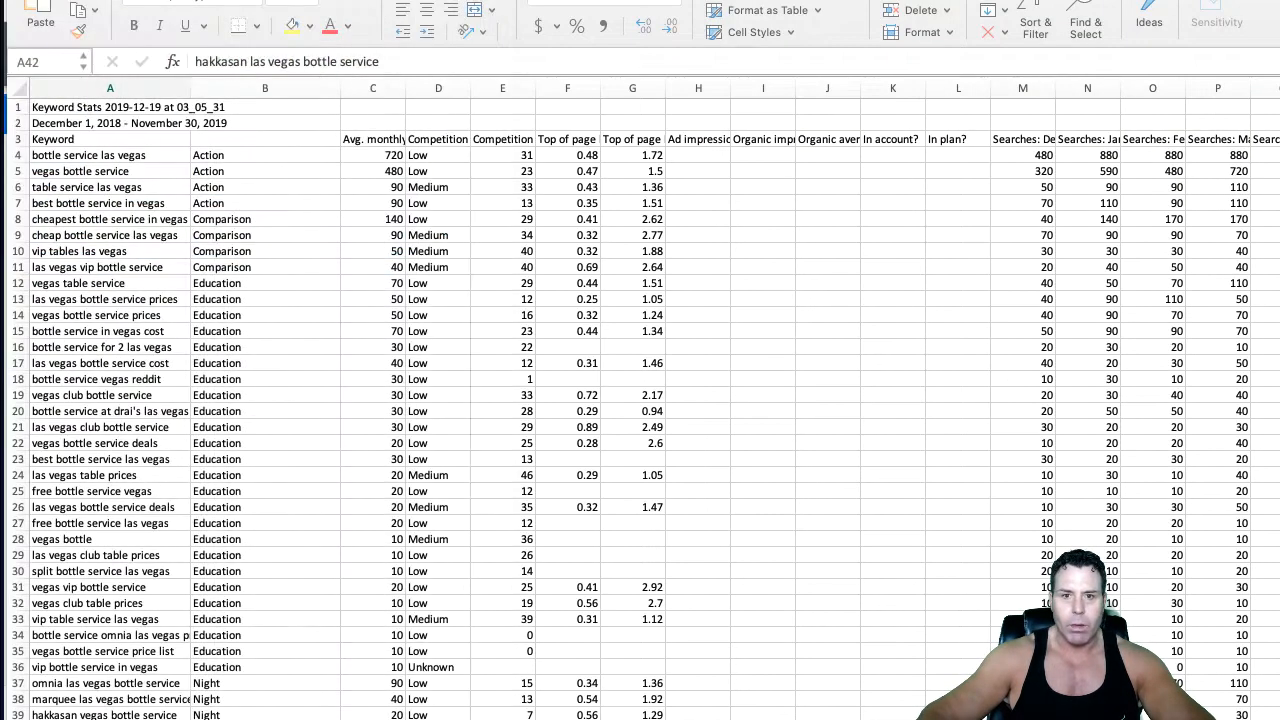
{"action": "key", "text": "ctrl+Right"}
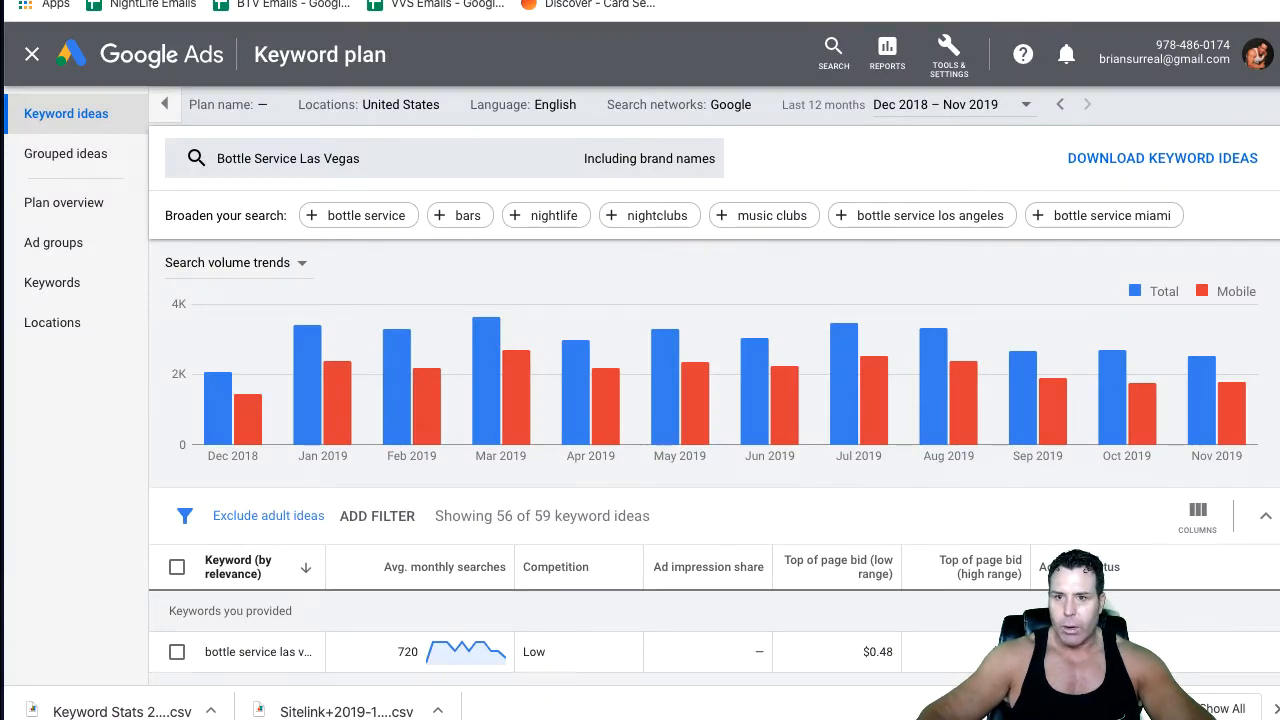
{"action": "left_click", "coordinate": [300, 1]}
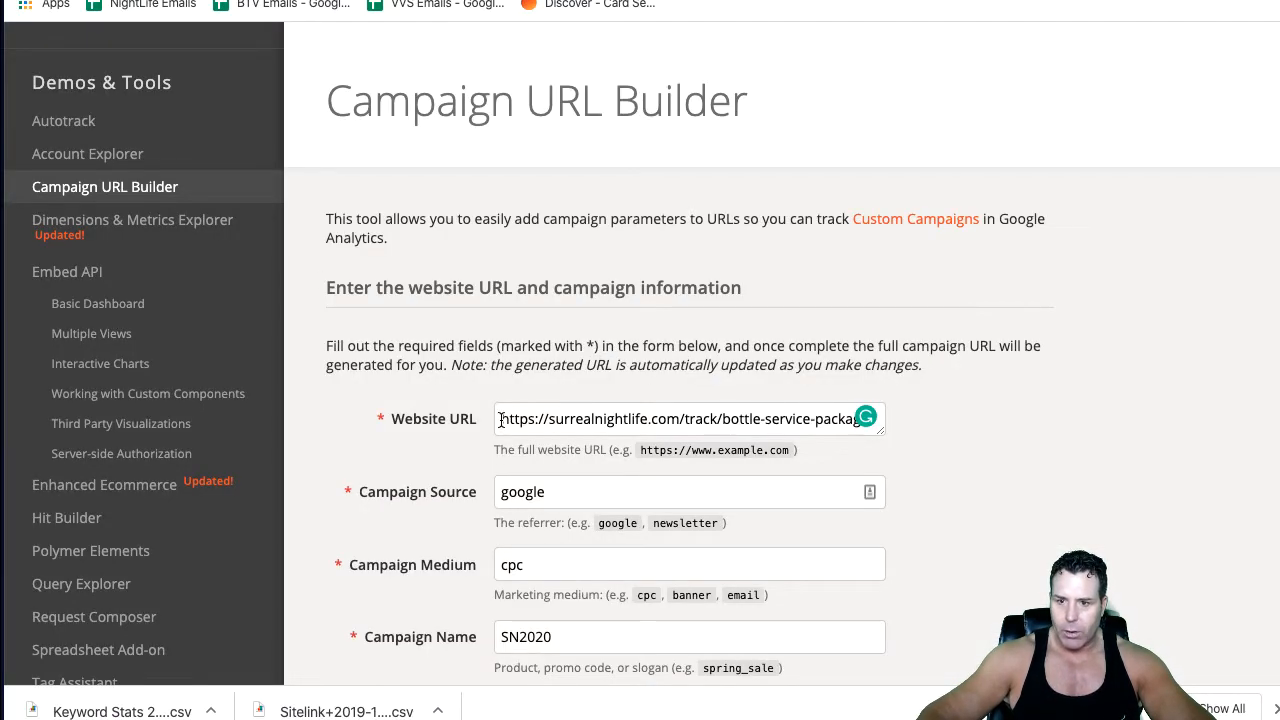
{"action": "left_click_drag", "start_coordinate": [501, 419], "coordinate": [908, 428]}
{"action": "scroll", "coordinate": [575, 535], "scroll_direction": "down", "scroll_amount": 3}
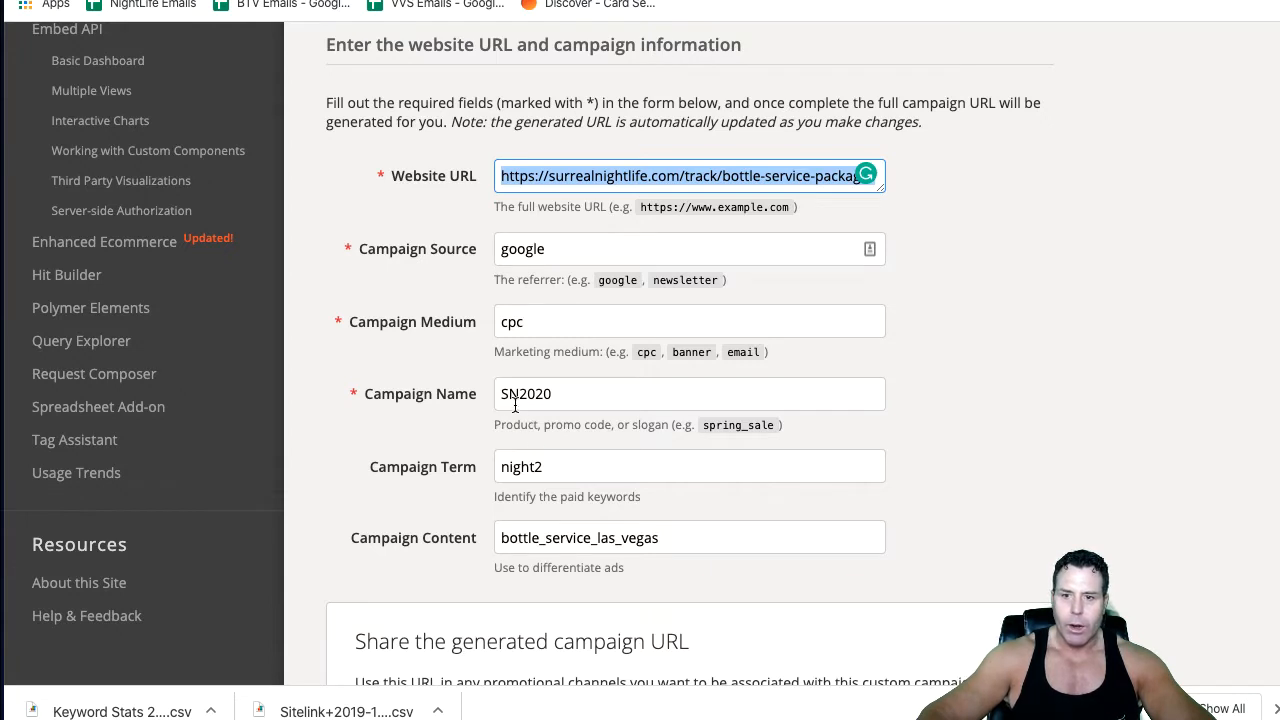
{"action": "left_click_drag", "start_coordinate": [557, 396], "coordinate": [455, 381]}
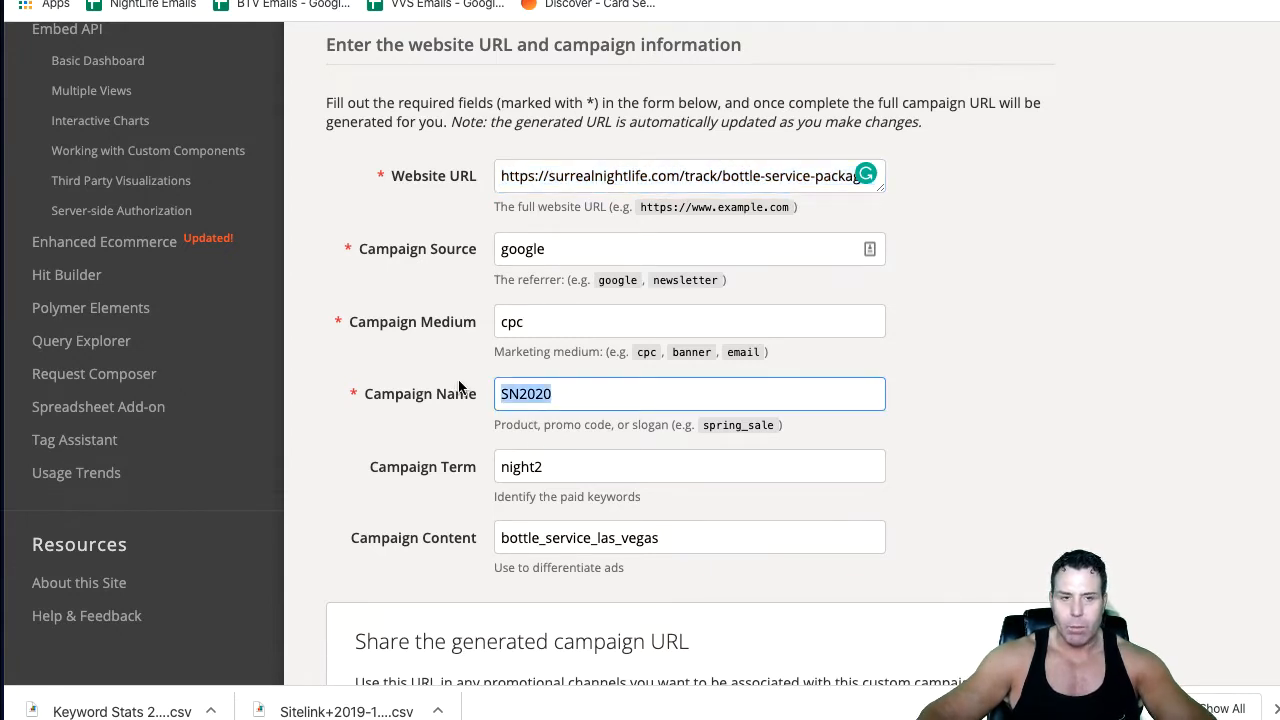
{"action": "left_click", "coordinate": [525, 479]}
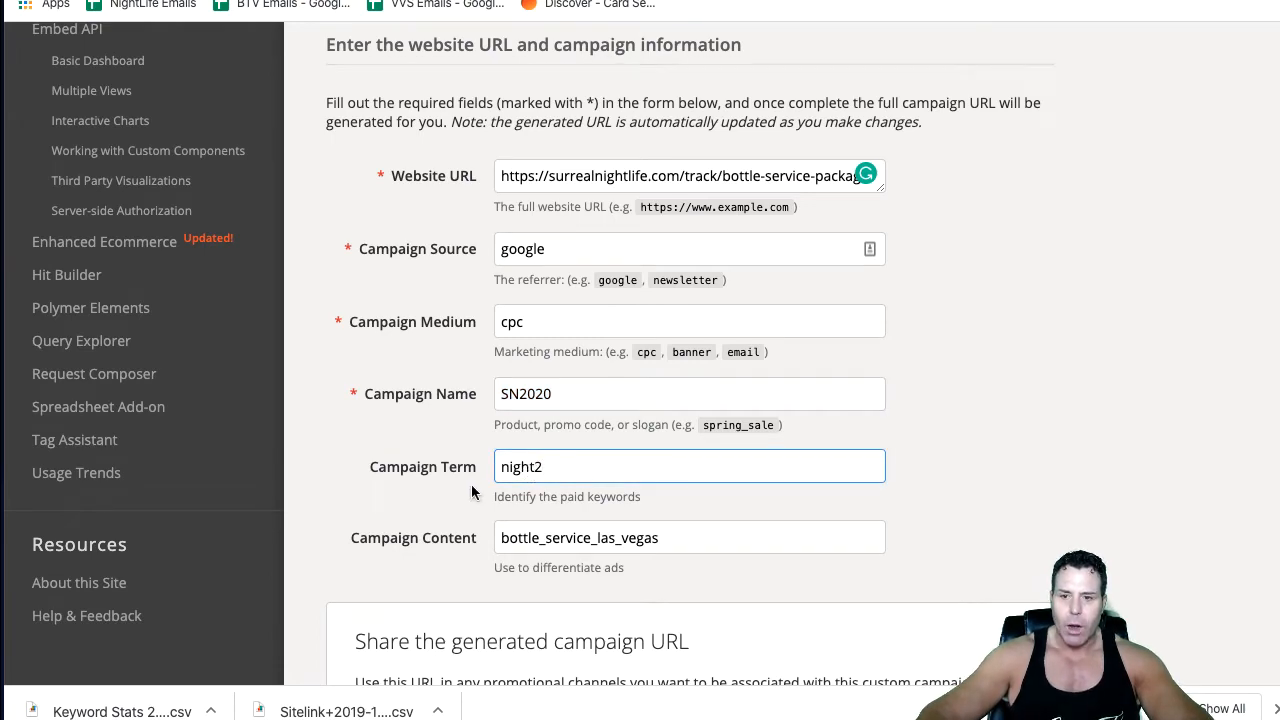
Return to the planning worksheet and review the first Education ad in row 8 from its description back to the campaign name
{"action": "left_click_drag", "start_coordinate": [1279, 60], "coordinate": [708, 2]}
{"action": "left_click", "coordinate": [266, 338]}
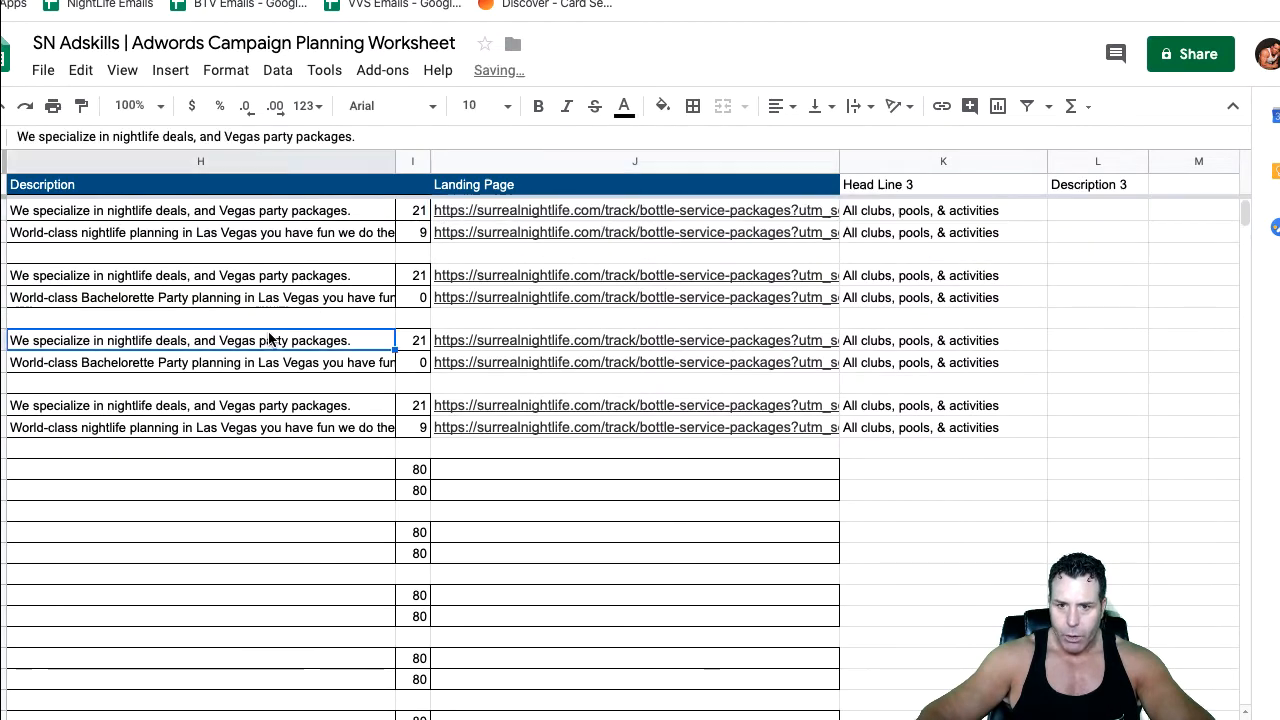
{"action": "key", "text": "Left"}
{"action": "key", "text": "Left"}
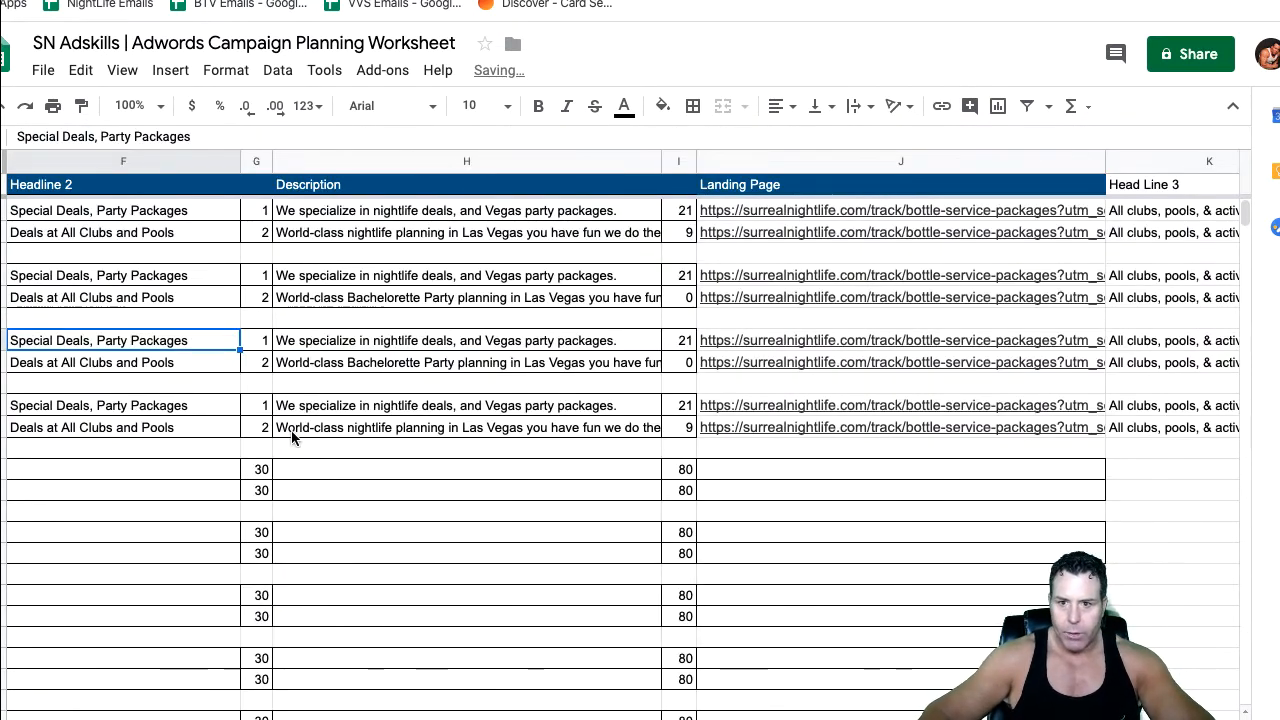
{"action": "key", "text": "Left"}
{"action": "key", "text": "Left"}
{"action": "key", "text": "Left"}
{"action": "key", "text": "Left"}
{"action": "key", "text": "Left"}
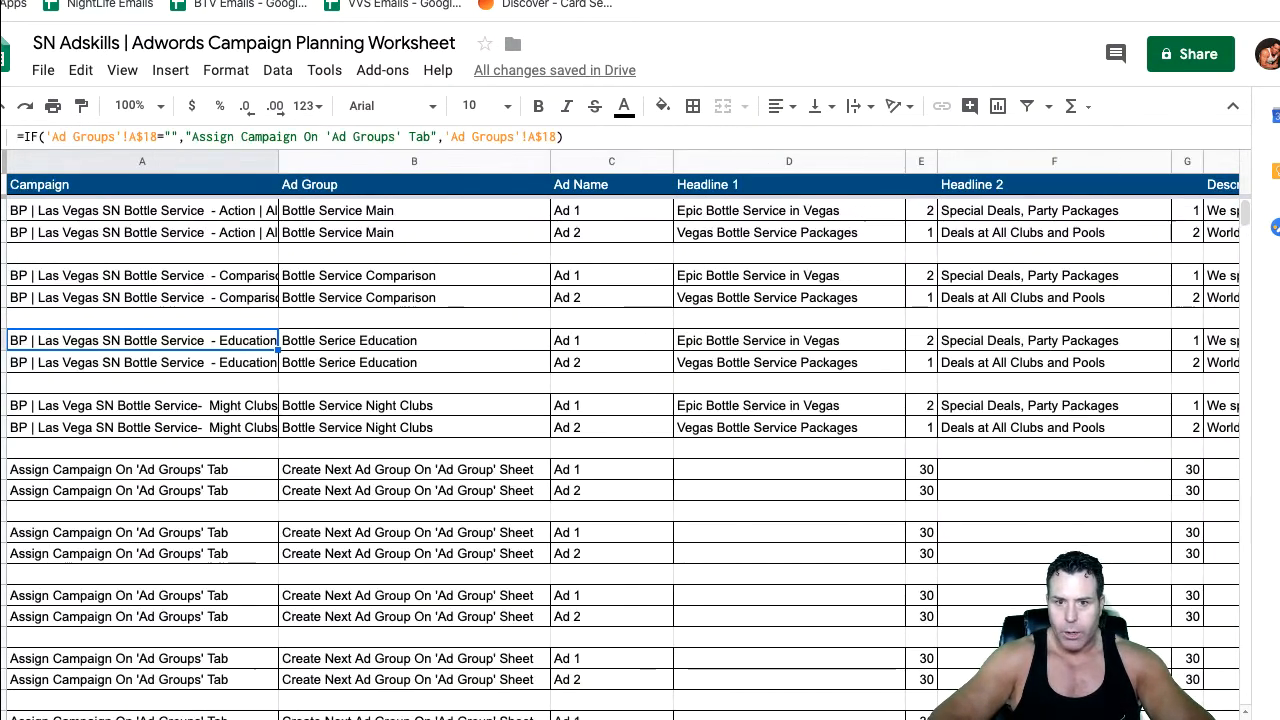
Correct "Might Clubs" to "Night Clubs" in the night clubs campaign name on the Ad Groups sheet, and return to the ads sheet
{"action": "left_click", "coordinate": [227, 412]}
{"action": "double_click", "coordinate": [220, 412]}
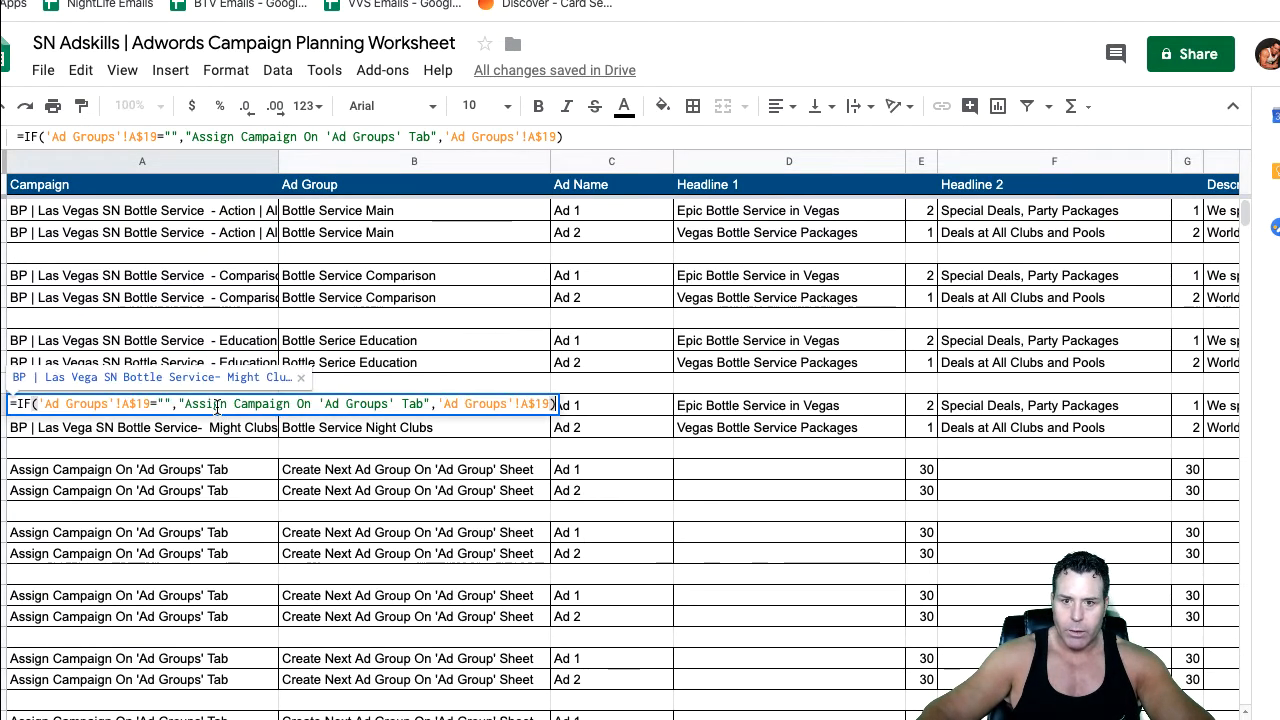
{"action": "left_click", "coordinate": [195, 431]}
{"action": "left_click", "coordinate": [250, 718]}
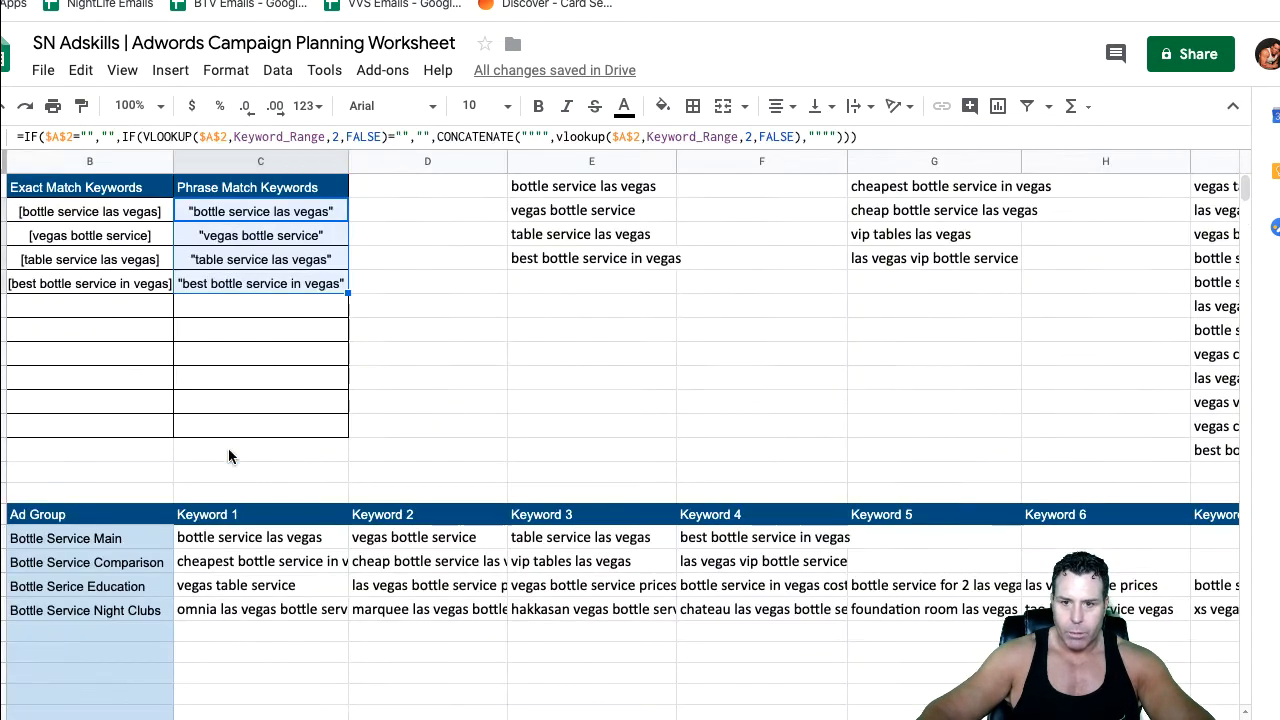
{"action": "left_click", "coordinate": [116, 611]}
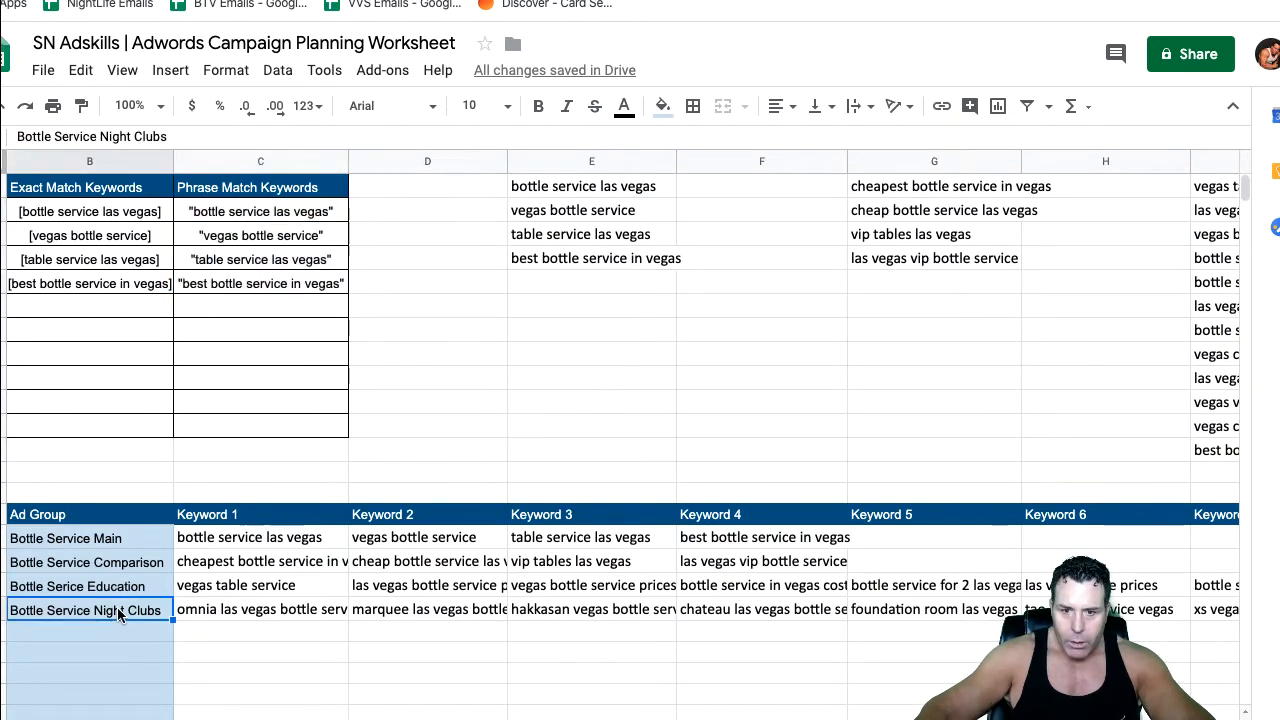
{"action": "key", "text": "Left"}
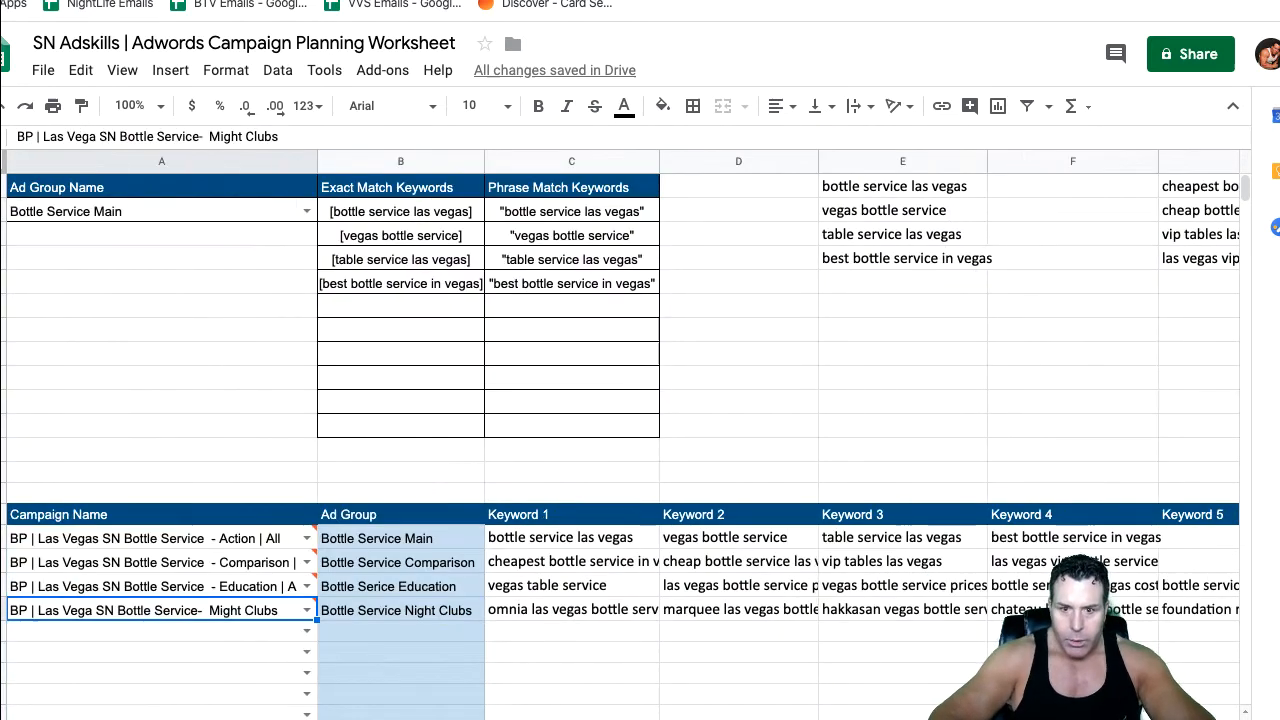
{"action": "double_click", "coordinate": [220, 612]}
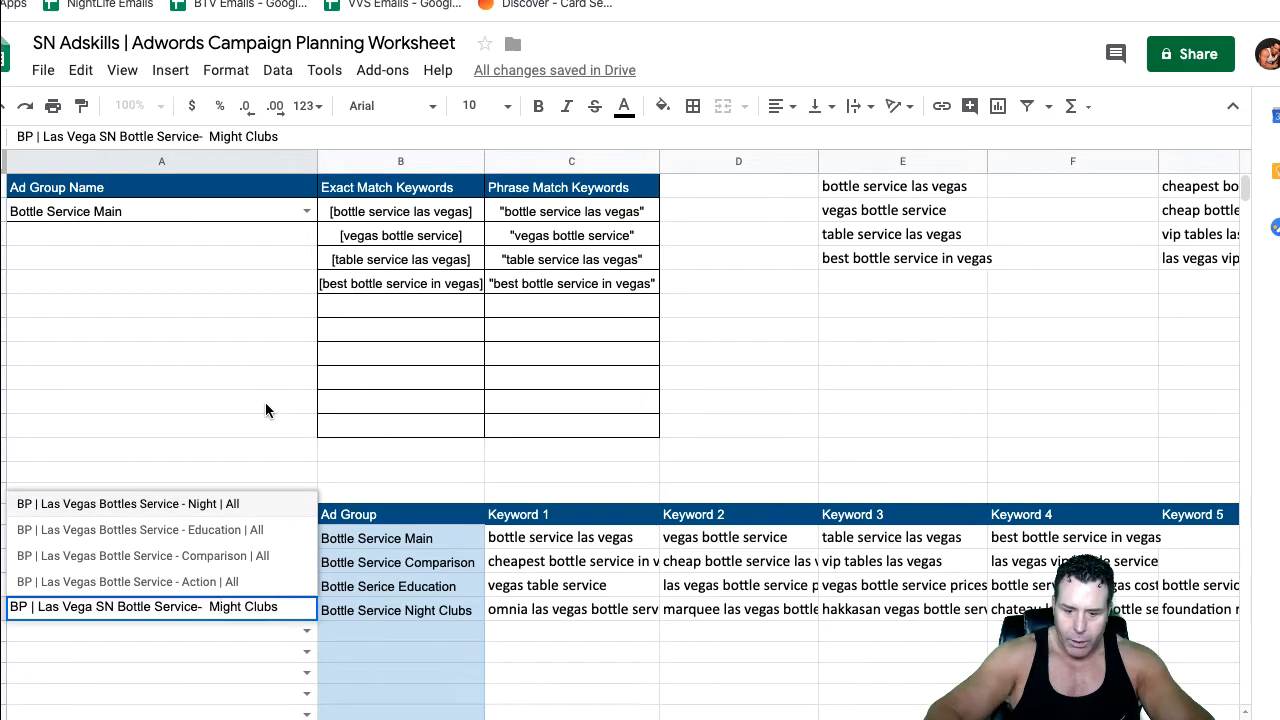
{"action": "key", "text": "BackSpace"}
{"action": "type", "text": "N"}
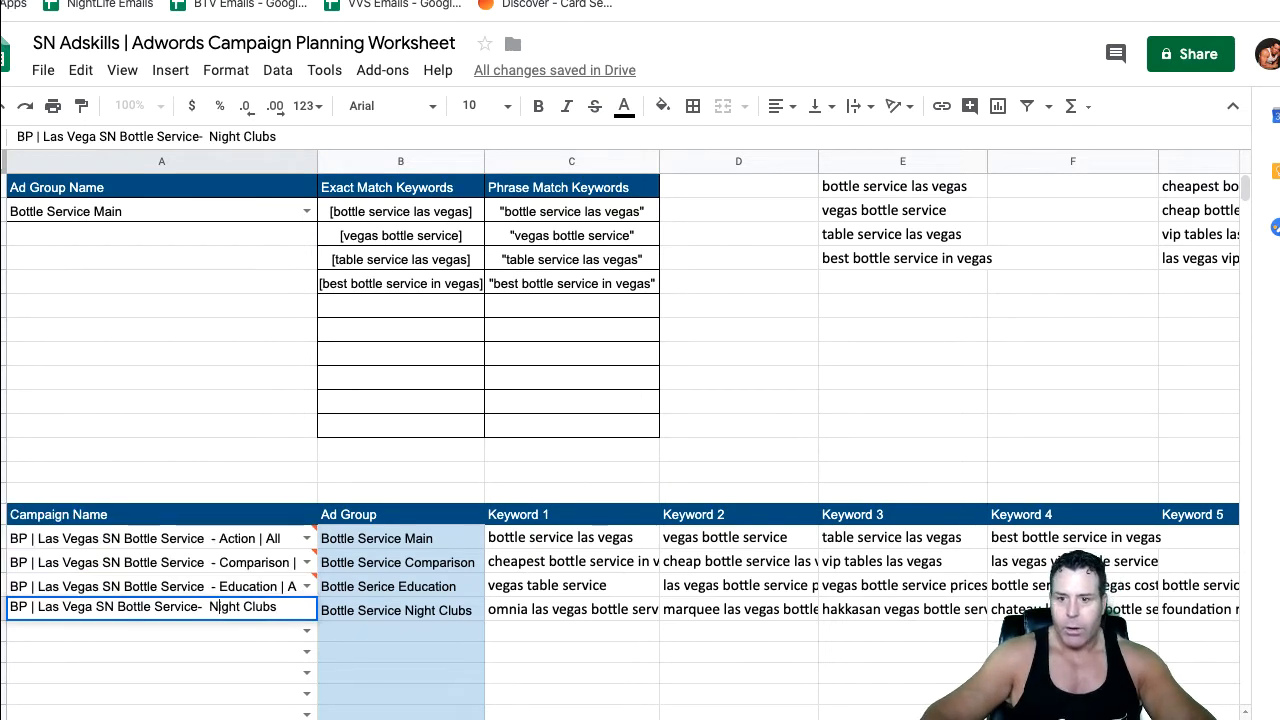
{"action": "key", "text": "ctrl+shift+Page_Down"}
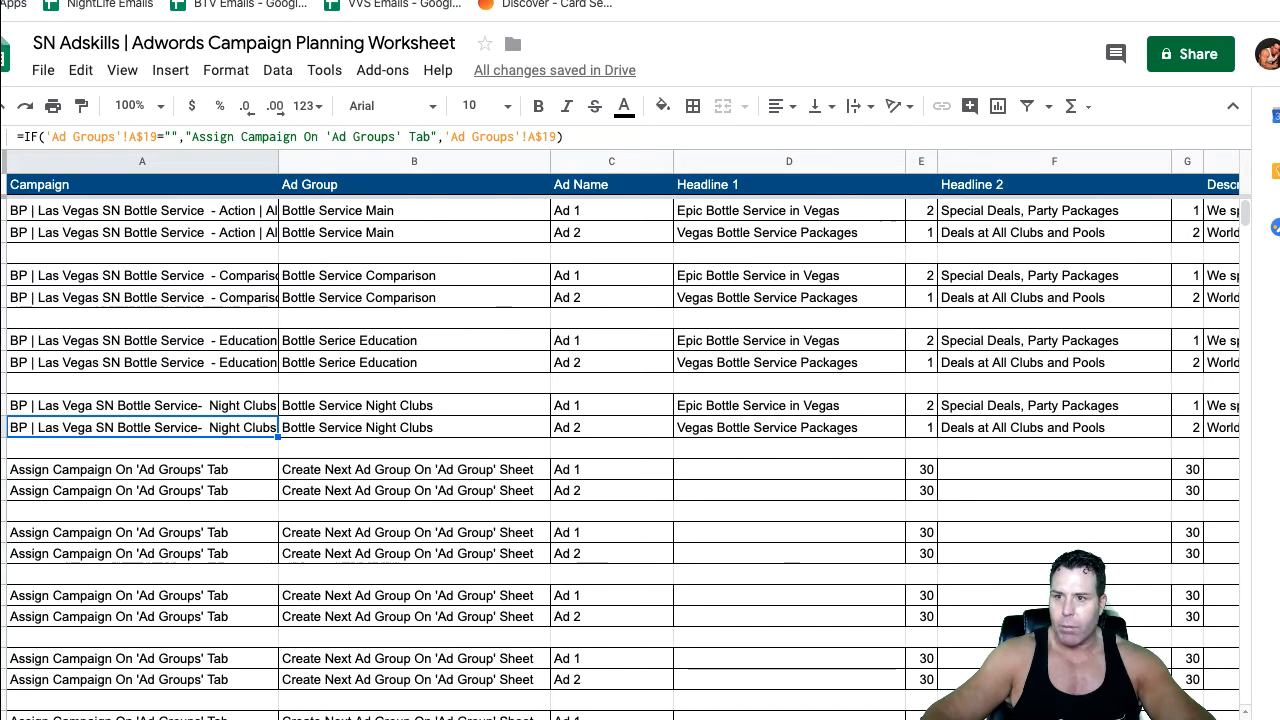
Review the Campaign URL Builder entries for the night2 term, copy the generated campaign URL, and return to the planning worksheet
{"action": "key", "text": "ctrl+Right"}
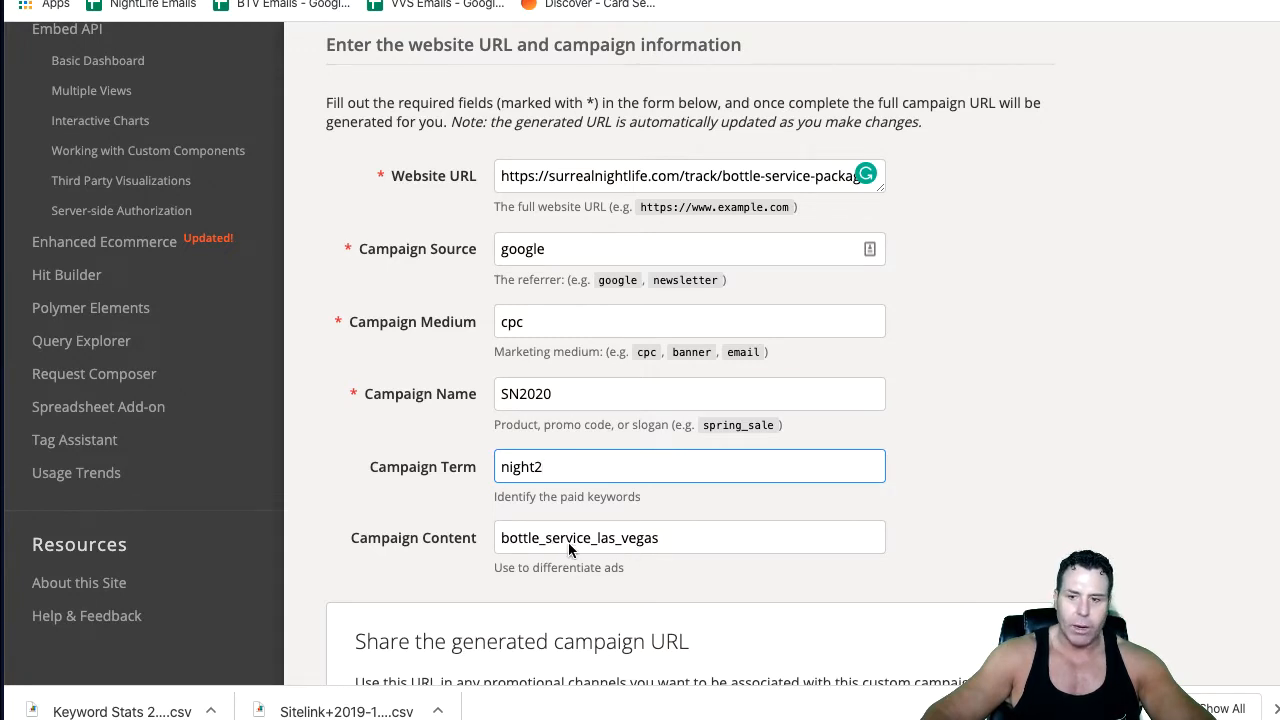
{"action": "scroll", "coordinate": [596, 550], "scroll_direction": "down", "scroll_amount": 5}
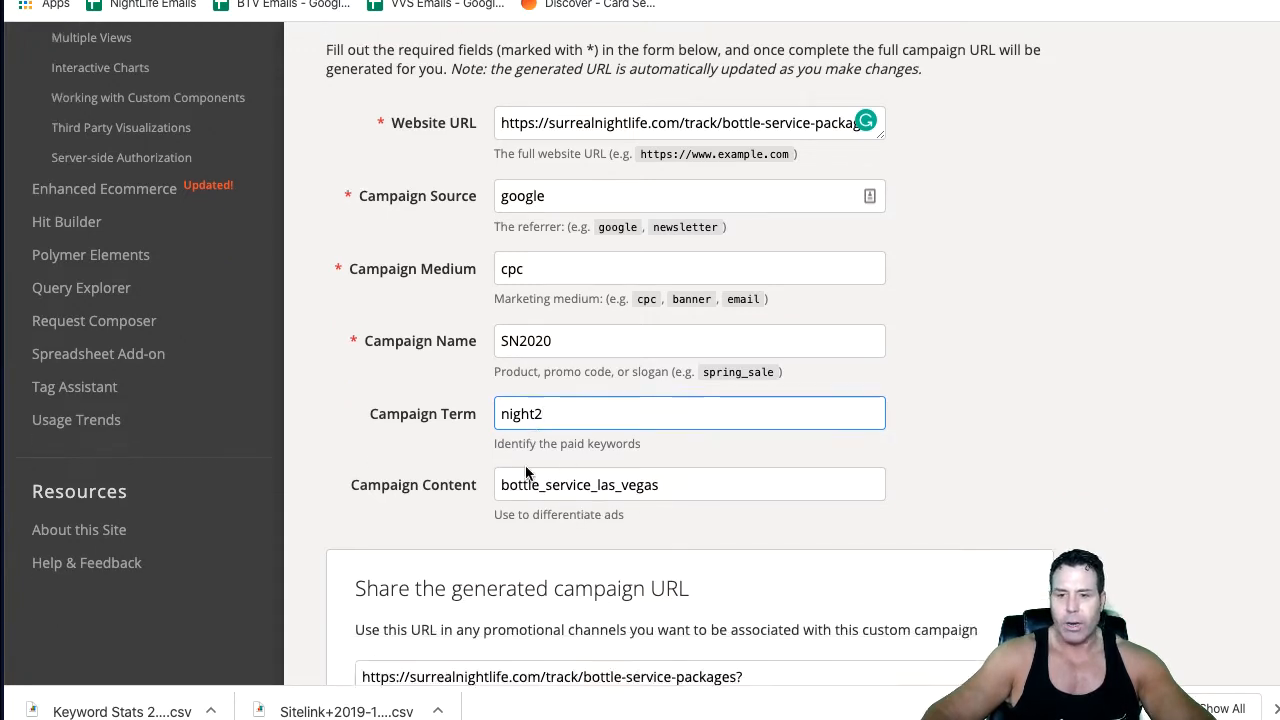
{"action": "left_click", "coordinate": [426, 603]}
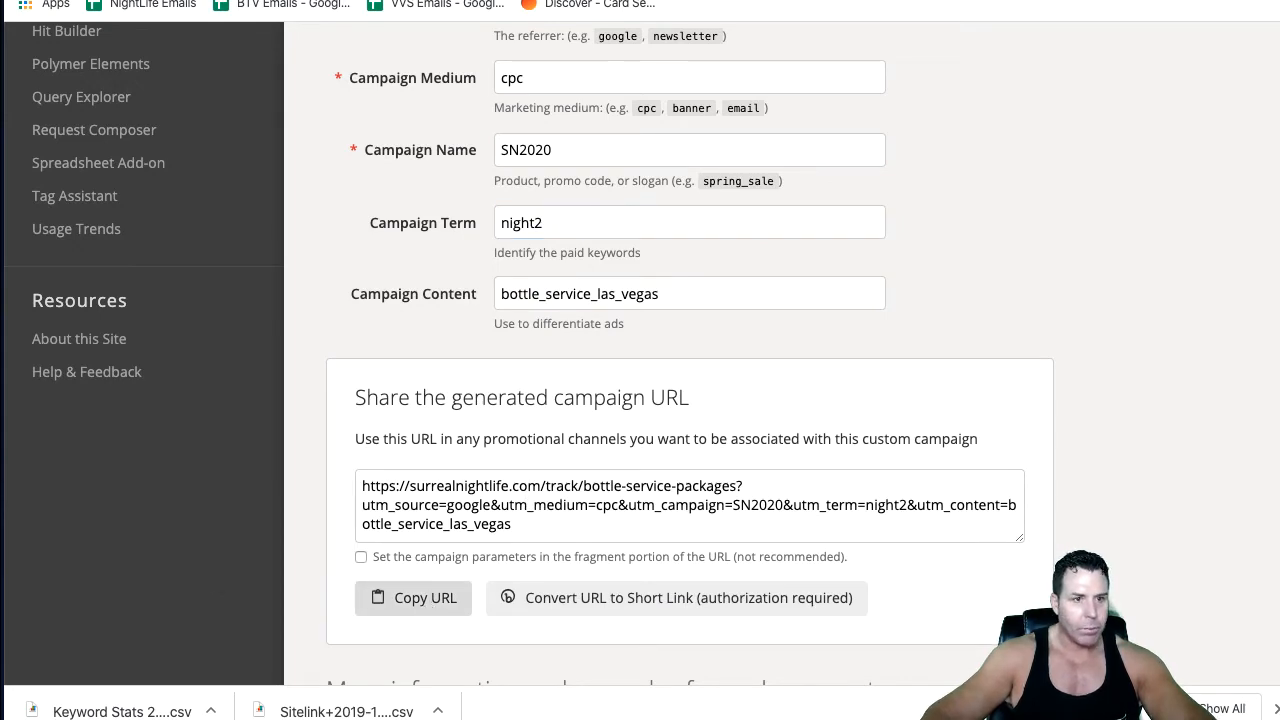
{"action": "key", "text": "ctrl+Left"}
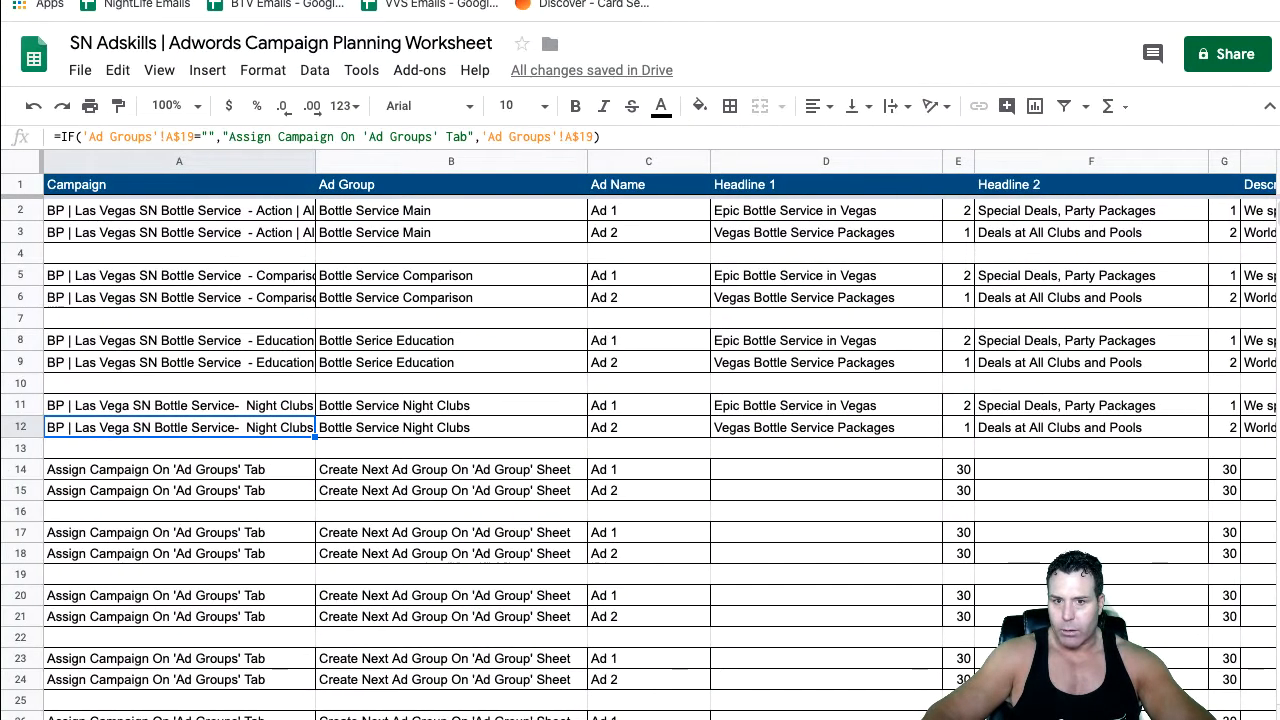
Review the Night Clubs ads in rows 11 and 12 from the second headline across to the landing page URL in J12
{"action": "scroll", "coordinate": [707, 402], "scroll_direction": "down", "scroll_amount": 1}
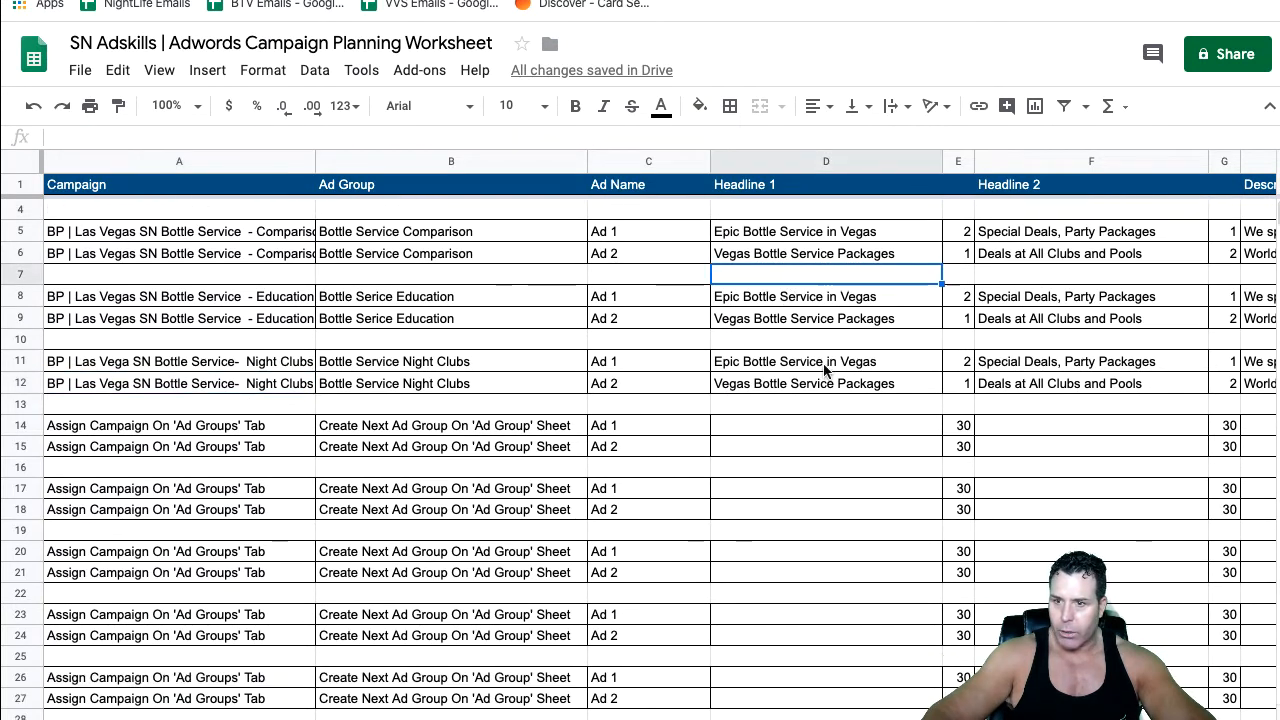
{"action": "left_click", "coordinate": [990, 300]}
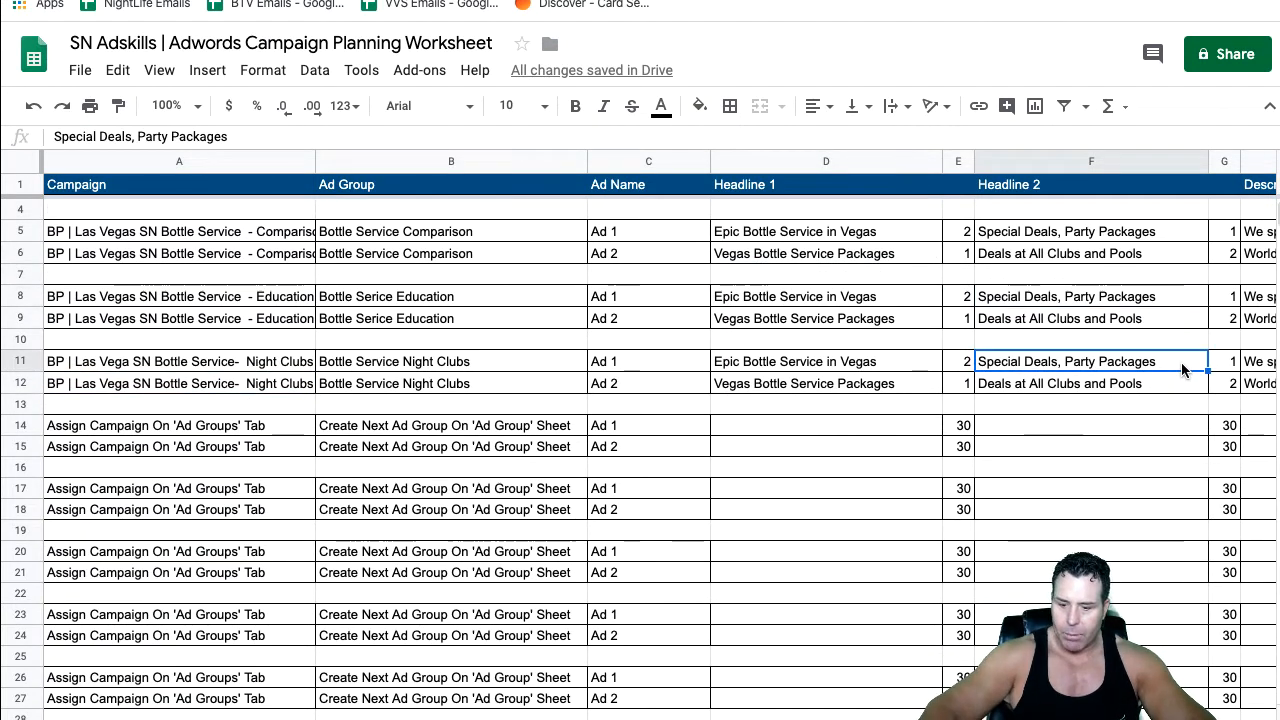
{"action": "key", "text": "Right"}
{"action": "key", "text": "Right"}
{"action": "key", "text": "Right"}
{"action": "key", "text": "Right"}
{"action": "key", "text": "Right"}
{"action": "key", "text": "Down"}
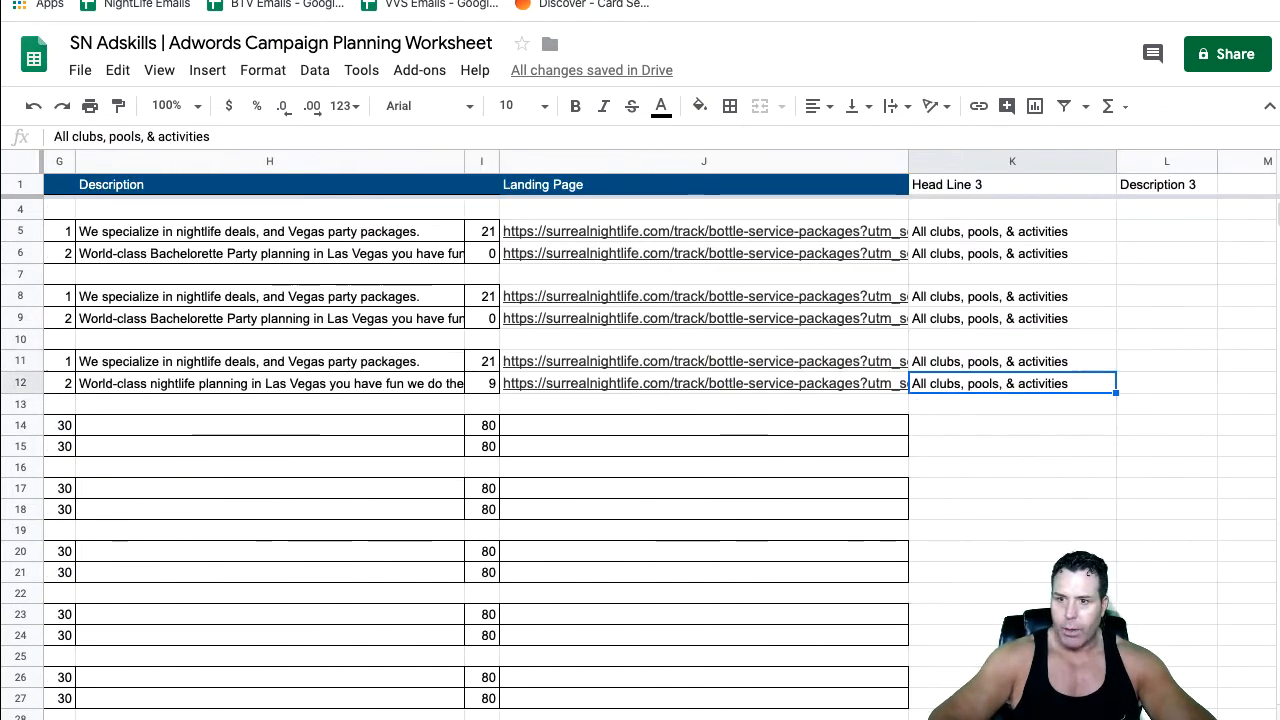
{"action": "key", "text": "Left"}
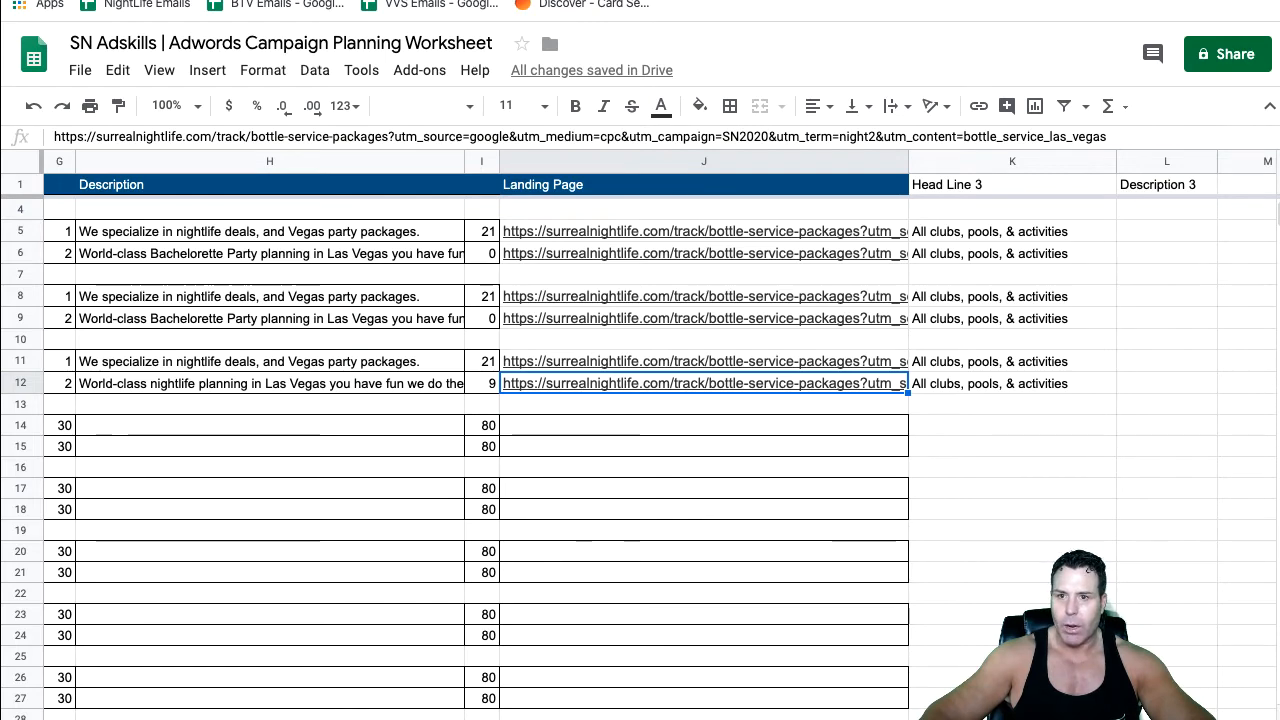
Switch to Google Ads, leave the Keyword Planner and look over the list of all campaigns
{"action": "key", "text": "ctrl+Right"}
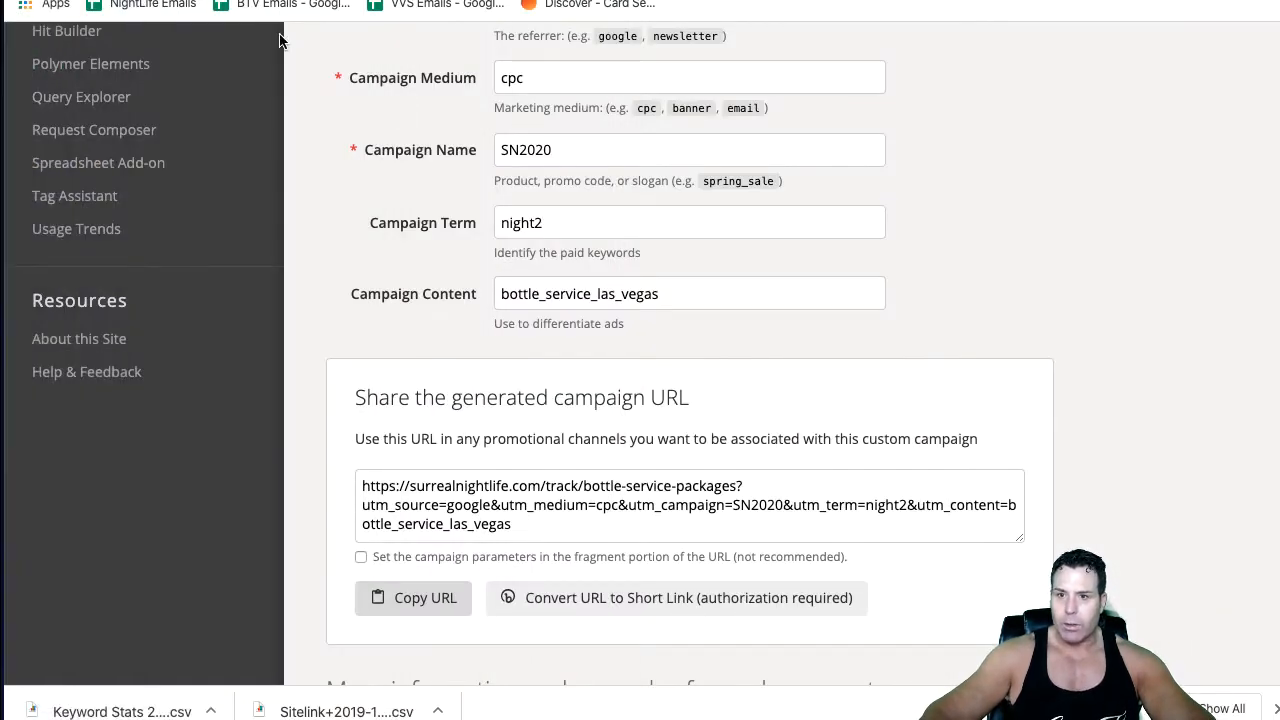
{"action": "left_click", "coordinate": [500, 1]}
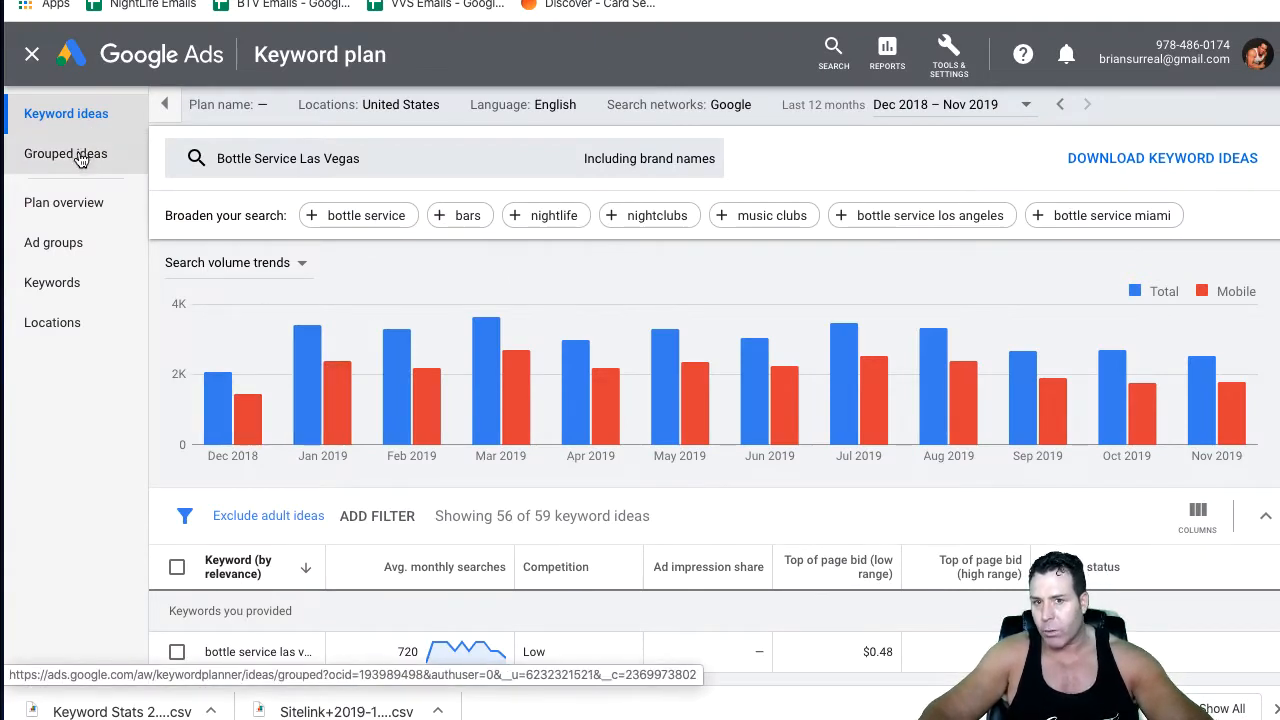
{"action": "left_click", "coordinate": [32, 54]}
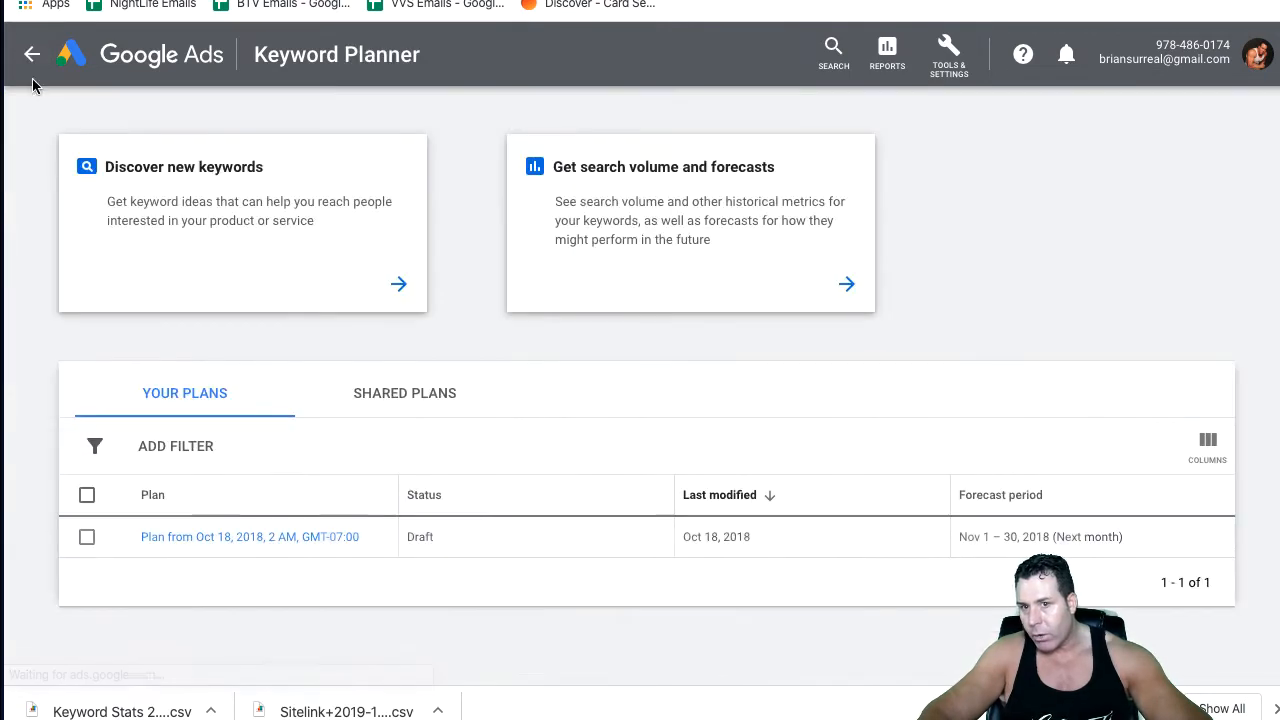
{"action": "left_click", "coordinate": [32, 54]}
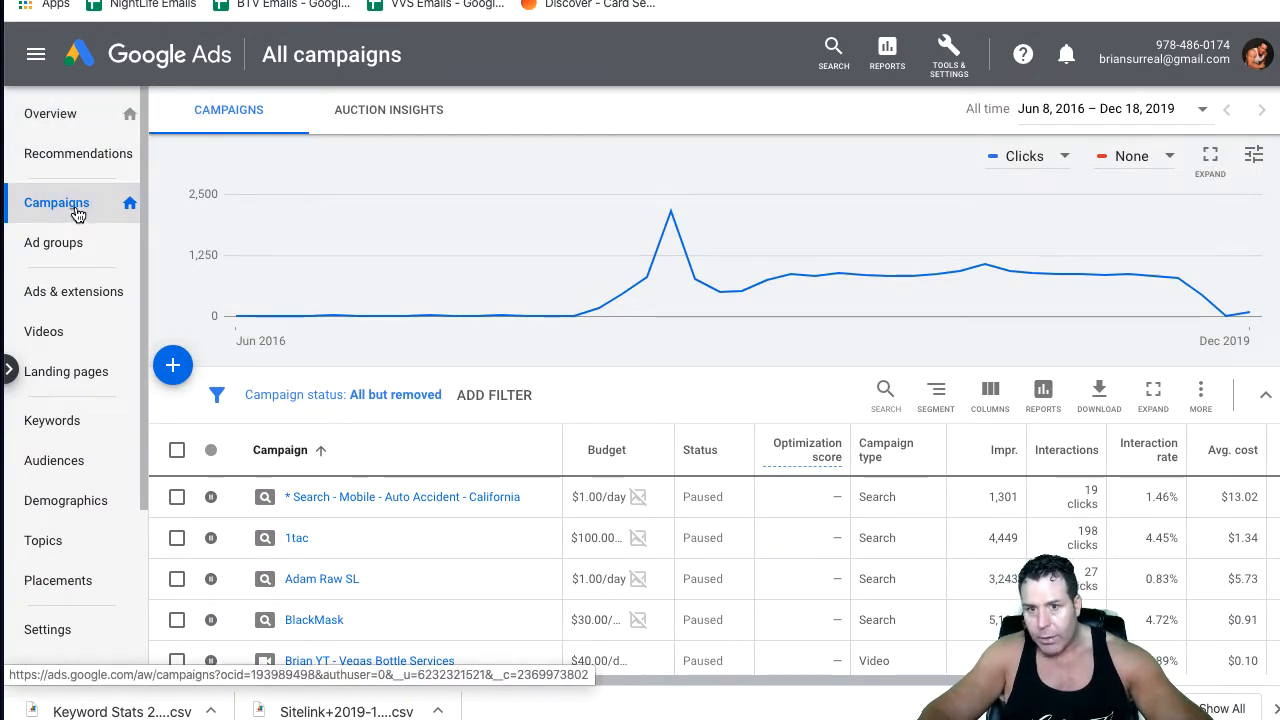
{"action": "scroll", "coordinate": [391, 477], "scroll_direction": "down", "scroll_amount": 10}
{"action": "scroll", "coordinate": [391, 477], "scroll_direction": "up", "scroll_amount": 10}
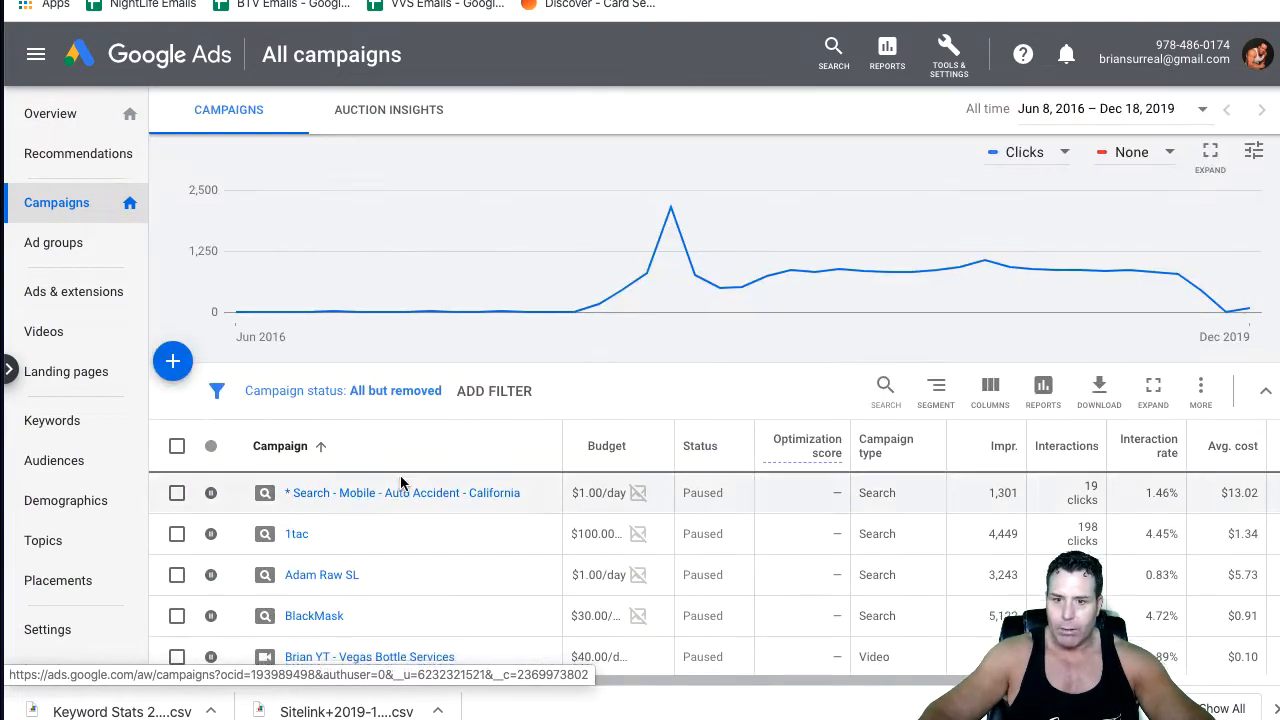
{"action": "scroll", "coordinate": [404, 478], "scroll_direction": "down", "scroll_amount": 10}
{"action": "scroll", "coordinate": [404, 478], "scroll_direction": "up", "scroll_amount": 10}
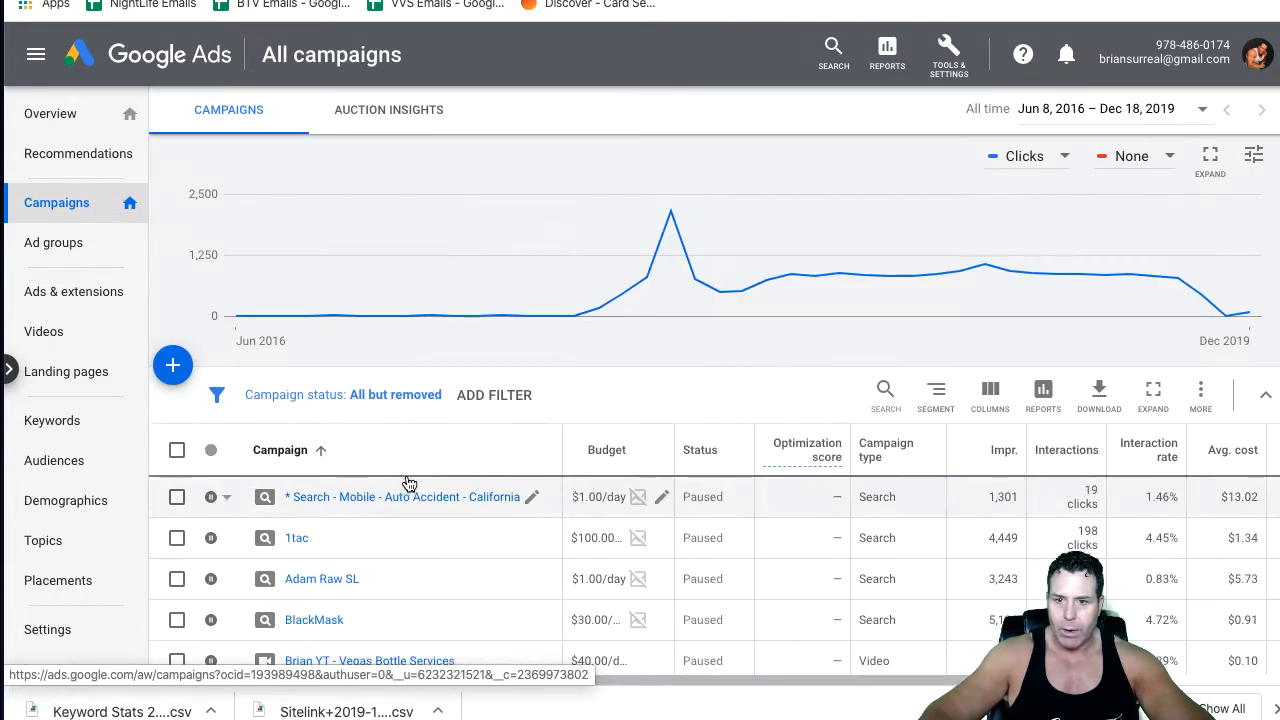
Start a new campaign with Leads as the goal and Search as the campaign type
{"action": "left_click", "coordinate": [175, 368]}
{"action": "left_click", "coordinate": [265, 443]}
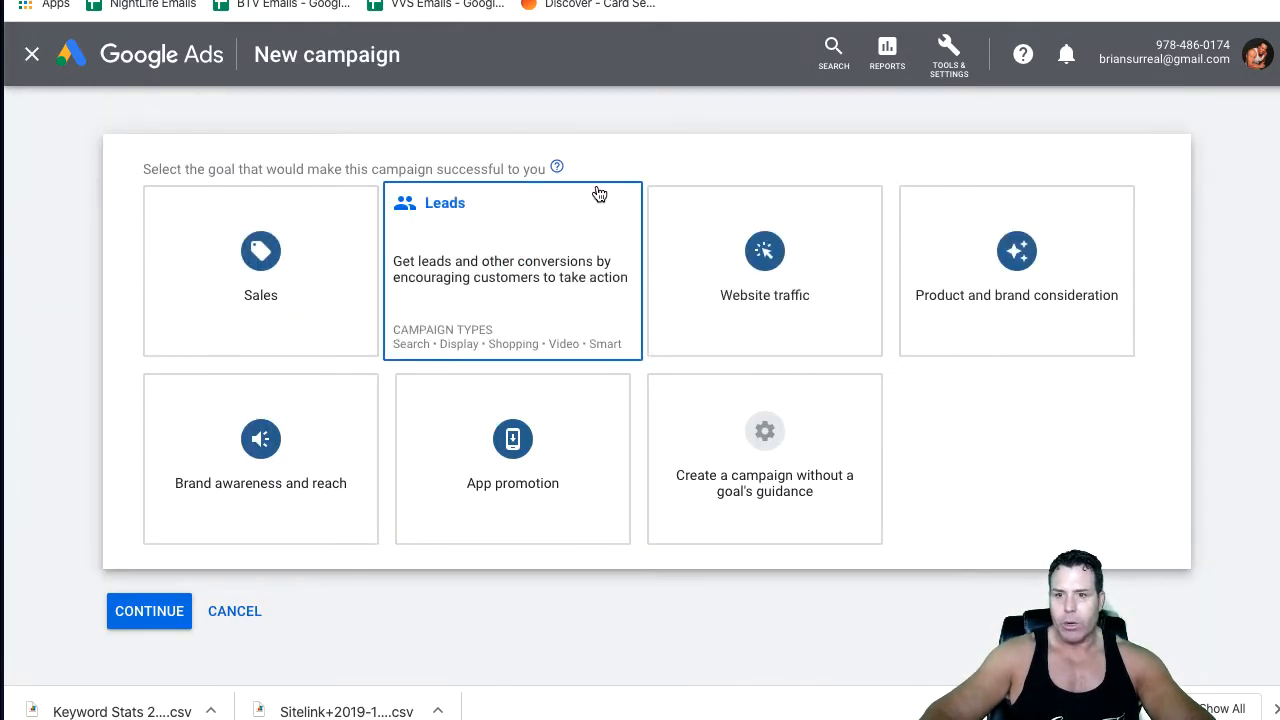
{"action": "left_click", "coordinate": [528, 298]}
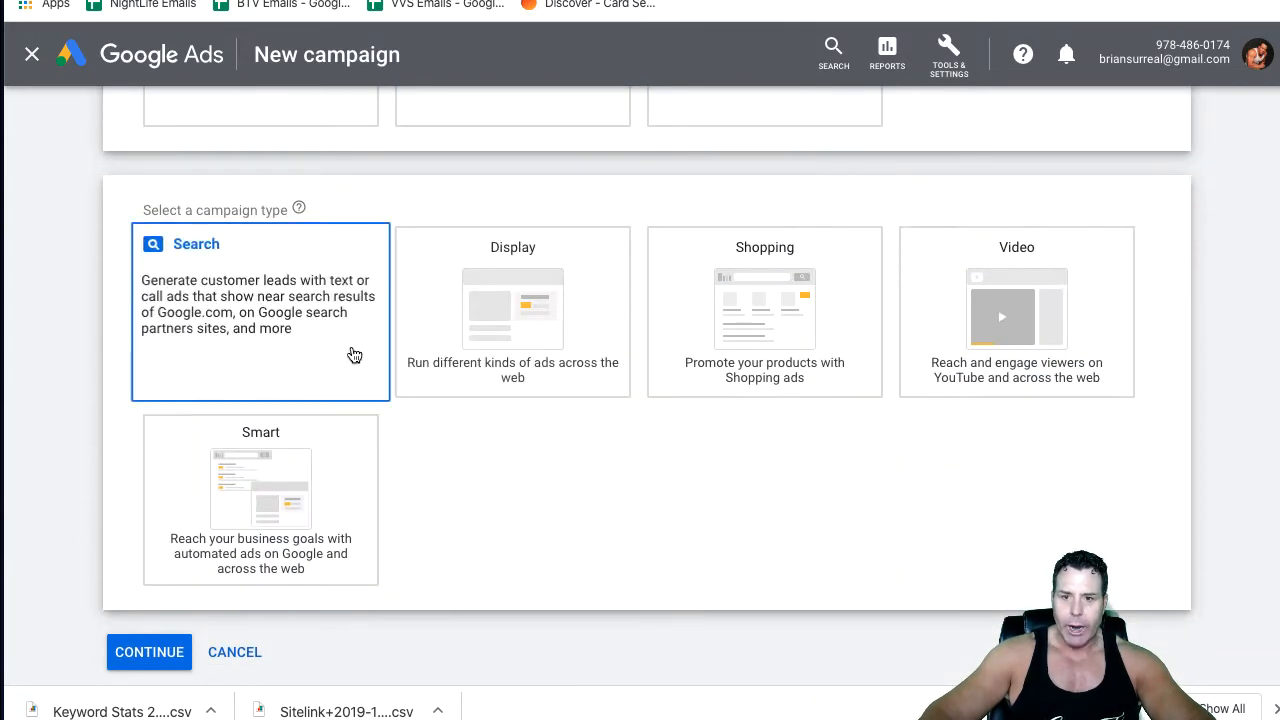
{"action": "left_click", "coordinate": [354, 355]}
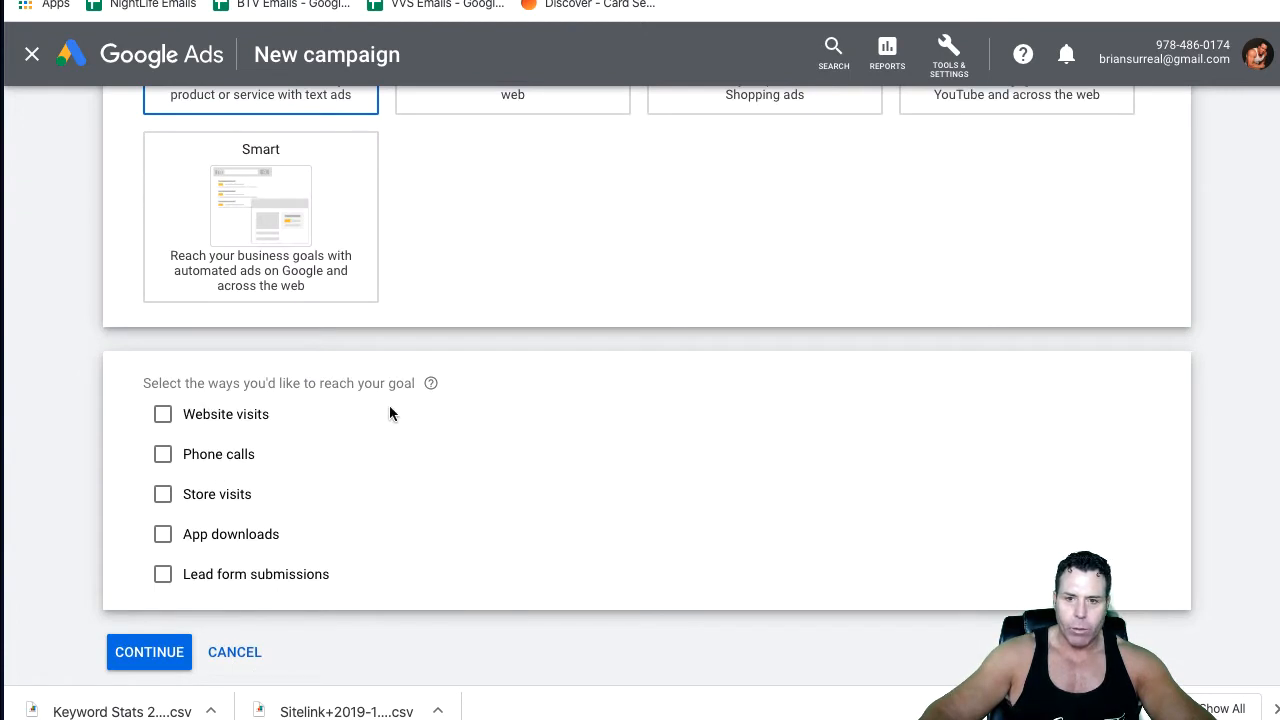
{"action": "left_click", "coordinate": [158, 414]}
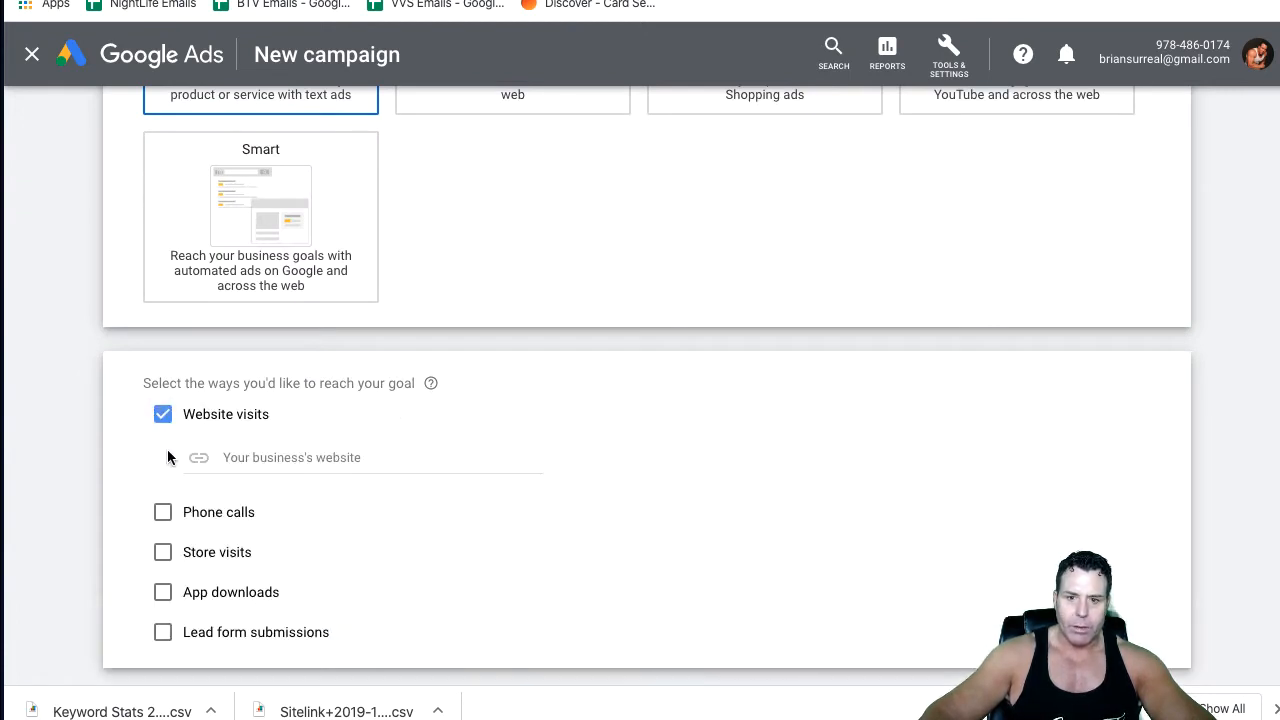
{"action": "left_click", "coordinate": [251, 459]}
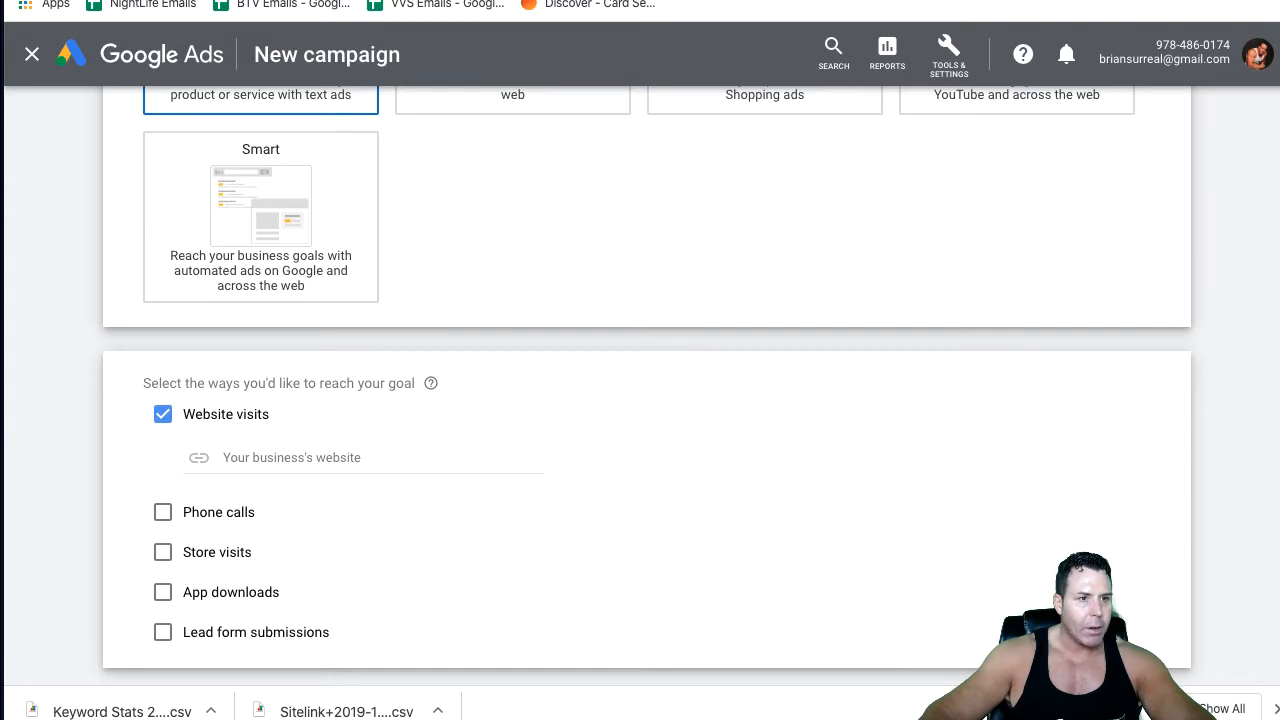
{"action": "left_click", "coordinate": [267, 455]}
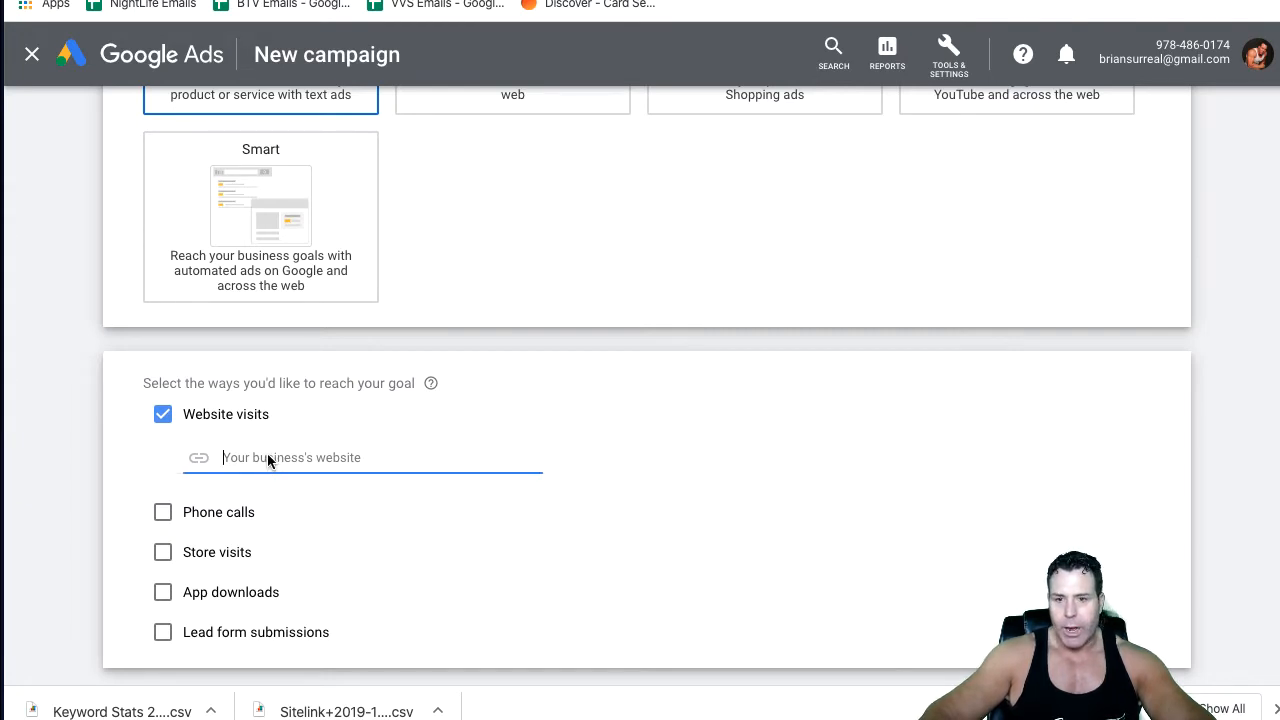
{"action": "right_click", "coordinate": [267, 453]}
{"action": "left_click", "coordinate": [328, 585]}
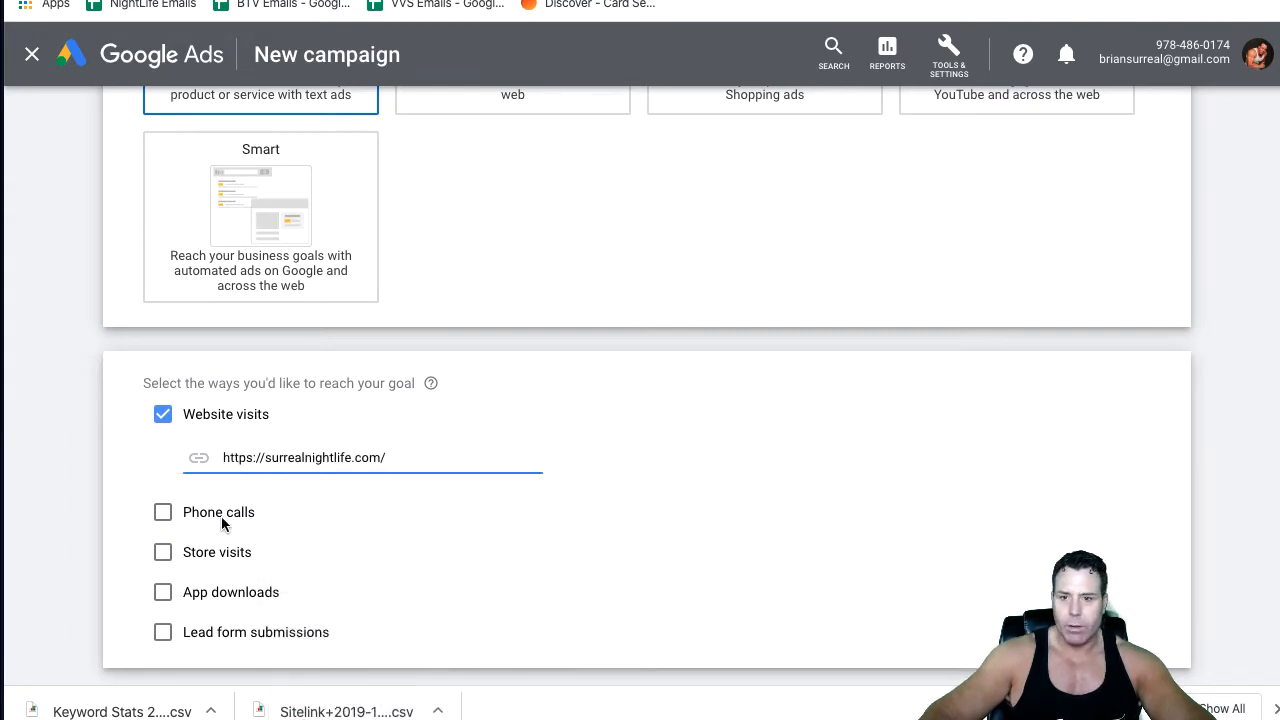
{"action": "scroll", "coordinate": [316, 512], "scroll_direction": "down", "scroll_amount": 1}
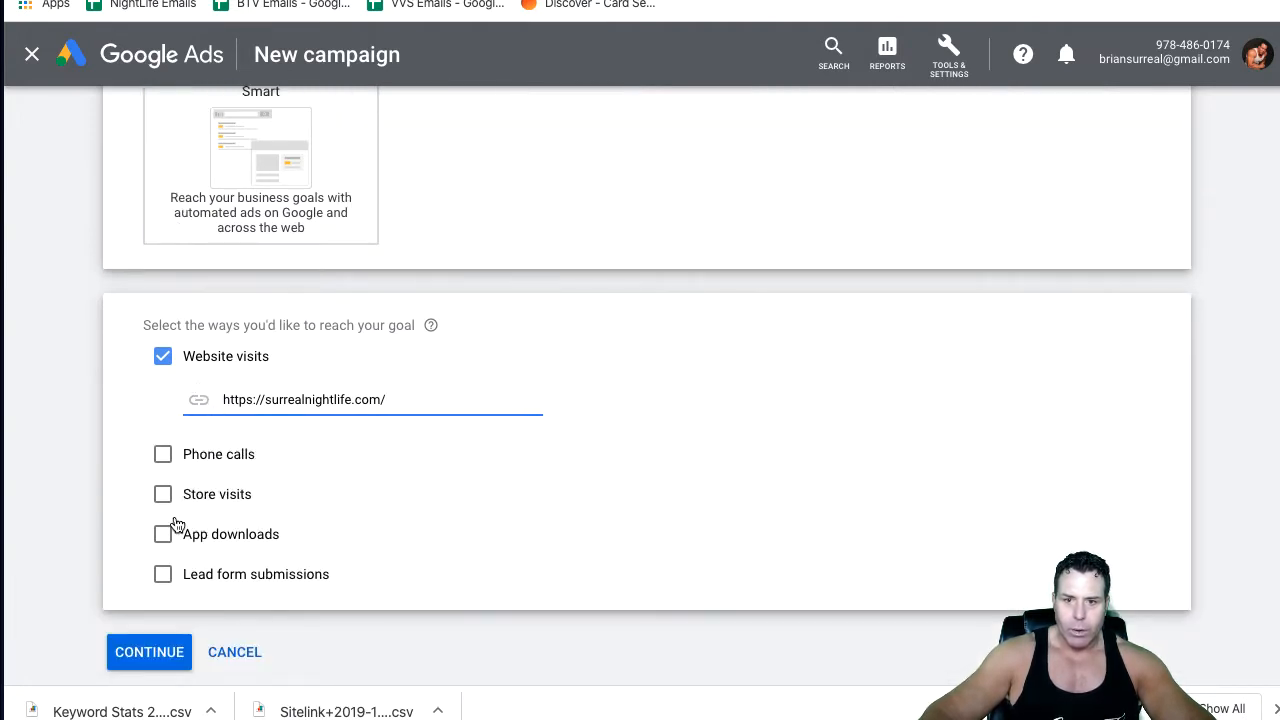
{"action": "left_click", "coordinate": [150, 652]}
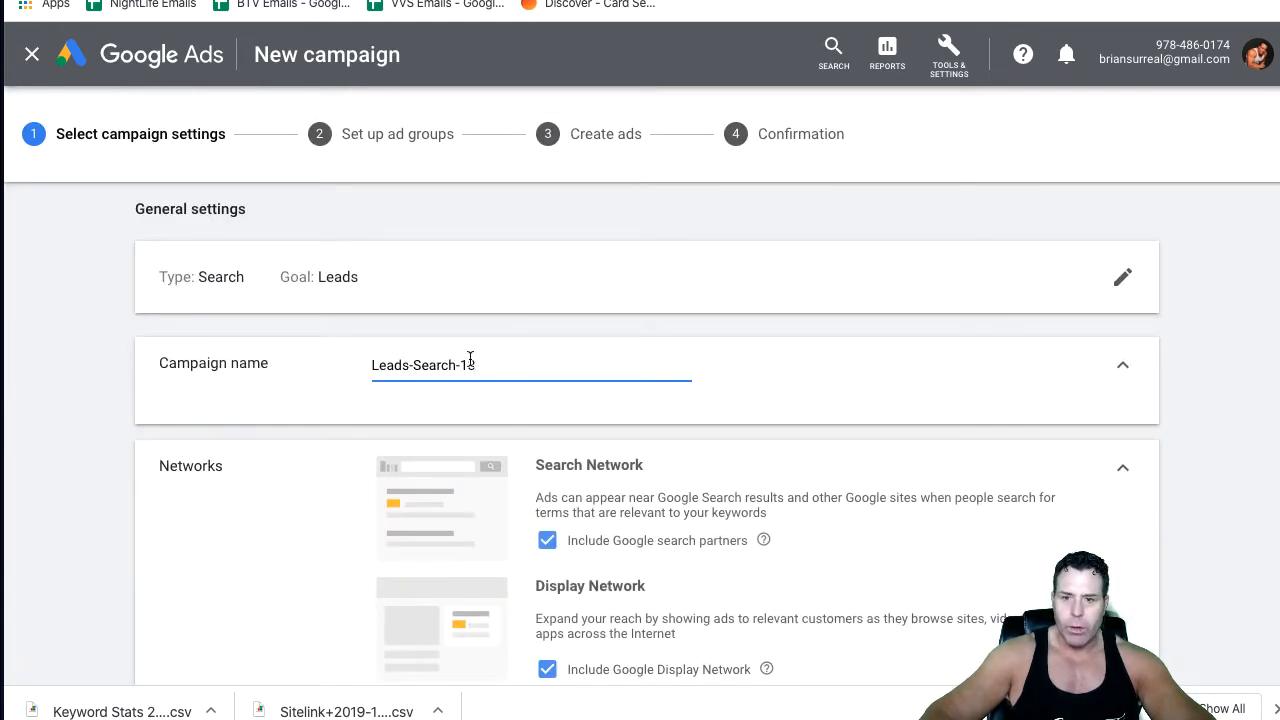
Replace the default campaign name with SN 2020
{"action": "left_click_drag", "start_coordinate": [474, 364], "coordinate": [348, 369]}
{"action": "type", "text": "SN "}
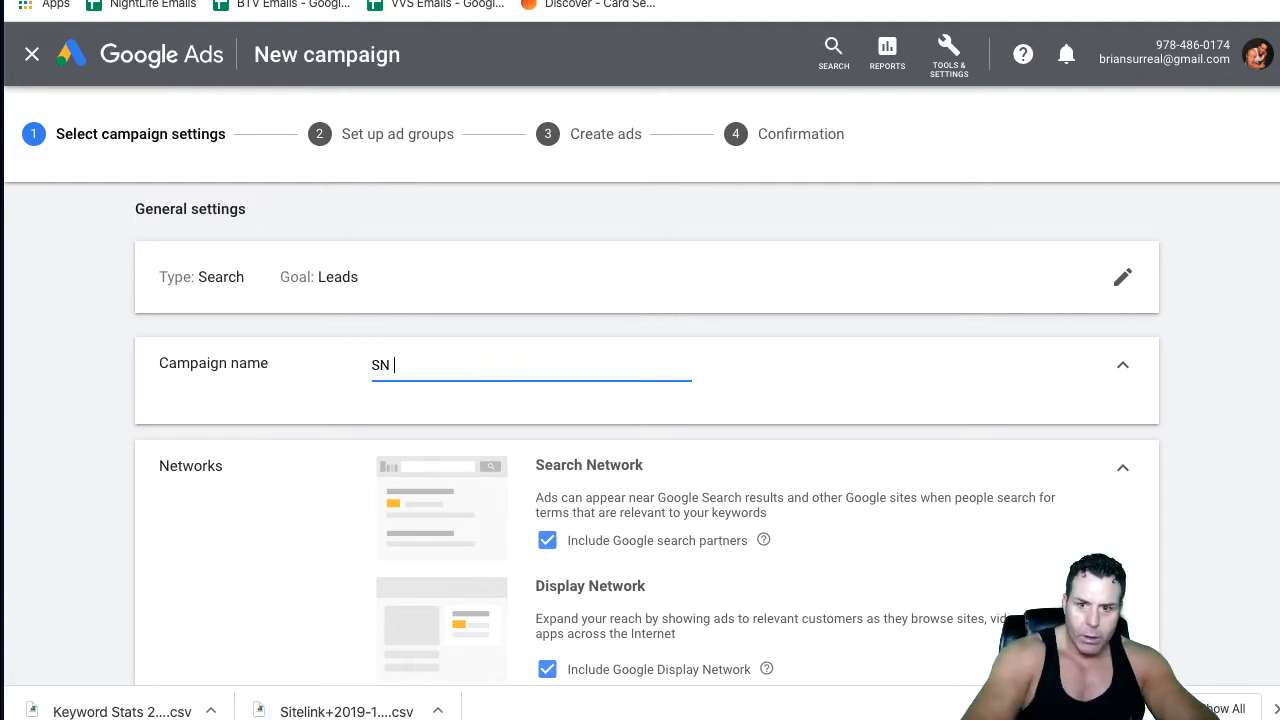
{"action": "type", "text": "2020"}
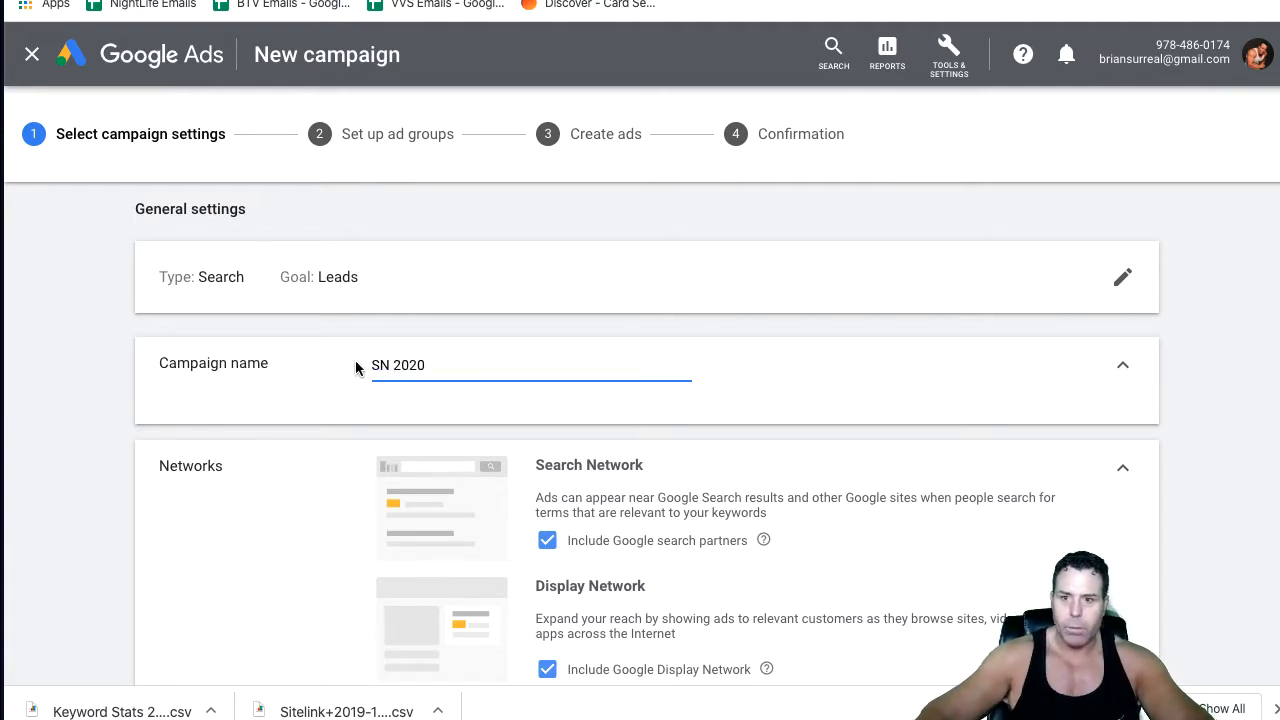
Exclude both Google search partners and the Google Display Network from the campaign's networks
{"action": "scroll", "coordinate": [506, 436], "scroll_direction": "down", "scroll_amount": 1}
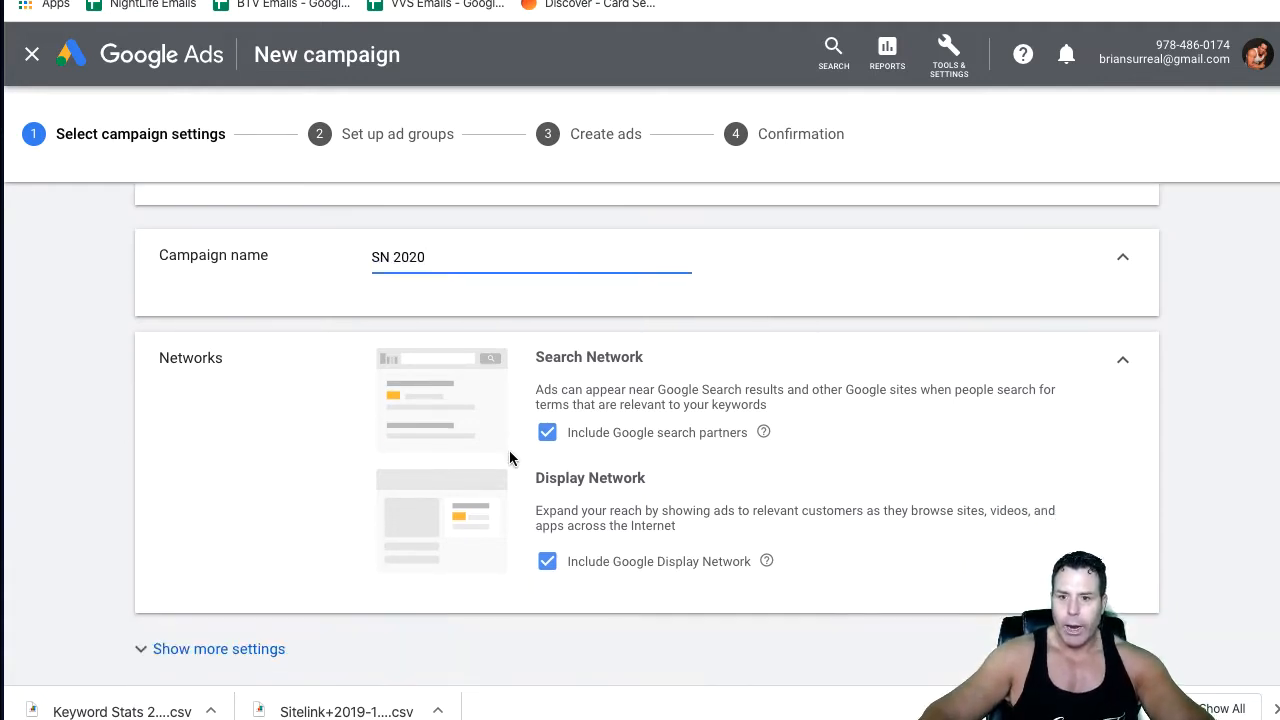
{"action": "left_click", "coordinate": [547, 432]}
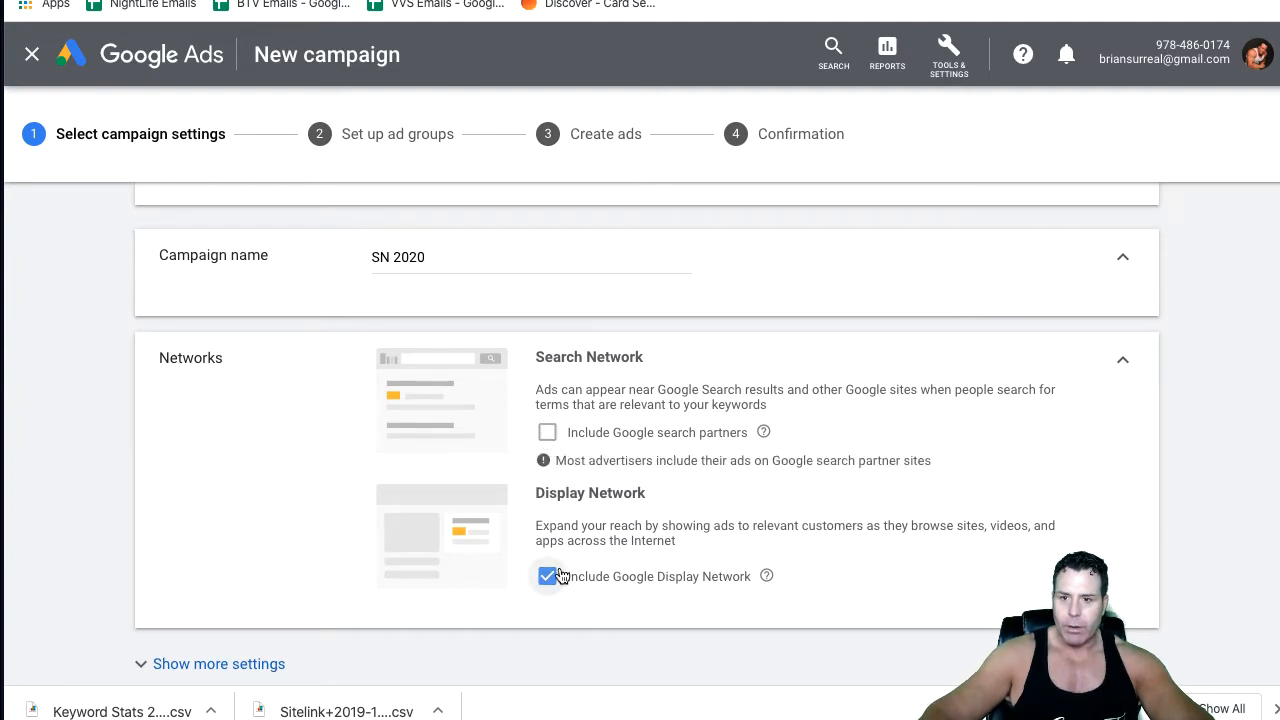
{"action": "left_click", "coordinate": [547, 576]}
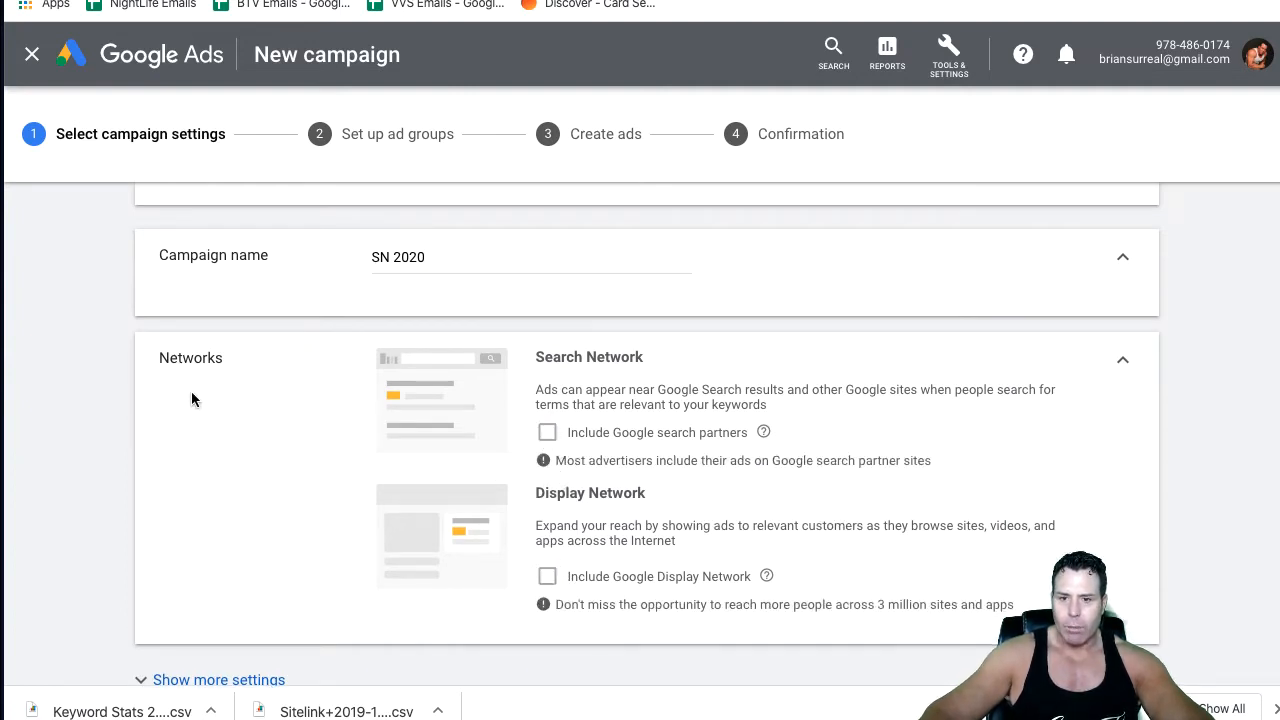
Switch the campaign's locations to a custom entry and target the United States
{"action": "scroll", "coordinate": [605, 393], "scroll_direction": "down", "scroll_amount": 1}
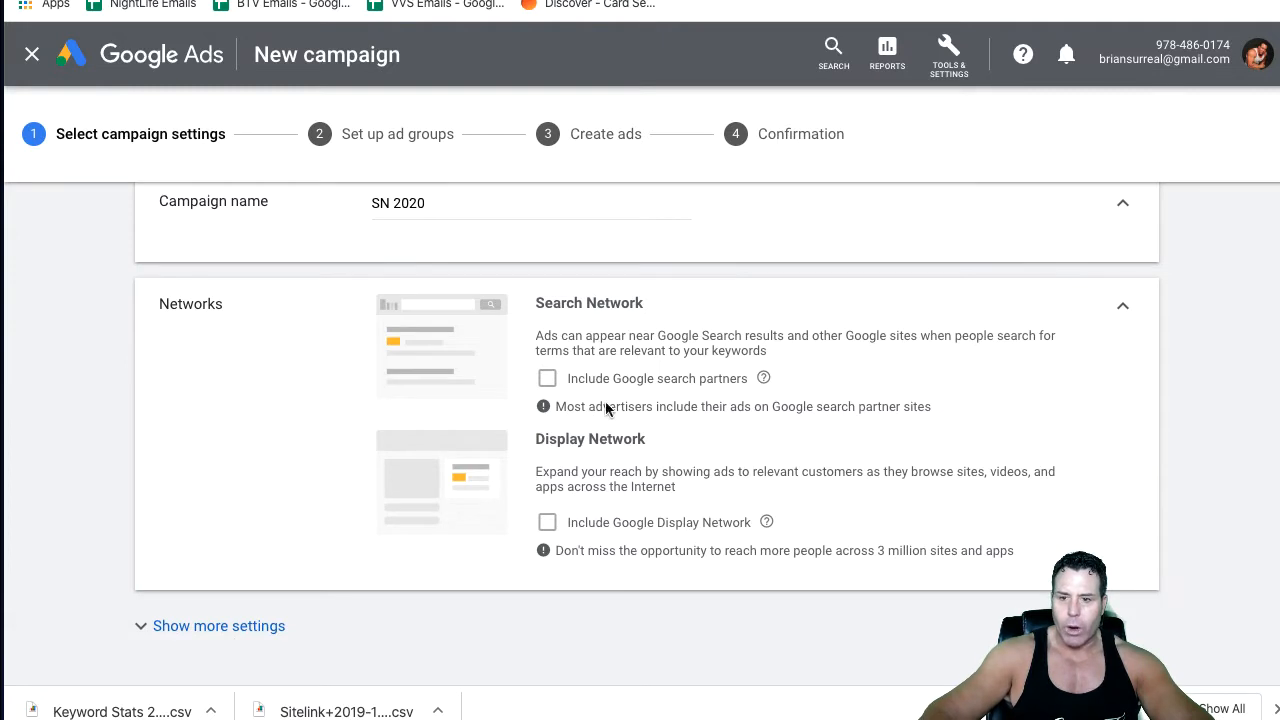
{"action": "scroll", "coordinate": [640, 382], "scroll_direction": "down", "scroll_amount": 1}
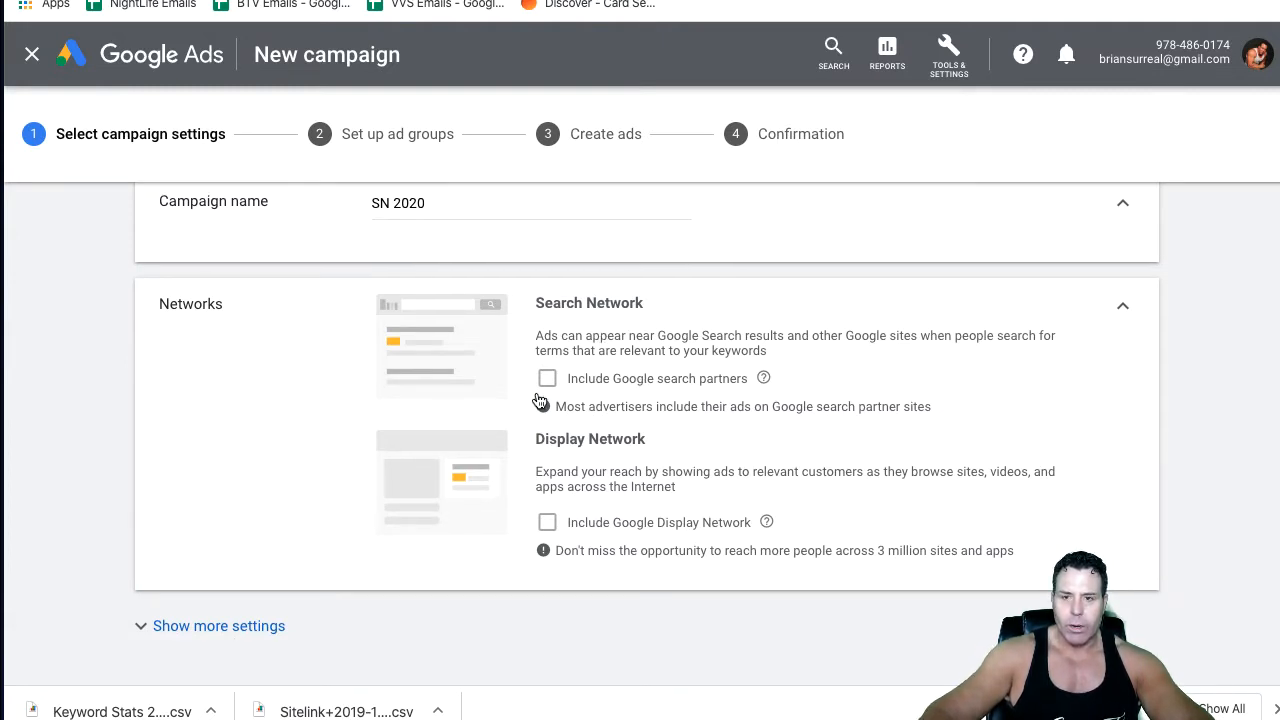
{"action": "scroll", "coordinate": [529, 386], "scroll_direction": "up", "scroll_amount": 1}
{"action": "scroll", "coordinate": [514, 393], "scroll_direction": "down", "scroll_amount": 5}
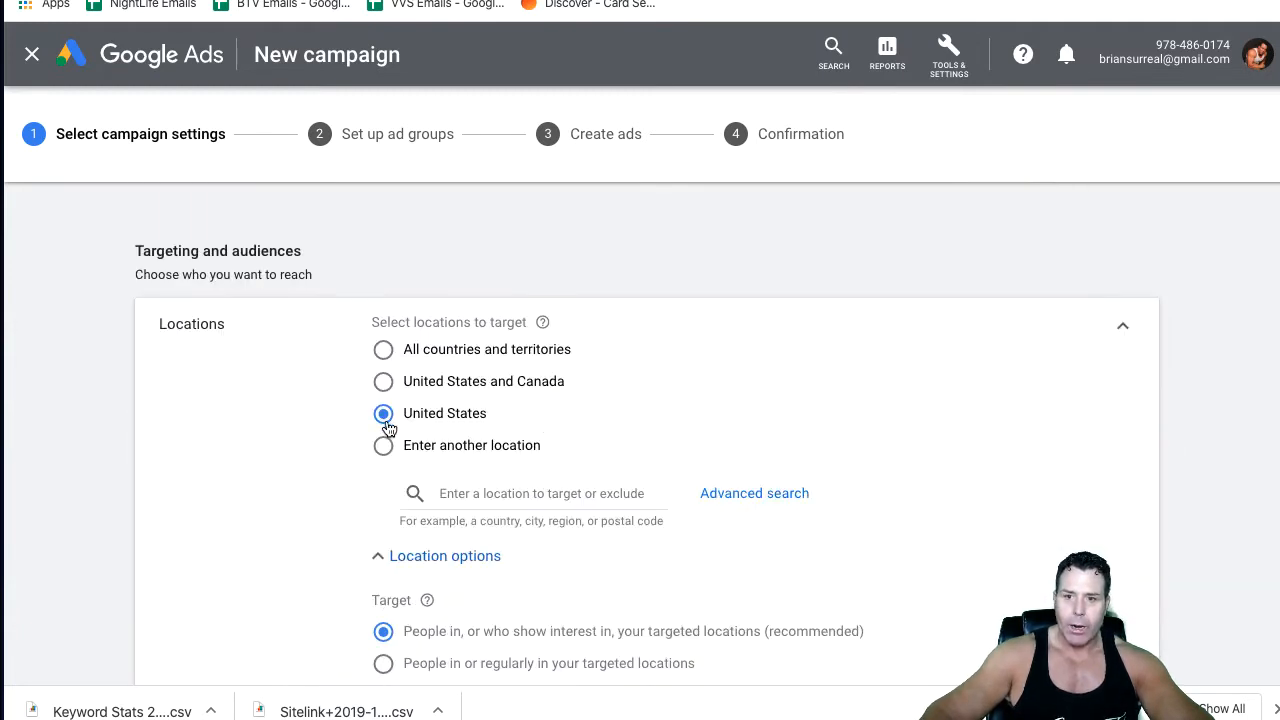
{"action": "left_click", "coordinate": [383, 450]}
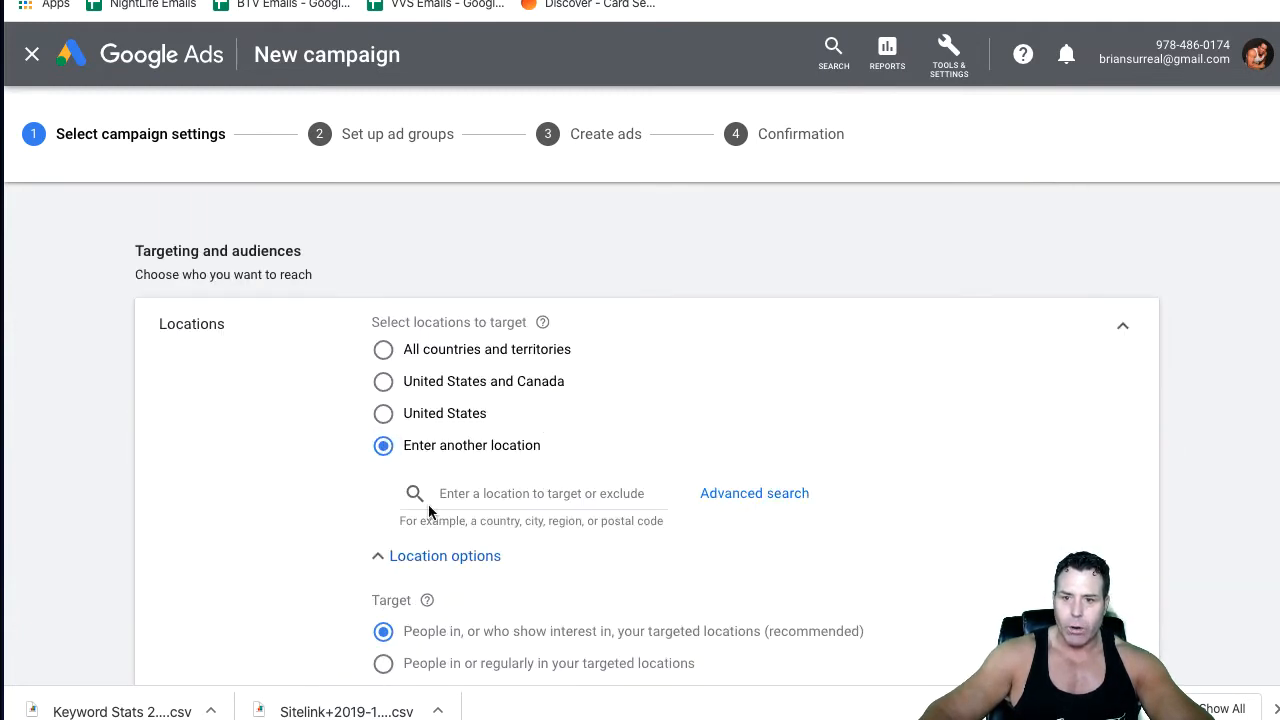
{"action": "left_click", "coordinate": [459, 492]}
{"action": "type", "text": "U"}
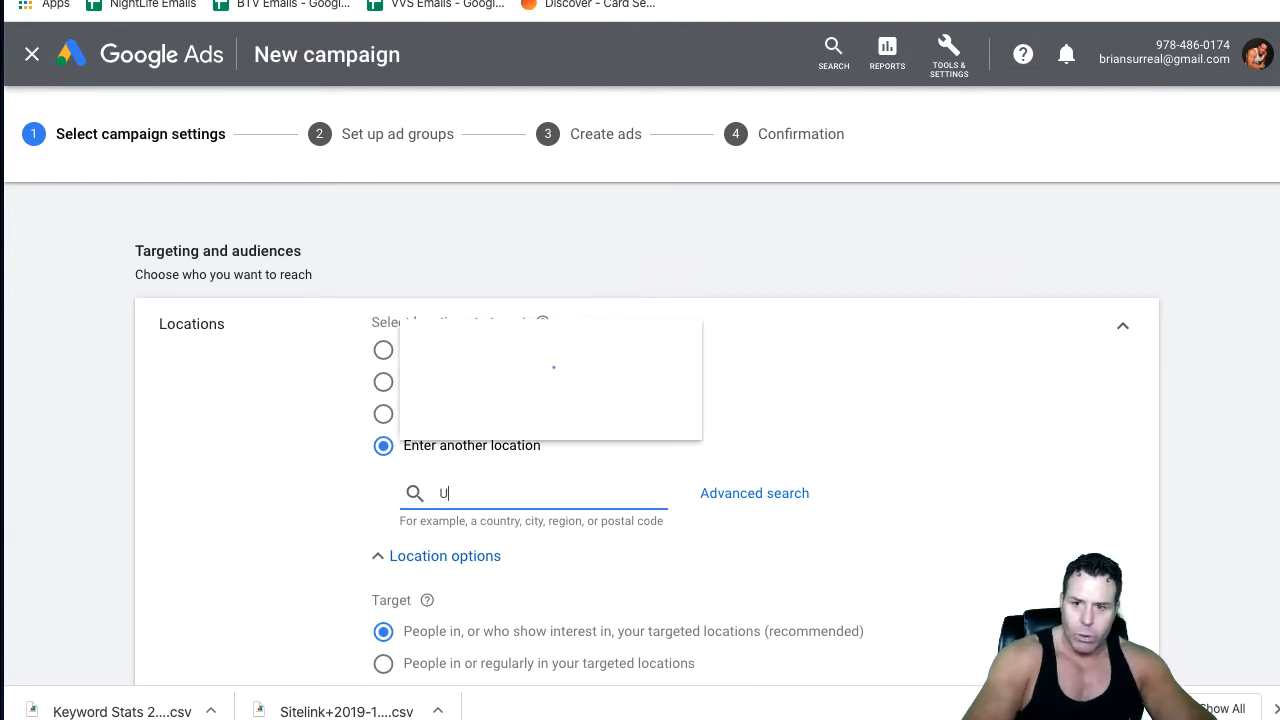
{"action": "type", "text": "nitye"}
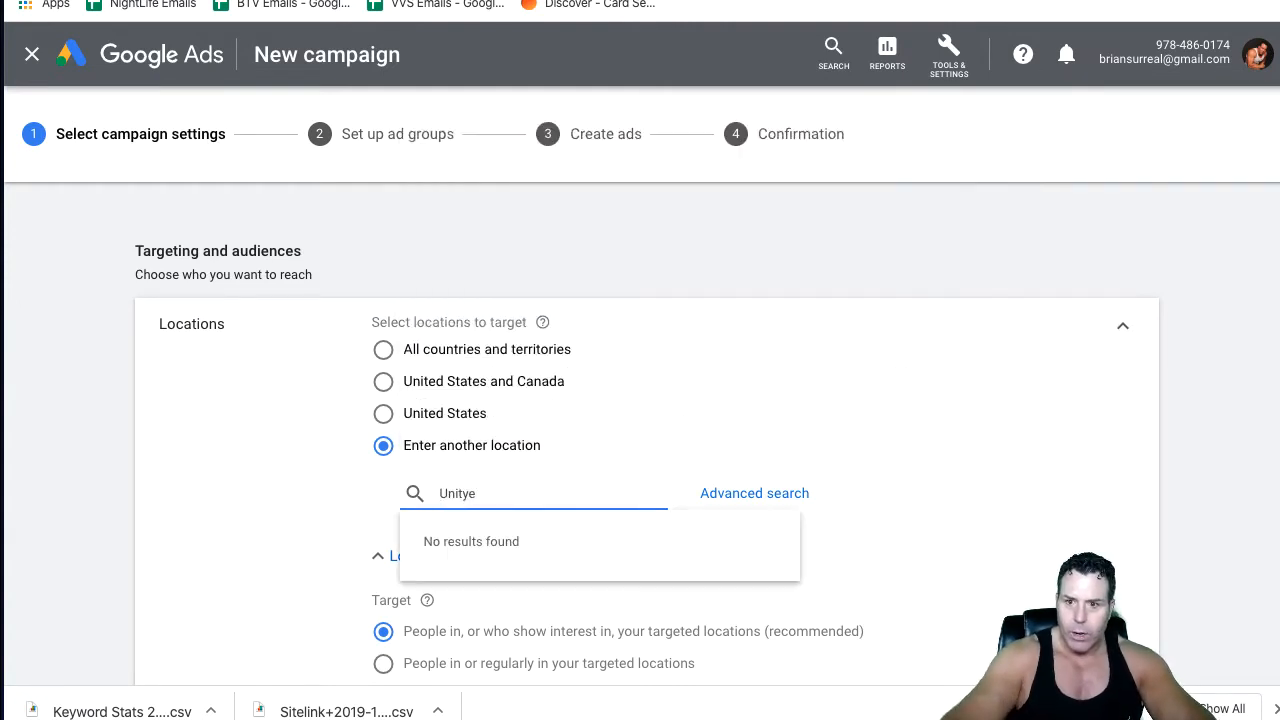
{"action": "key", "text": "BackSpace"}
{"action": "key", "text": "BackSpace"}
{"action": "key", "text": "BackSpace"}
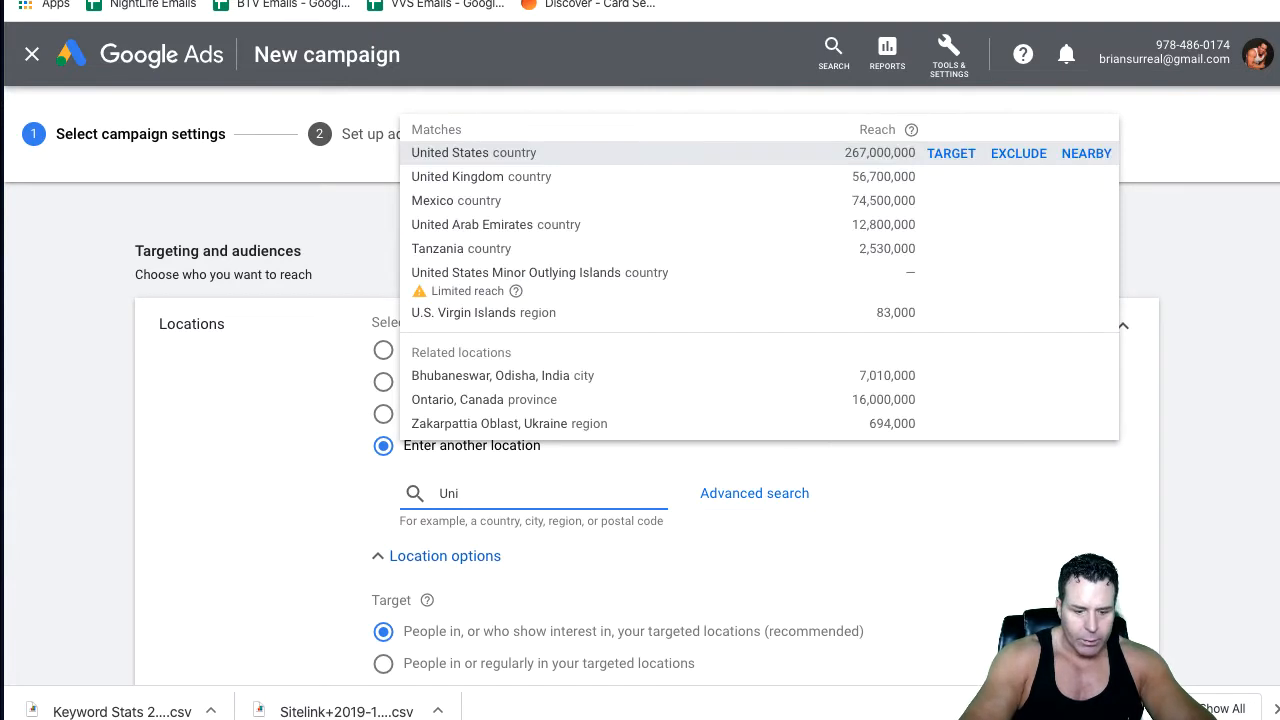
{"action": "type", "text": "ted"}
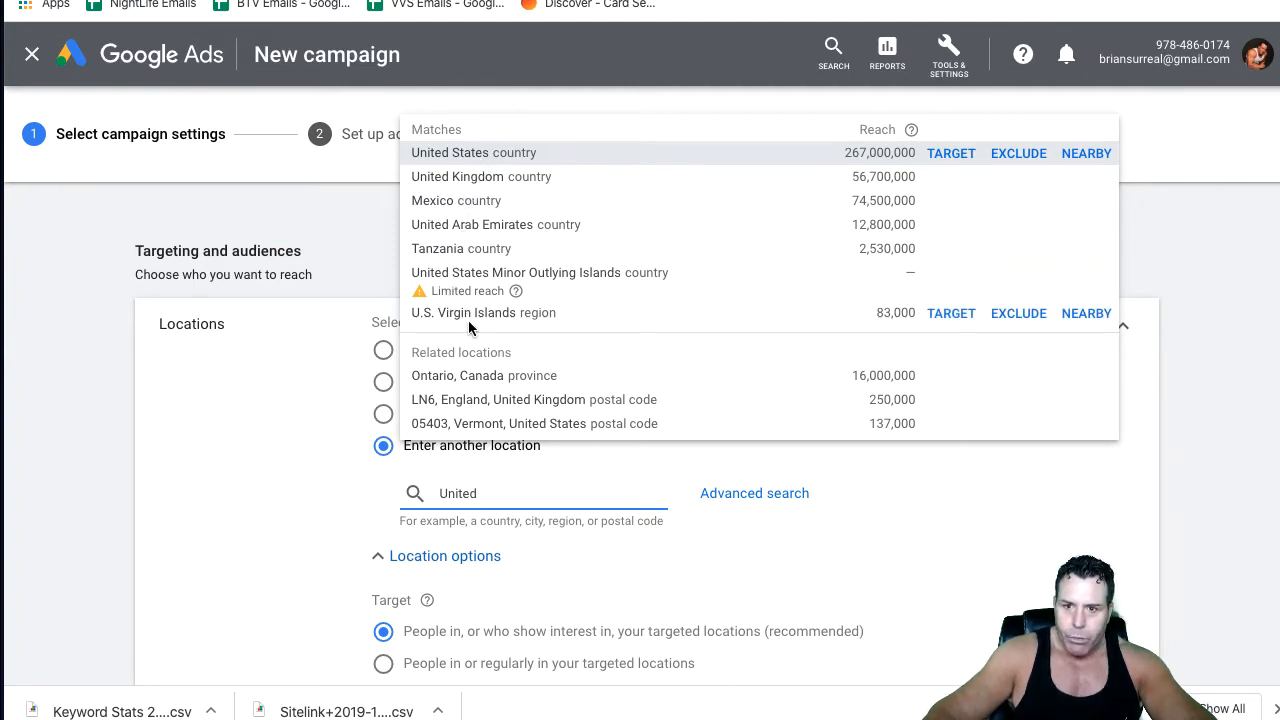
{"action": "left_click", "coordinate": [484, 155]}
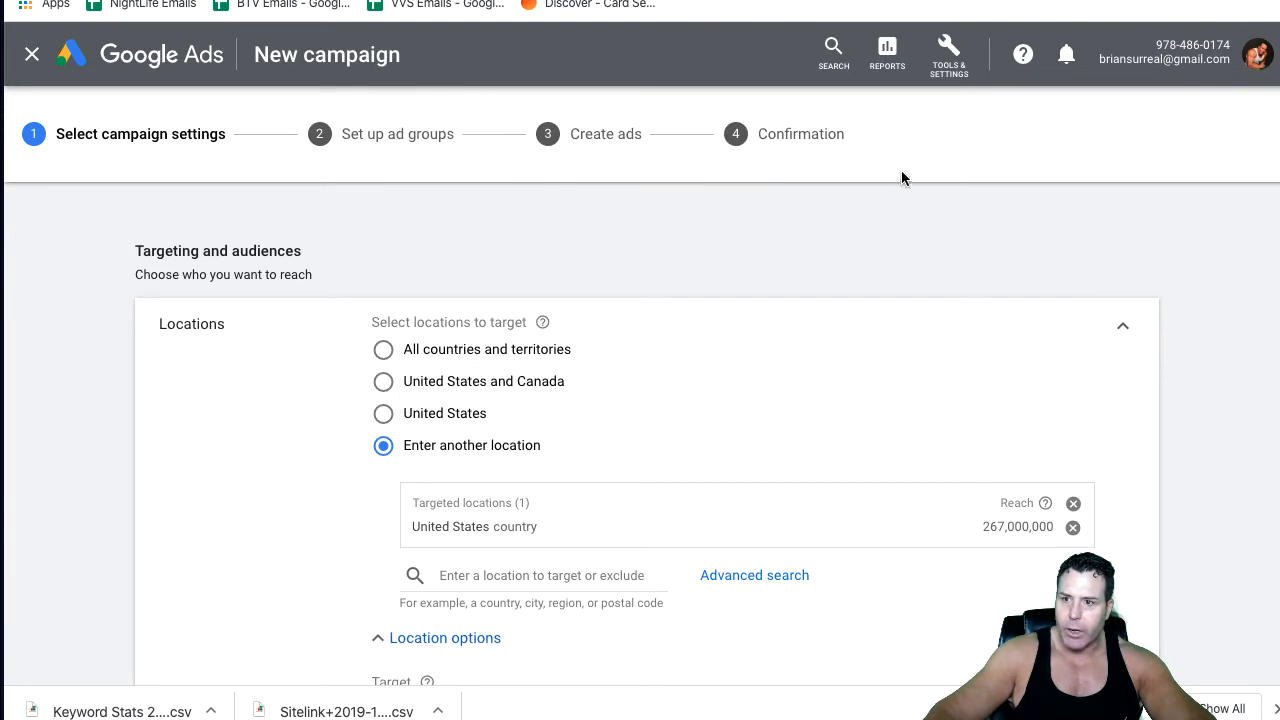
Add the countries United Kingdom and Canada to the targeted locations
{"action": "left_click", "coordinate": [506, 575]}
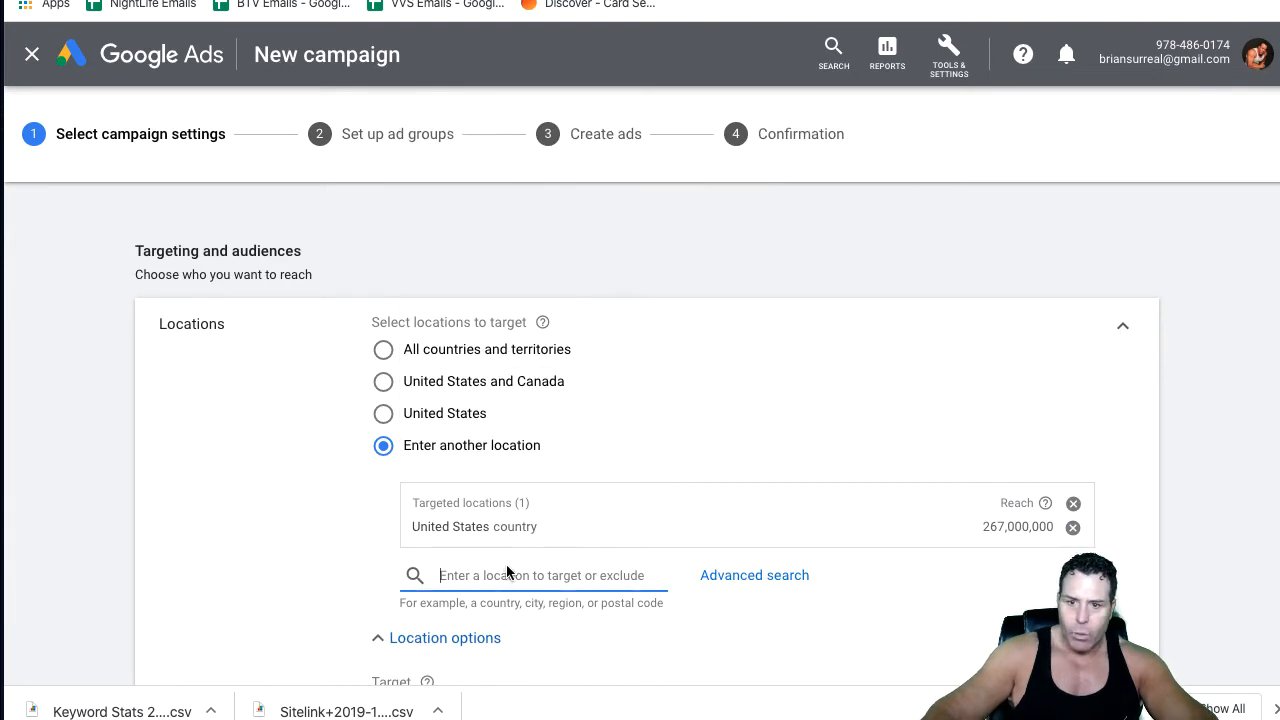
{"action": "type", "text": "United ki"}
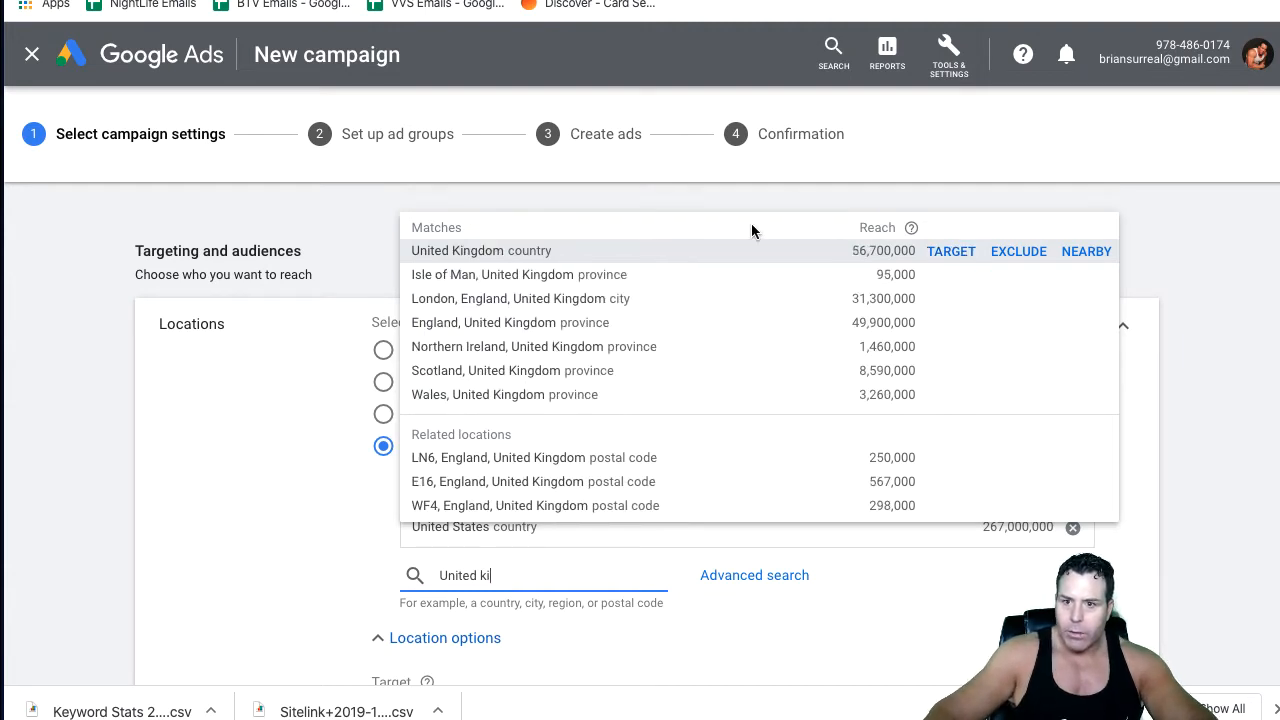
{"action": "left_click", "coordinate": [955, 255]}
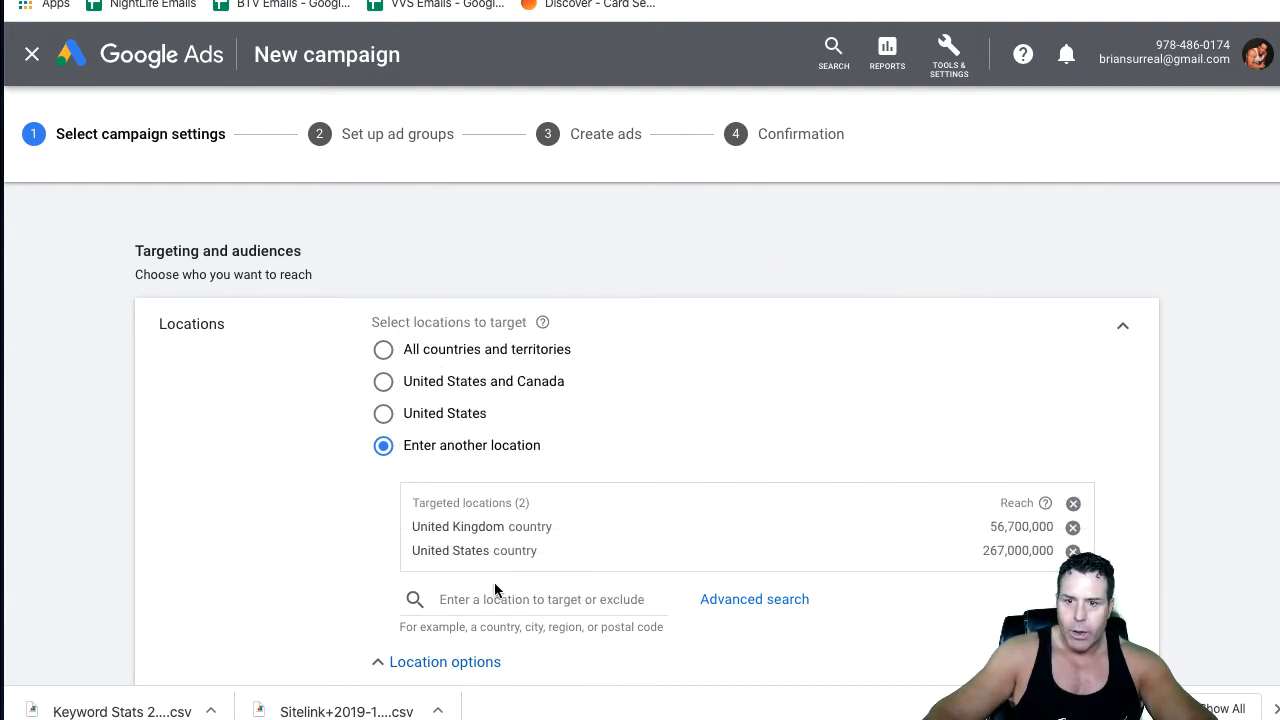
{"action": "left_click", "coordinate": [471, 606]}
{"action": "type", "text": "Canba"}
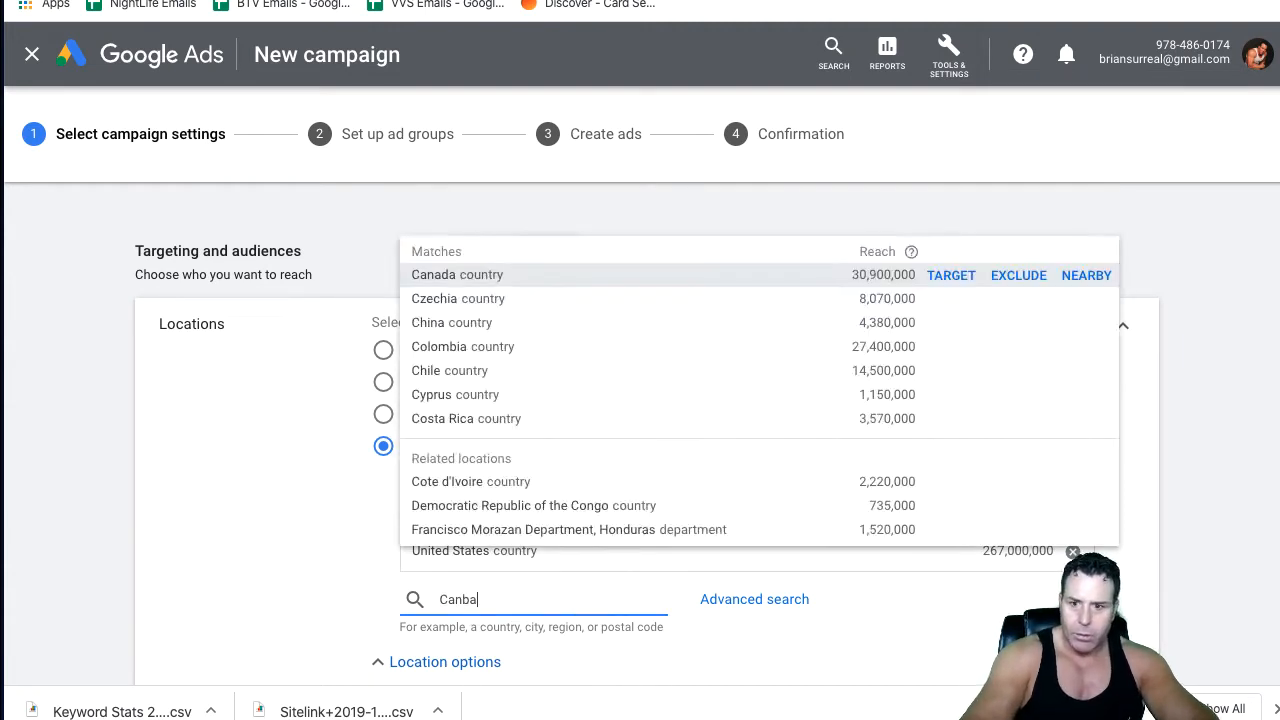
{"action": "key", "text": "BackSpace"}
{"action": "key", "text": "BackSpace"}
{"action": "type", "text": "ada"}
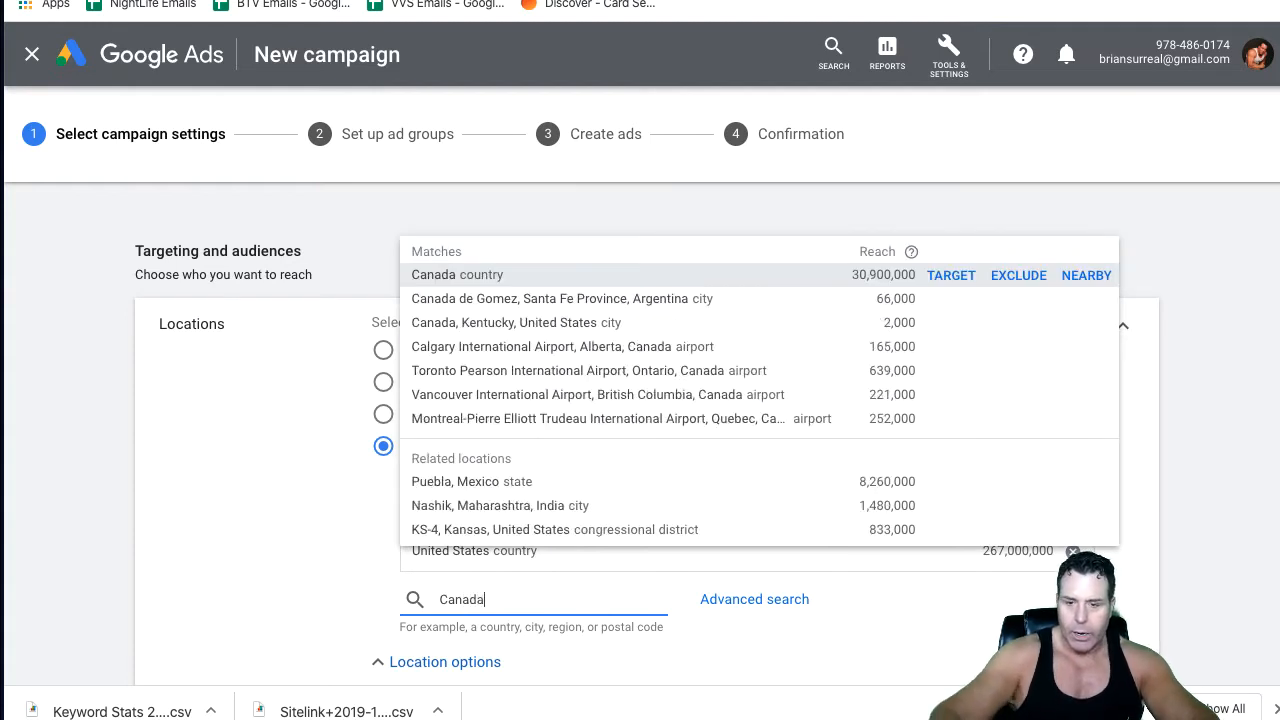
{"action": "left_click", "coordinate": [962, 284]}
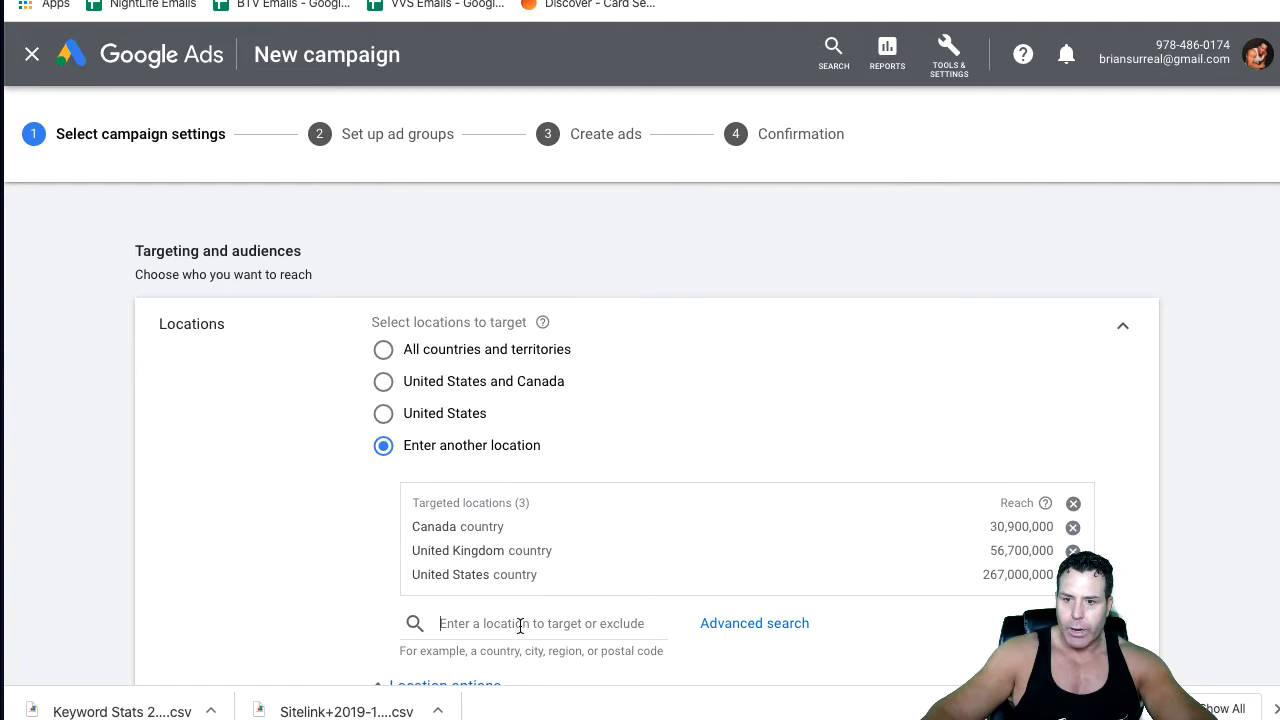
Exclude the US states Hawaii and Alaska from the campaign's locations
{"action": "type", "text": "E"}
{"action": "key", "text": "BackSpace"}
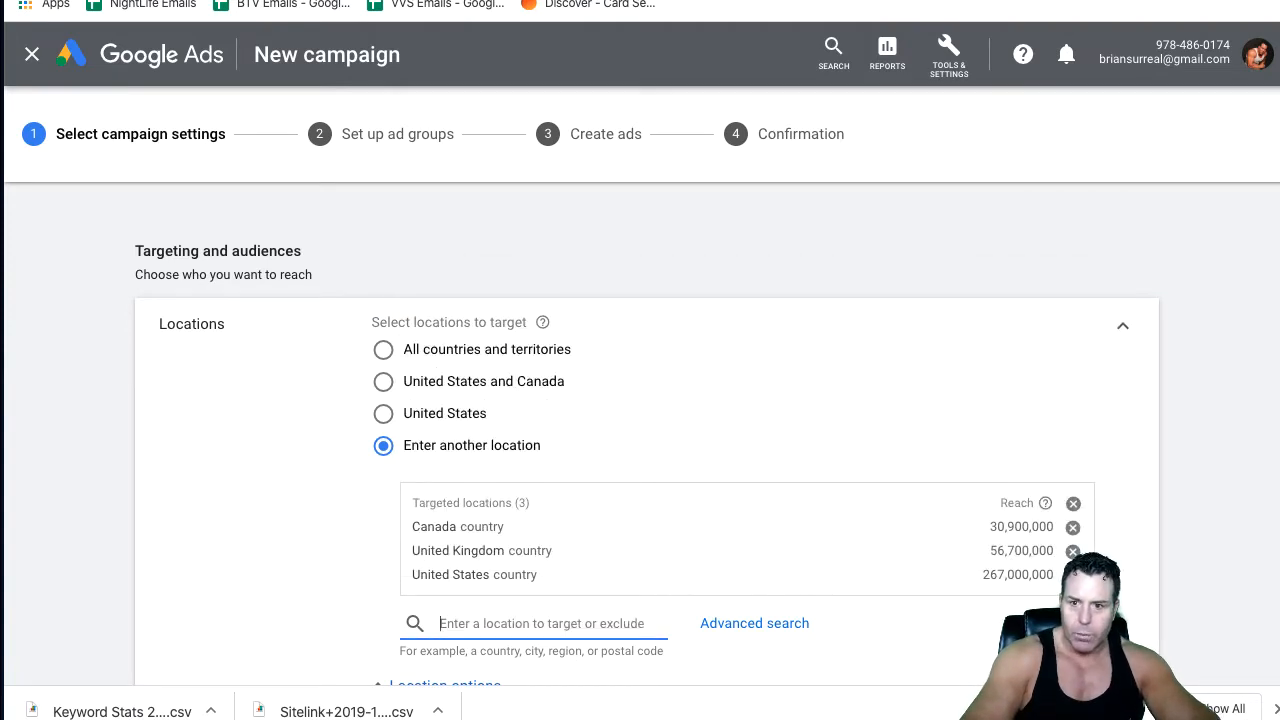
{"action": "type", "text": "Haw"}
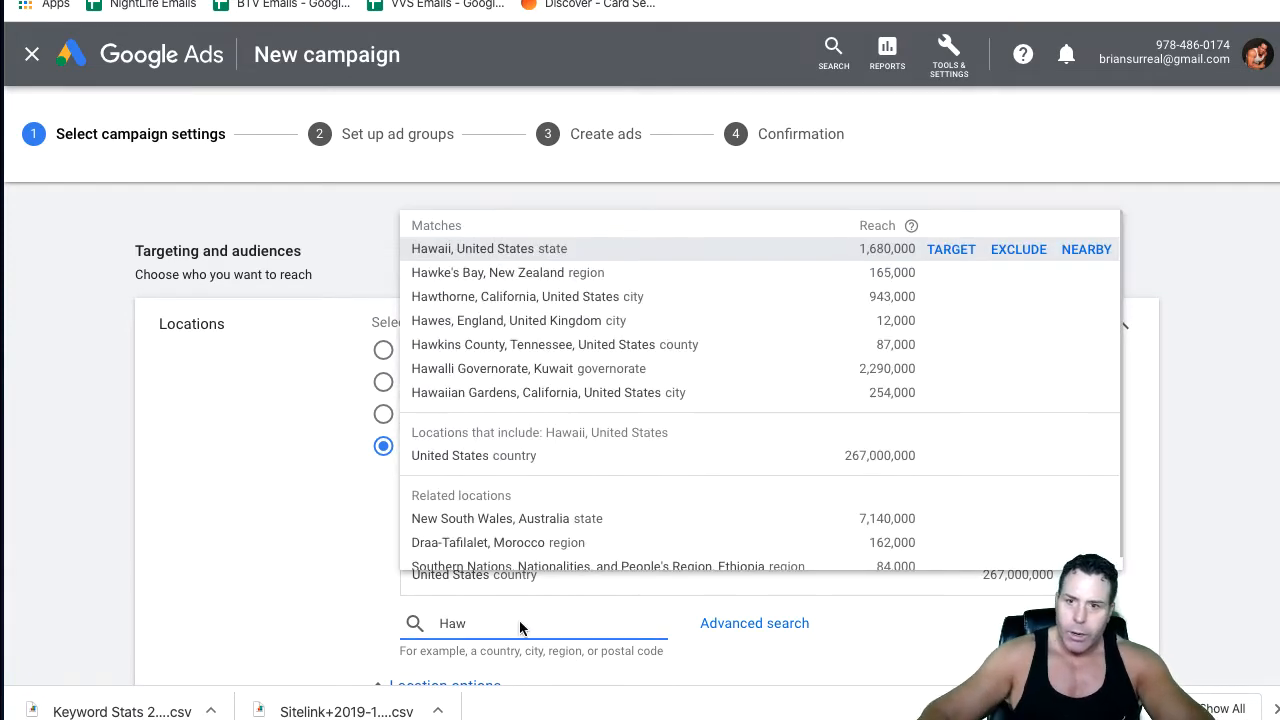
{"action": "left_click", "coordinate": [1018, 249]}
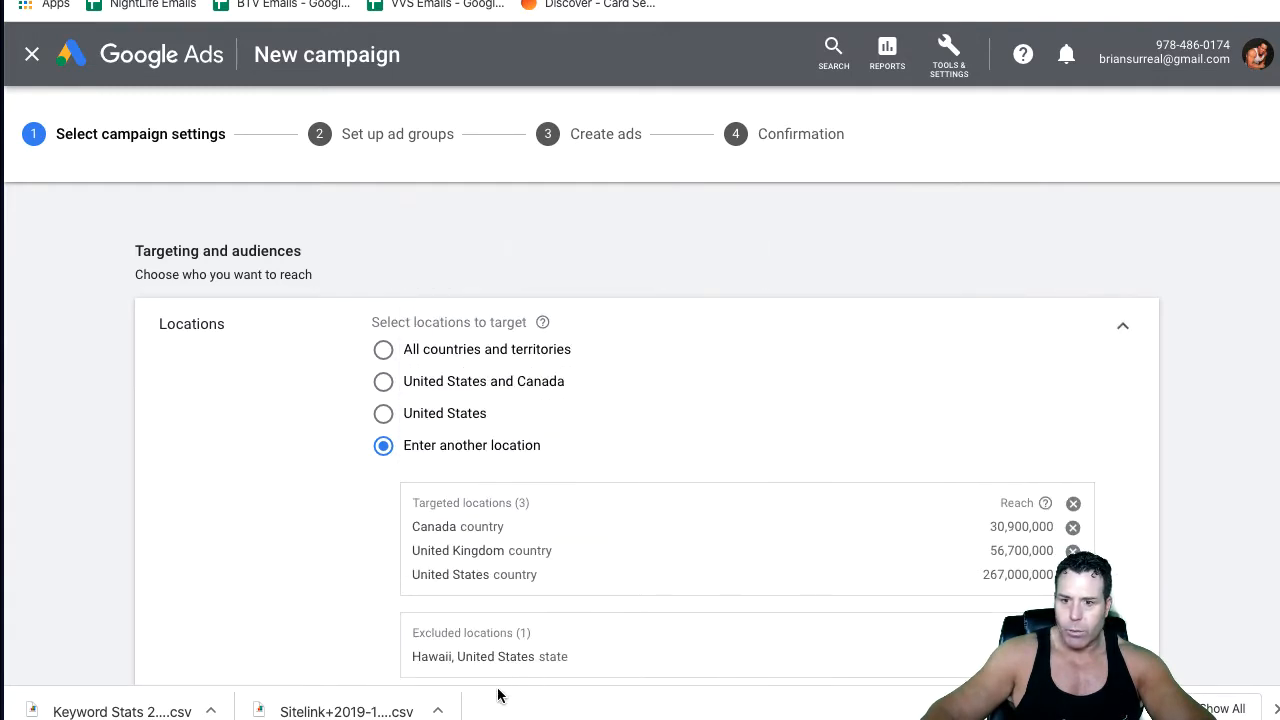
{"action": "scroll", "coordinate": [518, 608], "scroll_direction": "down", "scroll_amount": 3}
{"action": "left_click", "coordinate": [471, 470]}
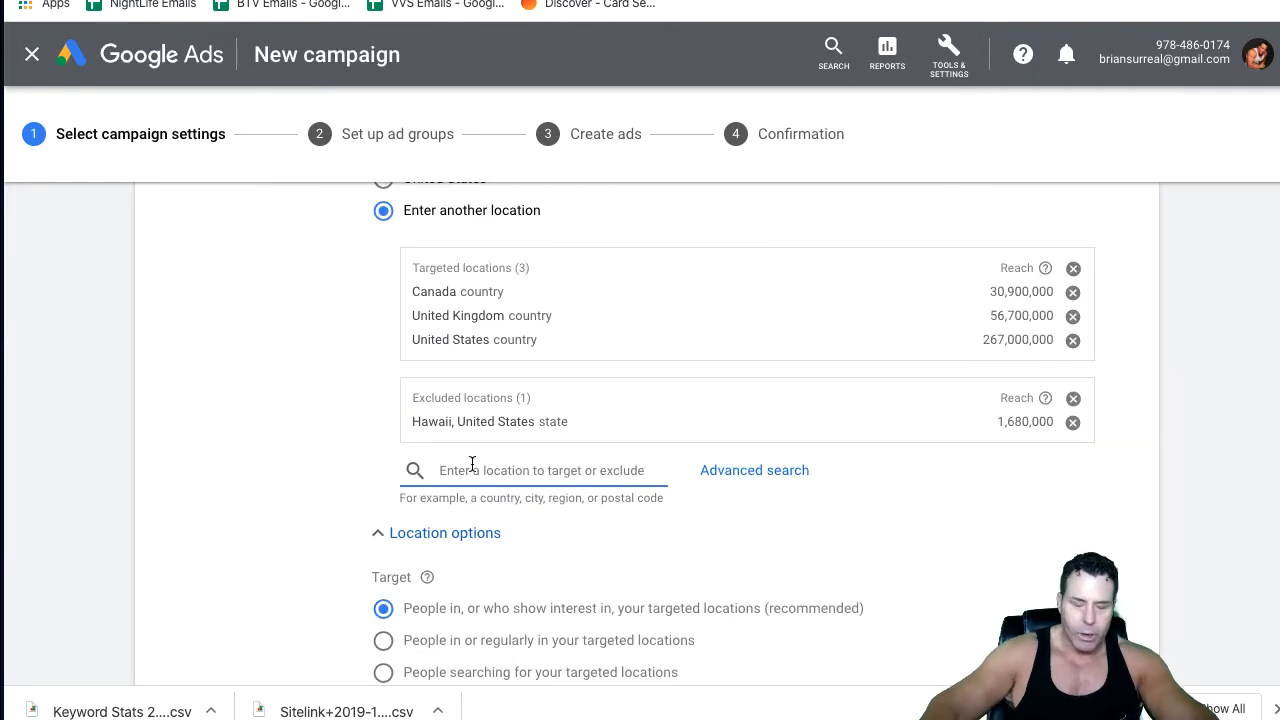
{"action": "type", "text": "Alask"}
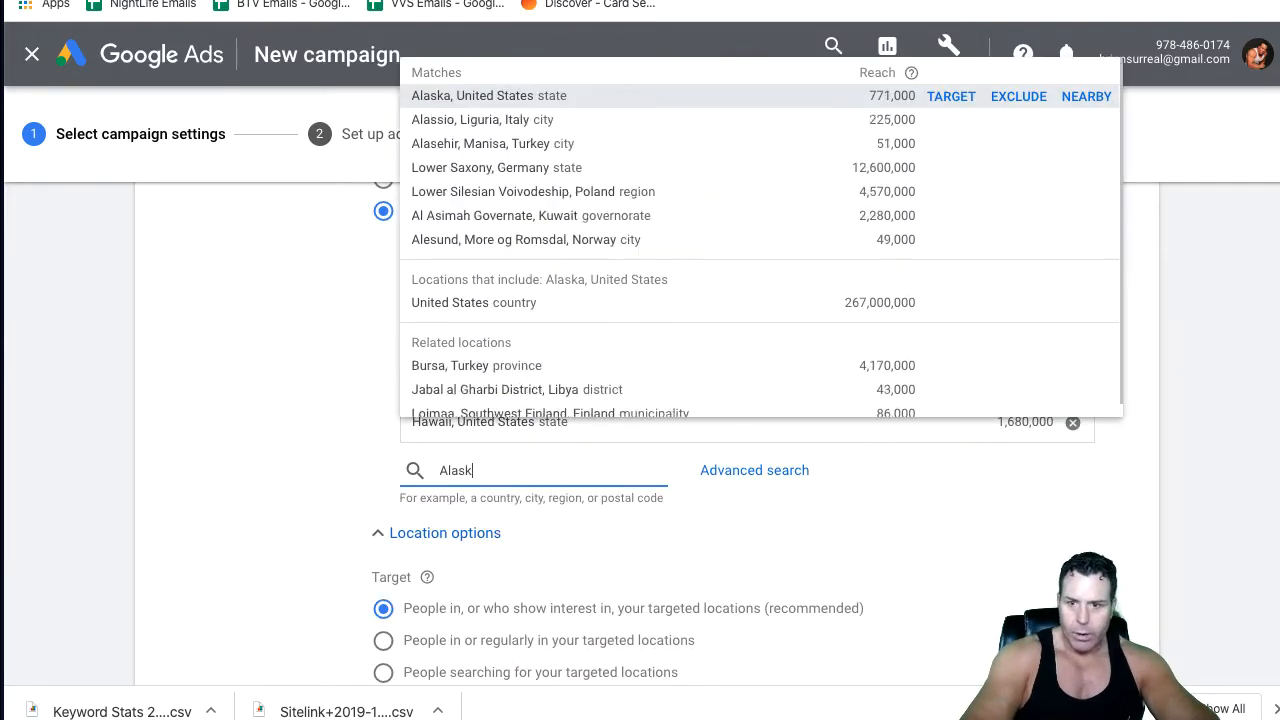
{"action": "left_click", "coordinate": [1011, 98]}
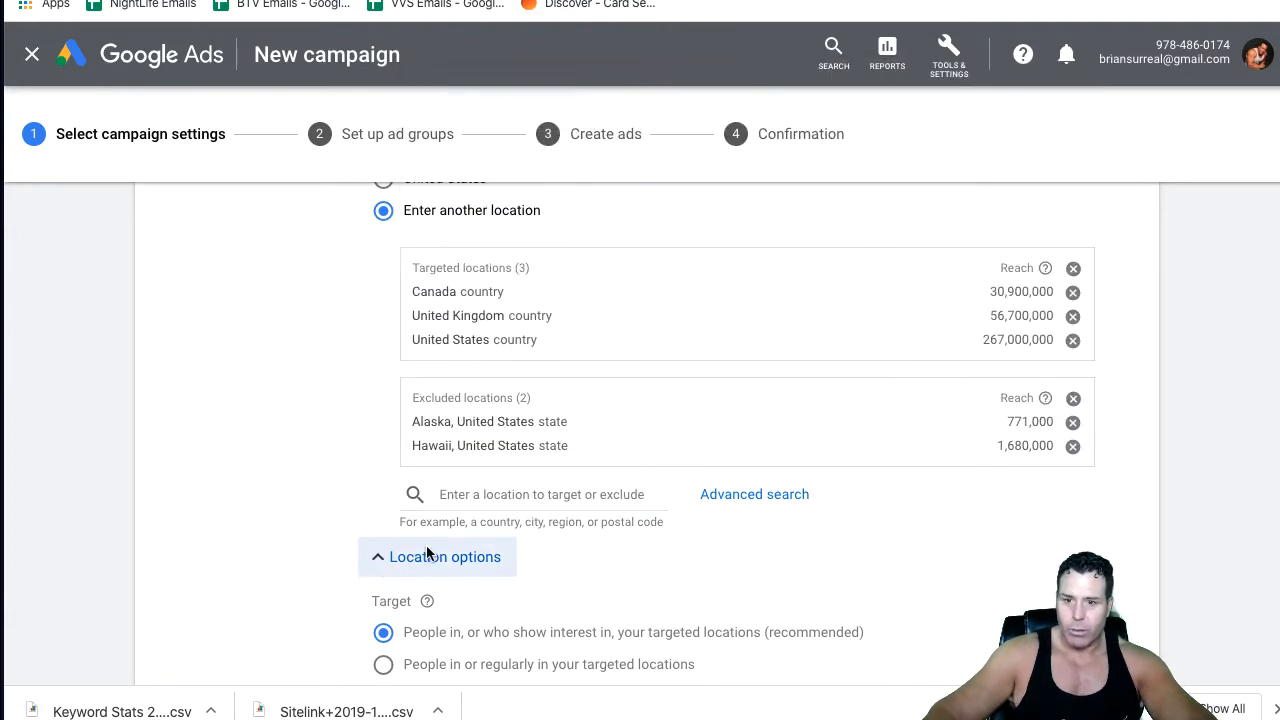
Set the location targeting option to people in or regularly in the targeted locations
{"action": "scroll", "coordinate": [508, 420], "scroll_direction": "down", "scroll_amount": 2}
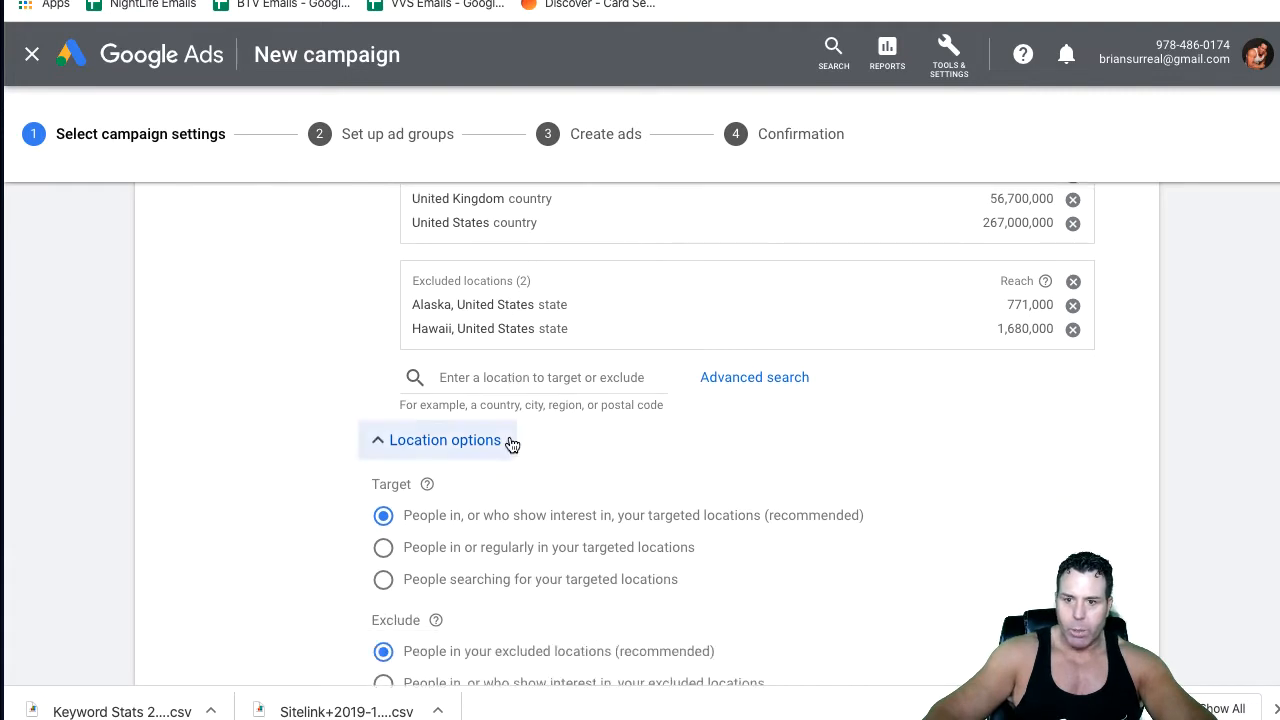
{"action": "left_click", "coordinate": [385, 552]}
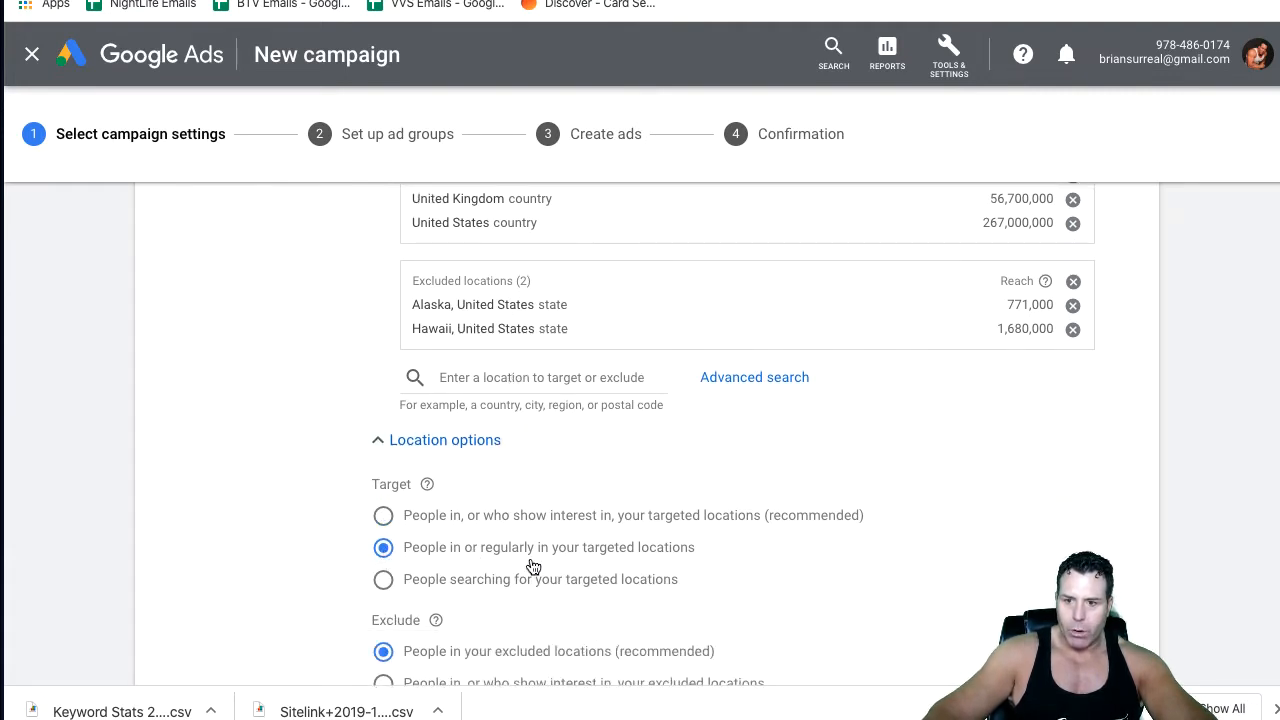
{"action": "scroll", "coordinate": [642, 550], "scroll_direction": "down", "scroll_amount": 1}
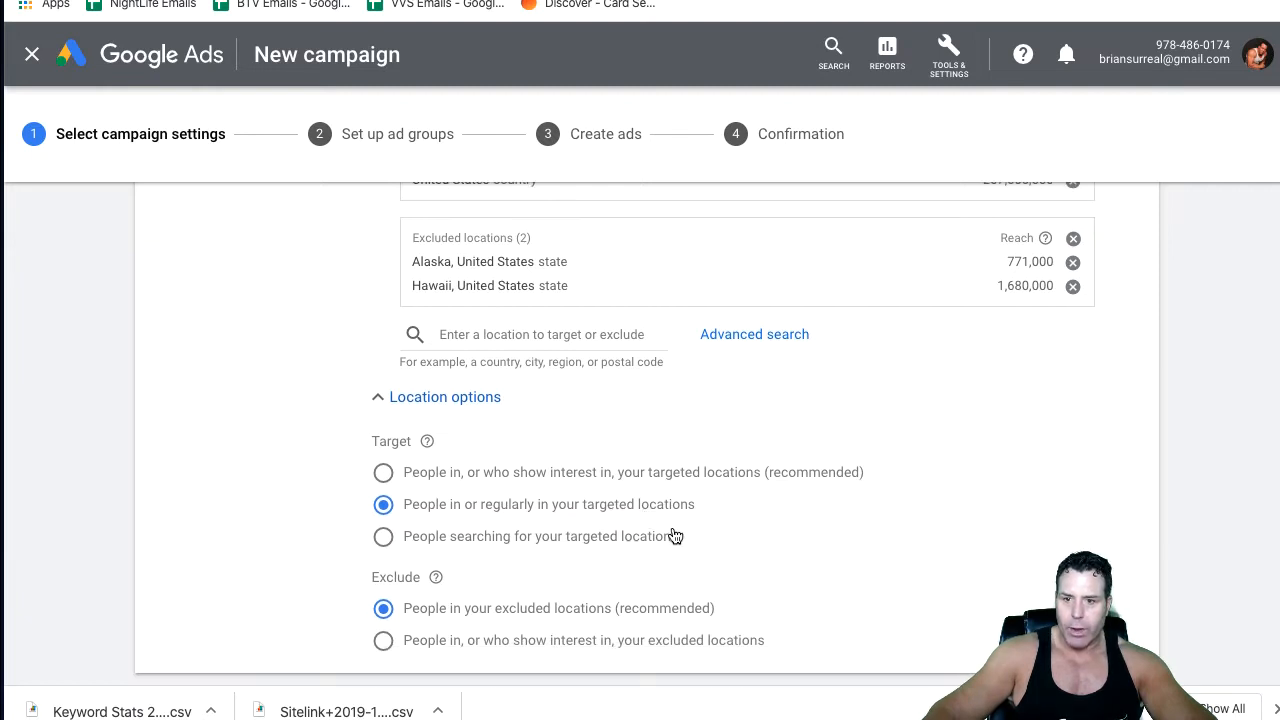
{"action": "scroll", "coordinate": [700, 515], "scroll_direction": "down", "scroll_amount": 1}
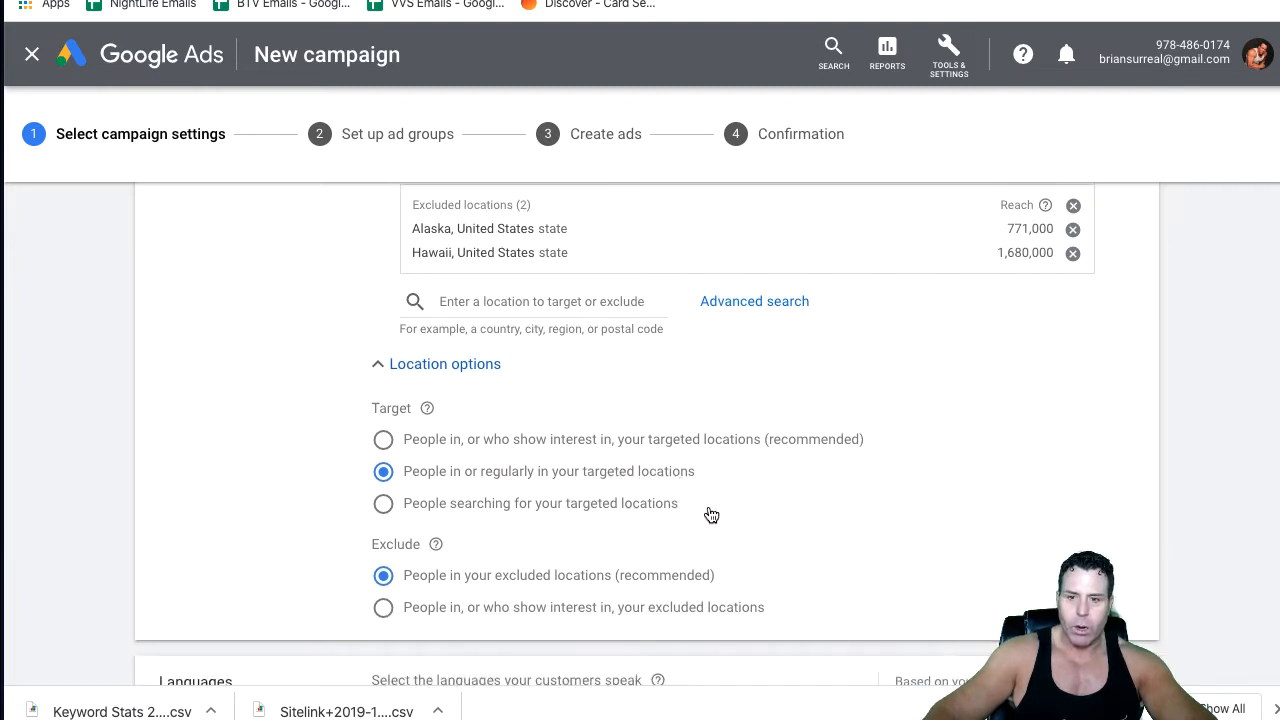
{"action": "scroll", "coordinate": [674, 506], "scroll_direction": "down", "scroll_amount": 3}
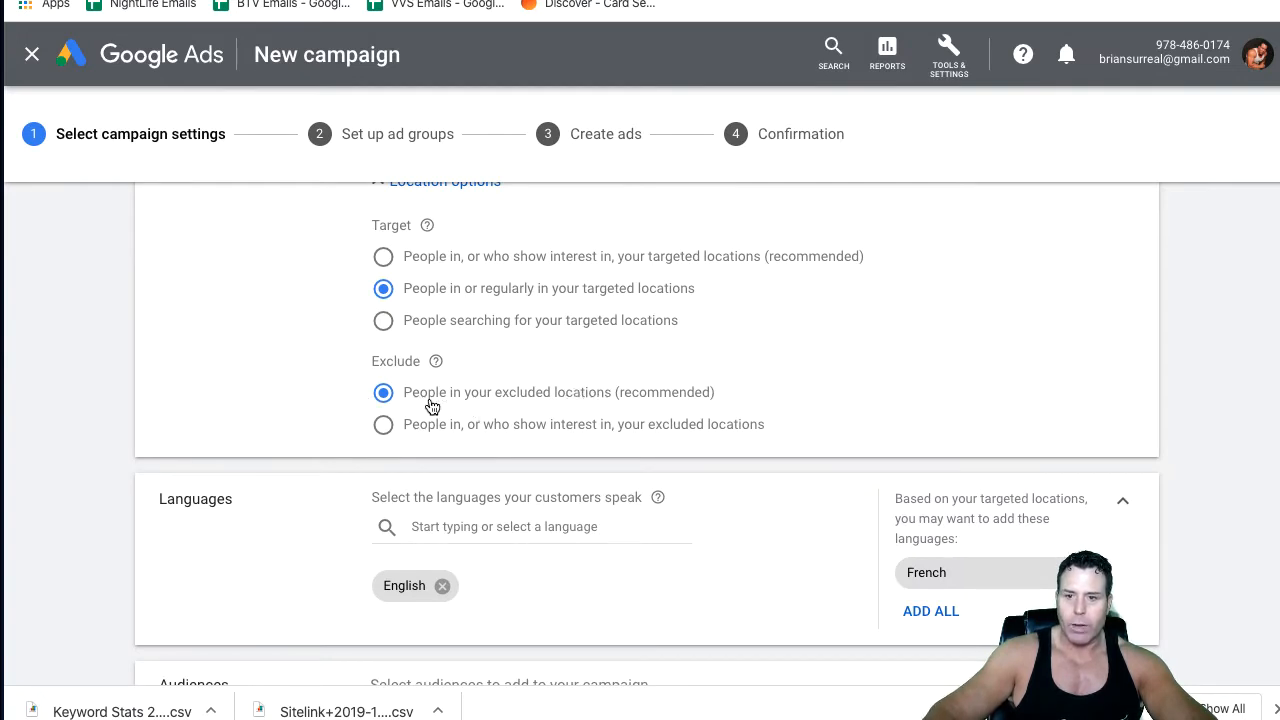
{"action": "scroll", "coordinate": [470, 418], "scroll_direction": "down", "scroll_amount": 1}
{"action": "scroll", "coordinate": [500, 545], "scroll_direction": "down", "scroll_amount": 1}
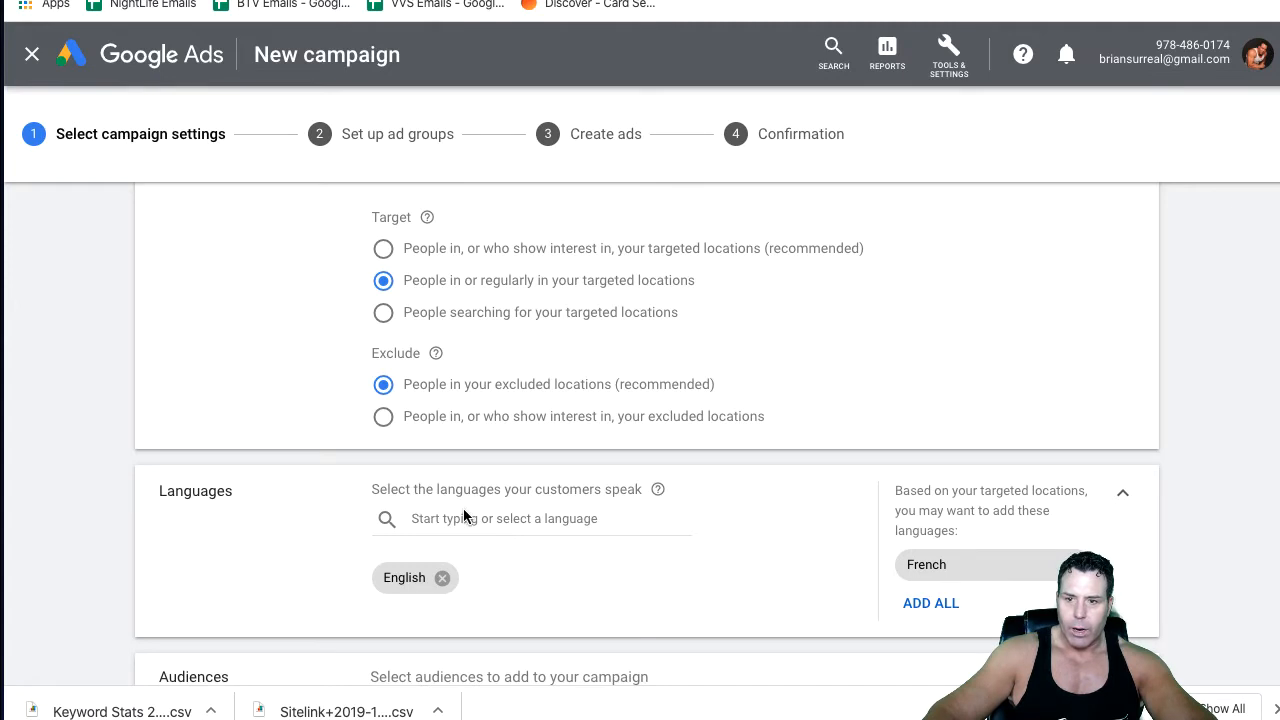
{"action": "left_click", "coordinate": [463, 512]}
{"action": "left_click", "coordinate": [797, 574]}
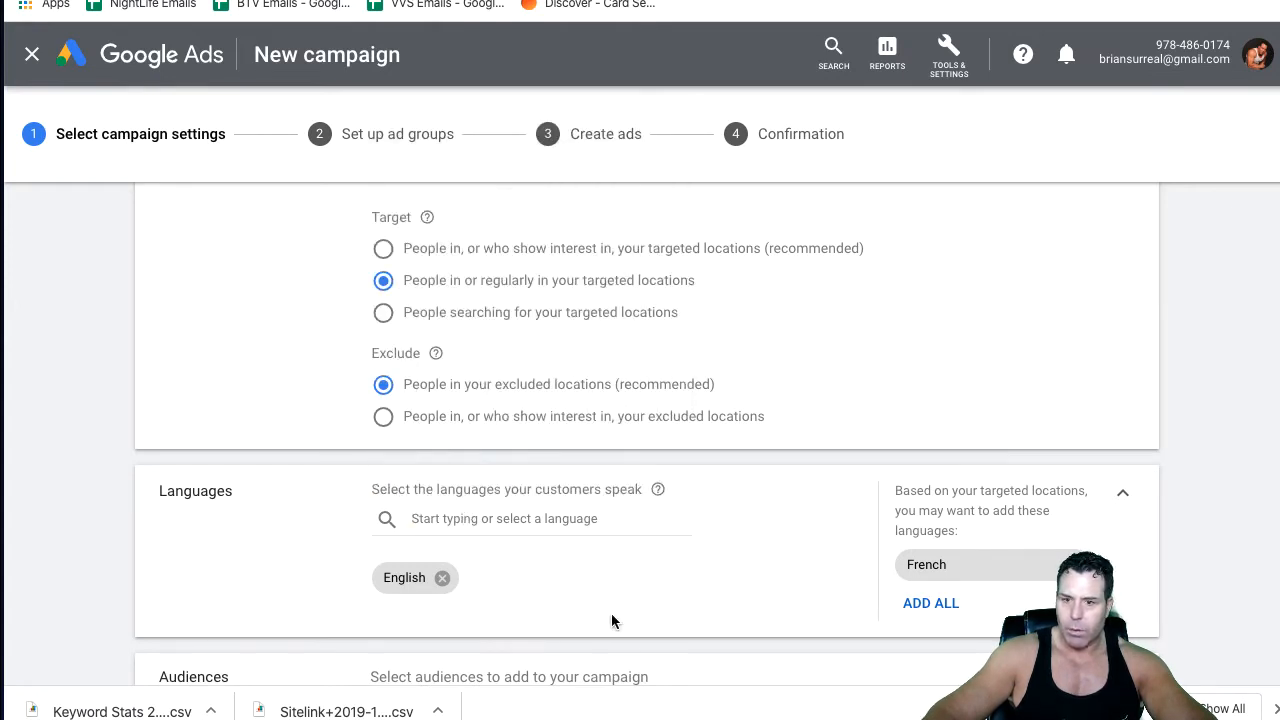
Work out a 30-day spend by multiplying 75 by 30 in the Calculator, then close it
{"action": "scroll", "coordinate": [611, 621], "scroll_direction": "down", "scroll_amount": 4}
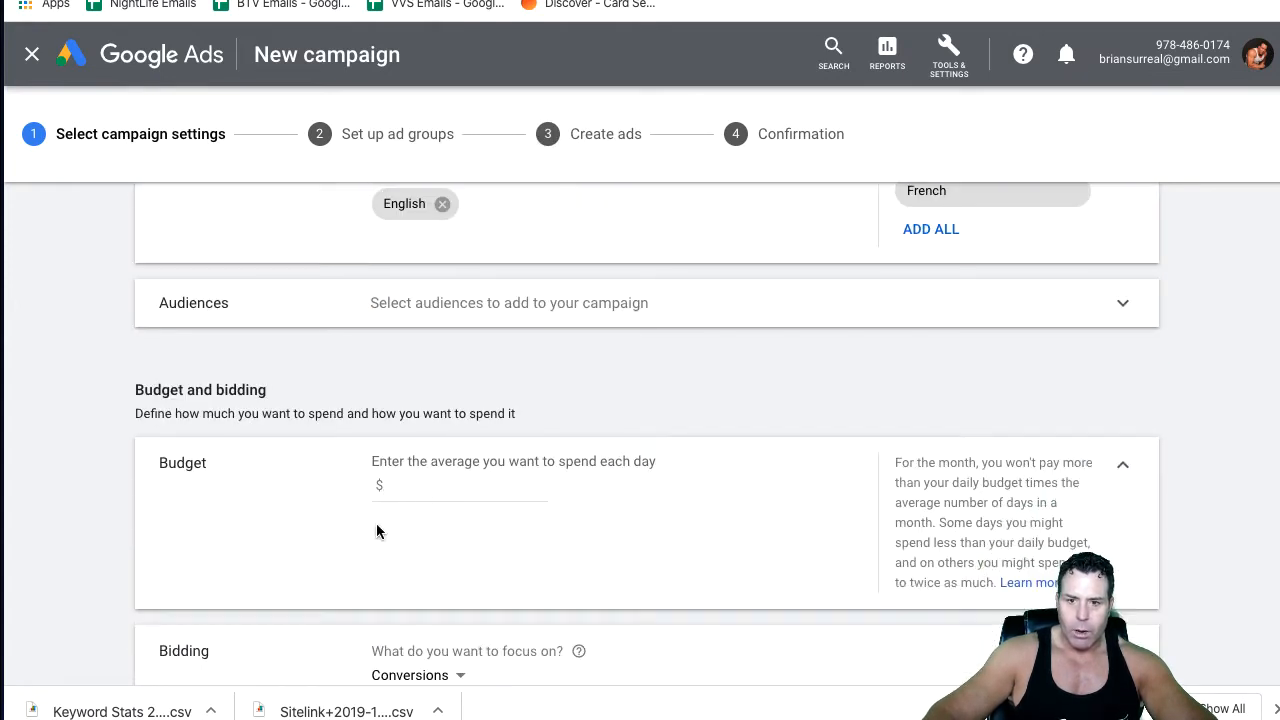
{"action": "left_click", "coordinate": [420, 485]}
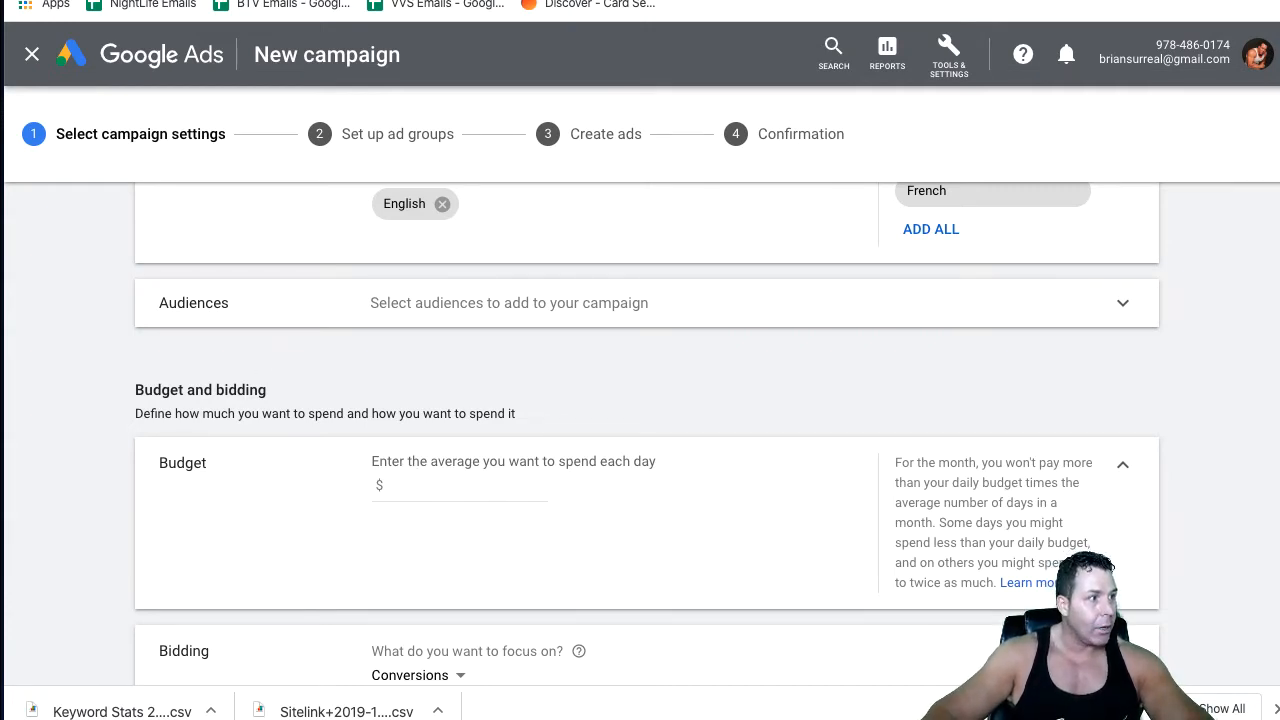
{"action": "type", "text": "75"}
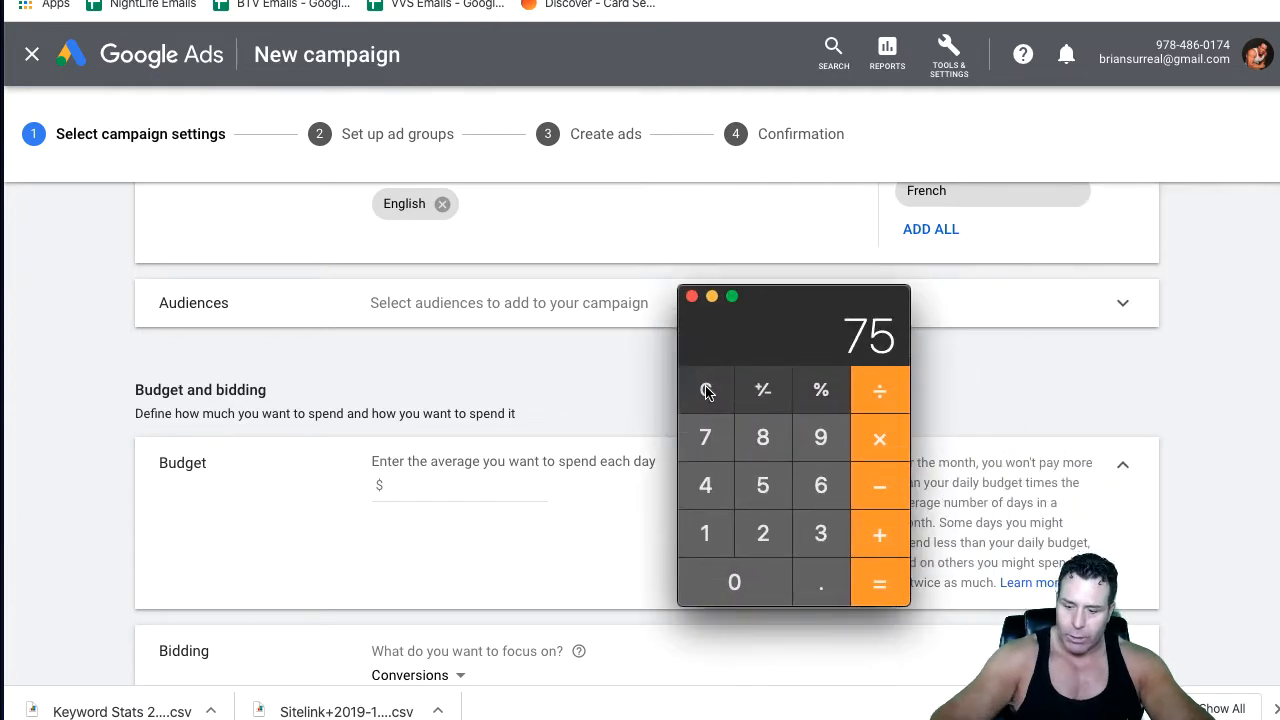
{"action": "type", "text": "*30"}
{"action": "key", "text": "Return"}
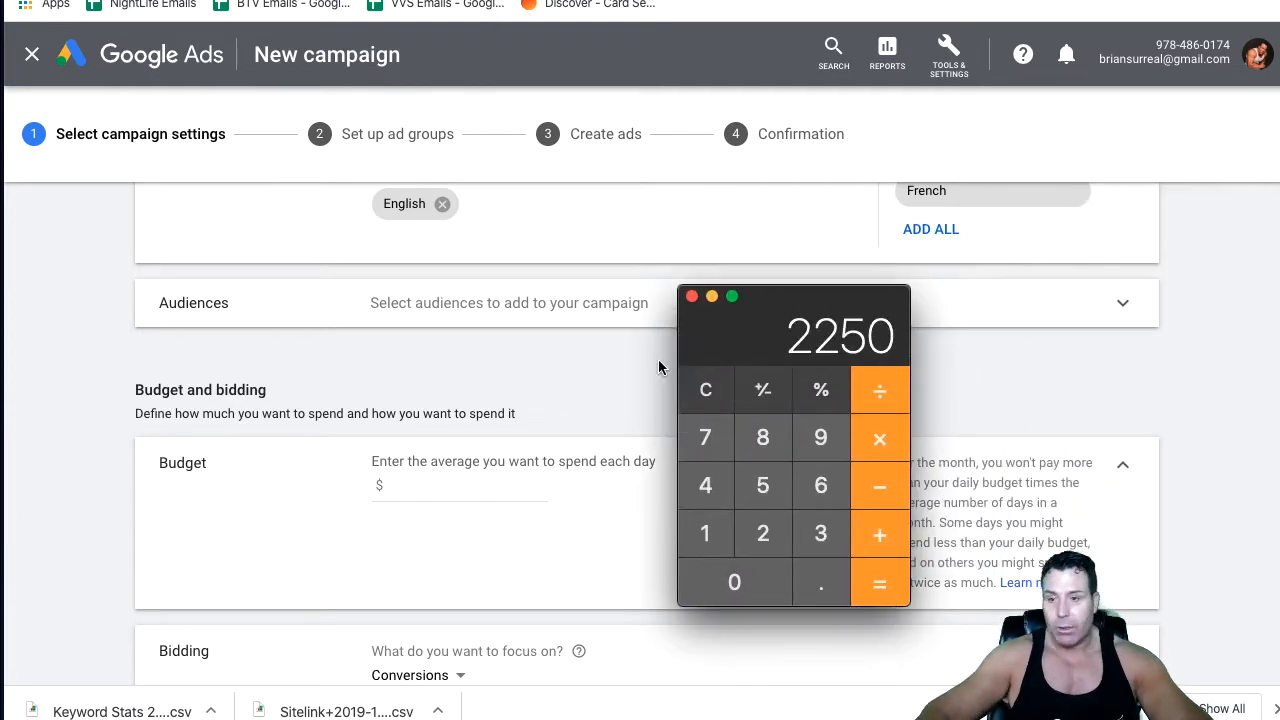
{"action": "left_click", "coordinate": [692, 296]}
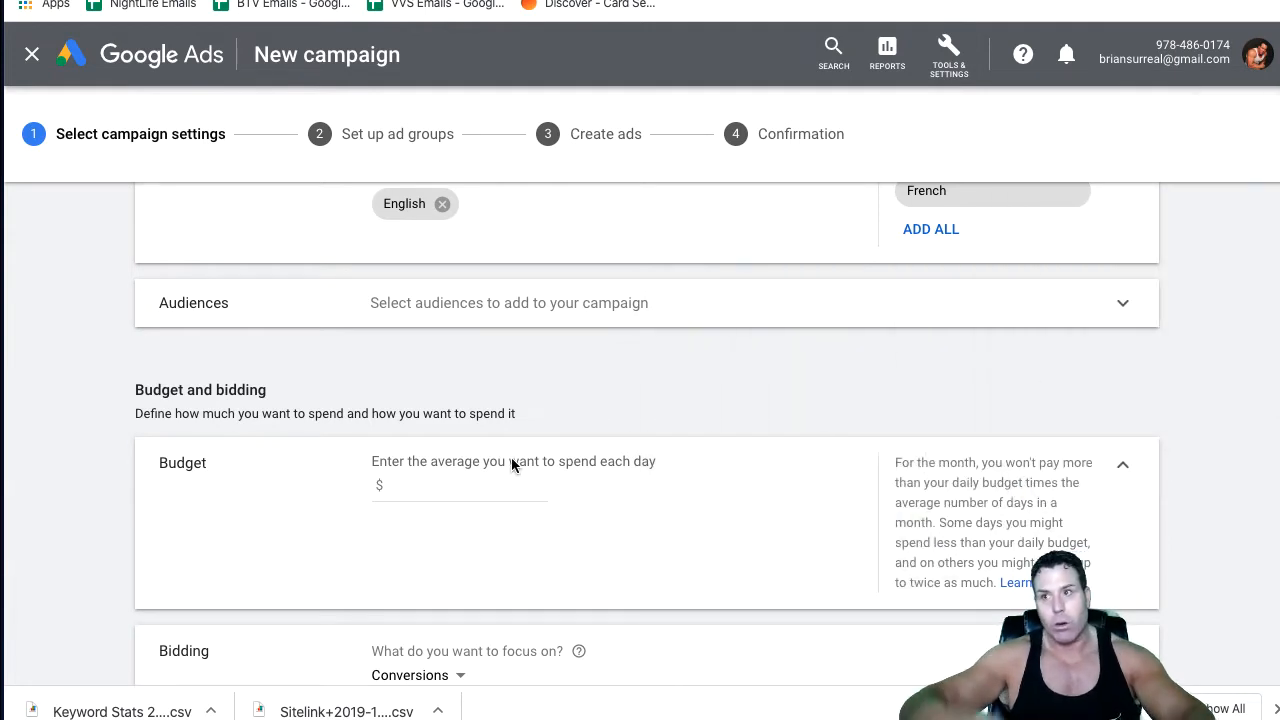
Set the campaign's average daily budget to $15
{"action": "left_click", "coordinate": [450, 497]}
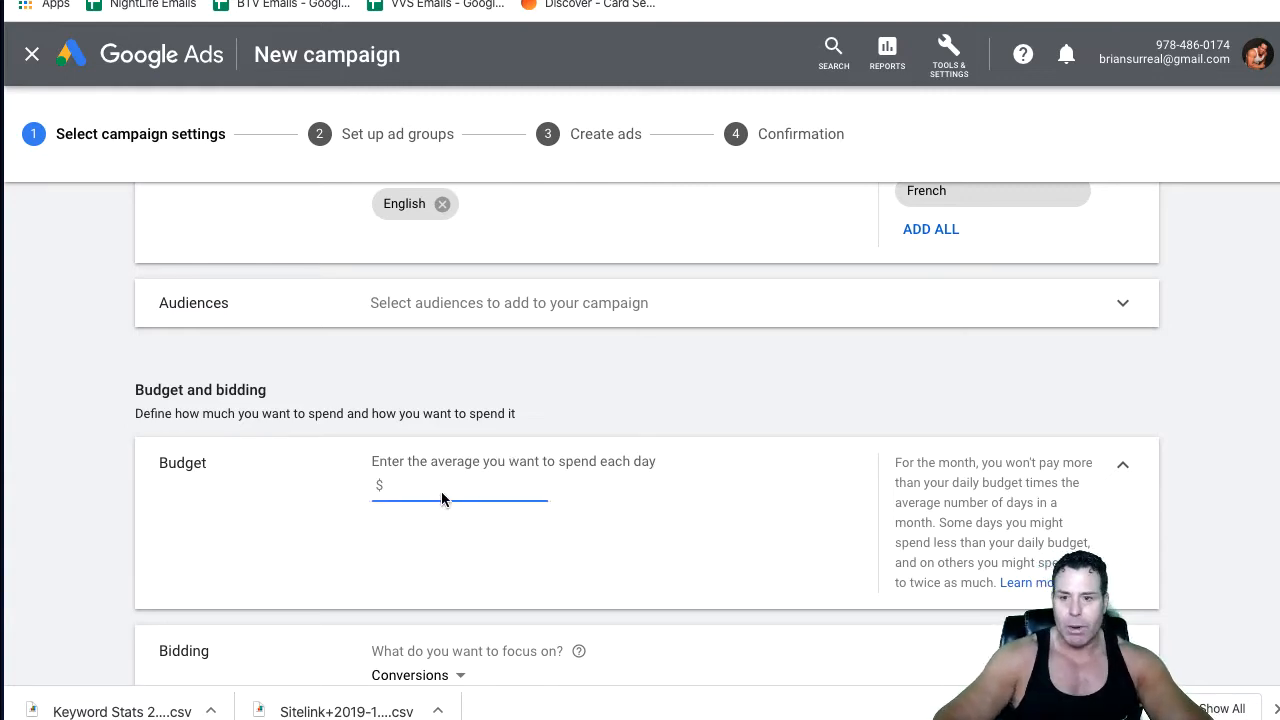
{"action": "type", "text": "15"}
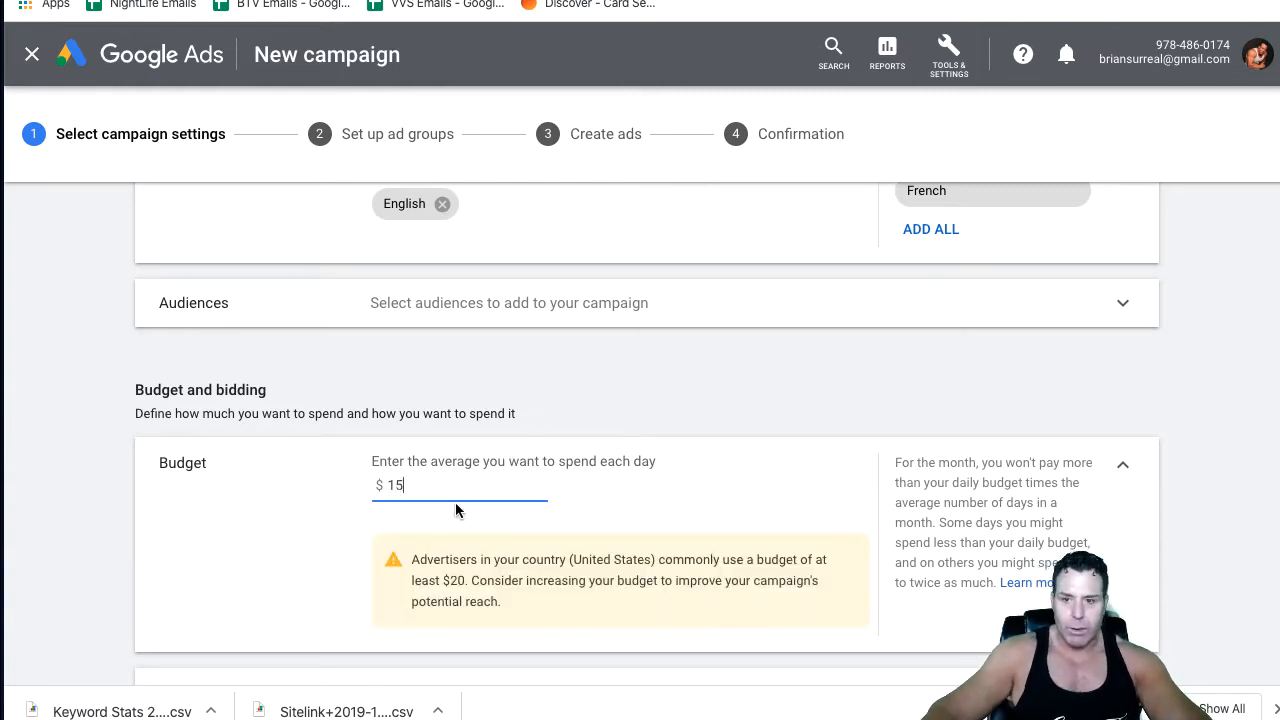
Set the campaign's bidding focus to Clicks
{"action": "scroll", "coordinate": [518, 524], "scroll_direction": "down", "scroll_amount": 5}
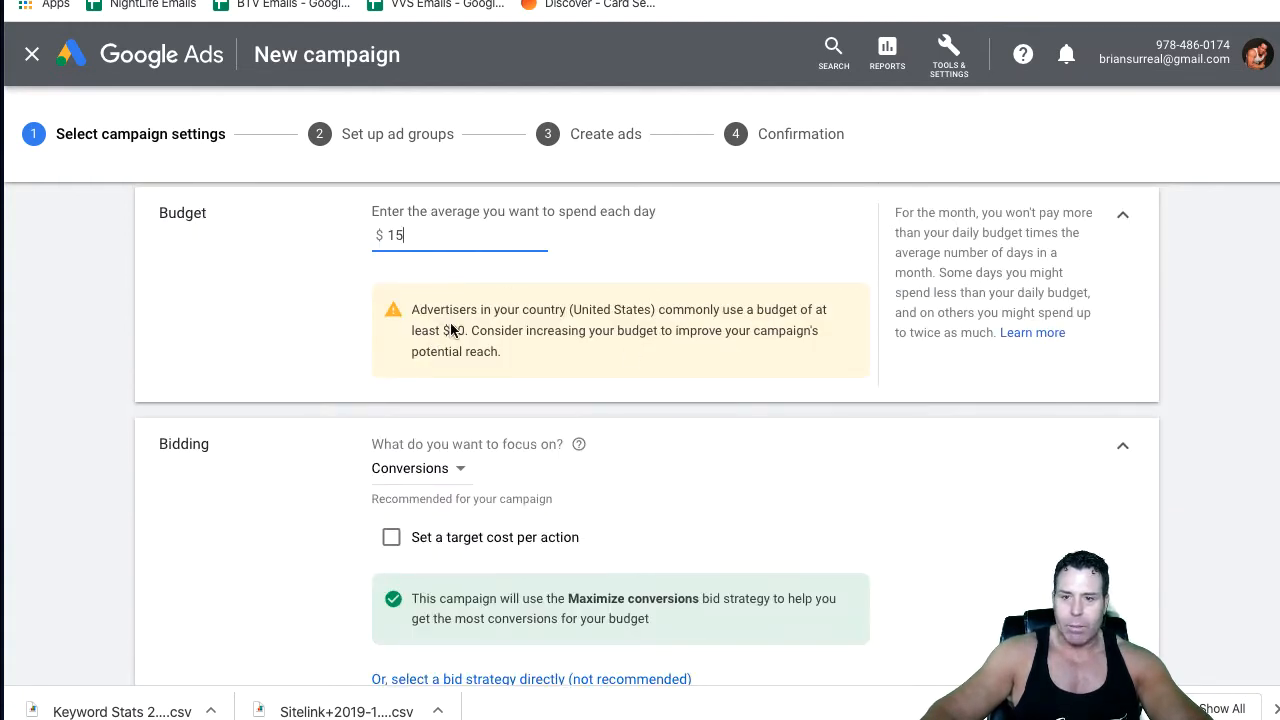
{"action": "left_click", "coordinate": [283, 260]}
{"action": "scroll", "coordinate": [395, 320], "scroll_direction": "down", "scroll_amount": 1}
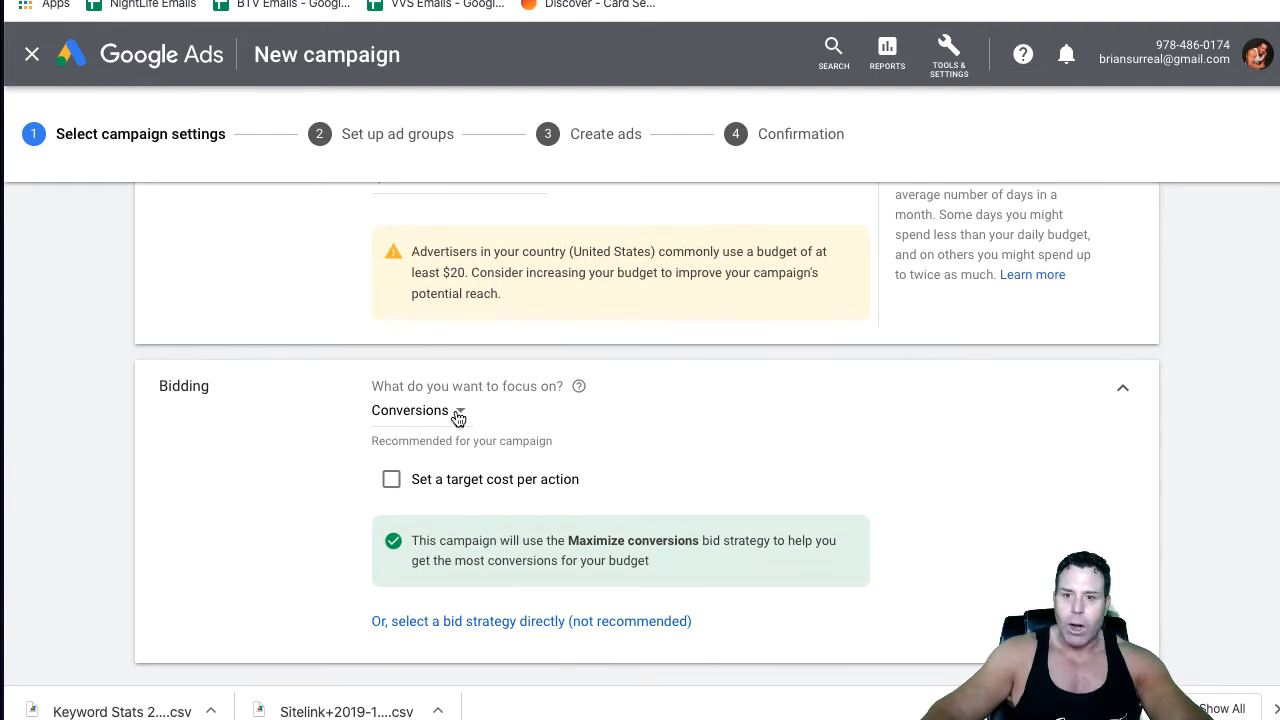
{"action": "left_click", "coordinate": [458, 416]}
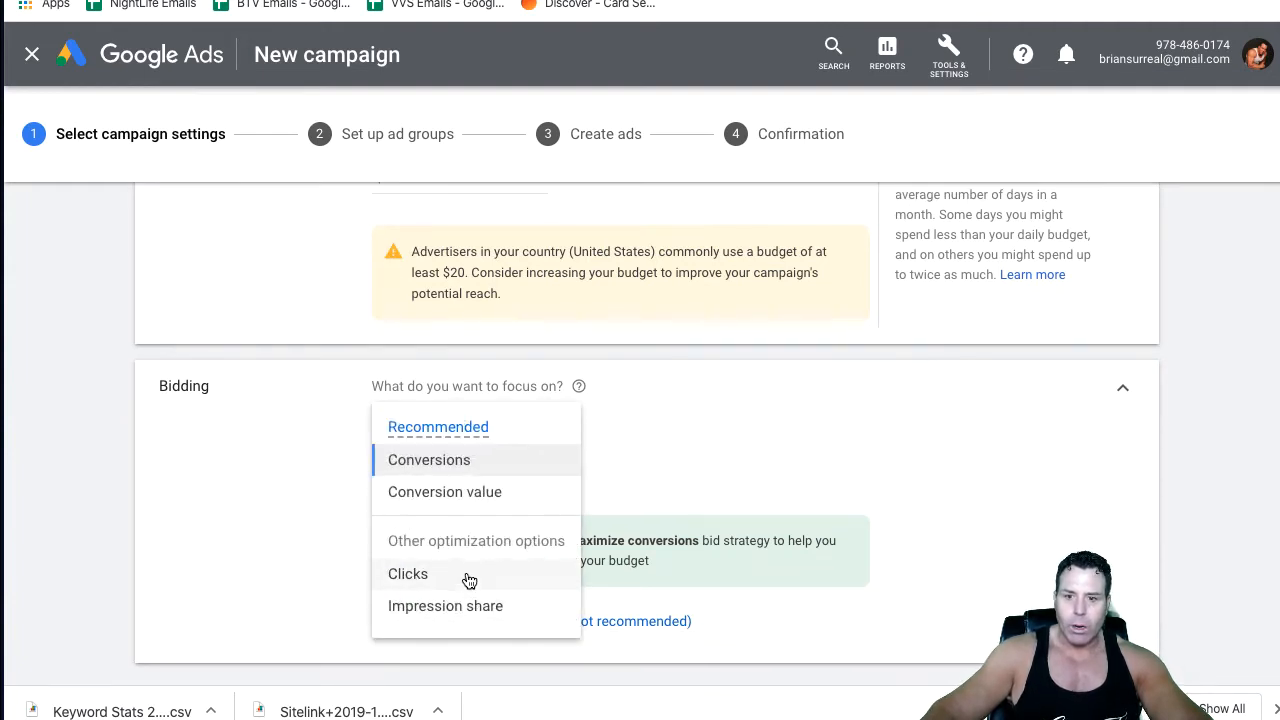
{"action": "left_click", "coordinate": [395, 576]}
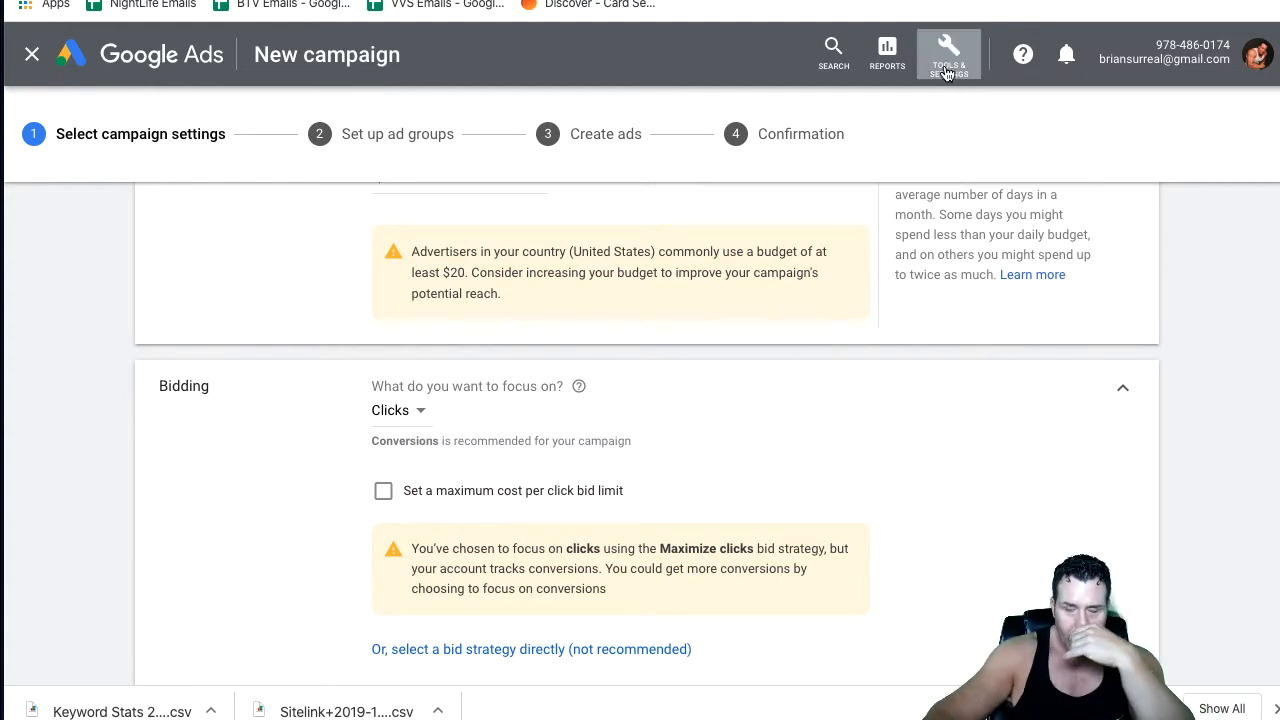
Expand the sitelink extensions section of the campaign's ad extensions
{"action": "scroll", "coordinate": [697, 305], "scroll_direction": "down", "scroll_amount": 1}
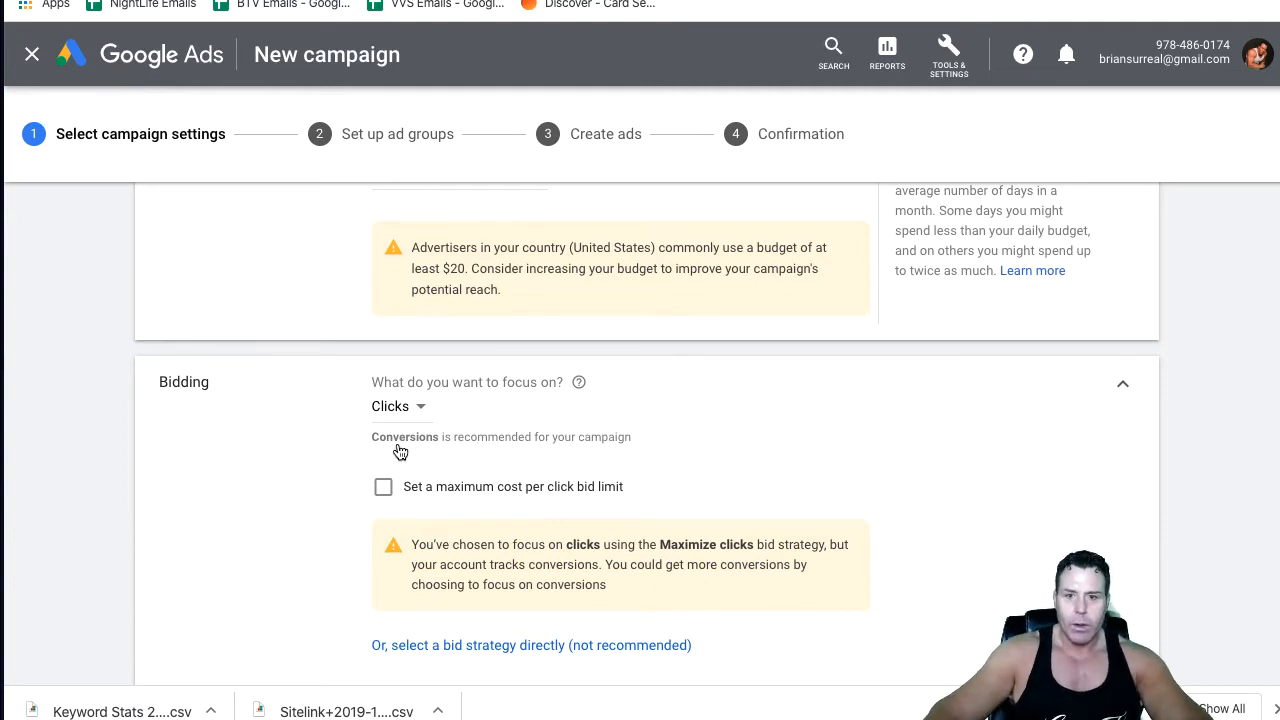
{"action": "scroll", "coordinate": [395, 500], "scroll_direction": "down", "scroll_amount": 1}
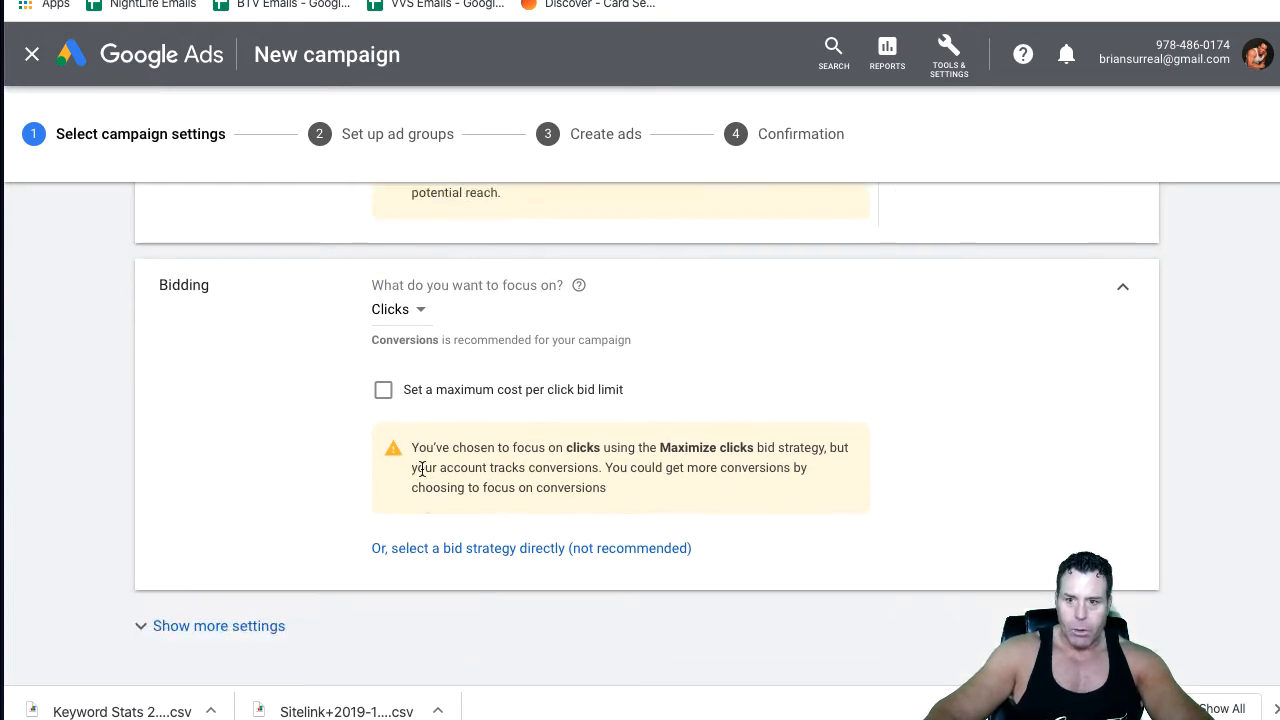
{"action": "scroll", "coordinate": [500, 400], "scroll_direction": "down", "scroll_amount": 1}
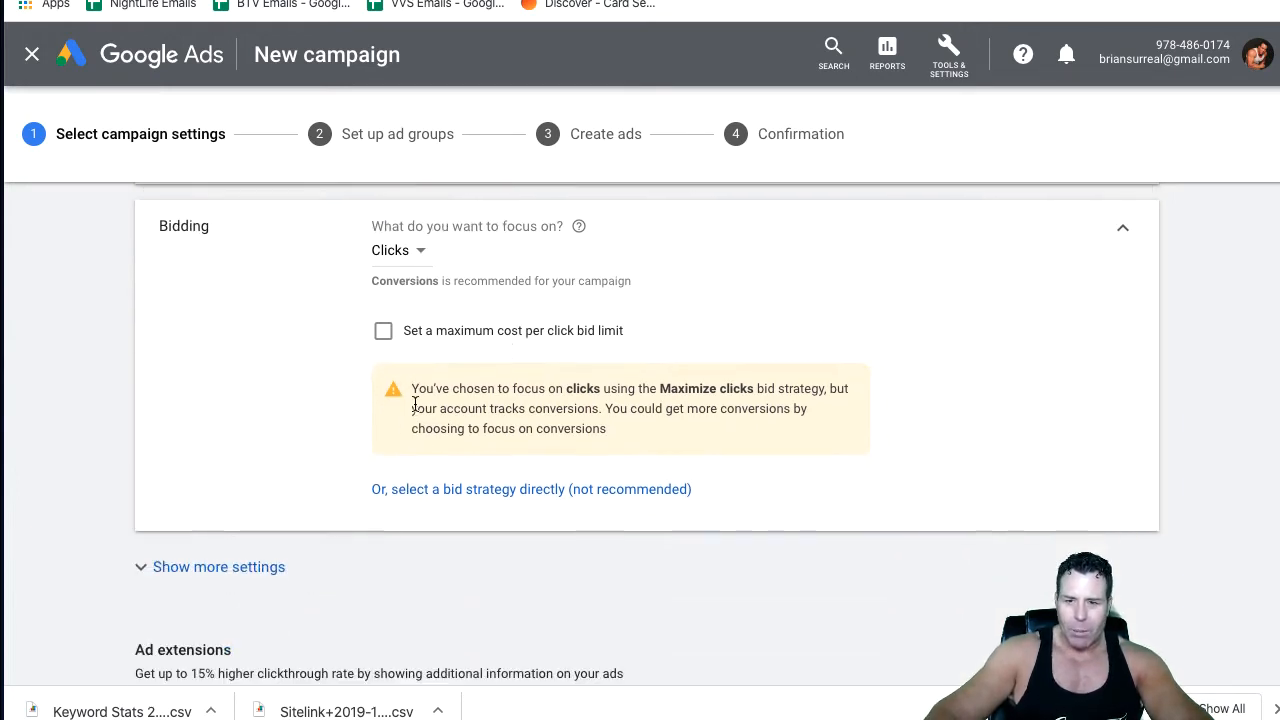
{"action": "scroll", "coordinate": [443, 477], "scroll_direction": "down", "scroll_amount": 3}
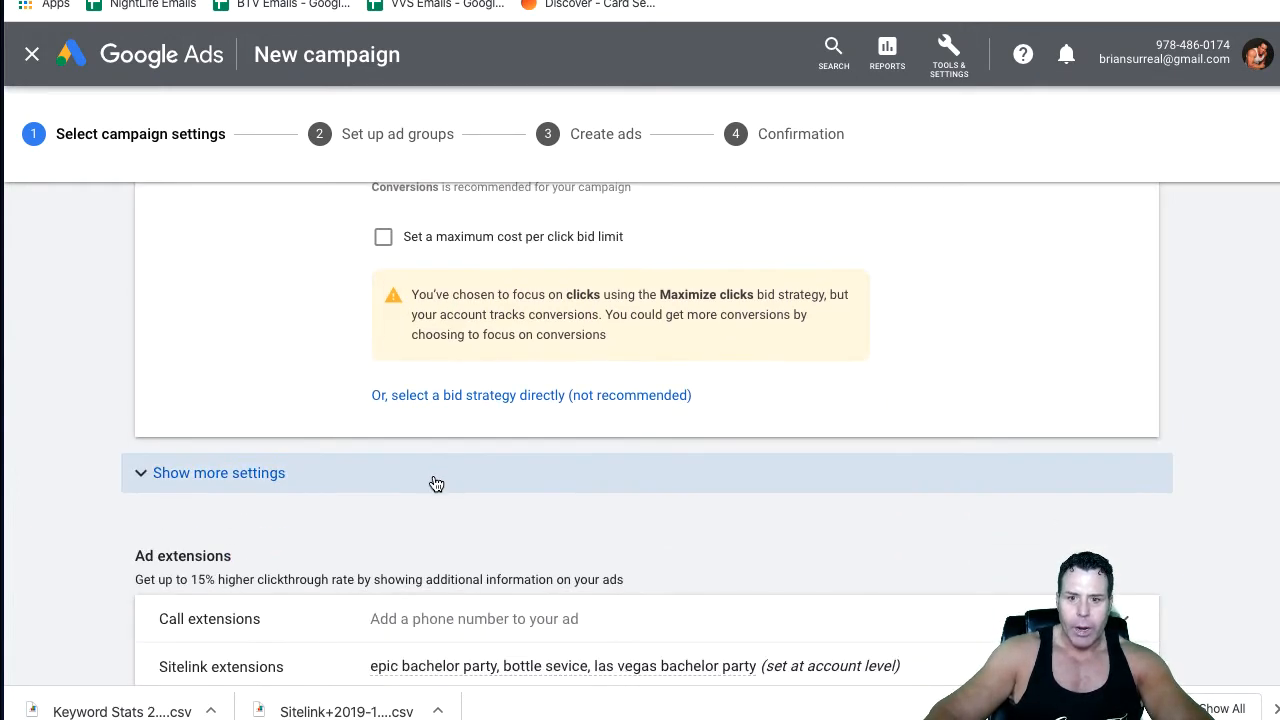
{"action": "scroll", "coordinate": [435, 485], "scroll_direction": "down", "scroll_amount": 2}
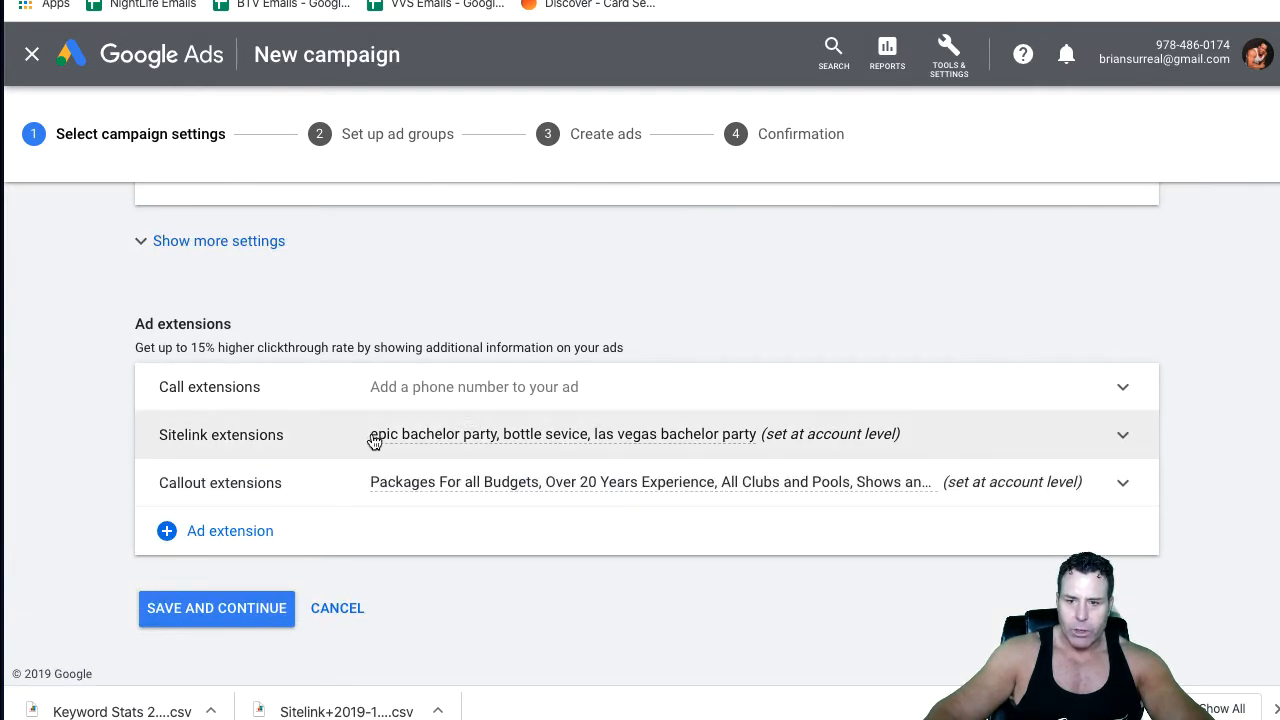
{"action": "mouse_move", "coordinate": [880, 434]}
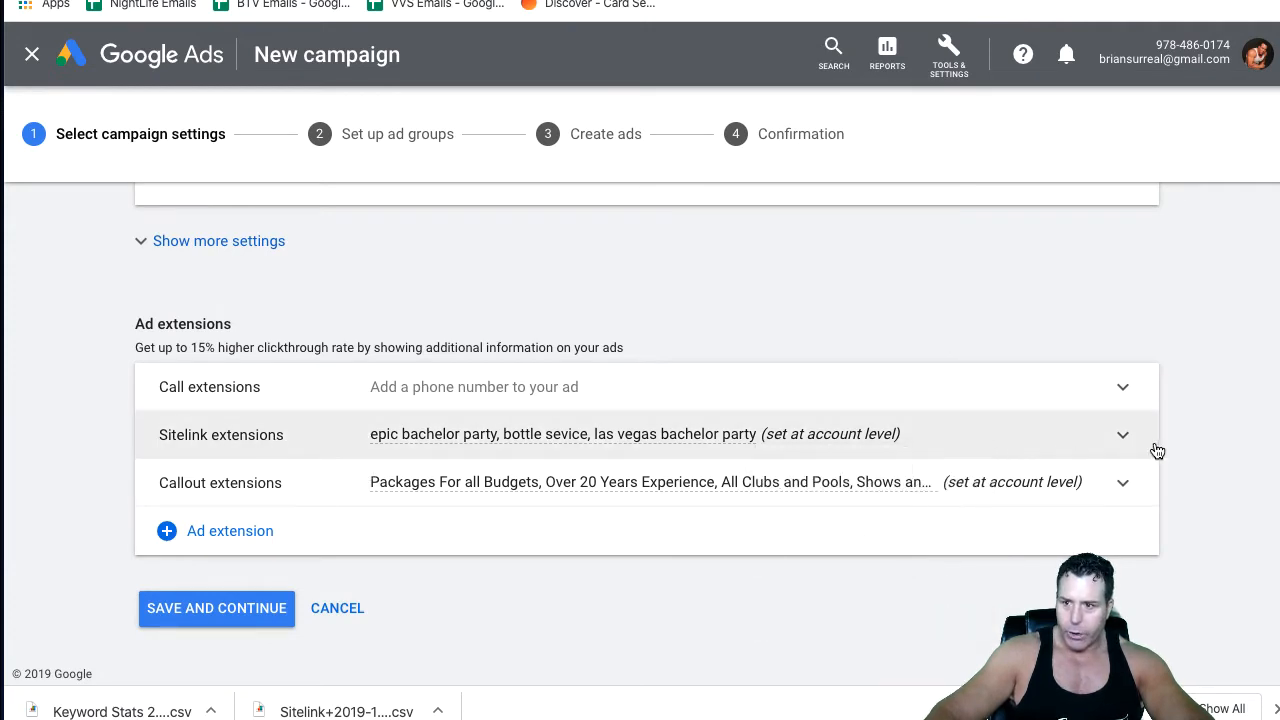
{"action": "left_click", "coordinate": [1135, 438]}
Look through the existing sitelink extensions and open a new sitelink extension form, ready to enter Sitelink 1's text
{"action": "scroll", "coordinate": [600, 515], "scroll_direction": "down", "scroll_amount": 3}
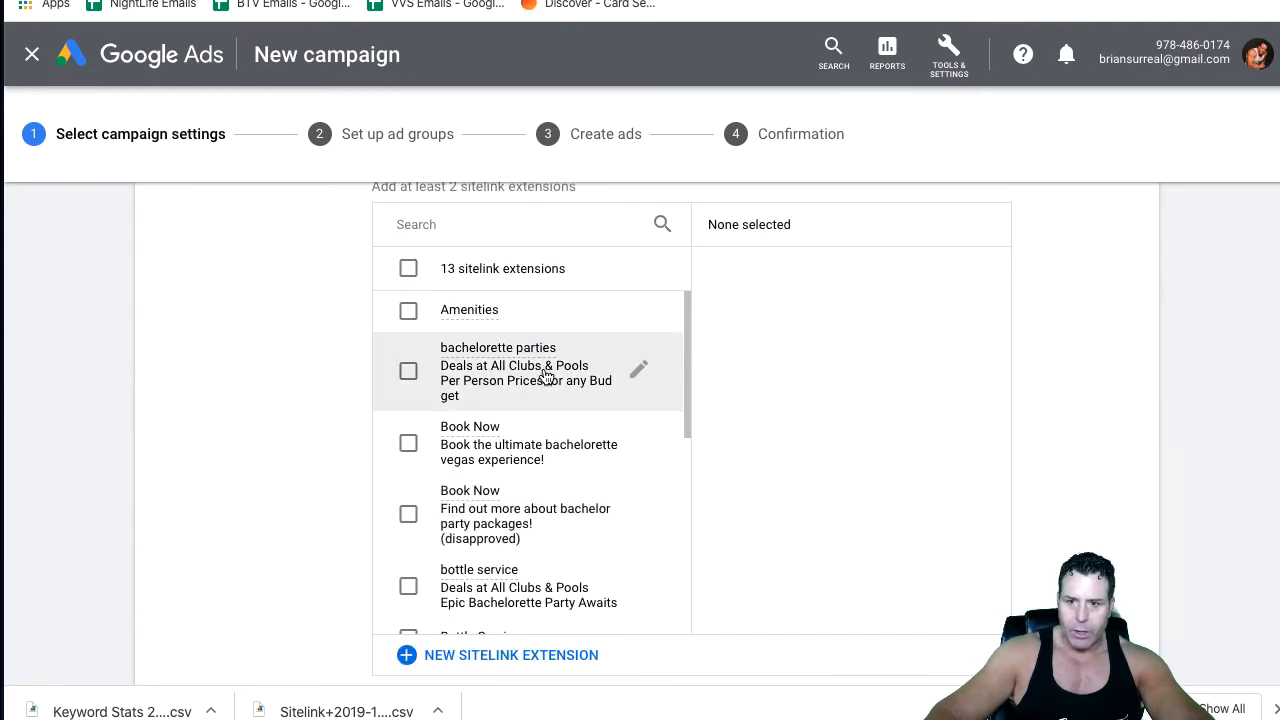
{"action": "scroll", "coordinate": [583, 374], "scroll_direction": "down", "scroll_amount": 2}
{"action": "scroll", "coordinate": [588, 380], "scroll_direction": "up", "scroll_amount": 8}
{"action": "scroll", "coordinate": [590, 400], "scroll_direction": "down", "scroll_amount": 6}
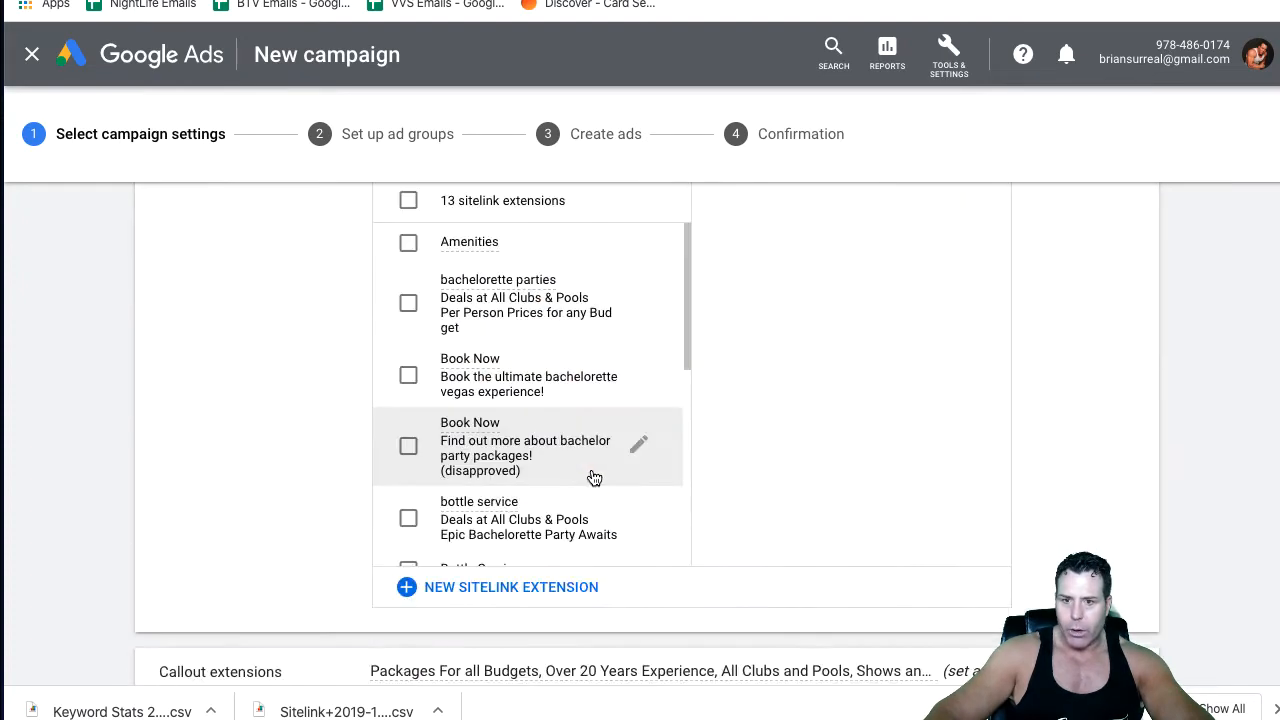
{"action": "scroll", "coordinate": [594, 478], "scroll_direction": "up", "scroll_amount": 1}
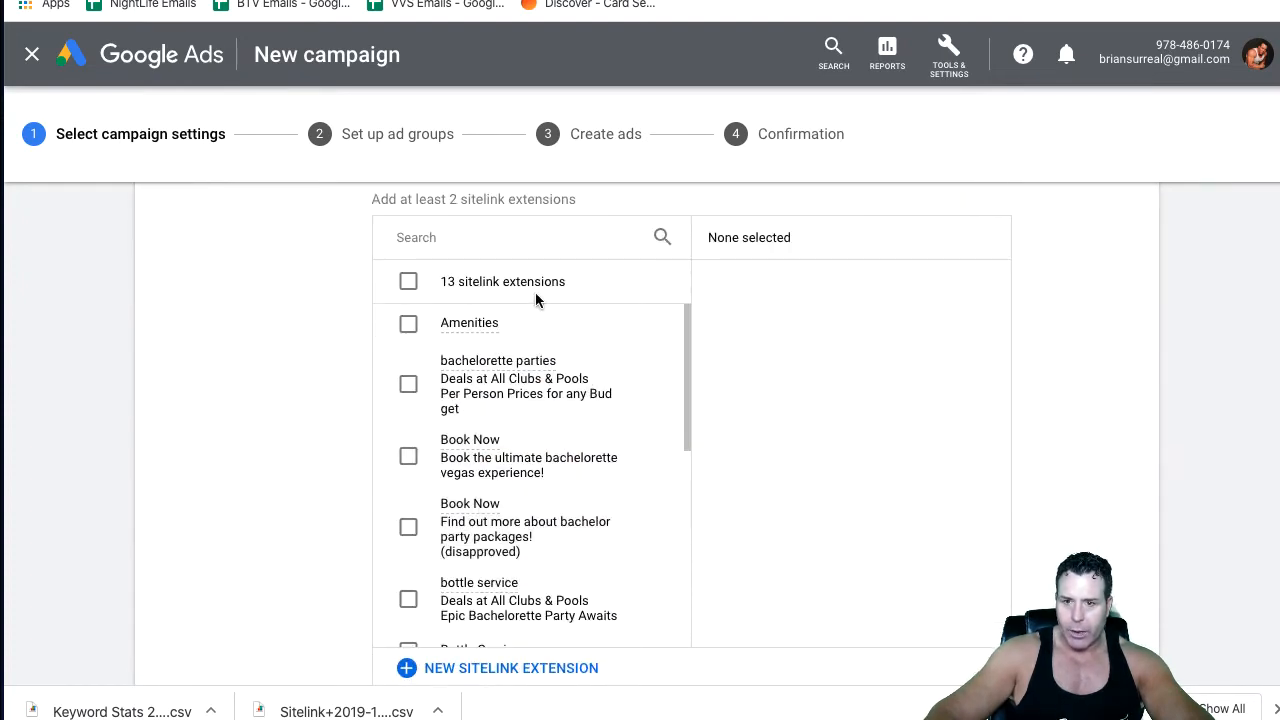
{"action": "scroll", "coordinate": [500, 540], "scroll_direction": "down", "scroll_amount": 1}
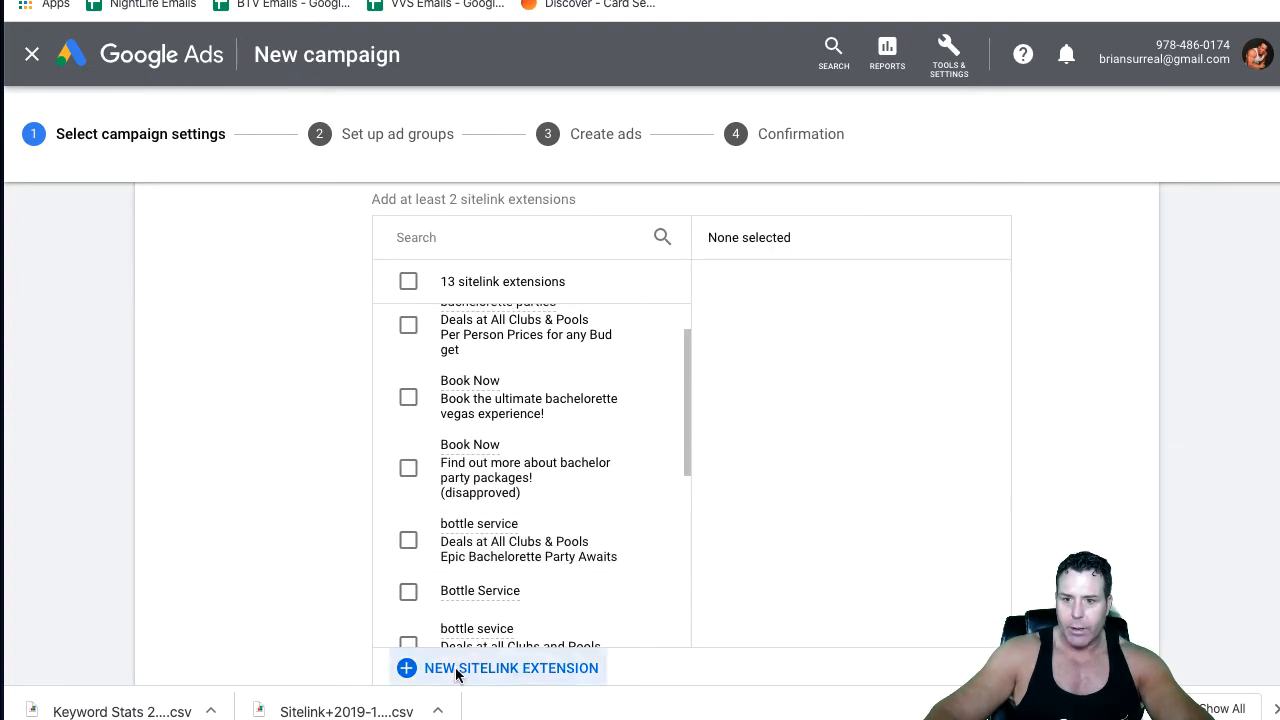
{"action": "left_click", "coordinate": [510, 670]}
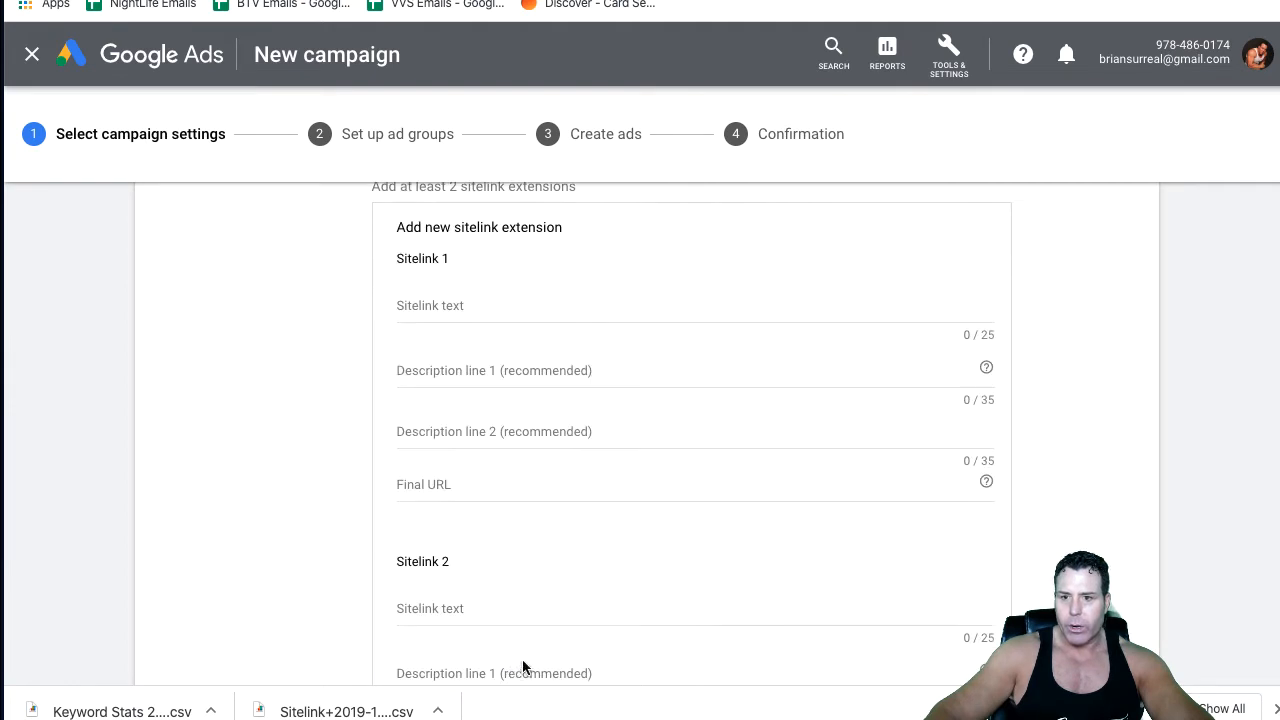
{"action": "left_click", "coordinate": [479, 320]}
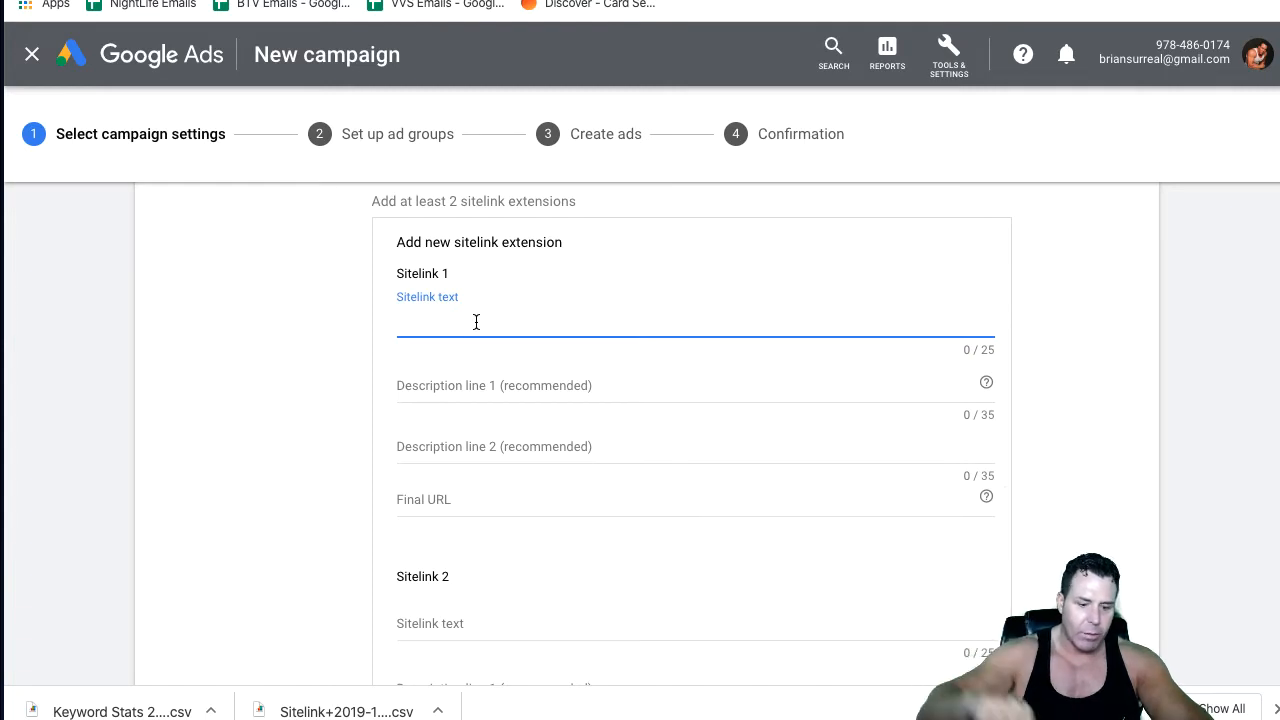
{"action": "type", "text": "Bot"}
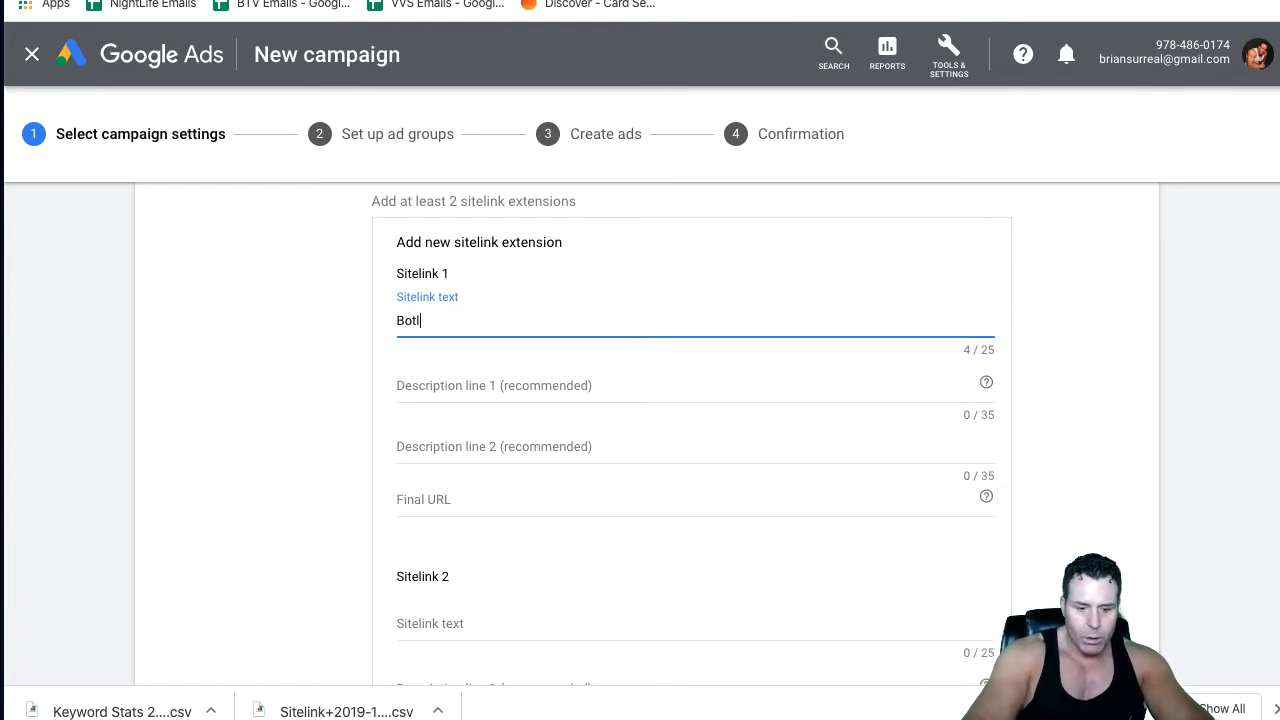
{"action": "type", "text": "t"}
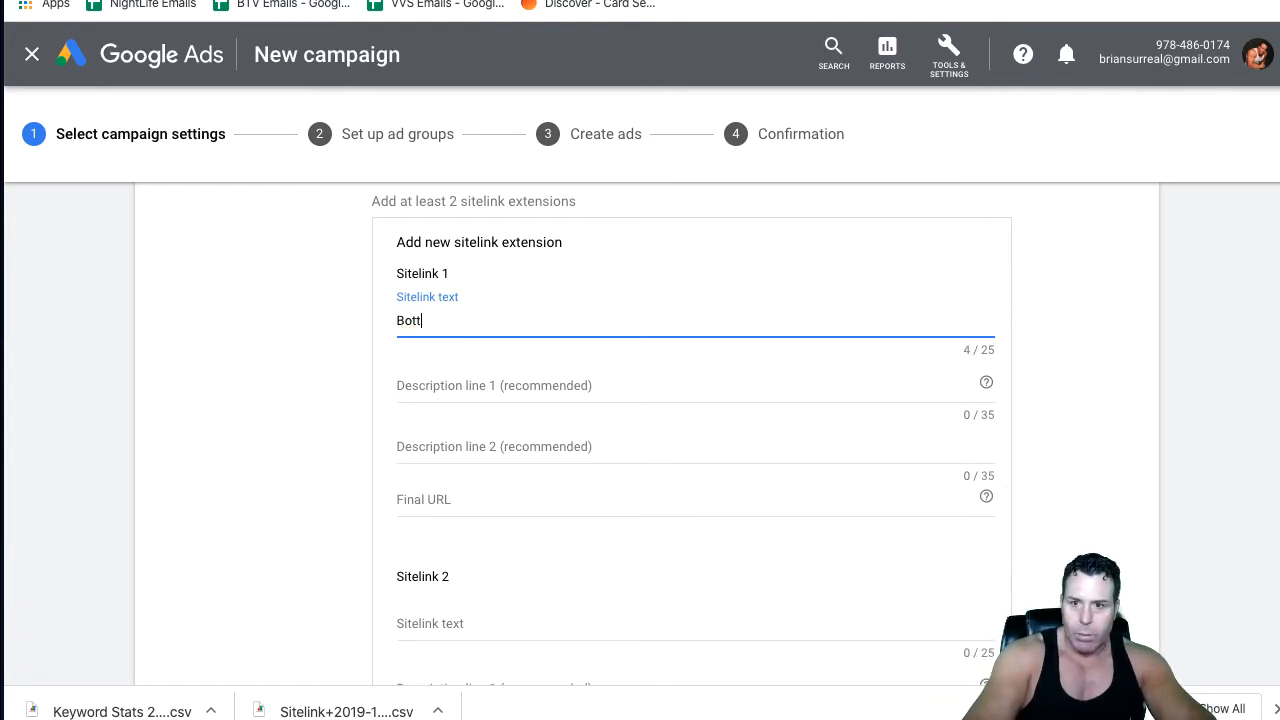
{"action": "type", "text": "le"}
{"action": "key", "text": "BackSpace"}
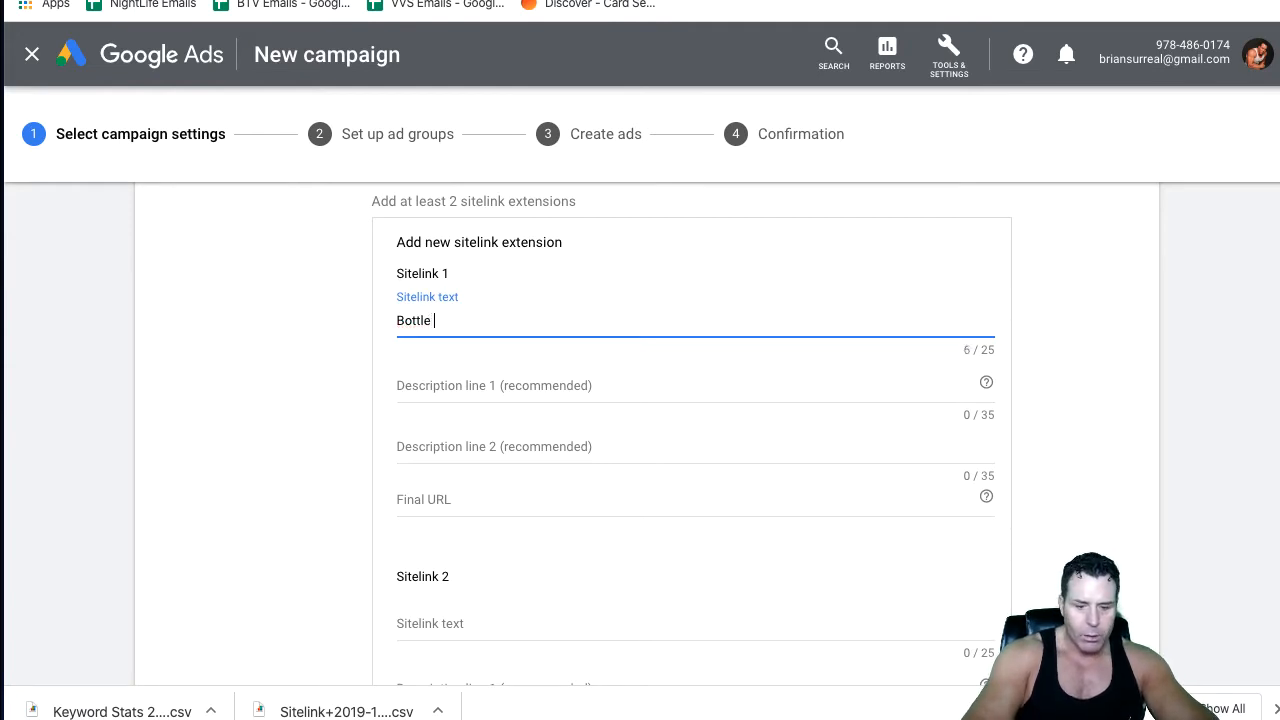
{"action": "key", "text": "BackSpace"}
{"action": "key", "text": "BackSpace"}
{"action": "key", "text": "BackSpace"}
{"action": "key", "text": "BackSpace"}
{"action": "key", "text": "BackSpace"}
{"action": "key", "text": "BackSpace"}
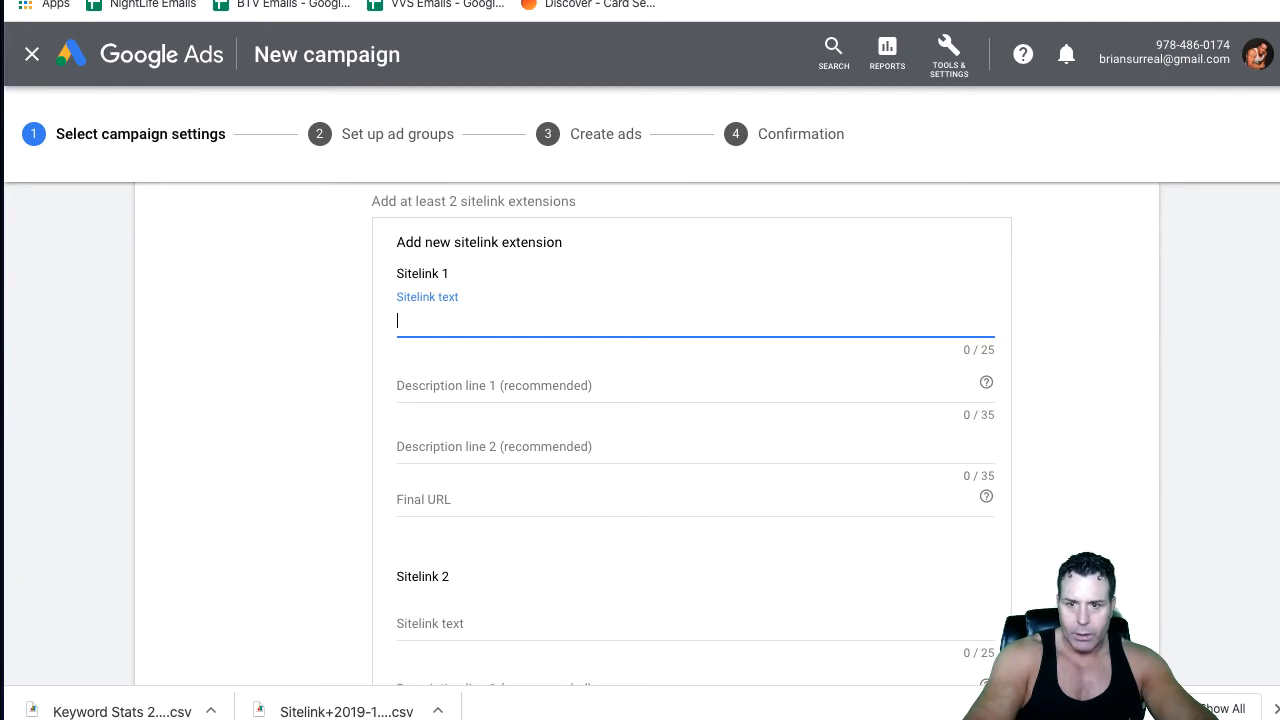
Enter "bottle service vegas" as the sitelink text of Sitelink 1
{"action": "type", "text": "bott"}
{"action": "key", "text": "BackSpace"}
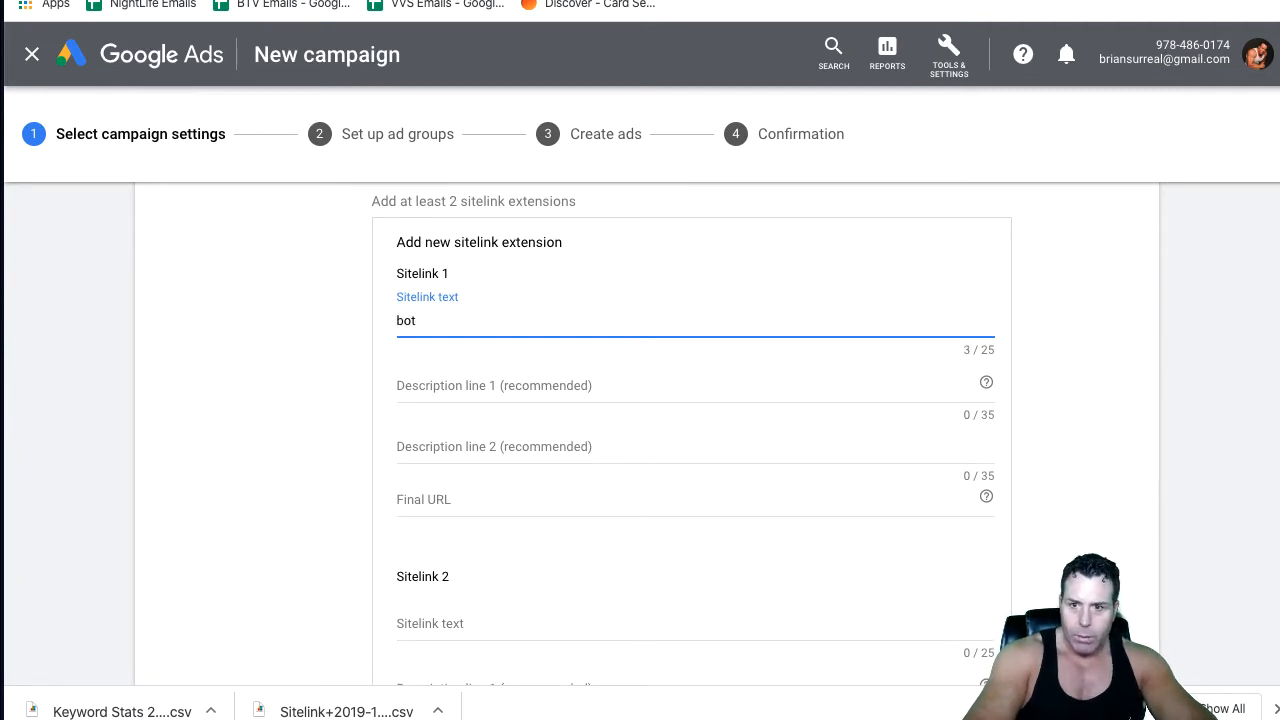
{"action": "type", "text": "tle"}
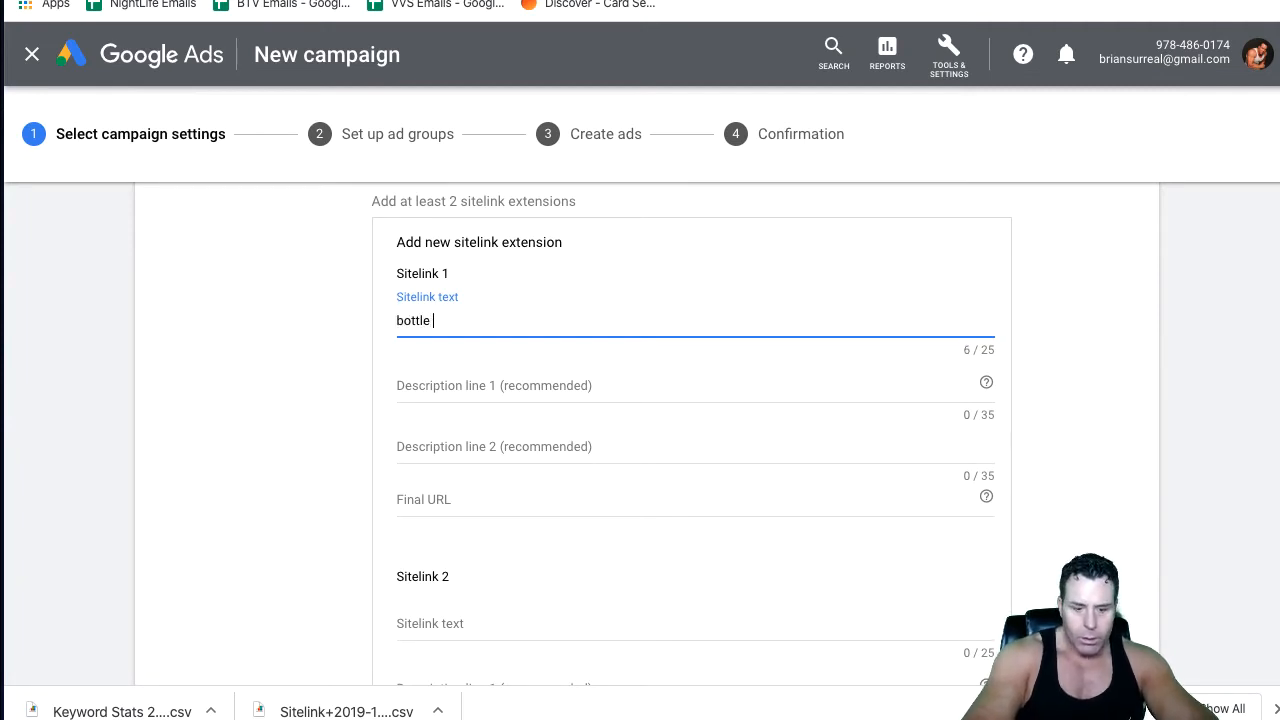
{"action": "type", "text": " selc"}
{"action": "key", "text": "BackSpace"}
{"action": "key", "text": "BackSpace"}
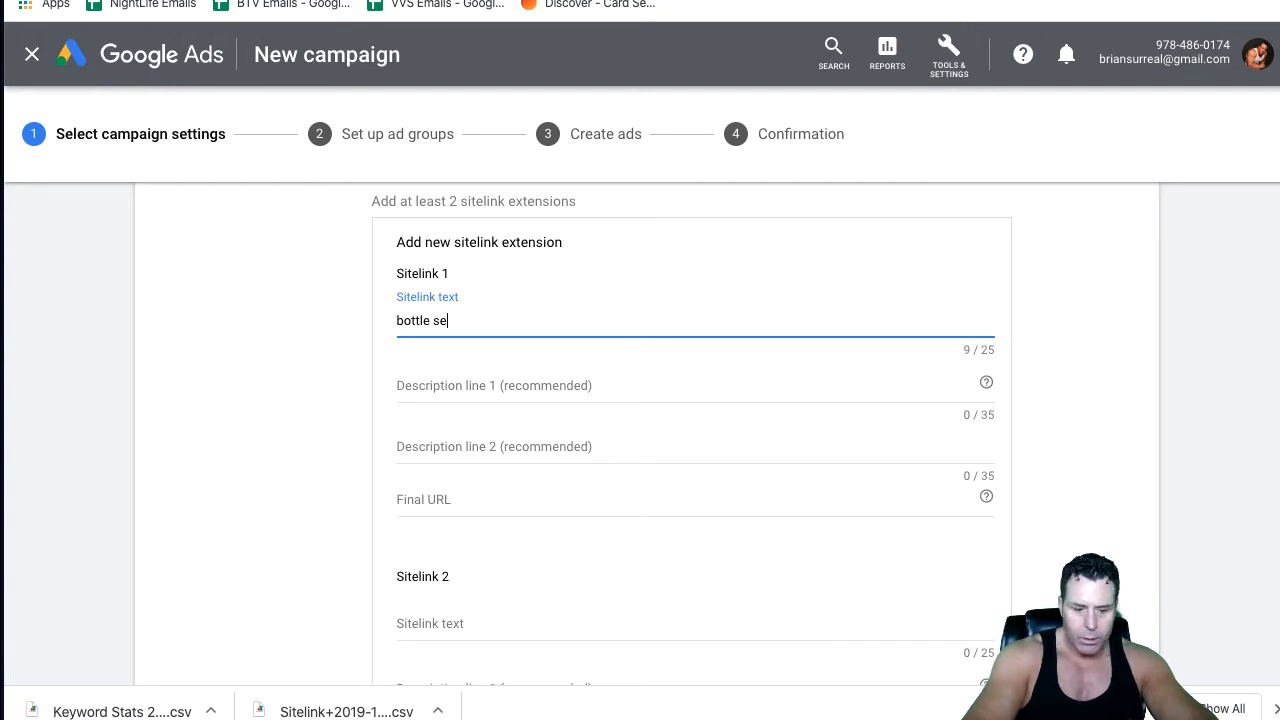
{"action": "type", "text": "rvice"}
{"action": "key", "text": "BackSpace"}
{"action": "key", "text": "BackSpace"}
{"action": "key", "text": "BackSpace"}
{"action": "key", "text": "BackSpace"}
{"action": "key", "text": "BackSpace"}
{"action": "type", "text": "t"}
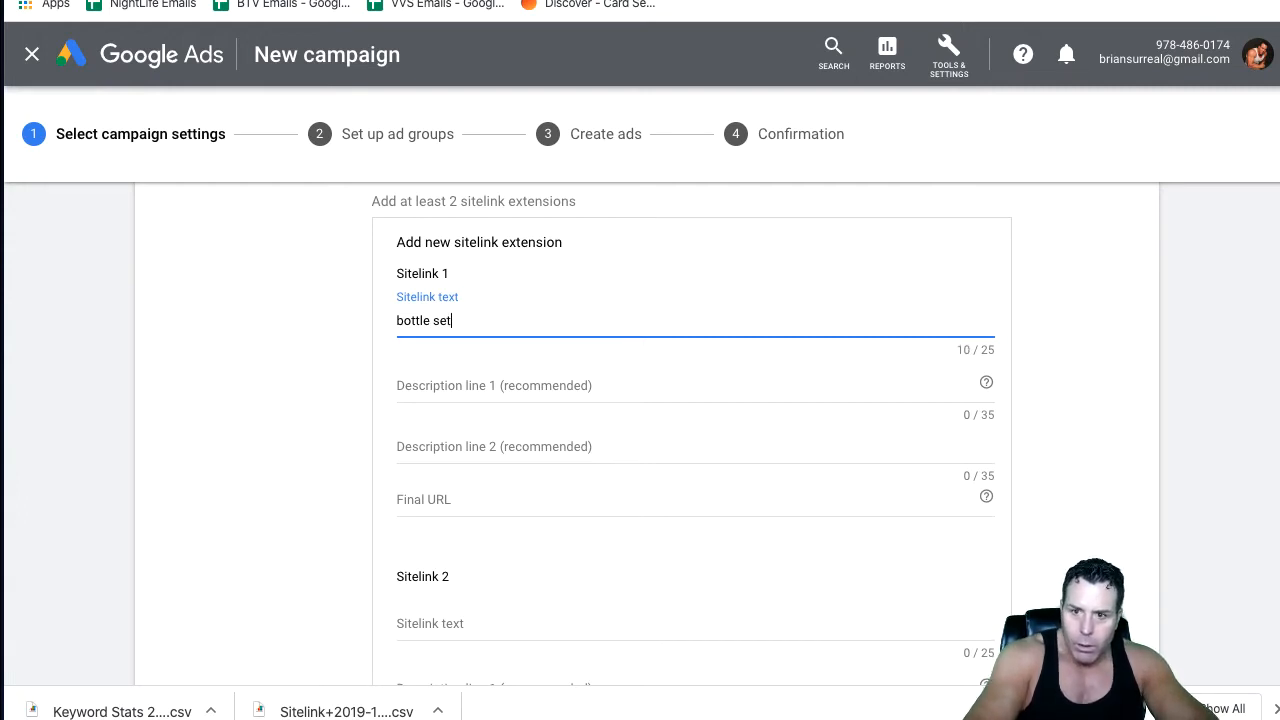
{"action": "key", "text": "BackSpace"}
{"action": "type", "text": "rvic"}
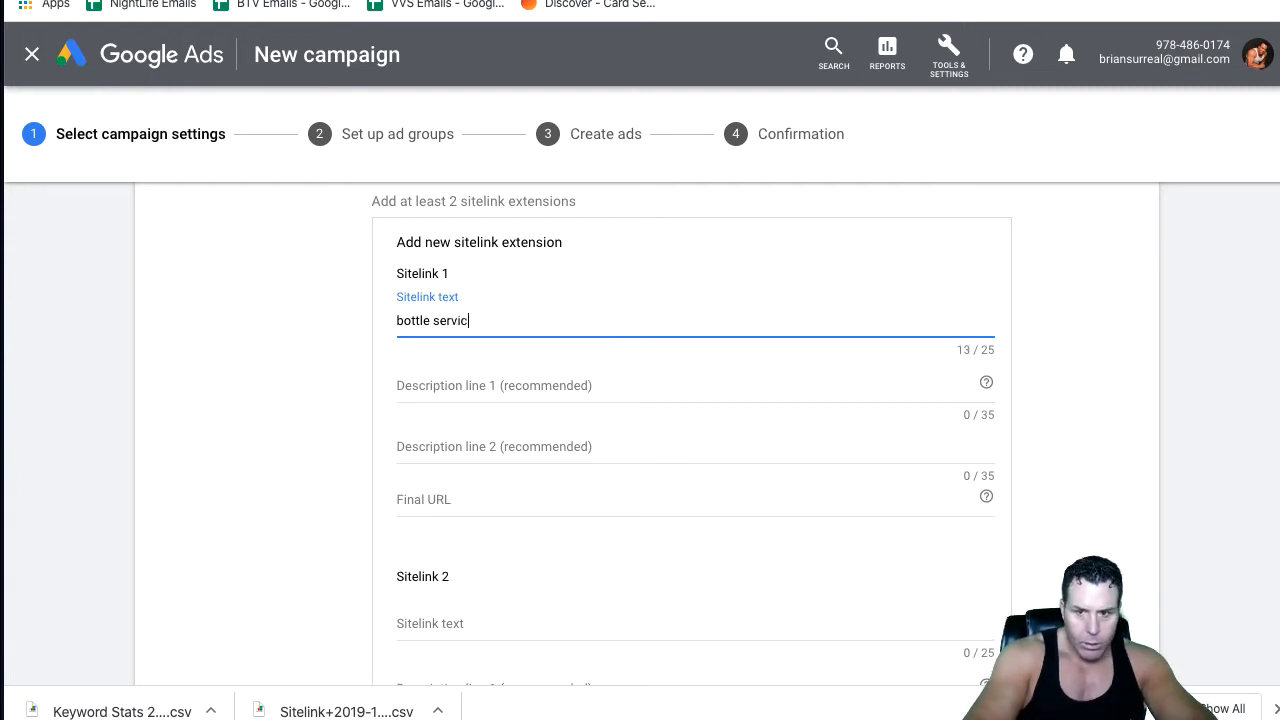
{"action": "type", "text": "e vegas"}
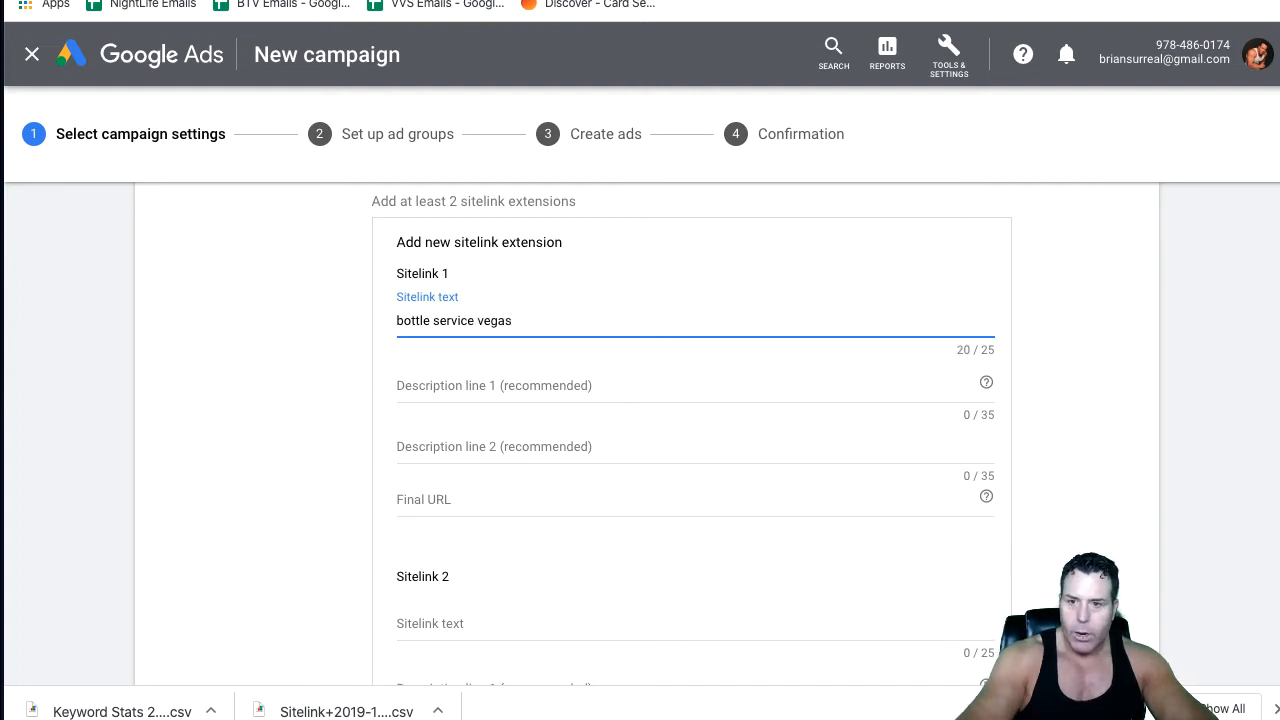
Fill in description line 1 of Sitelink 1 with "Best Deals on Bottle Service in Las Vegas"
{"action": "left_click", "coordinate": [481, 383]}
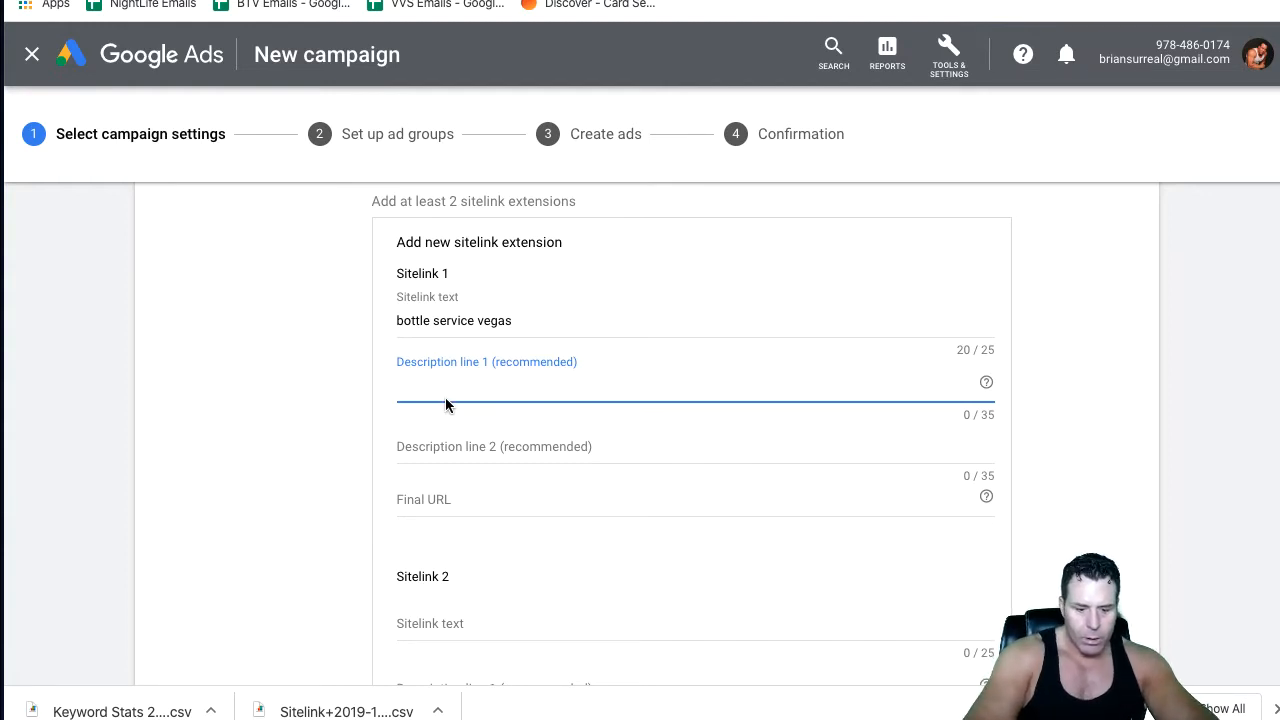
{"action": "type", "text": "Best "}
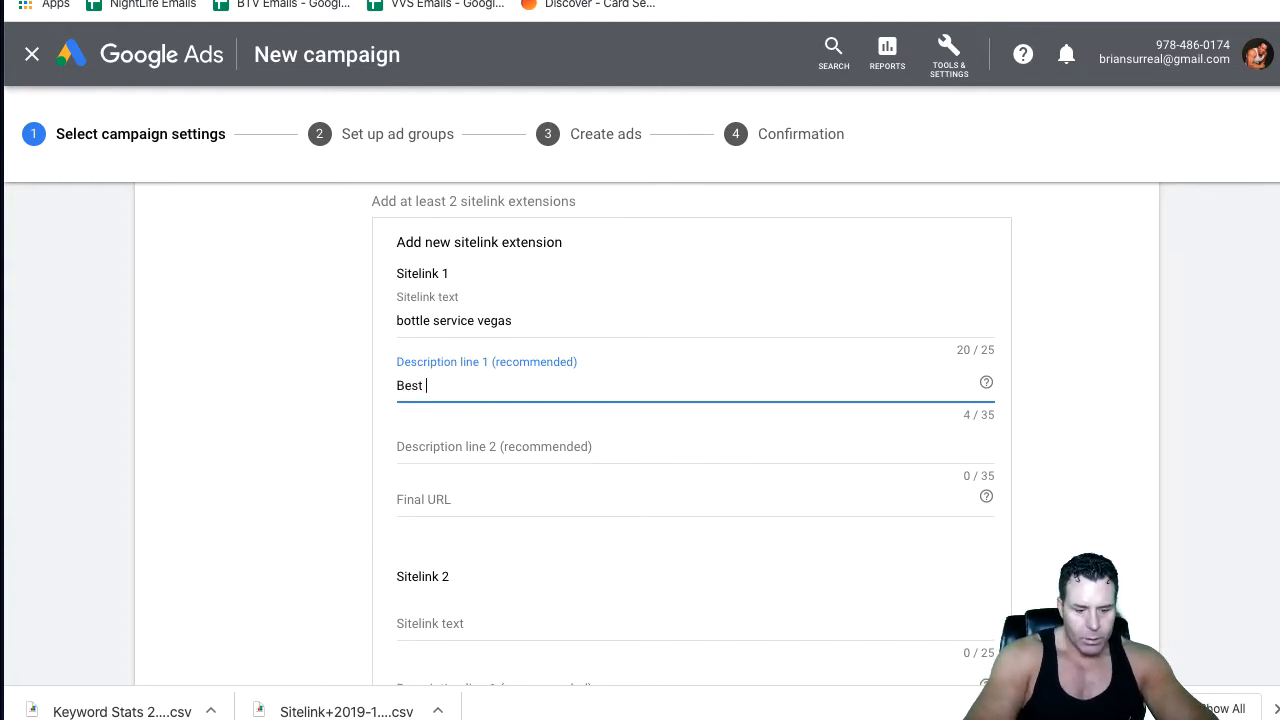
{"action": "type", "text": "Dest"}
{"action": "key", "text": "BackSpace"}
{"action": "key", "text": "BackSpace"}
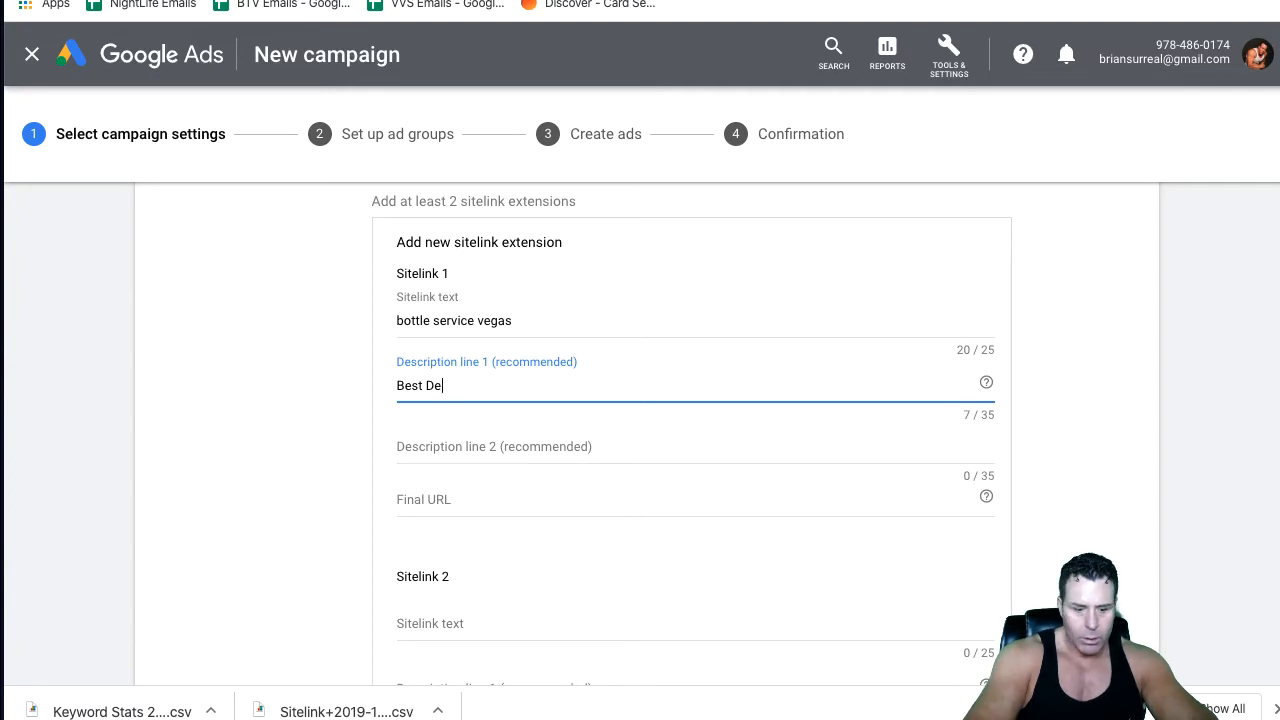
{"action": "type", "text": "als on Bottle "}
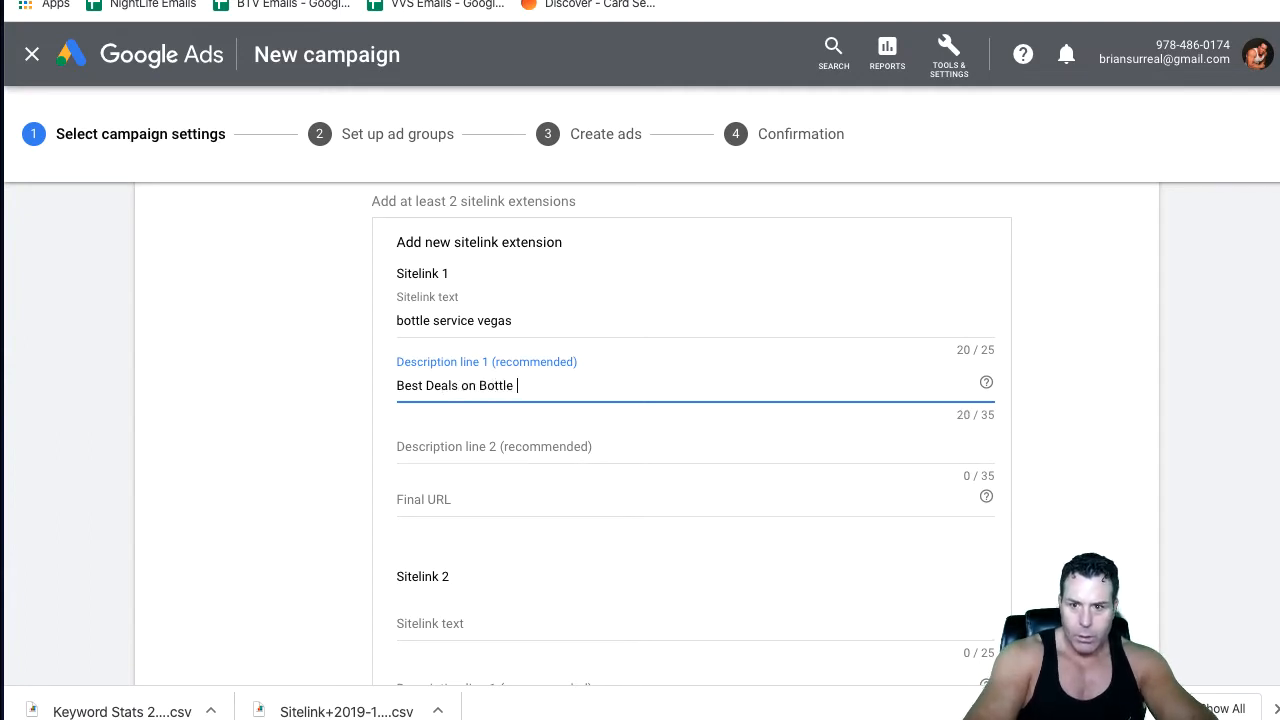
{"action": "type", "text": "Service in L"}
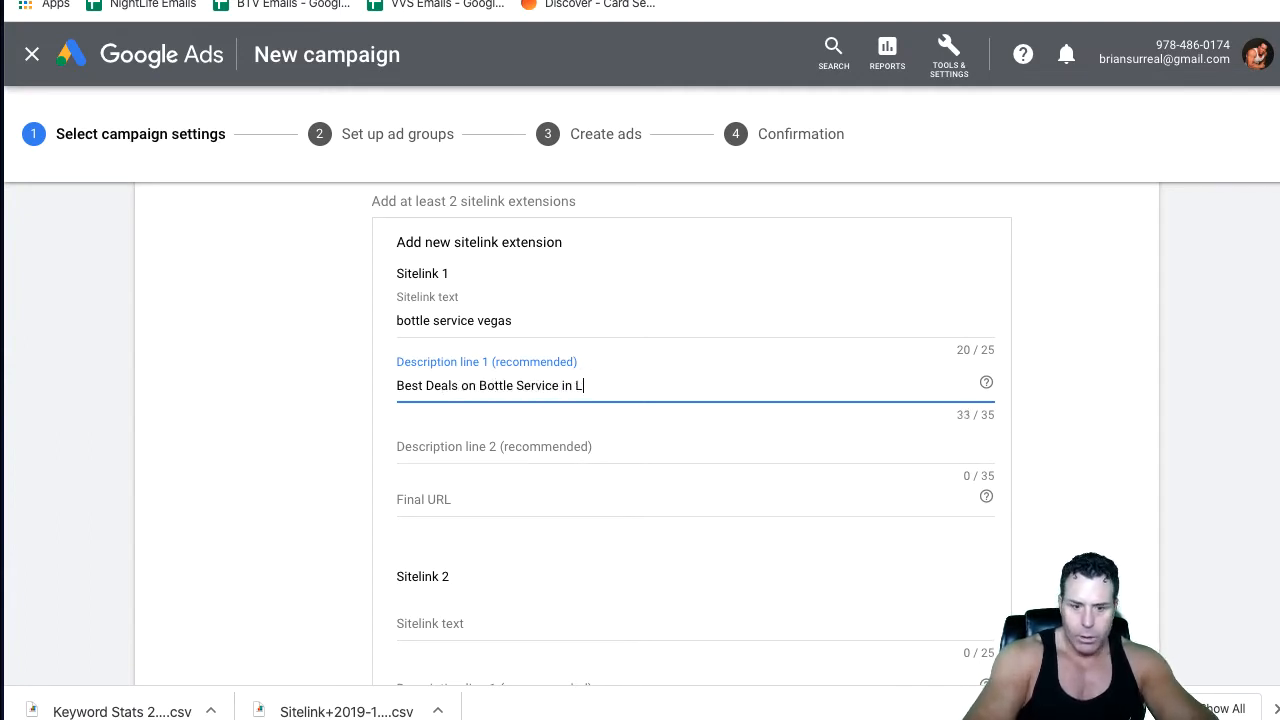
{"action": "type", "text": "as  Vegas"}
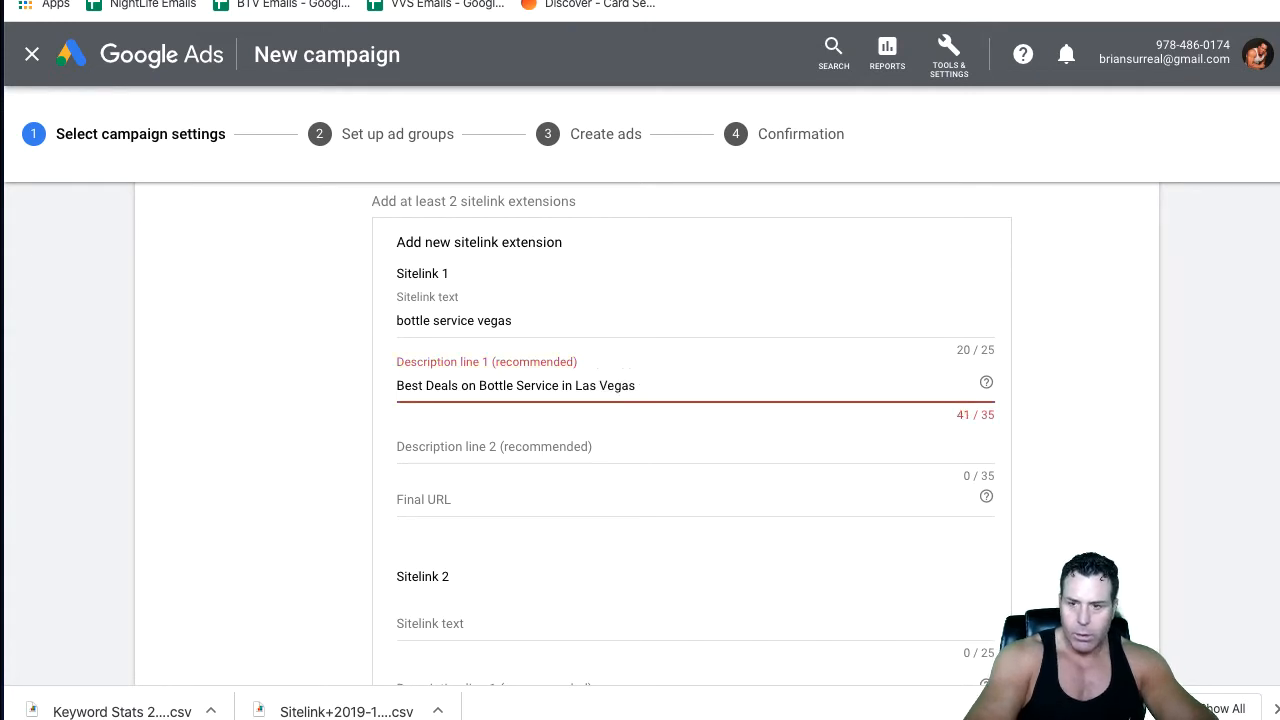
Shorten description line 1 of Sitelink 1 to "Best Deals on Bottle Service in Vegas"
{"action": "key", "text": "BackSpace"}
{"action": "key", "text": "BackSpace"}
{"action": "key", "text": "BackSpace"}
{"action": "key", "text": "BackSpace"}
{"action": "key", "text": "BackSpace"}
{"action": "key", "text": "BackSpace"}
{"action": "key", "text": "BackSpace"}
{"action": "key", "text": "BackSpace"}
{"action": "key", "text": "BackSpace"}
{"action": "key", "text": "BackSpace"}
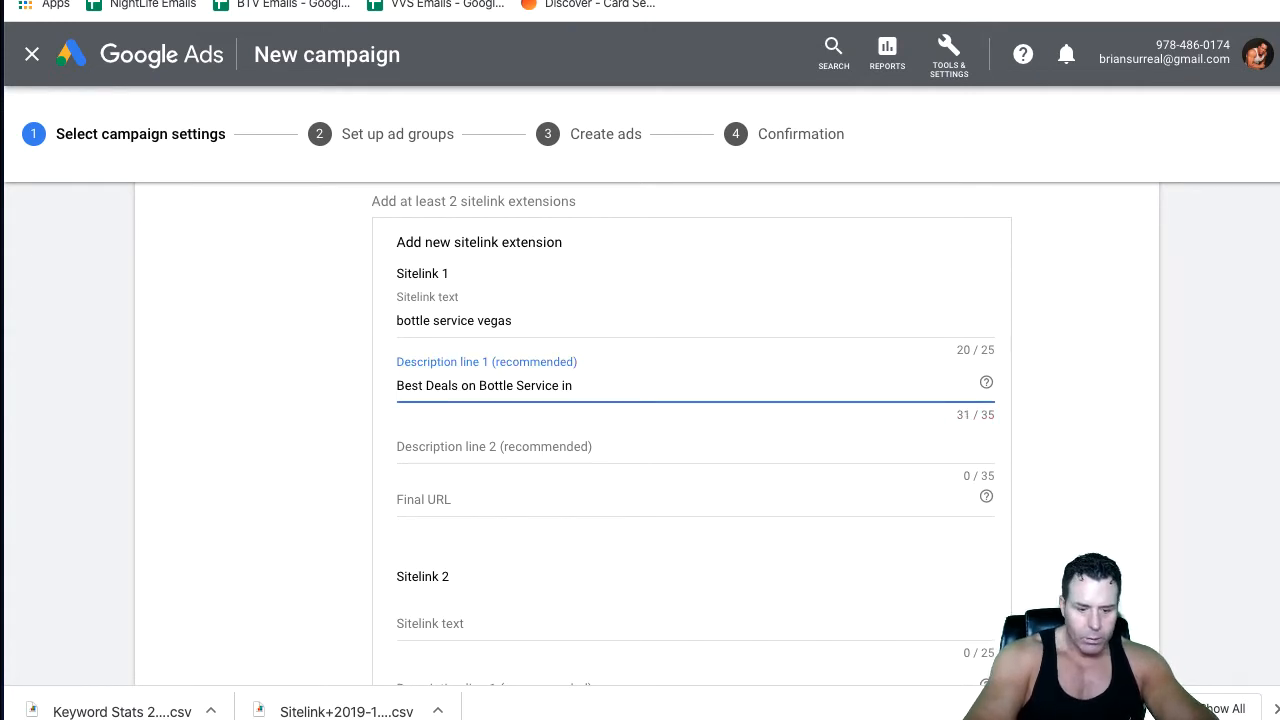
{"action": "type", "text": "Vegas"}
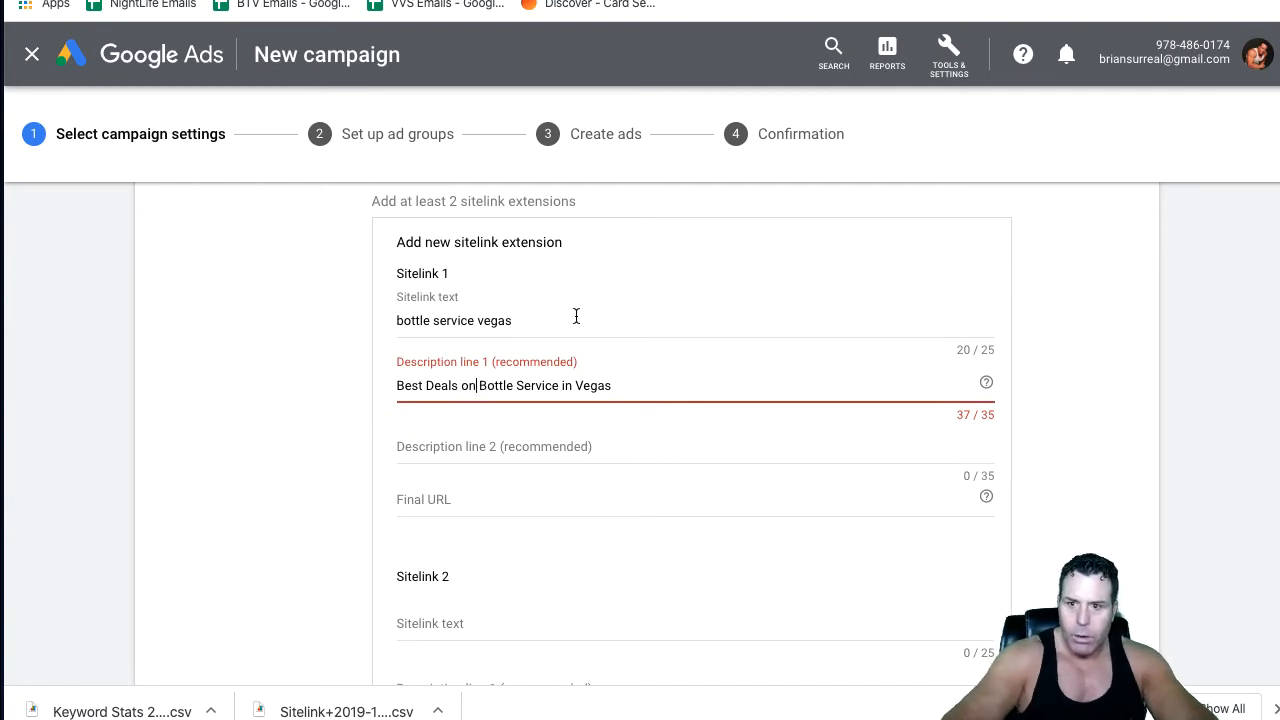
Cut the location ending from Sitelink 1's description line 1 so that it reads "Best Deals on Bottle Service"
{"action": "left_click", "coordinate": [576, 385]}
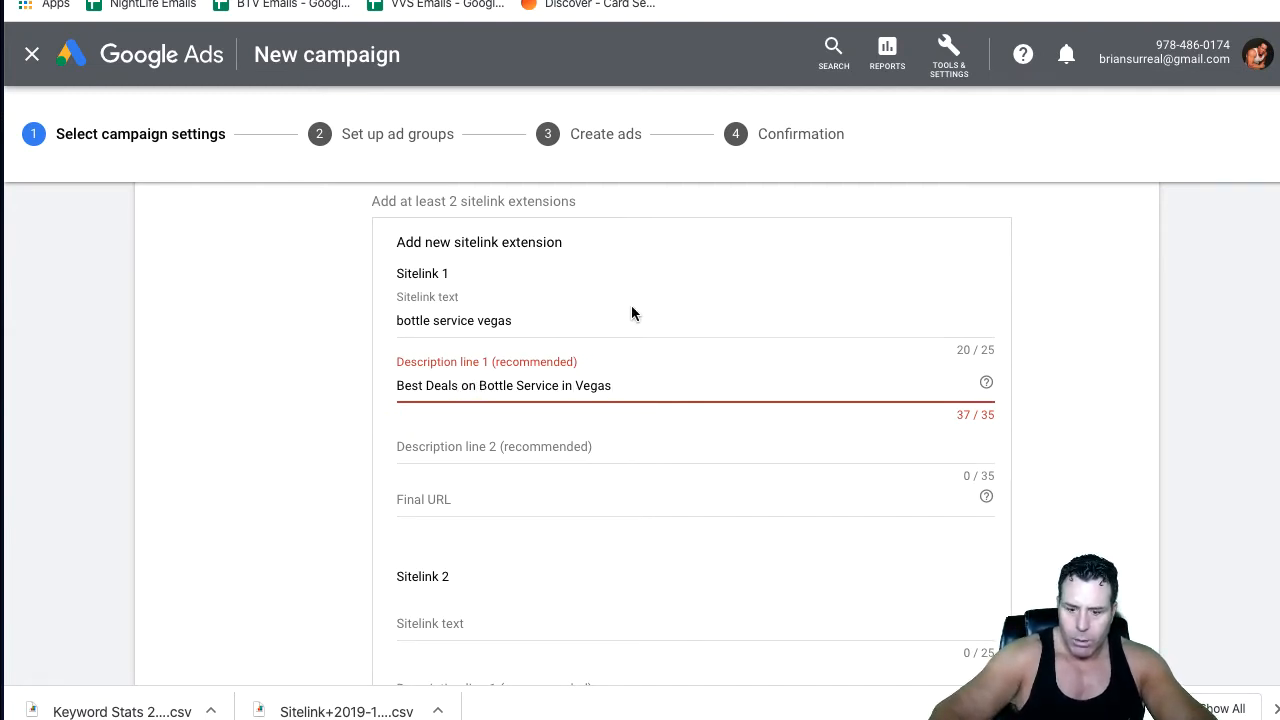
{"action": "key", "text": "BackSpace"}
{"action": "key", "text": "BackSpace"}
{"action": "key", "text": "BackSpace"}
{"action": "key", "text": "BackSpace"}
{"action": "key", "text": "Delete"}
{"action": "key", "text": "Delete"}
{"action": "key", "text": "Delete"}
{"action": "key", "text": "Delete"}
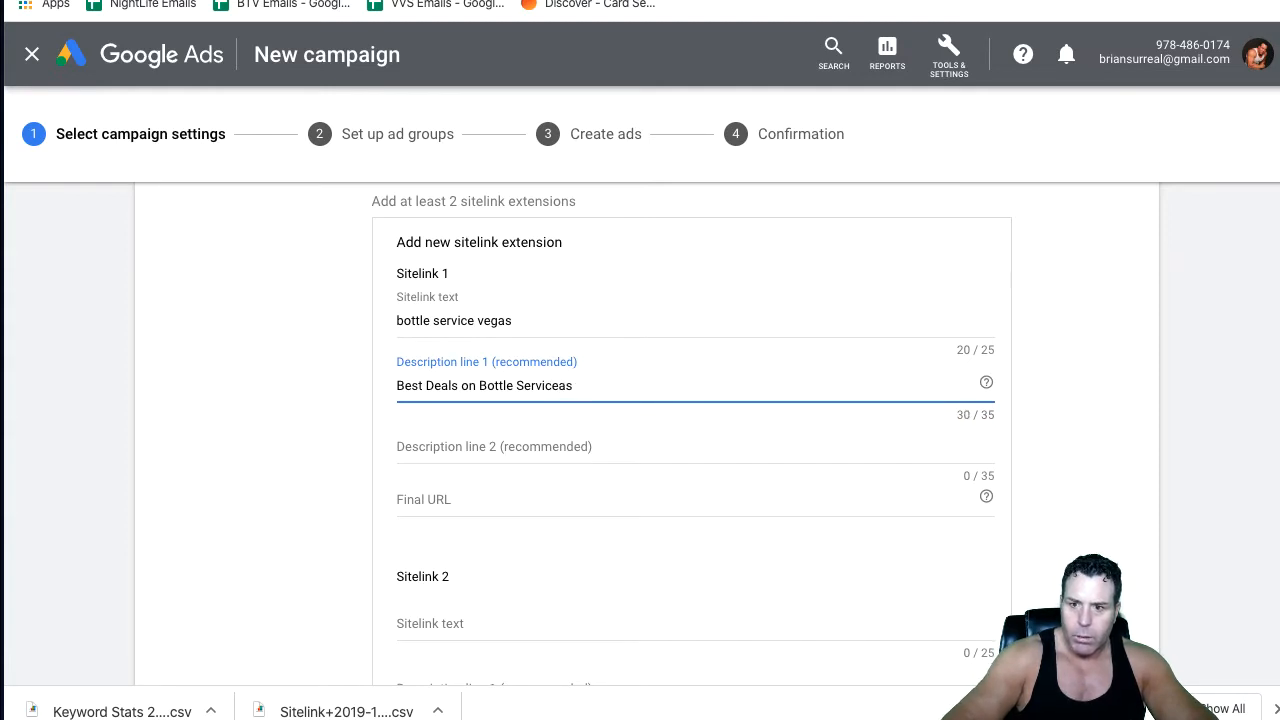
Fill in description line 2 of Sitelink 1 with "Party Packages for all Budgets"
{"action": "left_click", "coordinate": [413, 448]}
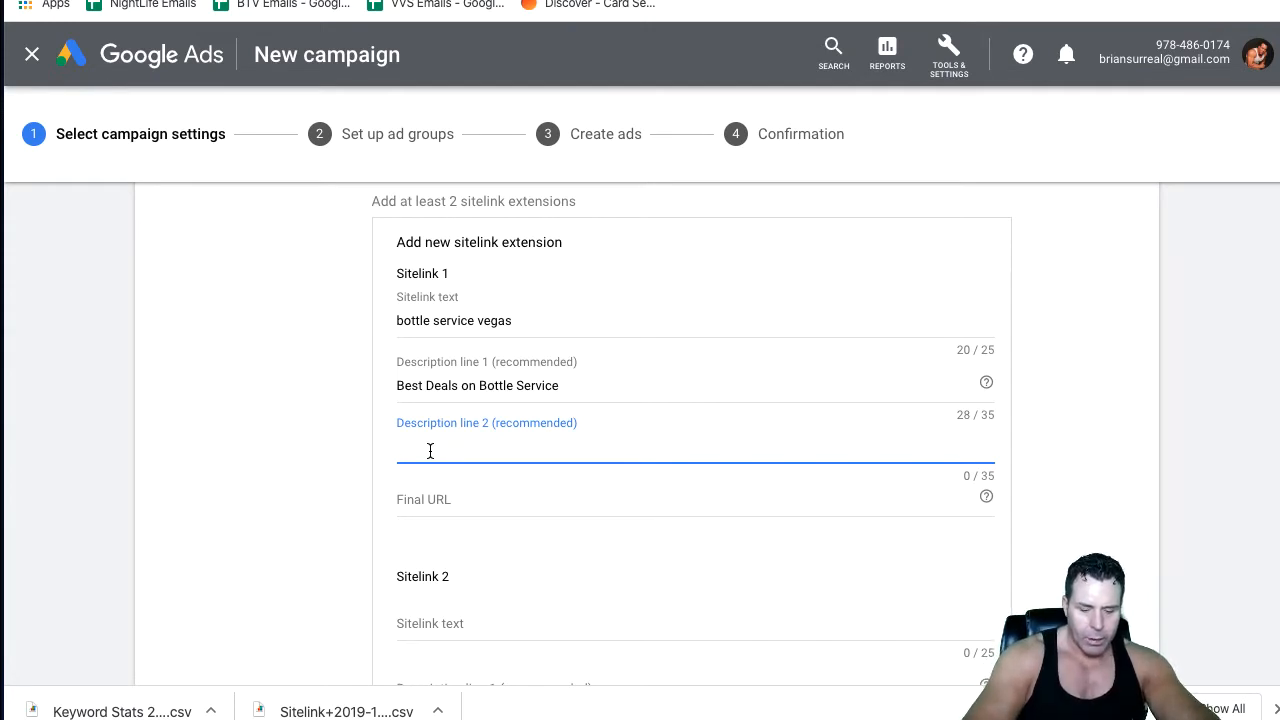
{"action": "type", "text": "Party"}
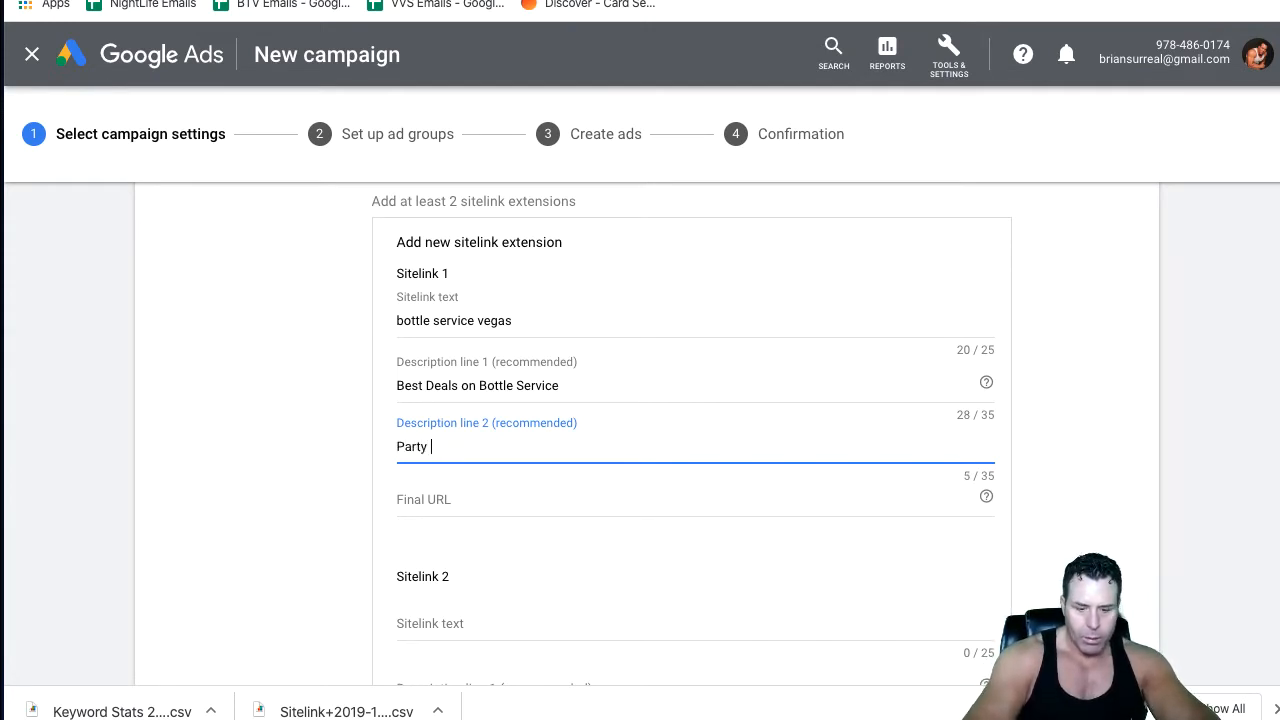
{"action": "type", "text": " Packa"}
{"action": "key", "text": "BackSpace"}
{"action": "key", "text": "BackSpace"}
{"action": "type", "text": "ka"}
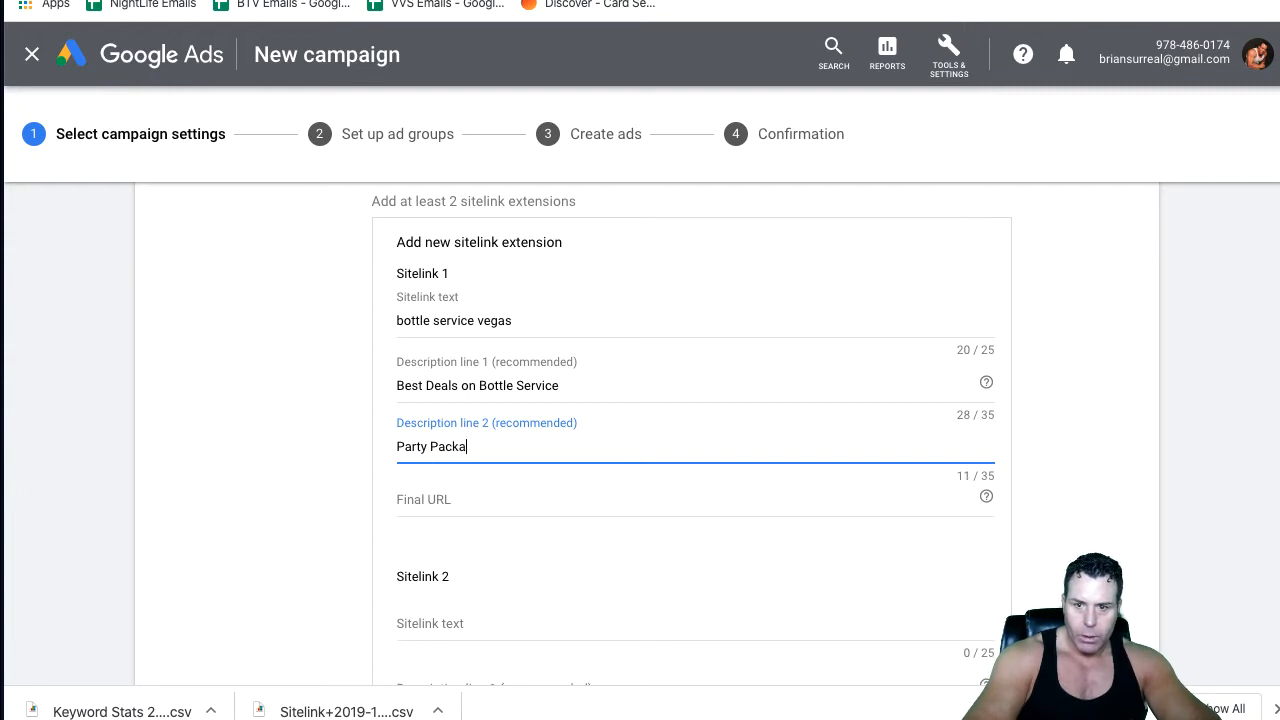
{"action": "type", "text": "f"}
{"action": "type", "text": "ge"}
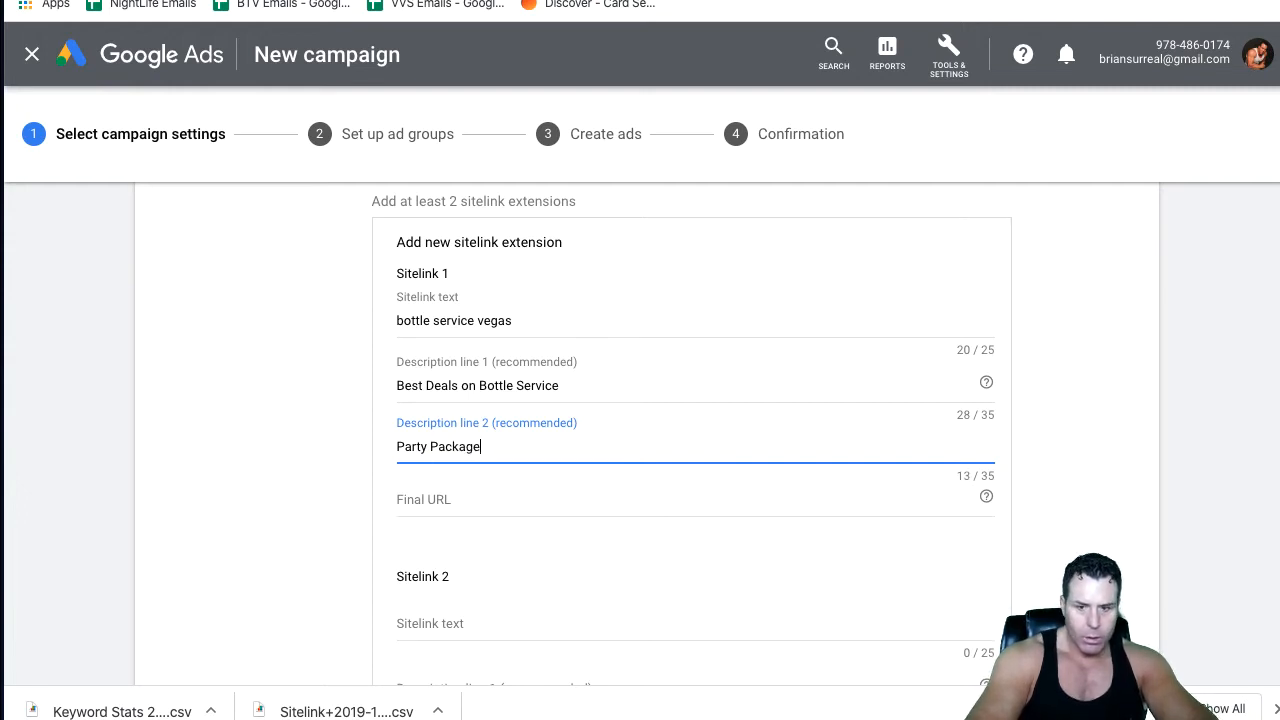
{"action": "type", "text": "s for "}
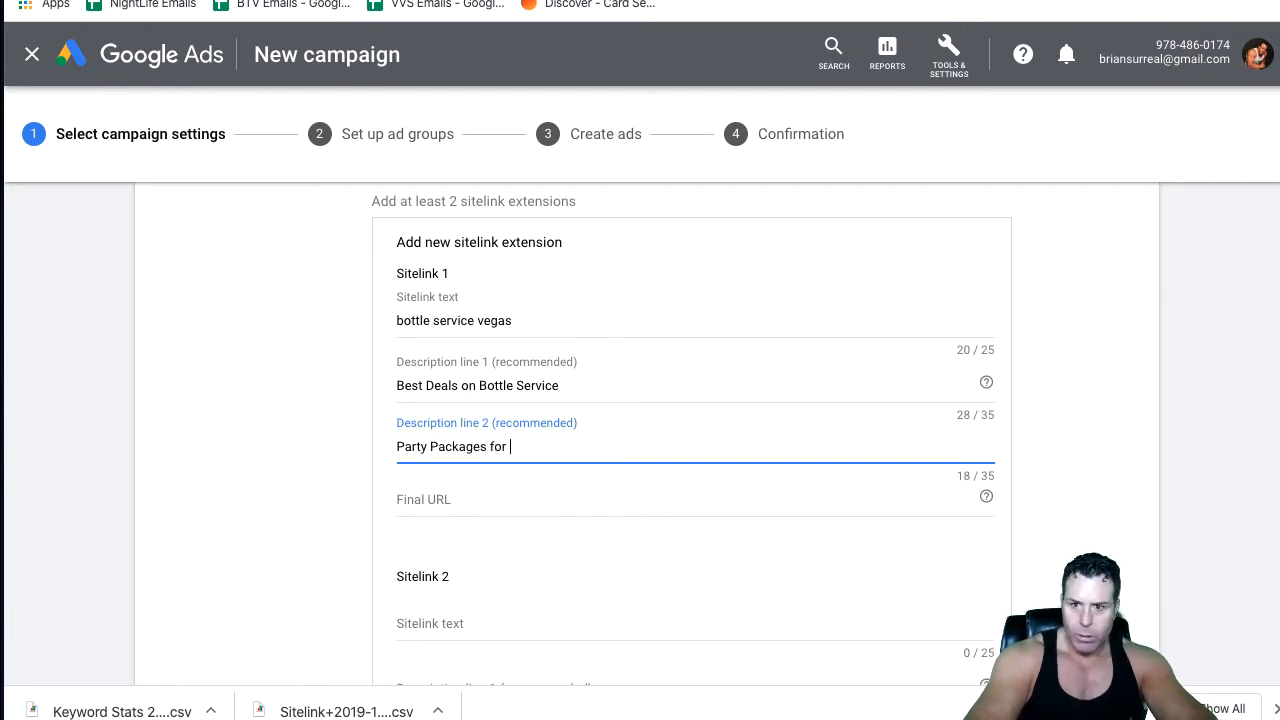
{"action": "type", "text": "all Bud"}
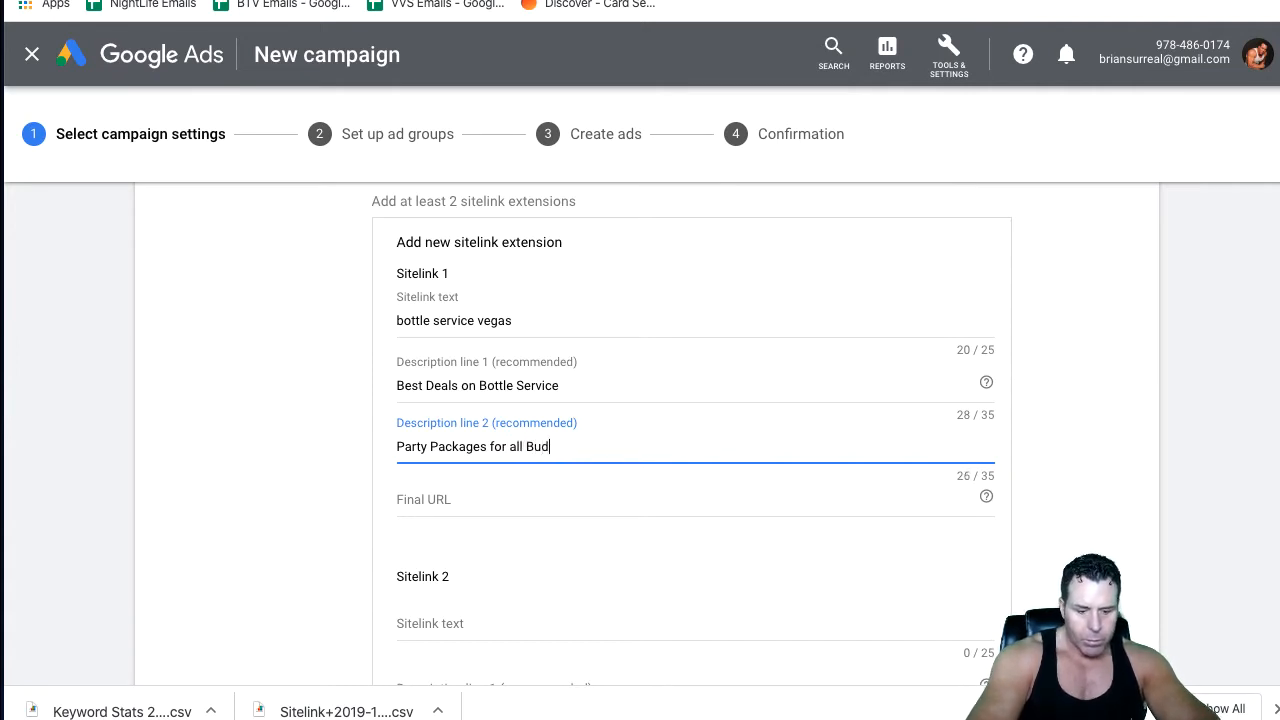
{"action": "type", "text": "dgets"}
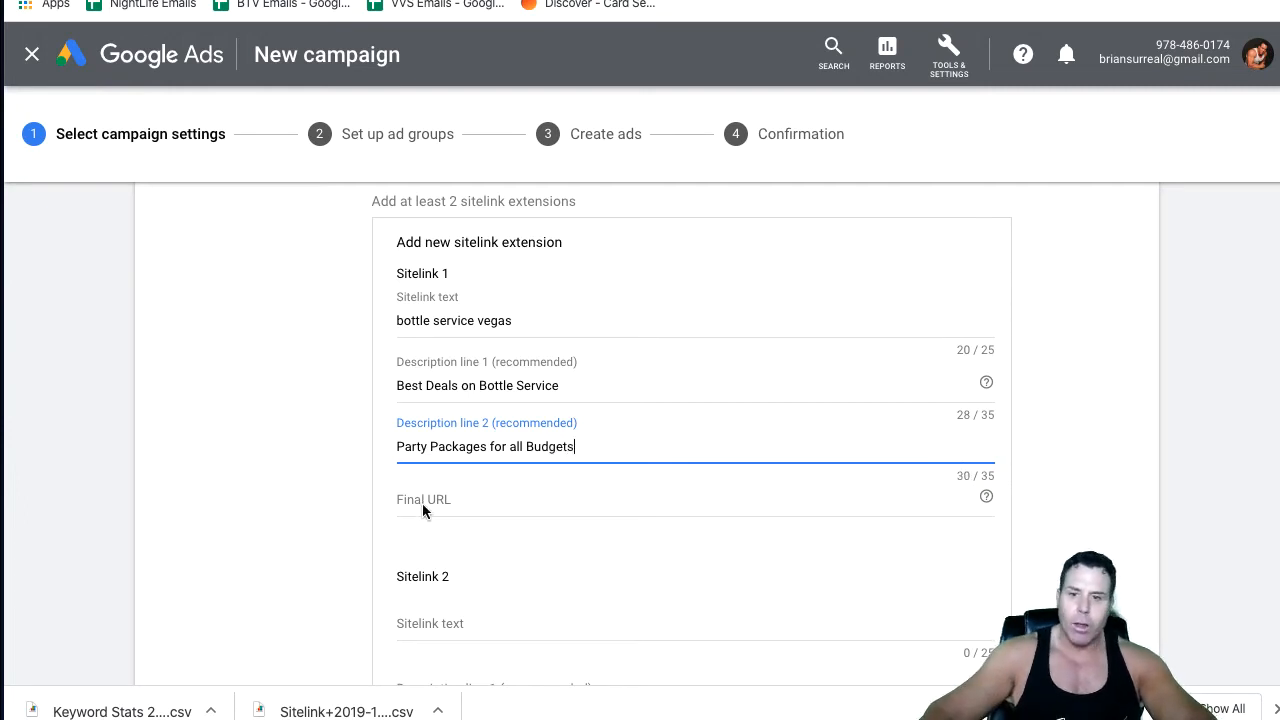
Check the landing page URLs in the Adwords Campaign Planning Worksheet and return to the Sitelink 1 form
{"action": "left_click", "coordinate": [463, 507]}
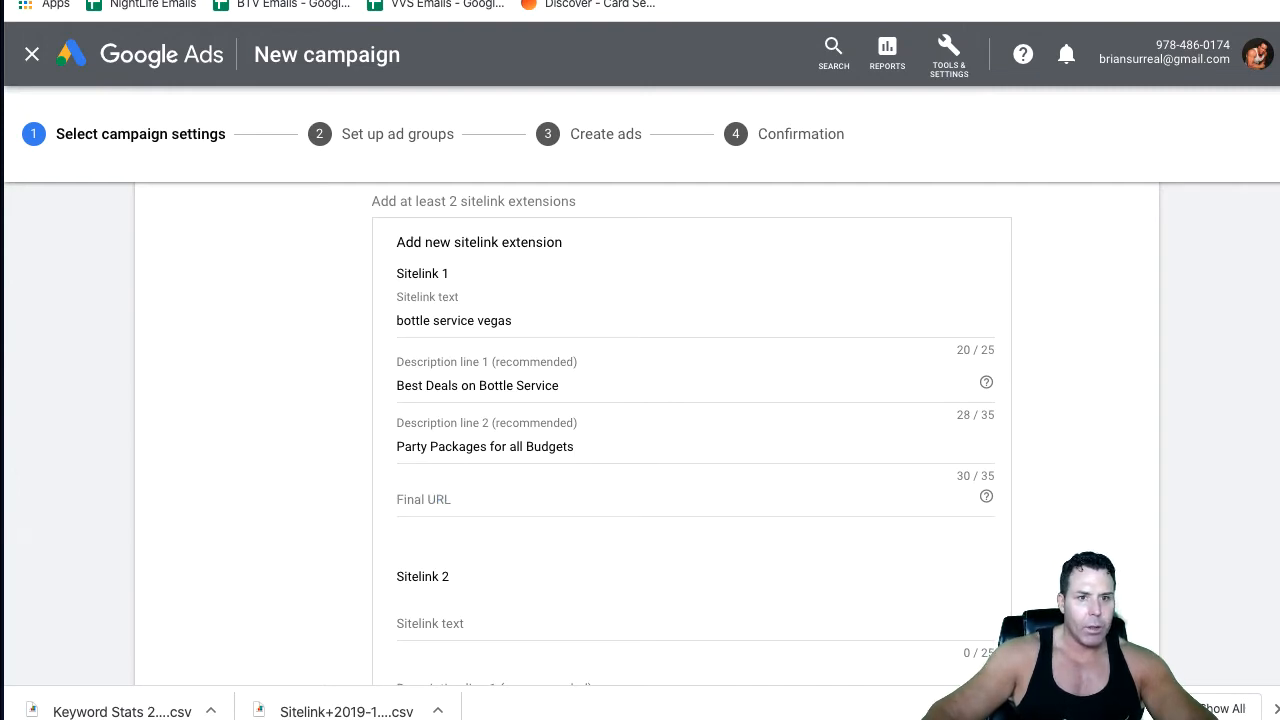
{"action": "key", "text": "super+grave"}
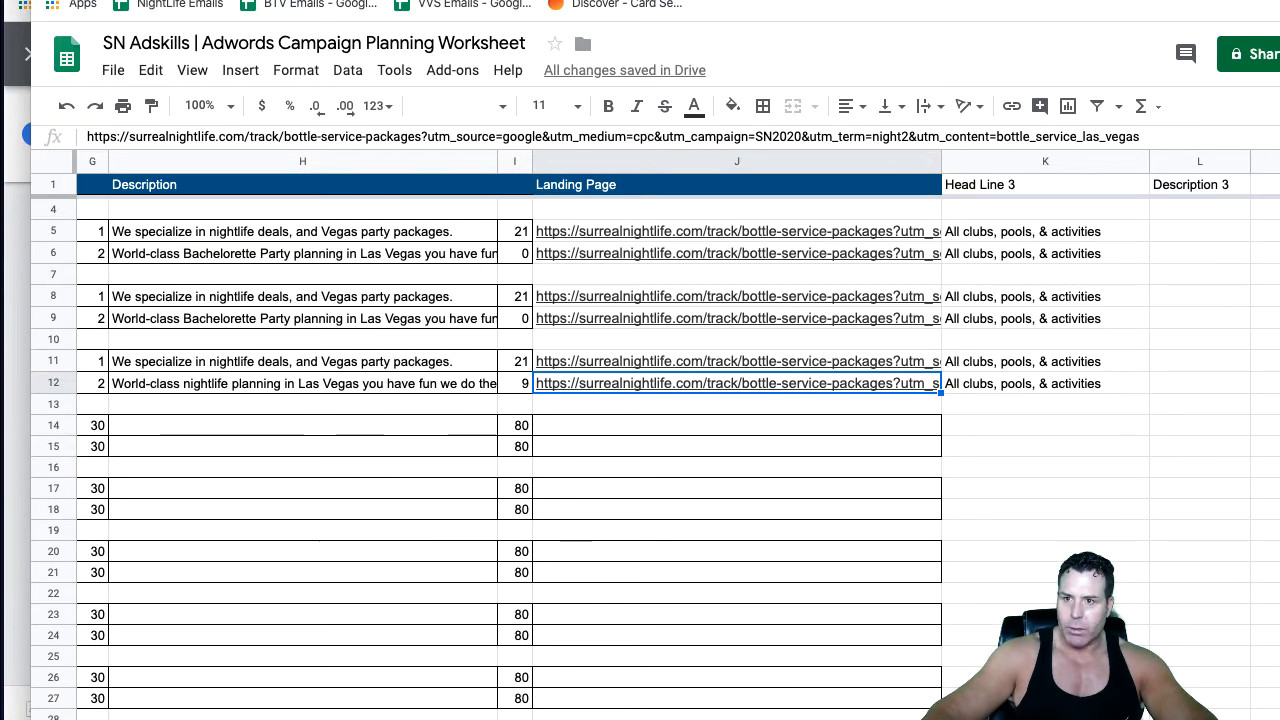
{"action": "key", "text": "super+grave"}
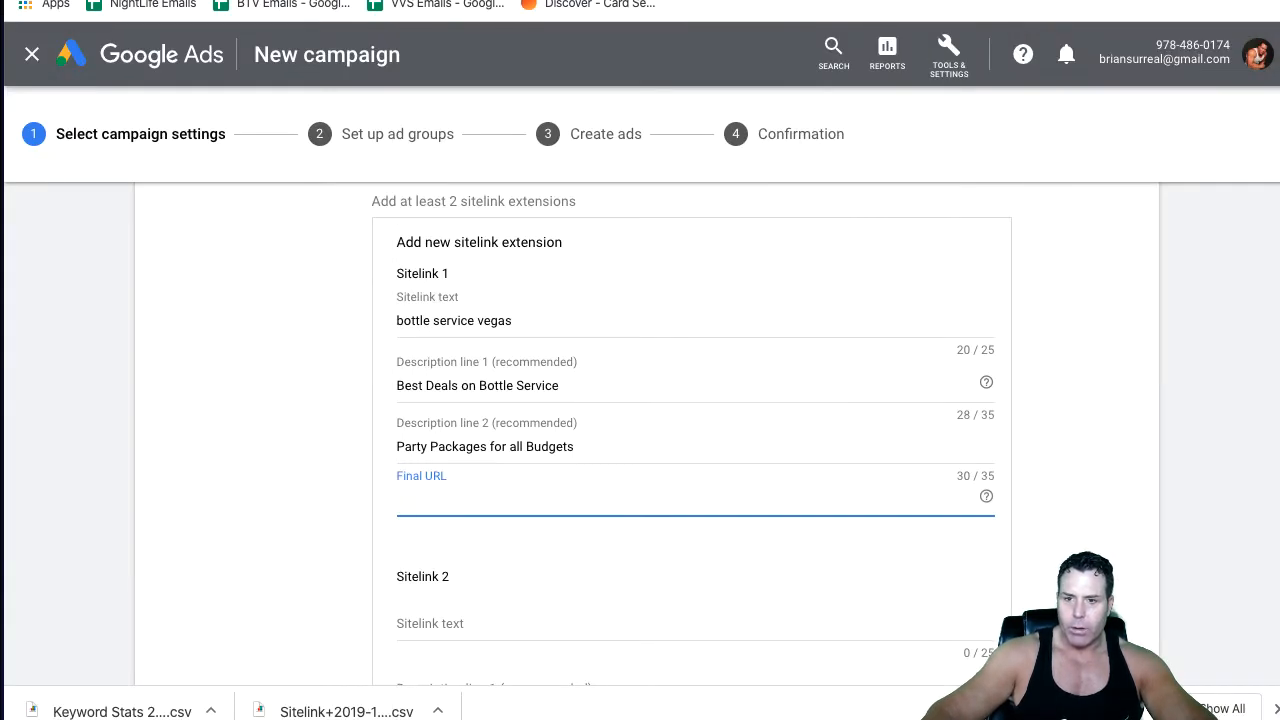
Change the sitelink text of Sitelink 1 to "bottle deals vegas"
{"action": "left_click_drag", "start_coordinate": [517, 321], "coordinate": [394, 322]}
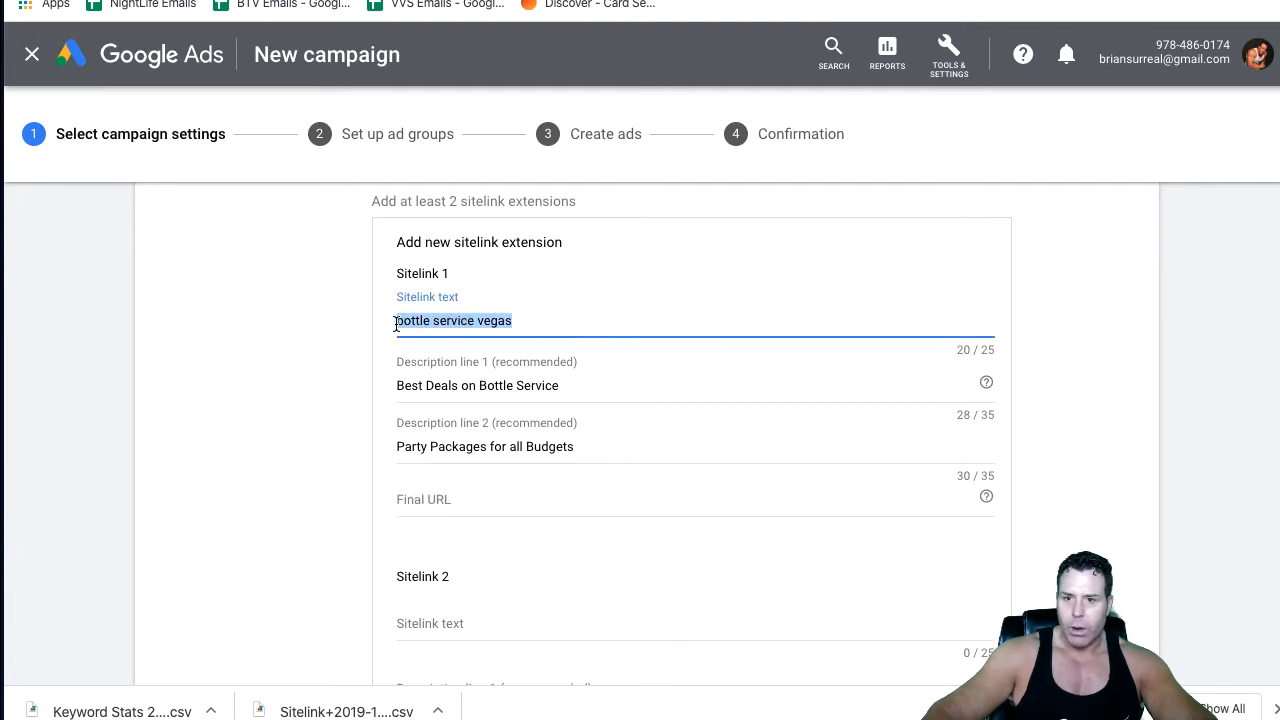
{"action": "key", "text": "Right"}
{"action": "key", "text": "Left"}
{"action": "key", "text": "Left"}
{"action": "key", "text": "Left"}
{"action": "key", "text": "Left"}
{"action": "key", "text": "Left"}
{"action": "key", "text": "Left"}
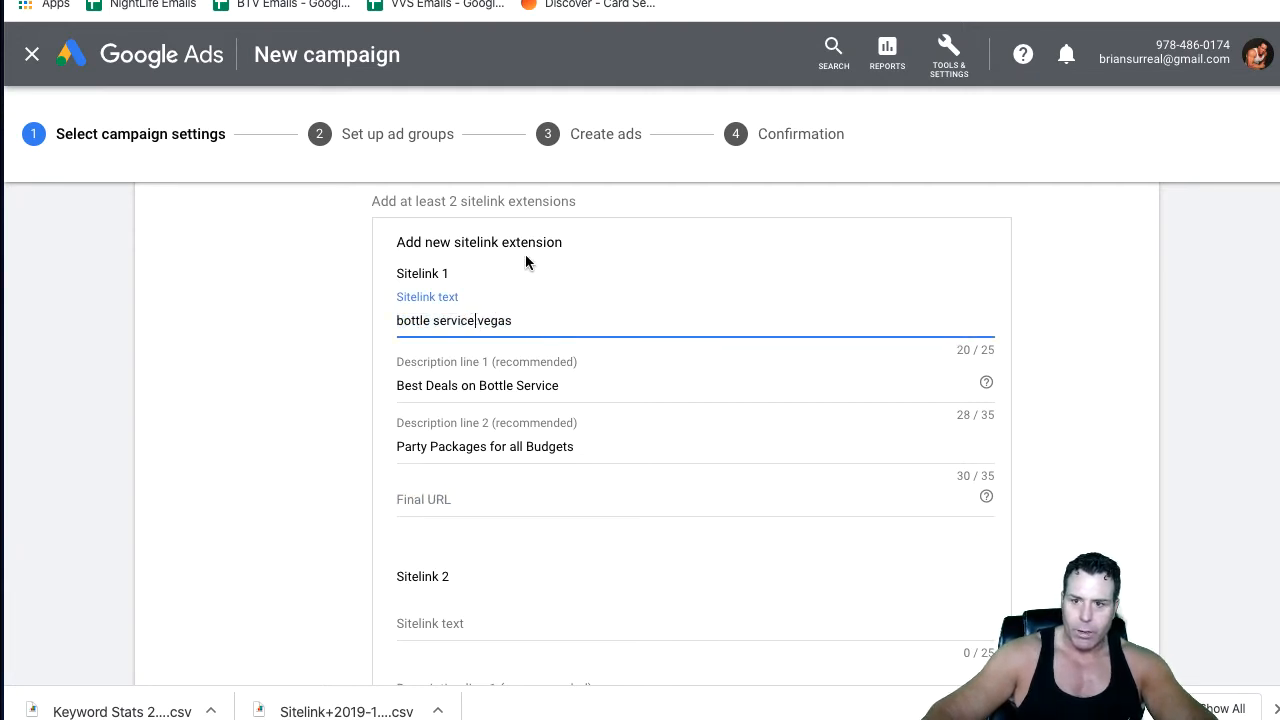
{"action": "key", "text": "BackSpace"}
{"action": "key", "text": "BackSpace"}
{"action": "key", "text": "BackSpace"}
{"action": "key", "text": "BackSpace"}
{"action": "key", "text": "BackSpace"}
{"action": "key", "text": "BackSpace"}
{"action": "key", "text": "BackSpace"}
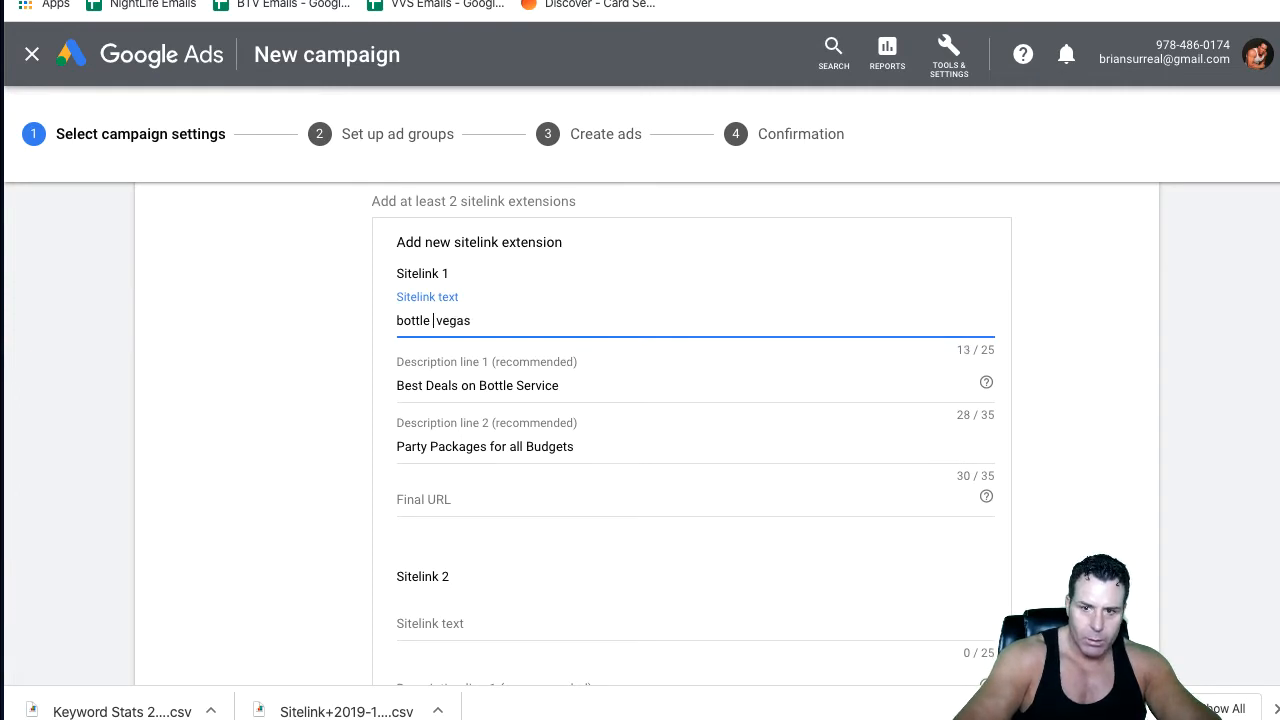
{"action": "type", "text": "deals"}
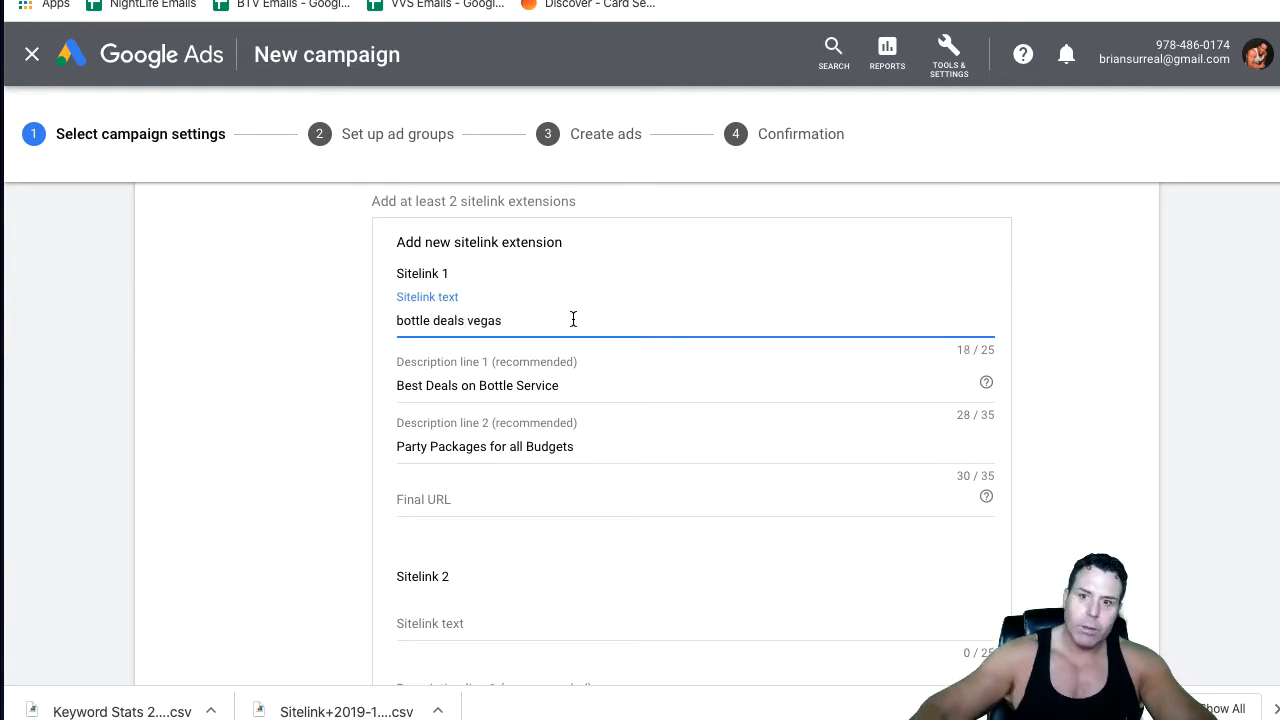
Switch to the campaign URL builder and clear the Campaign Term of the SN2020 tracking link
{"action": "left_click", "coordinate": [447, 503]}
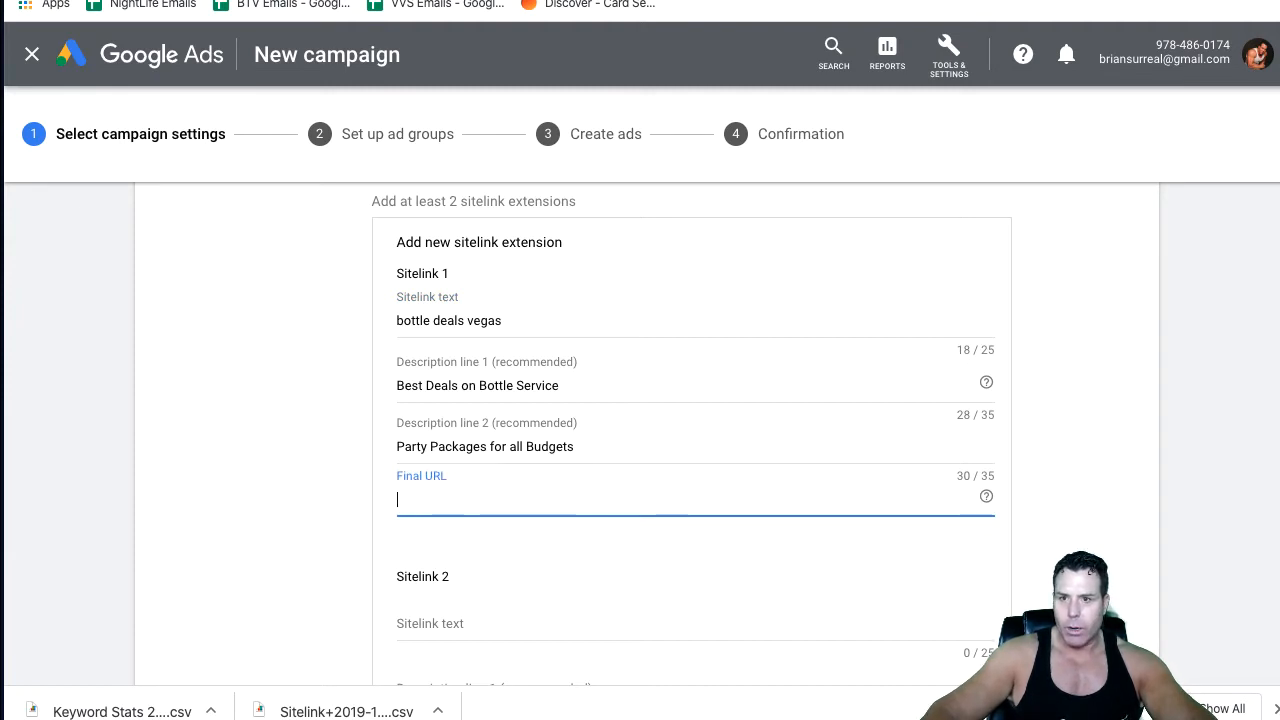
{"action": "left_click", "coordinate": [480, 1]}
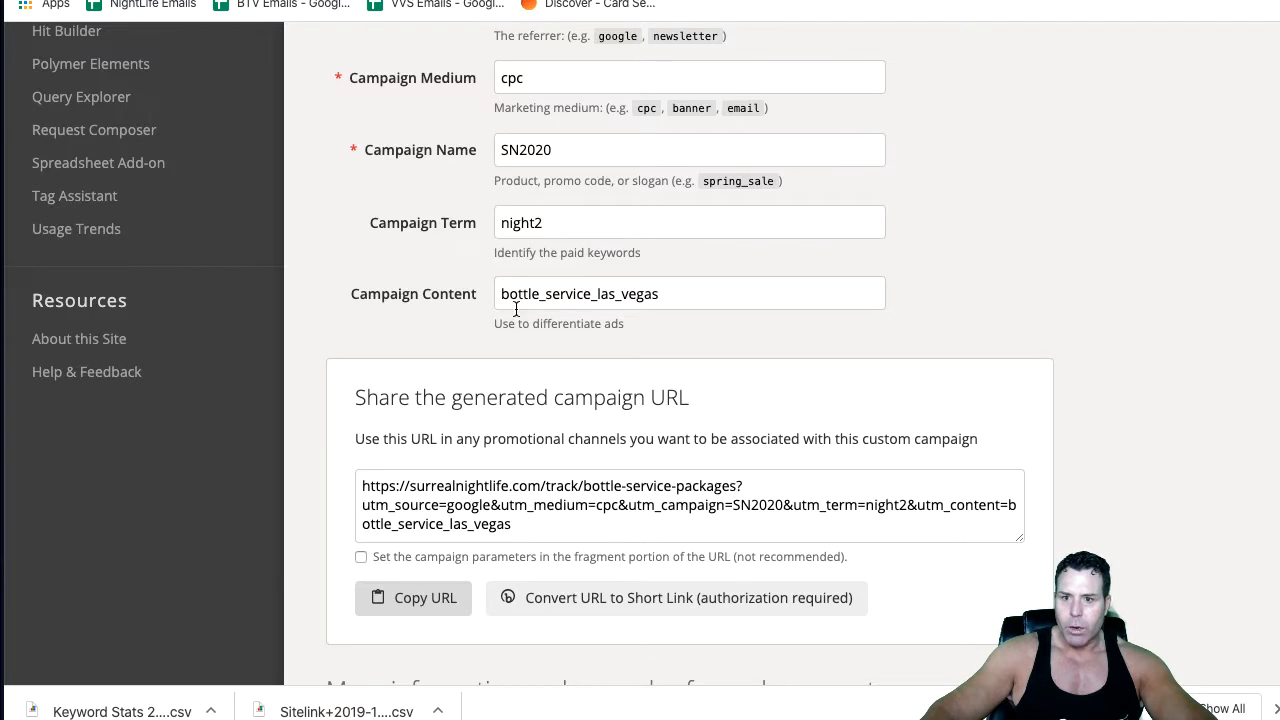
{"action": "left_click_drag", "start_coordinate": [545, 220], "coordinate": [500, 224]}
{"action": "key", "text": "BackSpace"}
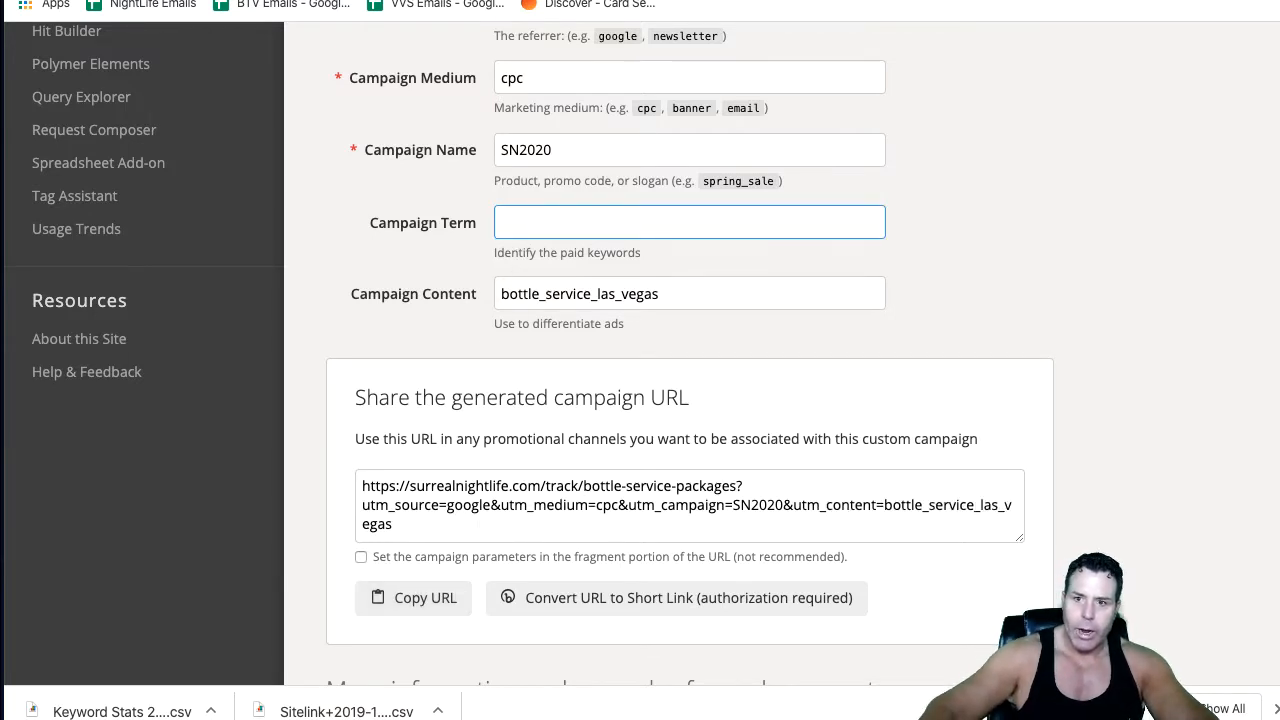
Set the tracking link's Campaign Content to "bottle_deals_vegas"
{"action": "left_click", "coordinate": [674, 294]}
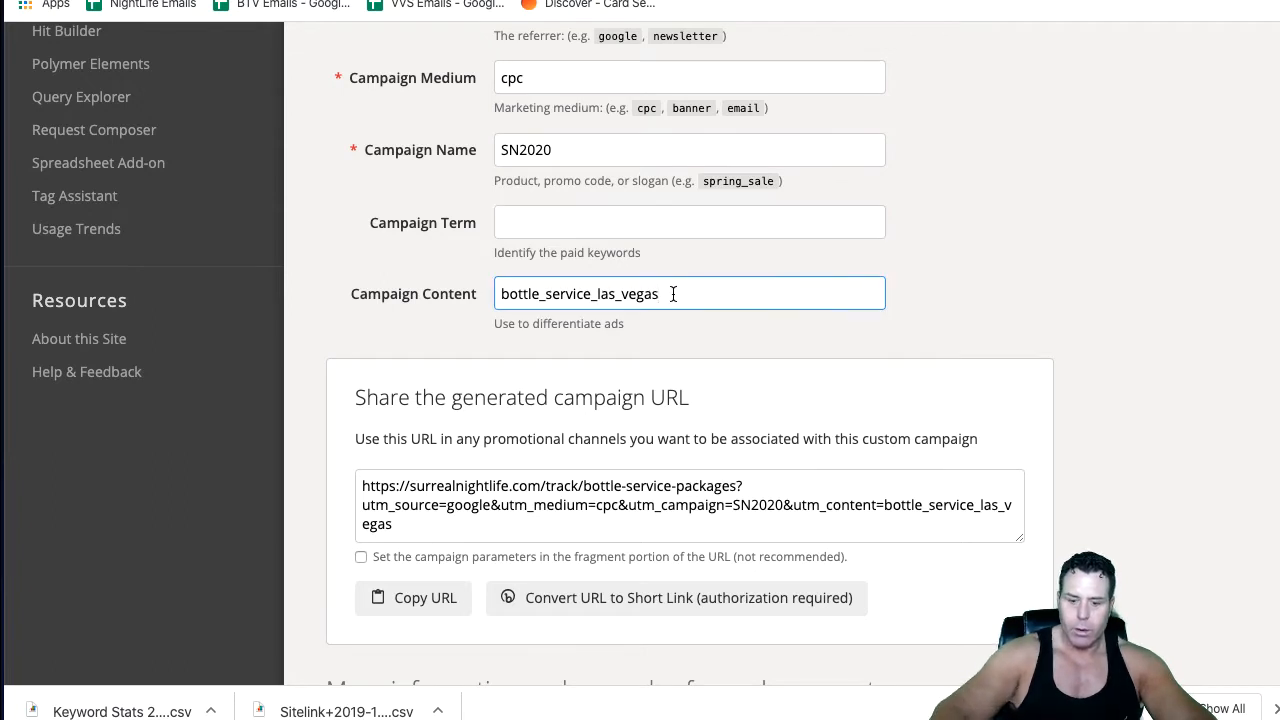
{"action": "key", "text": "BackSpace"}
{"action": "key", "text": "BackSpace"}
{"action": "key", "text": "BackSpace"}
{"action": "key", "text": "BackSpace"}
{"action": "key", "text": "BackSpace"}
{"action": "key", "text": "BackSpace"}
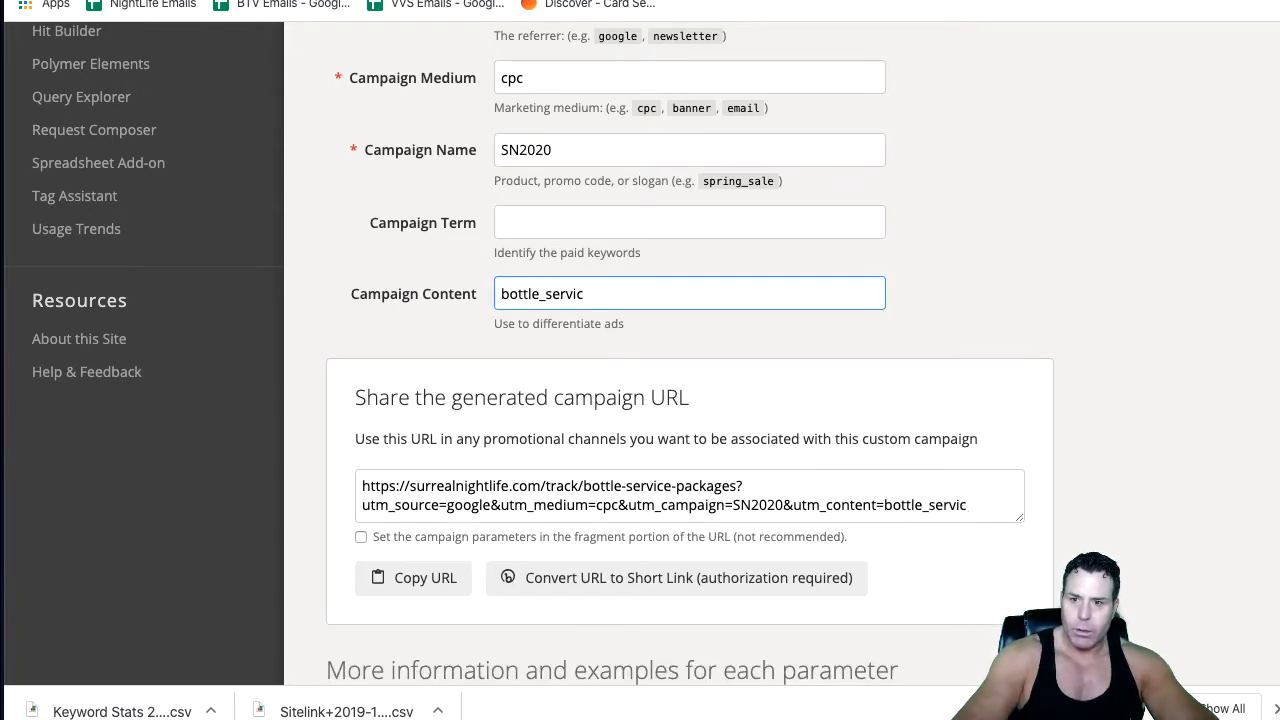
{"action": "key", "text": "BackSpace"}
{"action": "key", "text": "BackSpace"}
{"action": "key", "text": "BackSpace"}
{"action": "type", "text": "deal;"}
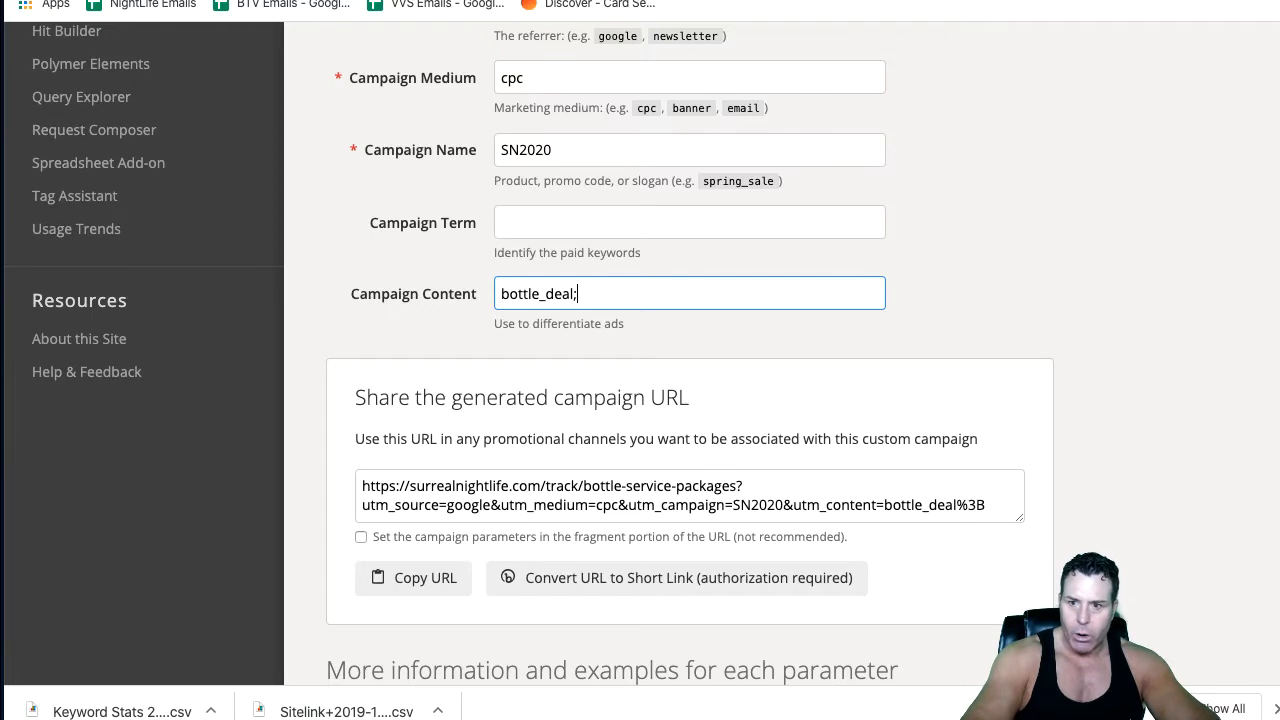
{"action": "key", "text": "BackSpace"}
{"action": "type", "text": "s"}
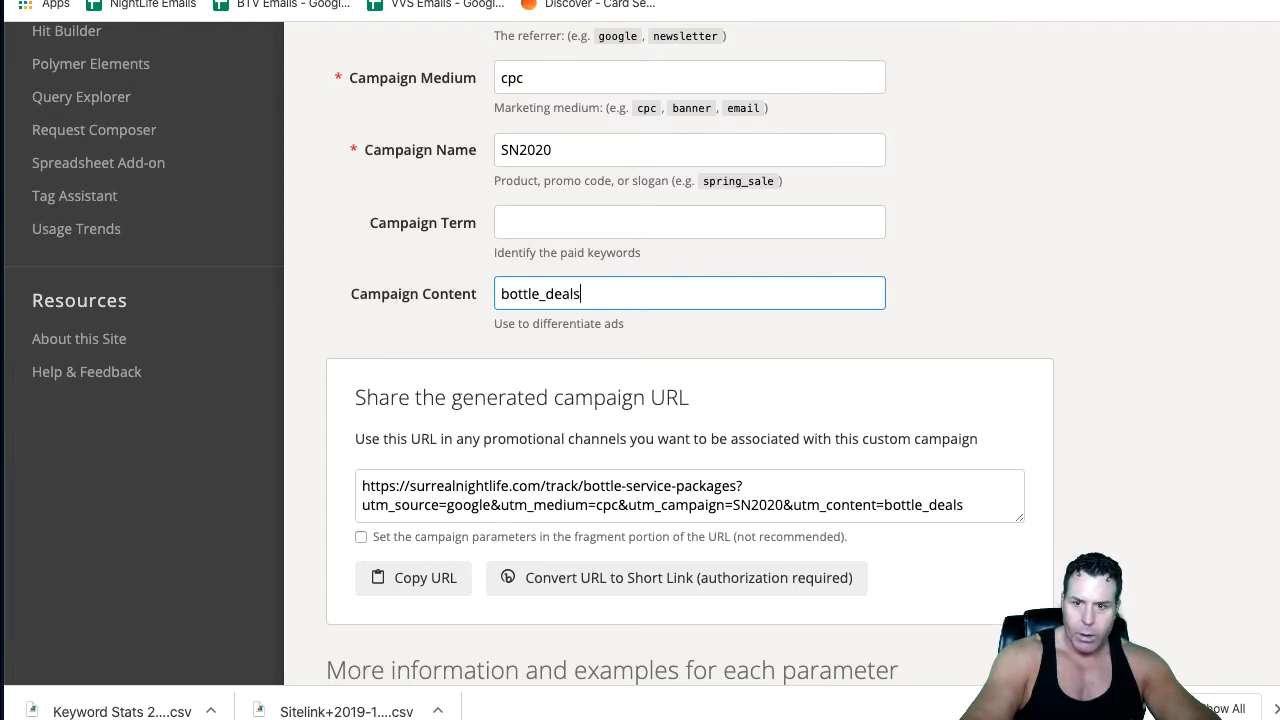
{"action": "type", "text": "_vegas"}
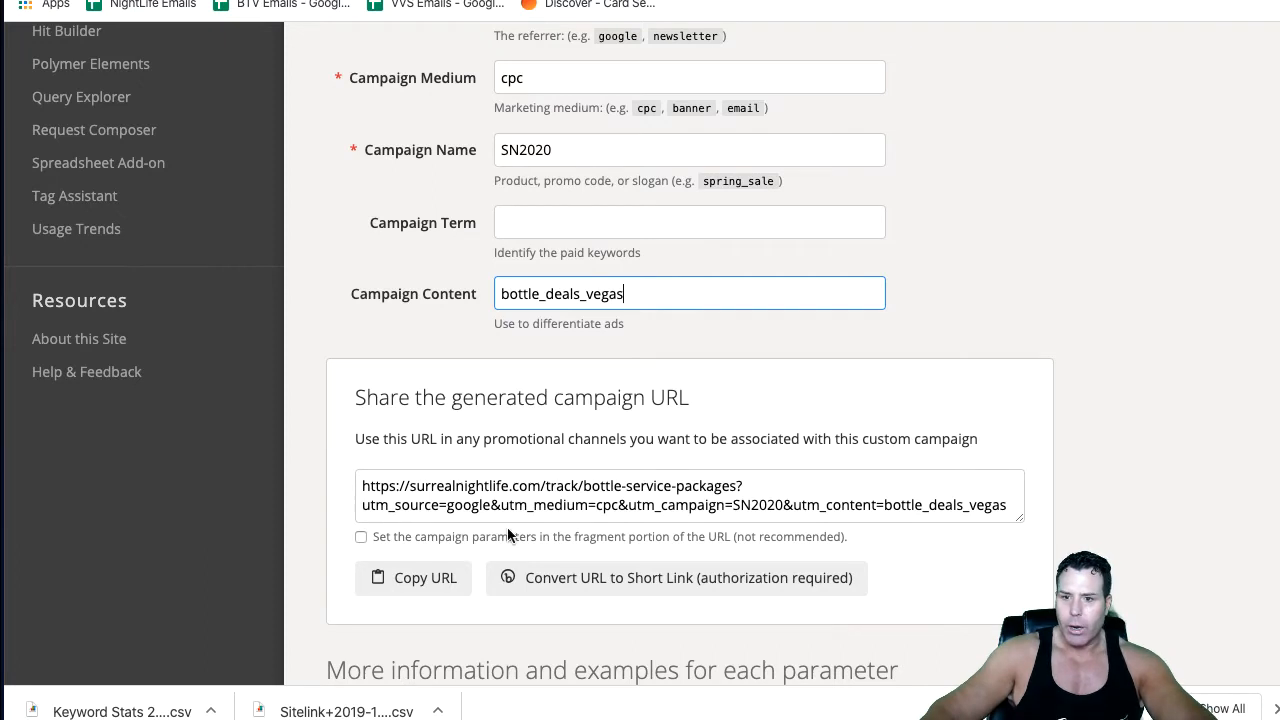
Copy the generated campaign URL and paste it as the Final URL of Sitelink 1 in Google Ads
{"action": "left_click", "coordinate": [405, 578]}
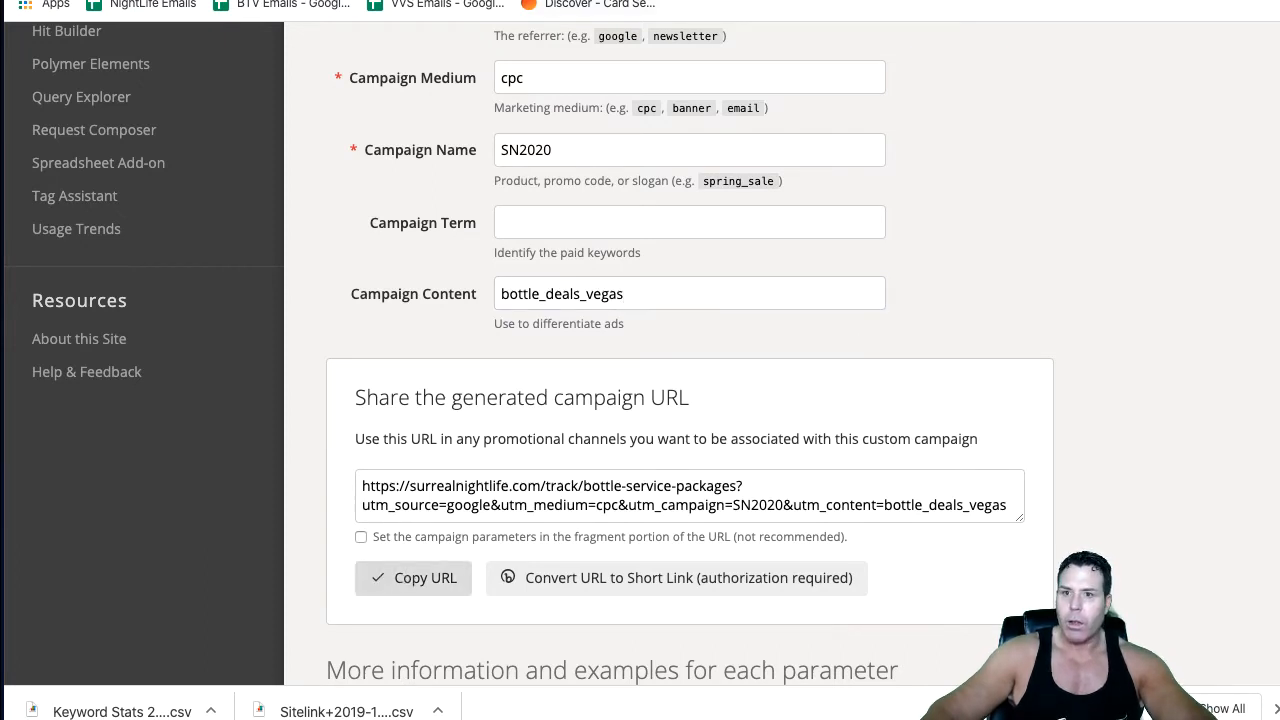
{"action": "key", "text": "ctrl+Tab"}
{"action": "right_click", "coordinate": [444, 505]}
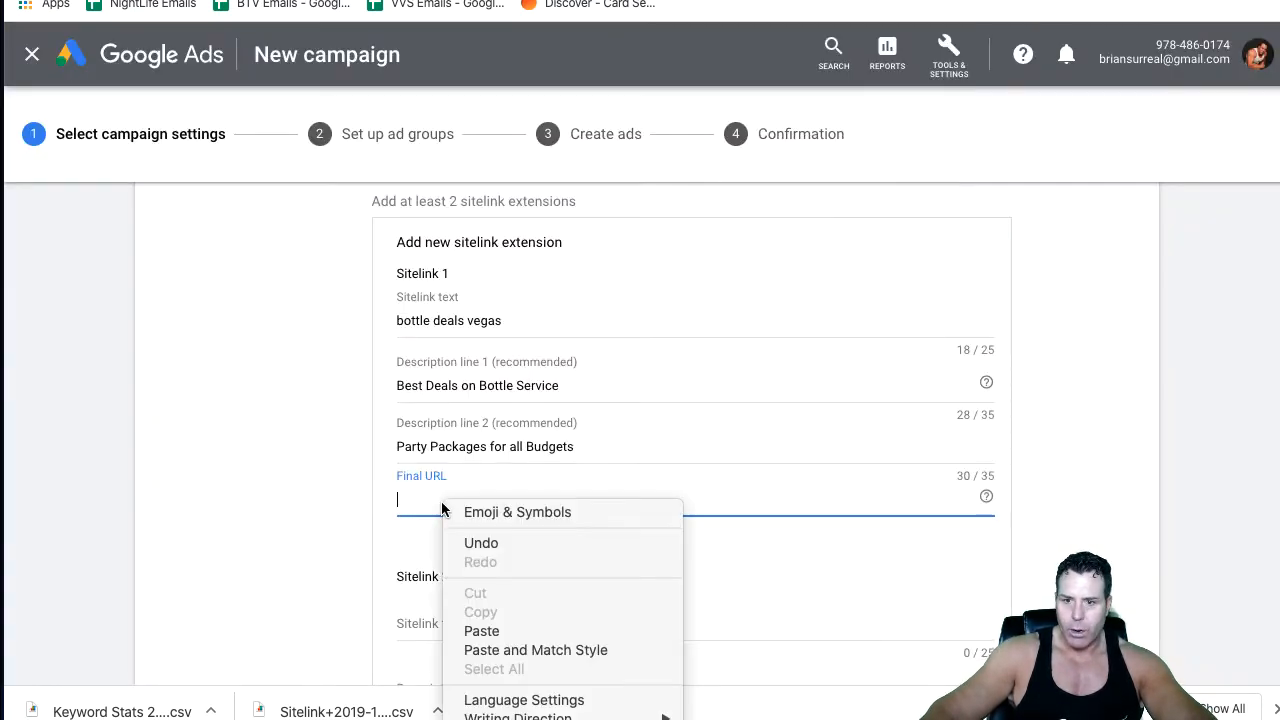
{"action": "left_click", "coordinate": [490, 630]}
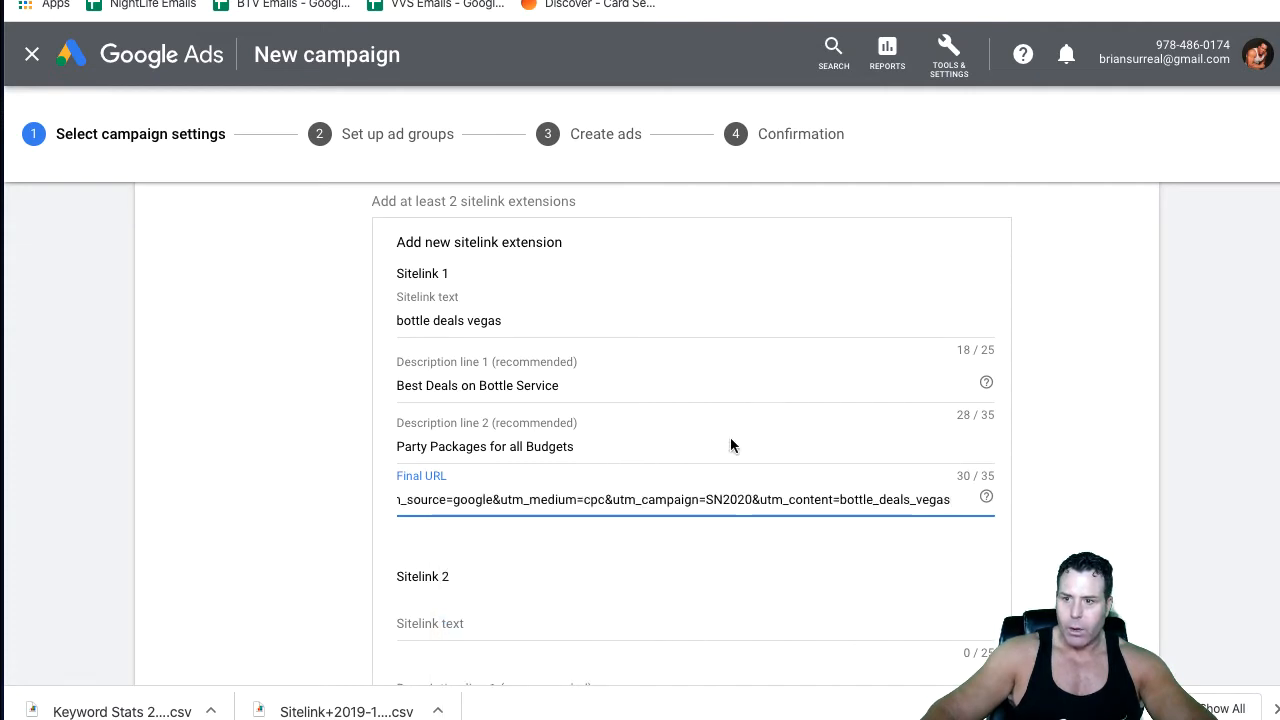
Examine the base address and tracking parameters in Sitelink 1's Final URL, along with the empty Sitelink 2 and 3 fields
{"action": "left_click_drag", "start_coordinate": [452, 500], "coordinate": [270, 480]}
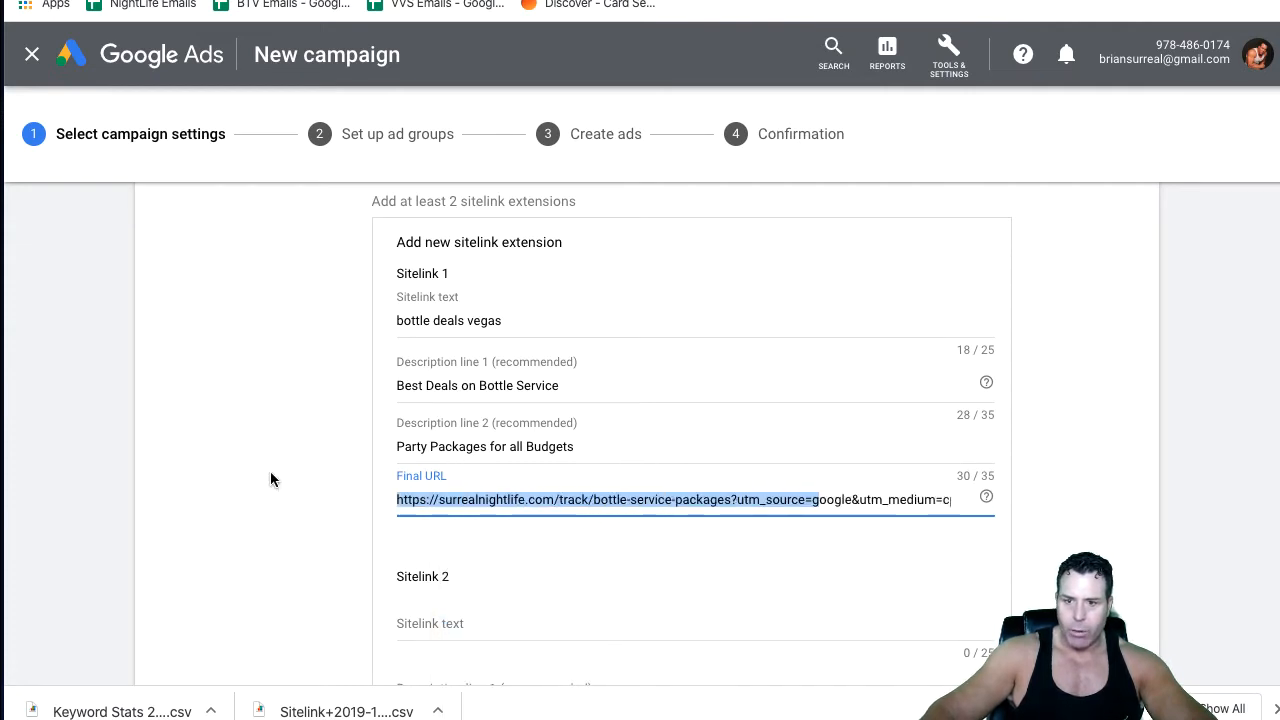
{"action": "scroll", "coordinate": [561, 563], "scroll_direction": "down", "scroll_amount": 2}
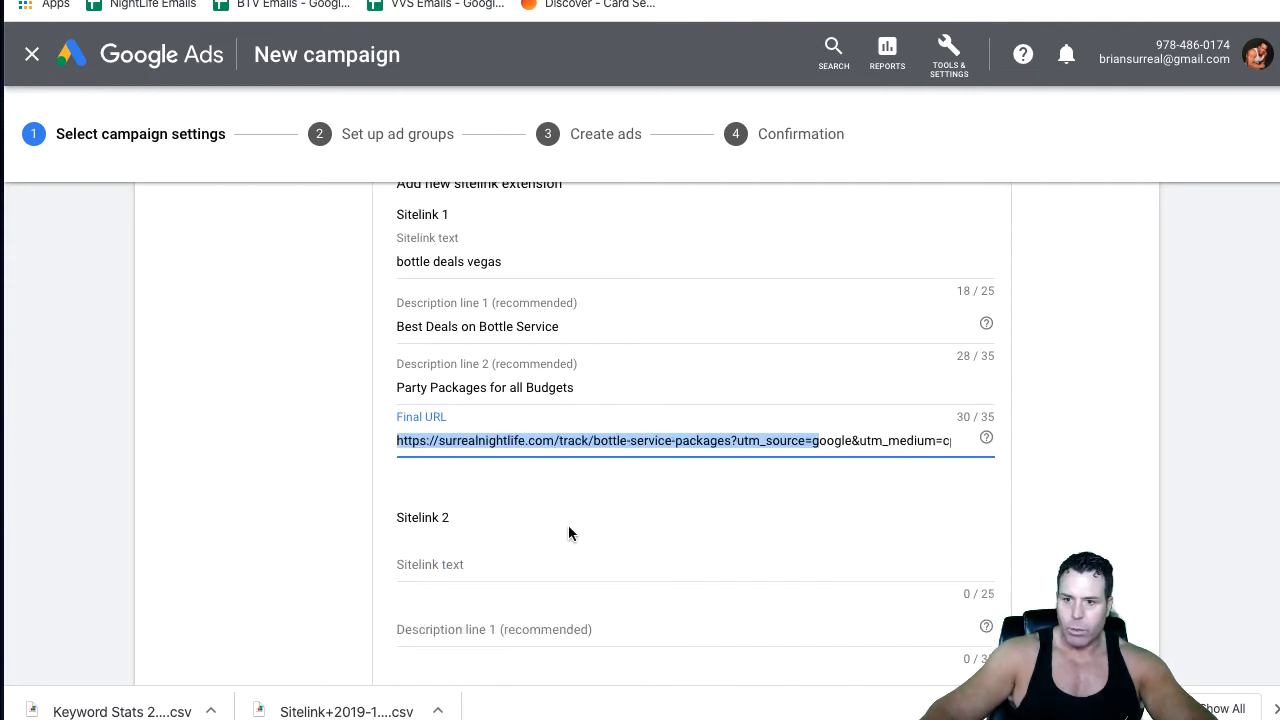
{"action": "scroll", "coordinate": [593, 445], "scroll_direction": "down", "scroll_amount": 2}
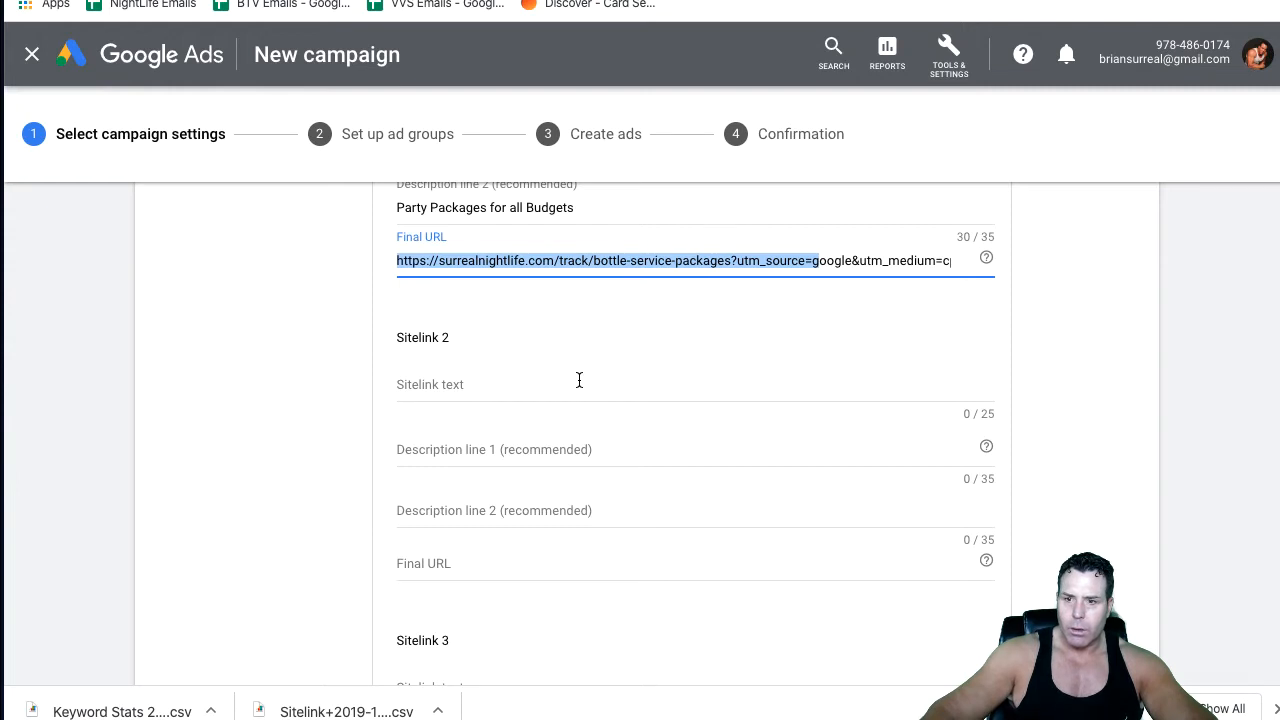
{"action": "scroll", "coordinate": [582, 386], "scroll_direction": "down", "scroll_amount": 1}
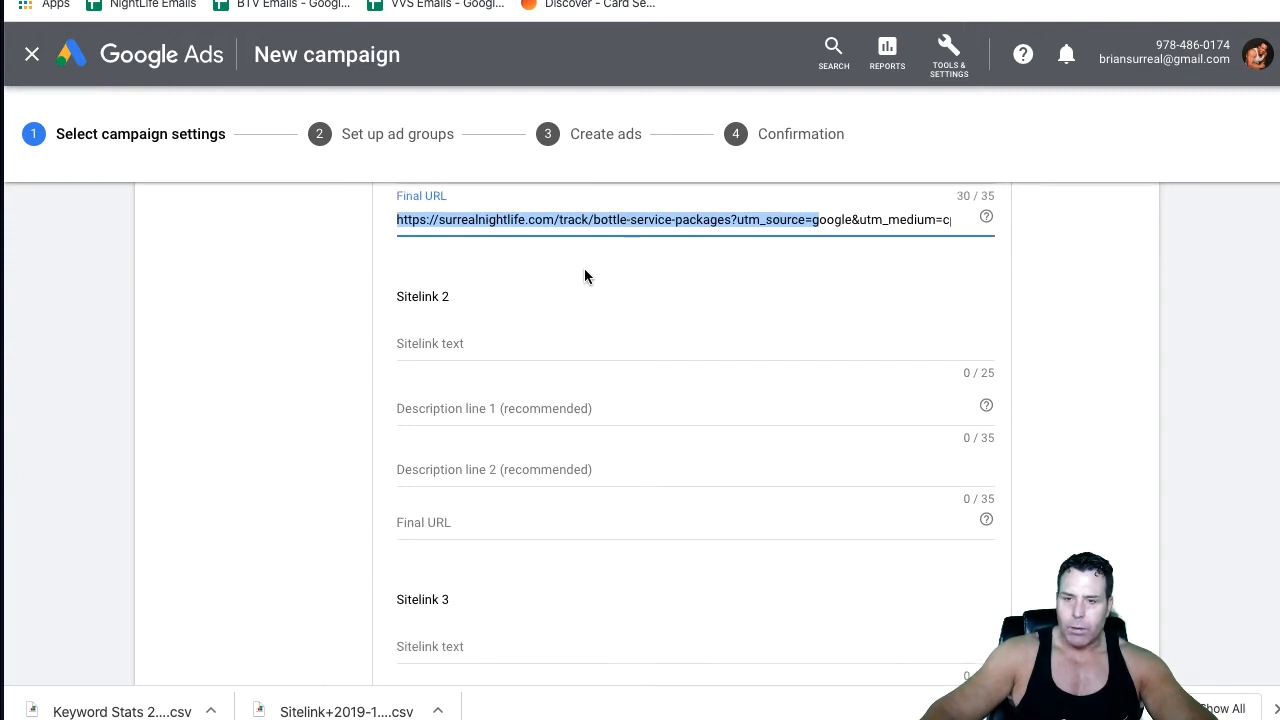
{"action": "left_click", "coordinate": [732, 220]}
{"action": "left_click_drag", "start_coordinate": [731, 220], "coordinate": [389, 227]}
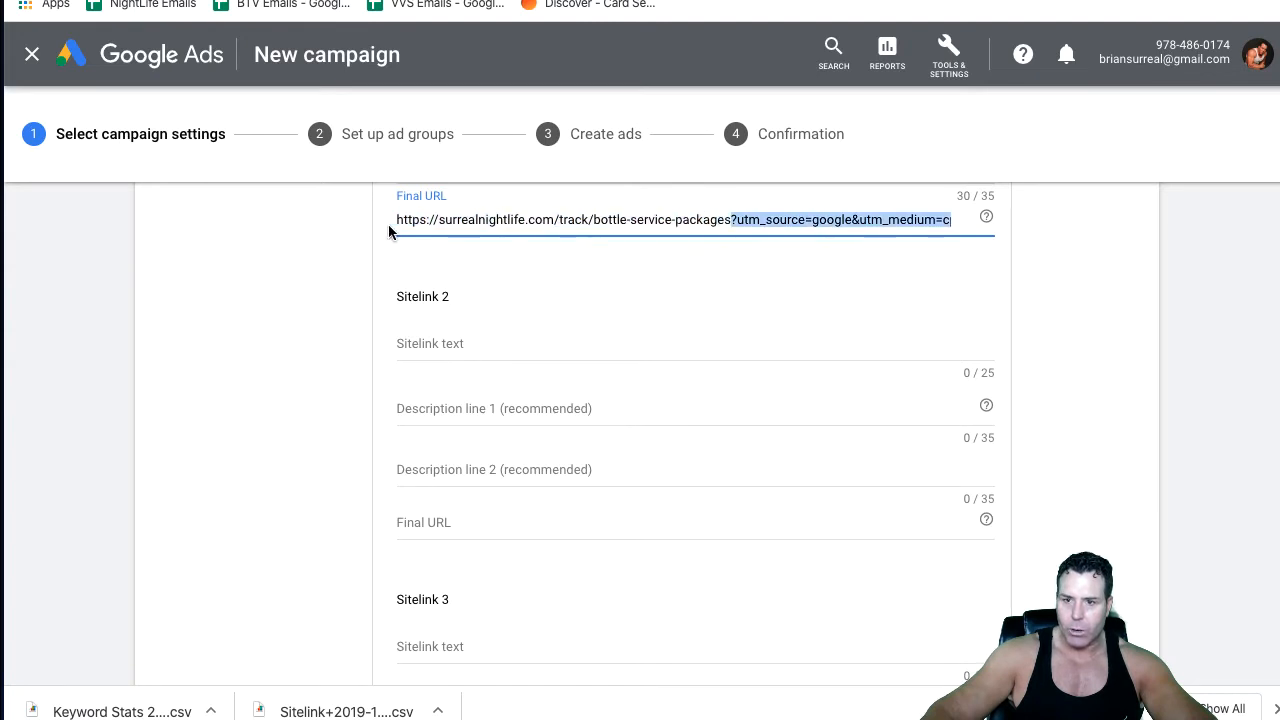
{"action": "scroll", "coordinate": [582, 252], "scroll_direction": "up", "scroll_amount": 4}
{"action": "scroll", "coordinate": [583, 259], "scroll_direction": "up", "scroll_amount": 1}
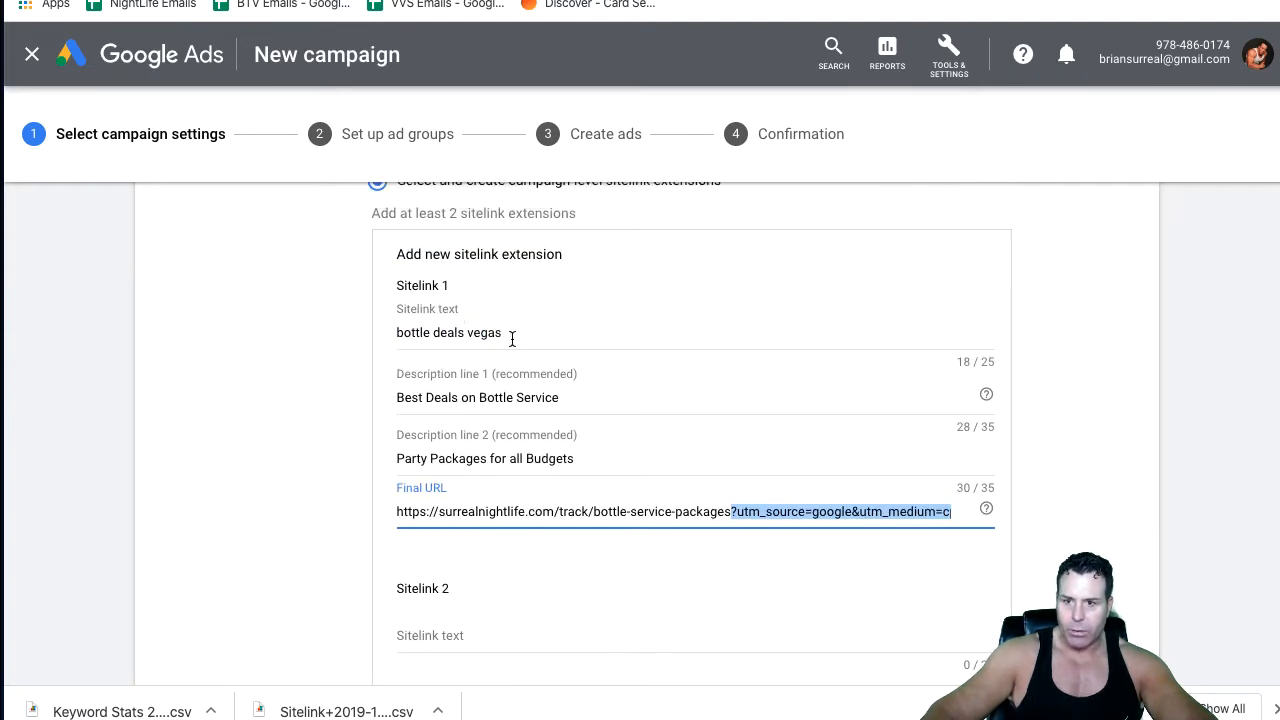
Save the "bottle deals vegas" sitelink extension and look over the campaign-level sitelink selection
{"action": "scroll", "coordinate": [631, 588], "scroll_direction": "down", "scroll_amount": 10}
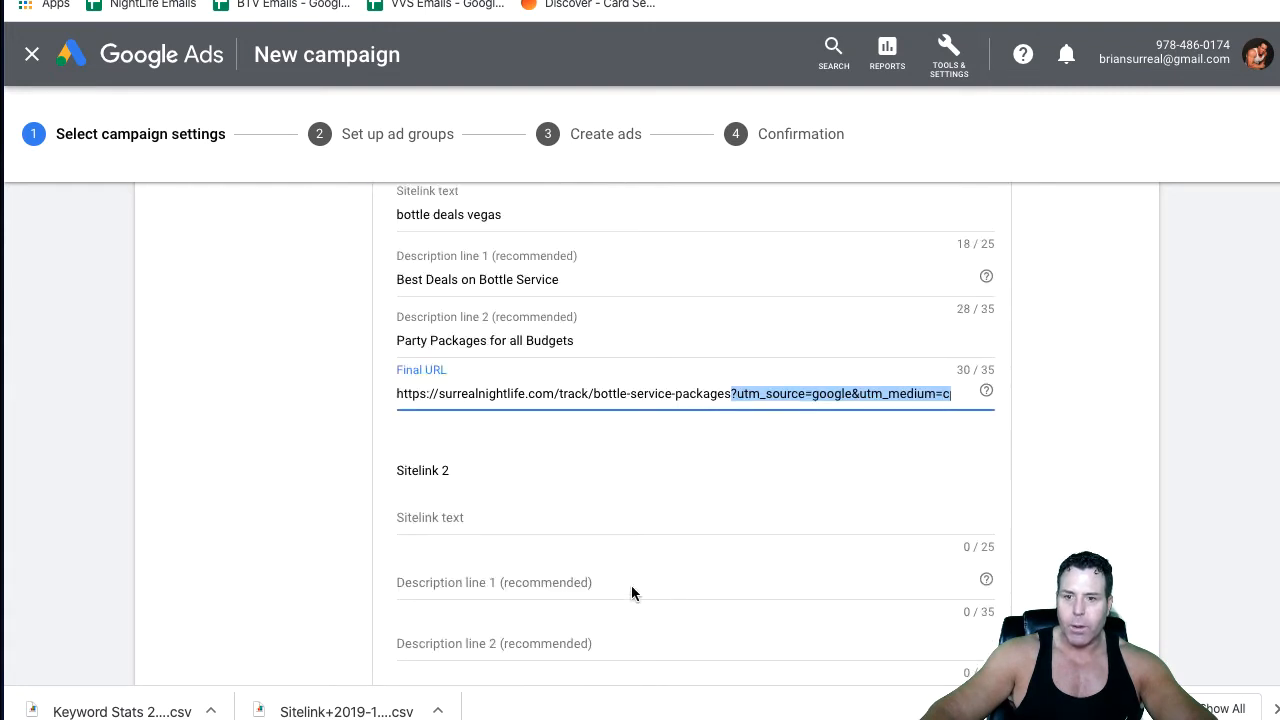
{"action": "left_click", "coordinate": [409, 394]}
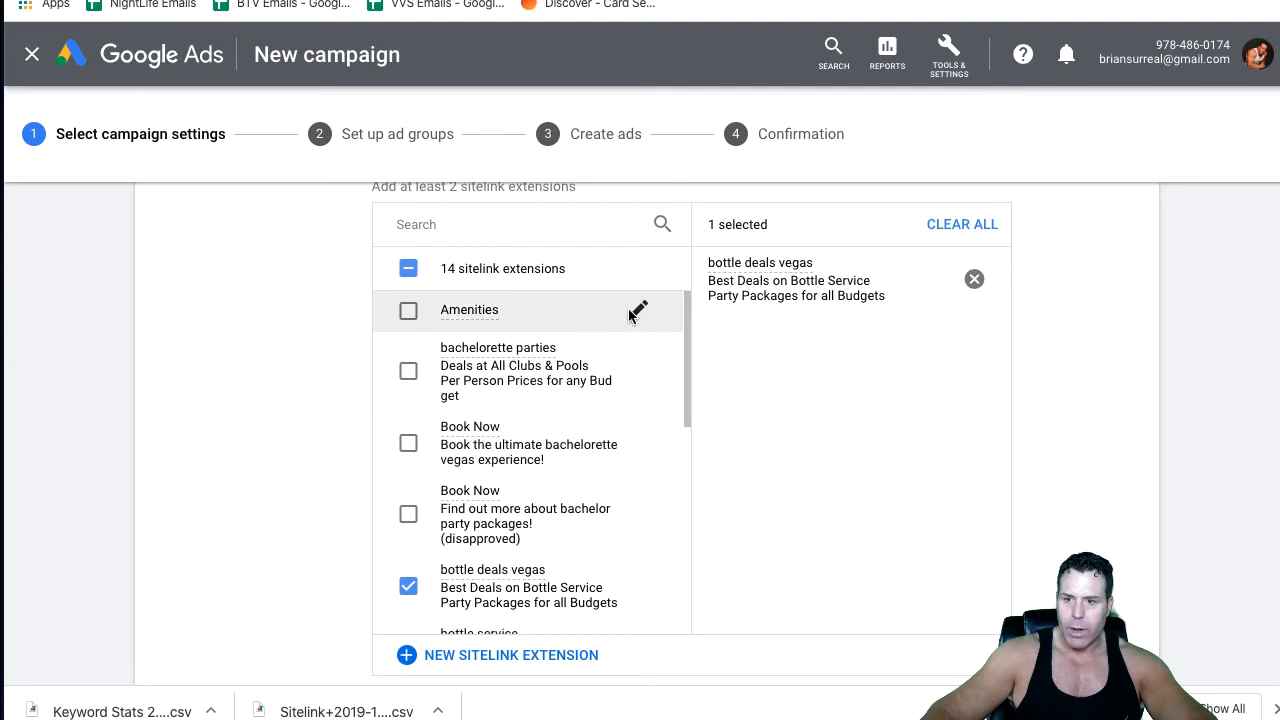
{"action": "scroll", "coordinate": [723, 387], "scroll_direction": "up", "scroll_amount": 3}
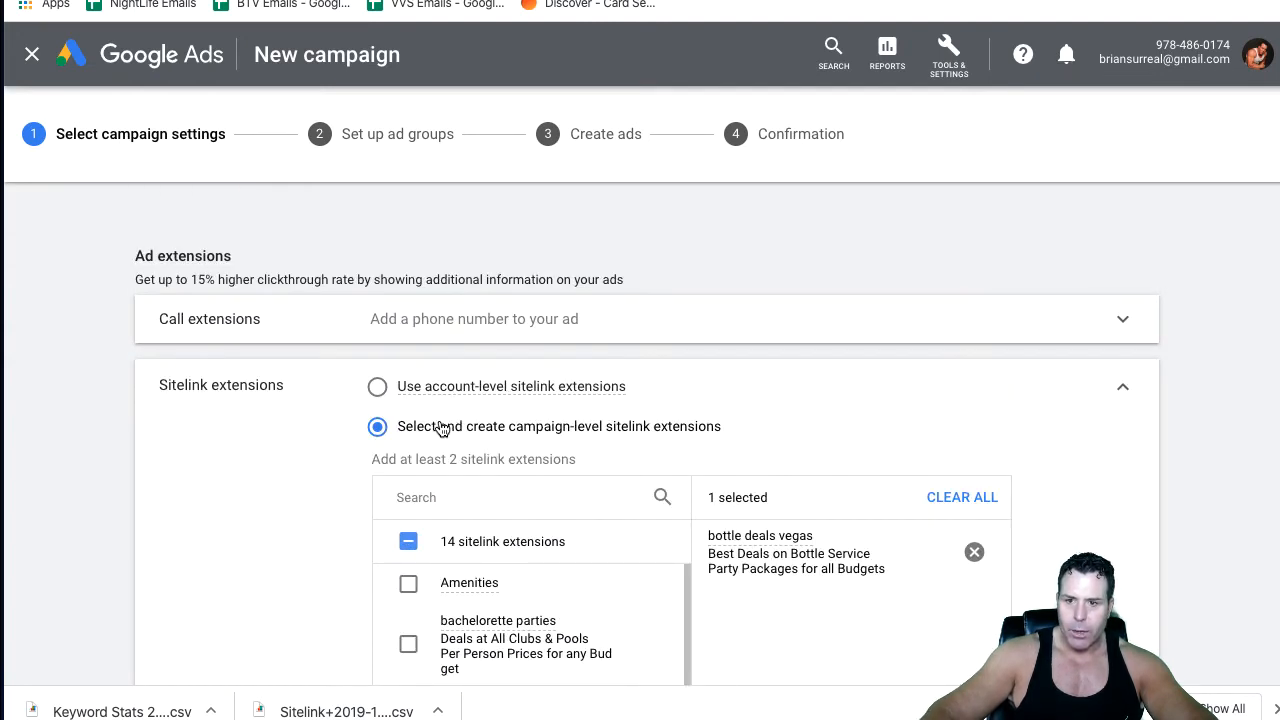
{"action": "scroll", "coordinate": [610, 420], "scroll_direction": "down", "scroll_amount": 1}
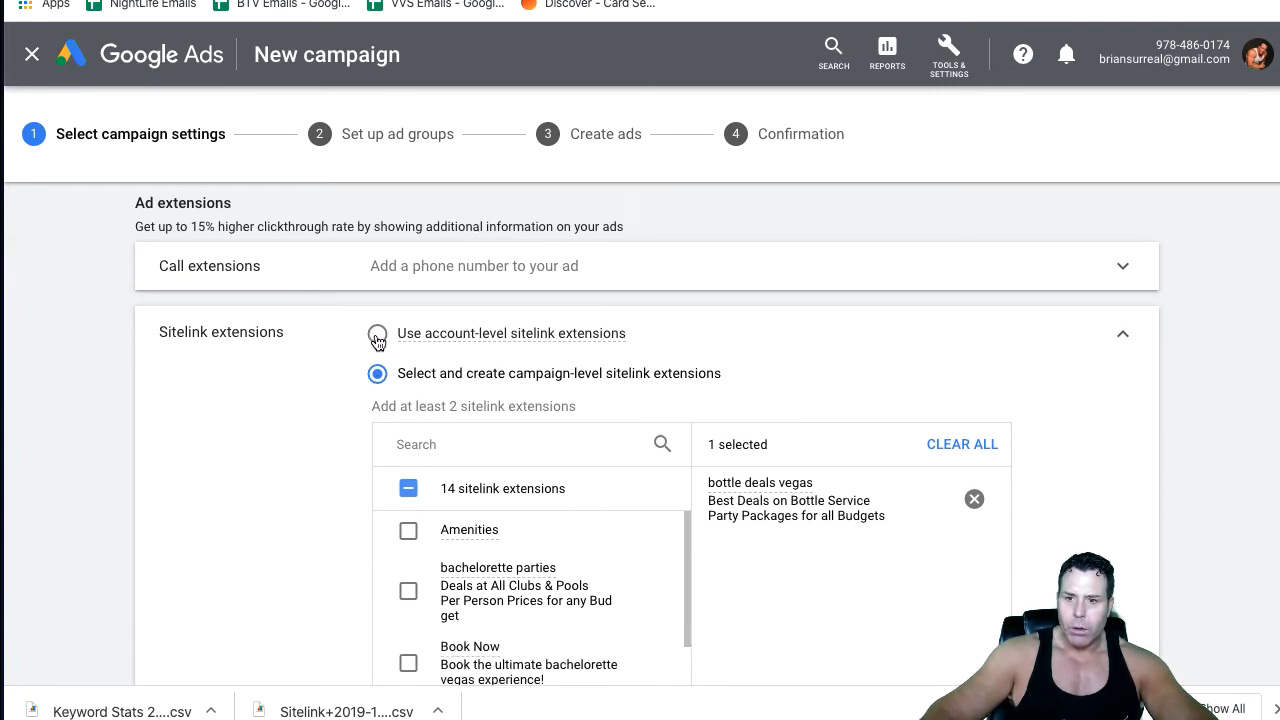
Add a Promotion extensions section to the campaign's ad extensions
{"action": "scroll", "coordinate": [460, 365], "scroll_direction": "down", "scroll_amount": 3}
{"action": "scroll", "coordinate": [520, 395], "scroll_direction": "down", "scroll_amount": 1}
{"action": "scroll", "coordinate": [490, 392], "scroll_direction": "down", "scroll_amount": 1}
{"action": "scroll", "coordinate": [717, 481], "scroll_direction": "down", "scroll_amount": 2}
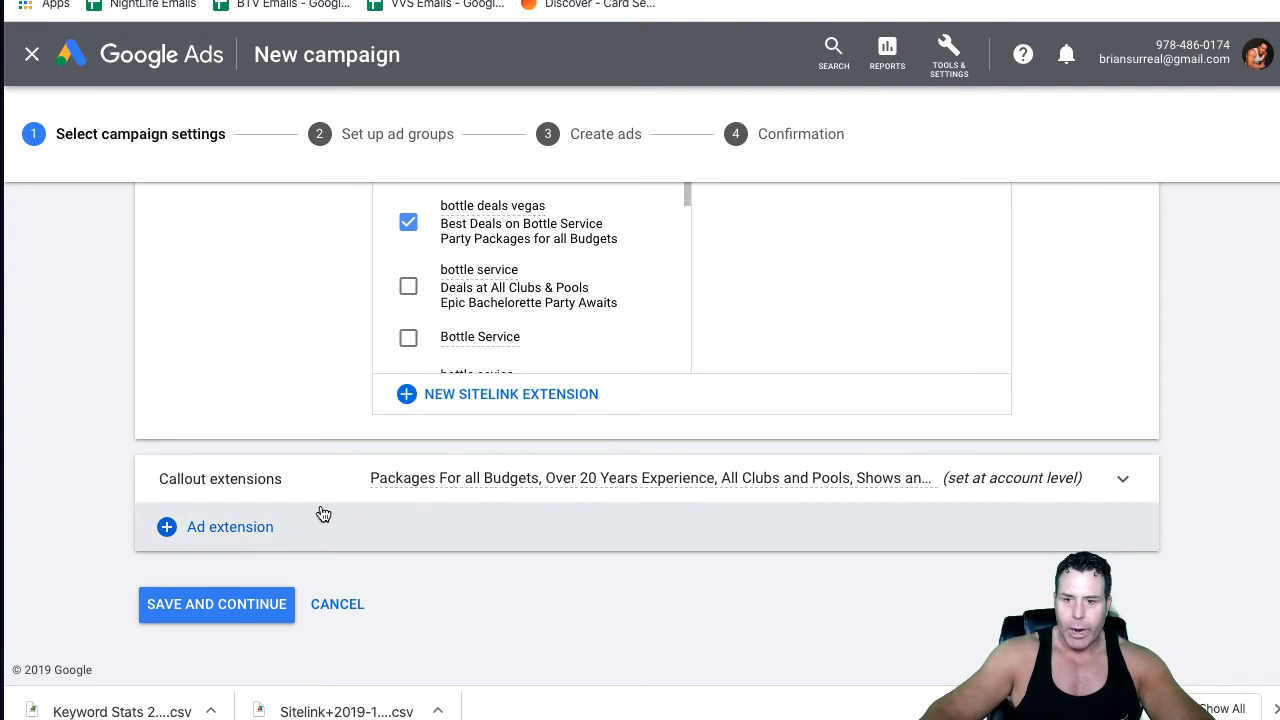
{"action": "left_click", "coordinate": [238, 533]}
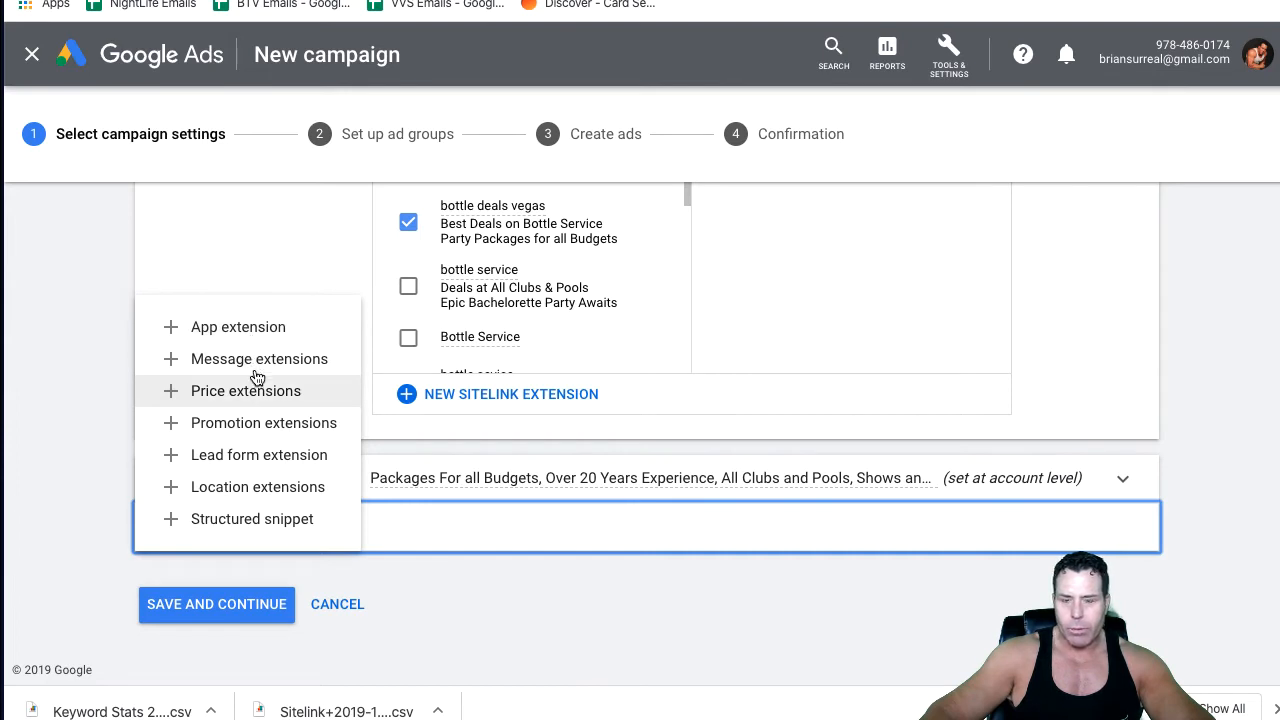
{"action": "left_click", "coordinate": [262, 424]}
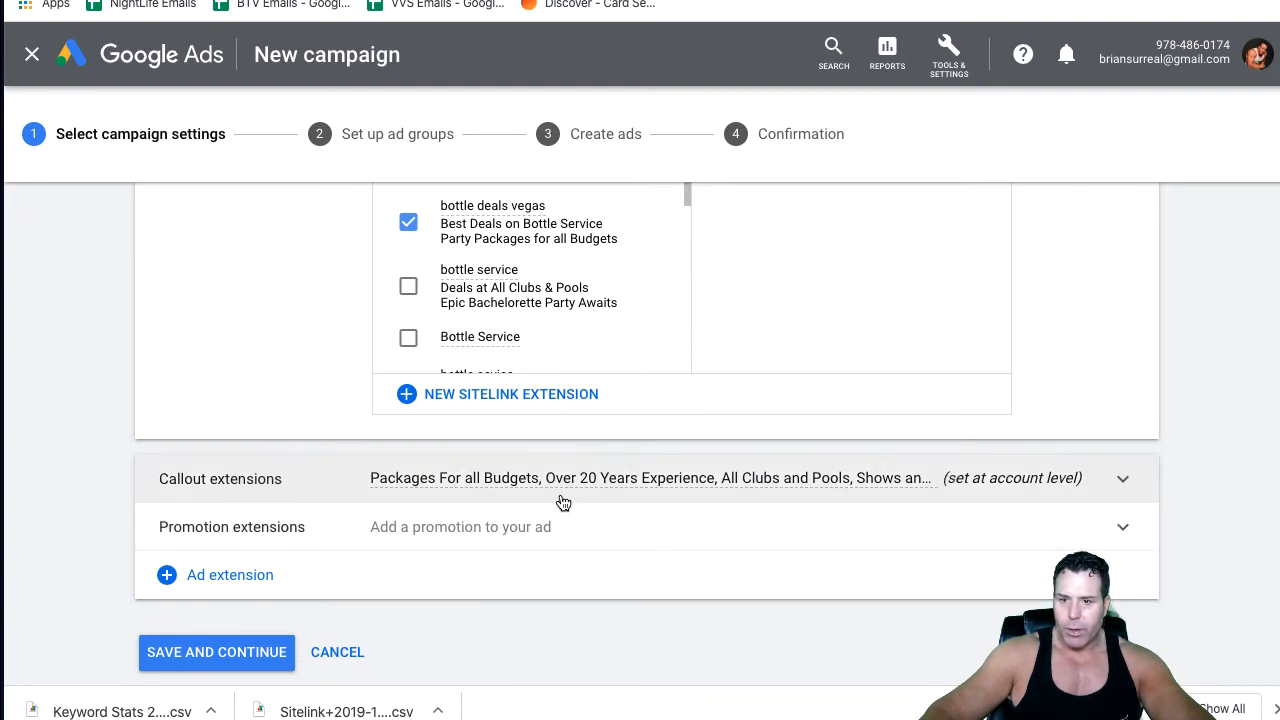
Save the campaign settings and continue to the ad group setup
{"action": "mouse_move", "coordinate": [528, 494]}
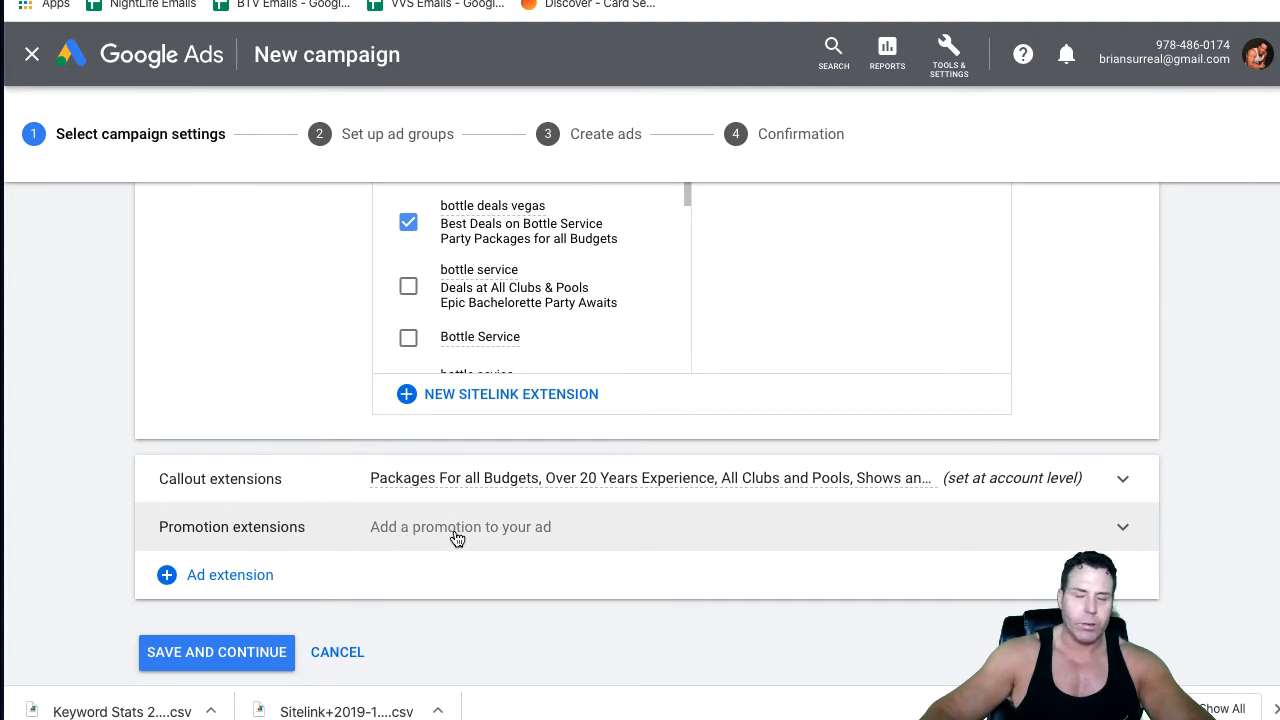
{"action": "scroll", "coordinate": [383, 572], "scroll_direction": "down", "scroll_amount": 1}
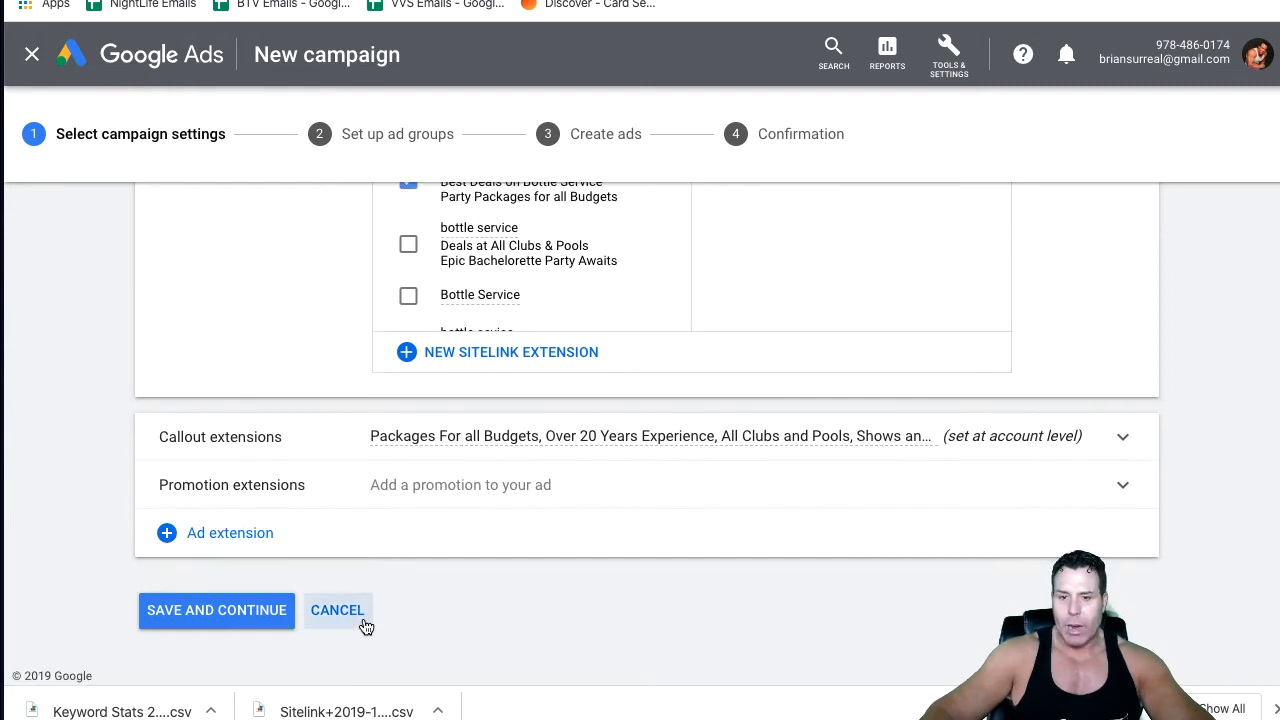
{"action": "left_click", "coordinate": [235, 613]}
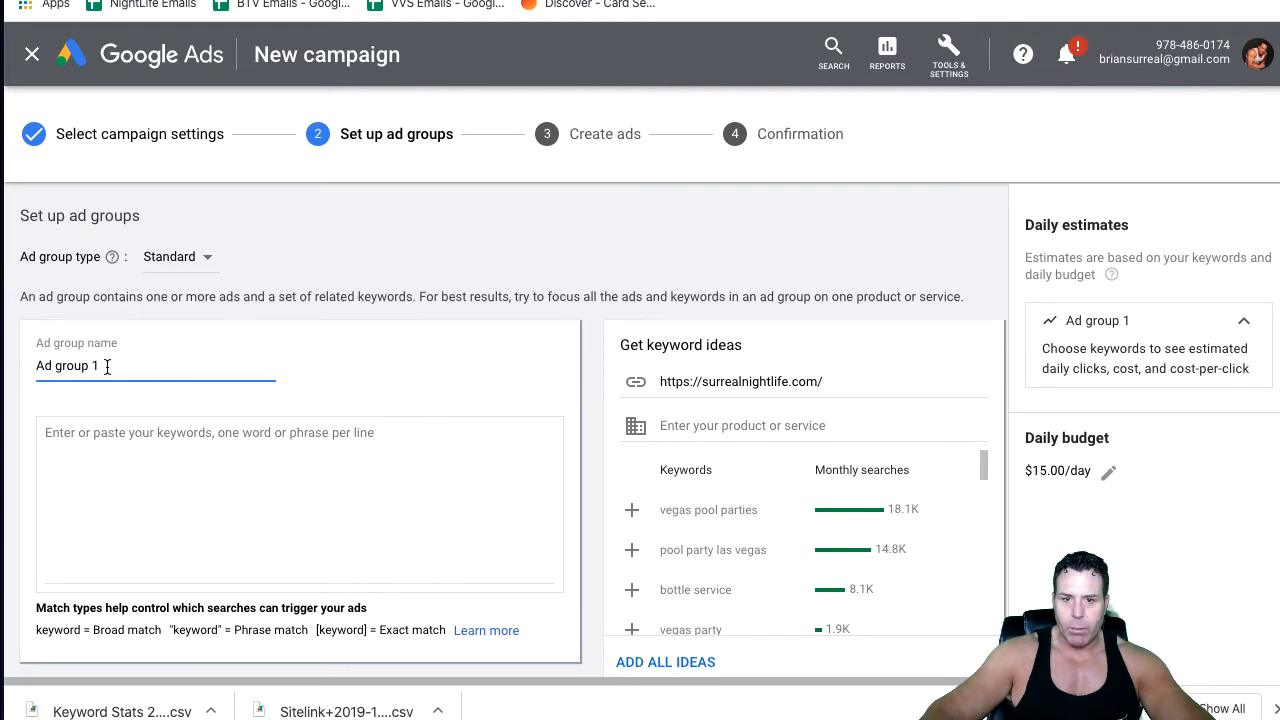
Replace the first ad group's default name with the copied name "Bottle Service Comparison"
{"action": "left_click", "coordinate": [20, 364]}
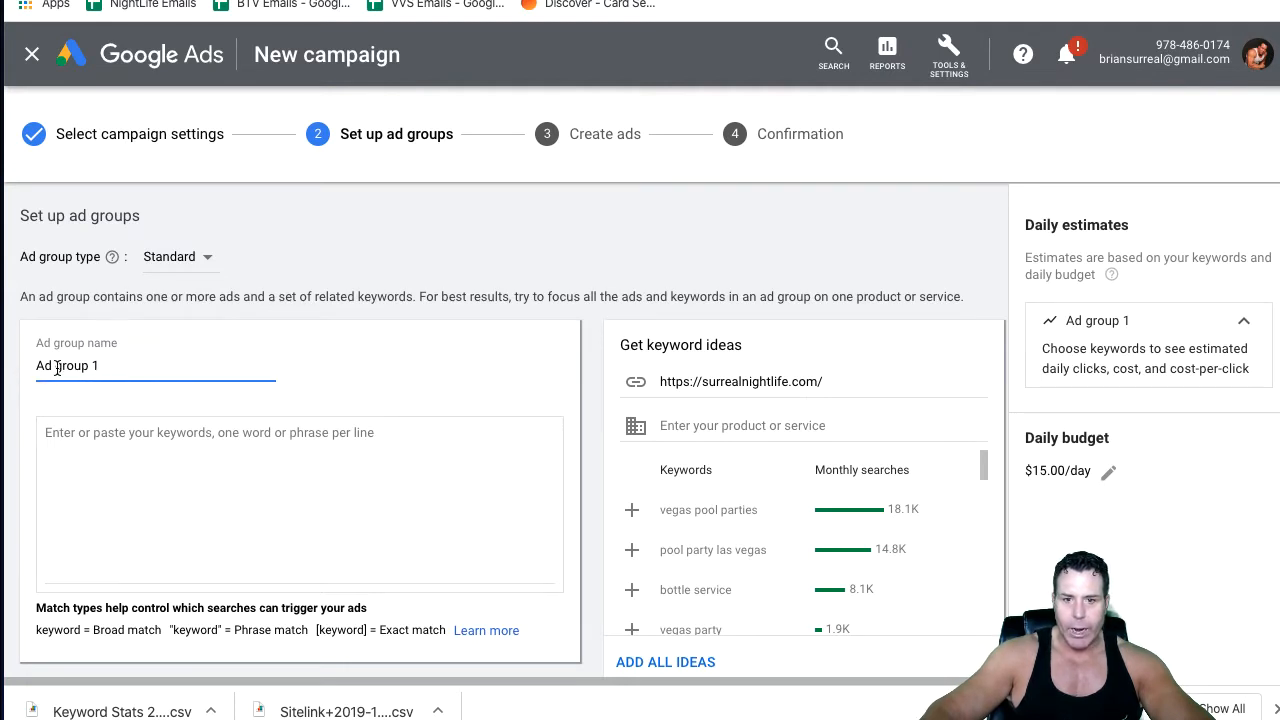
{"action": "left_click_drag", "start_coordinate": [116, 366], "coordinate": [2, 355]}
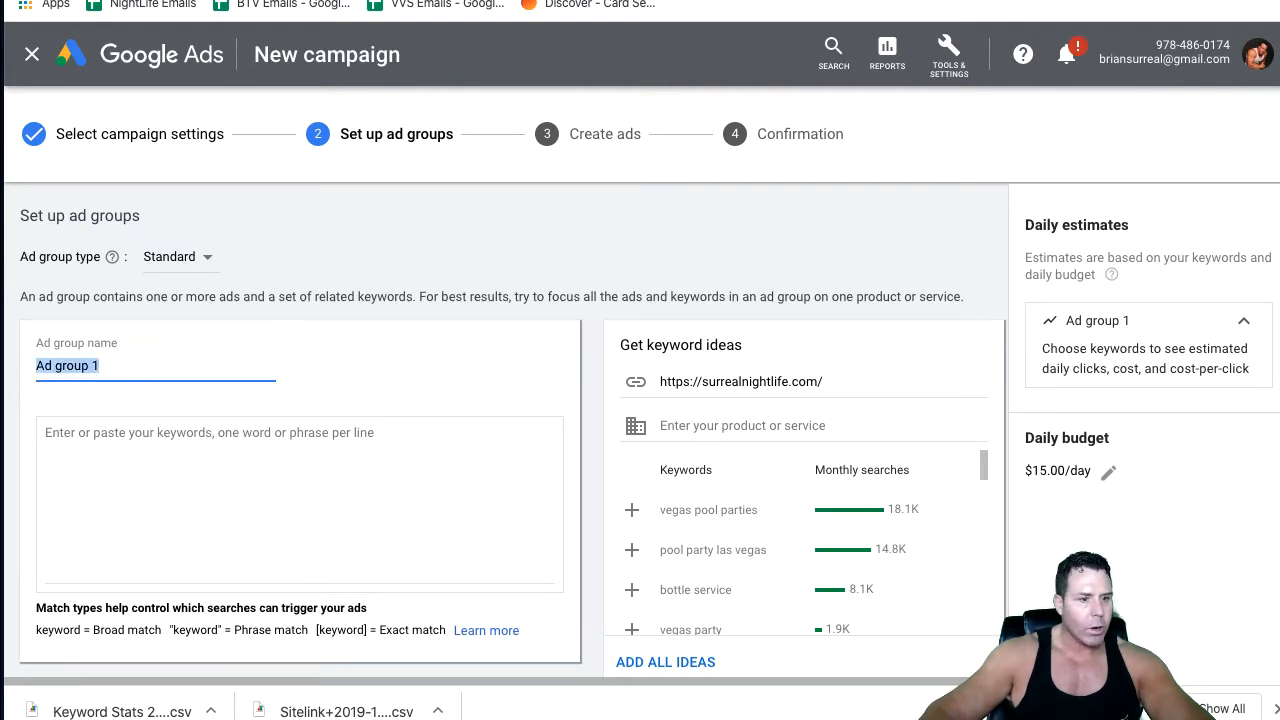
{"action": "left_click", "coordinate": [2, 356]}
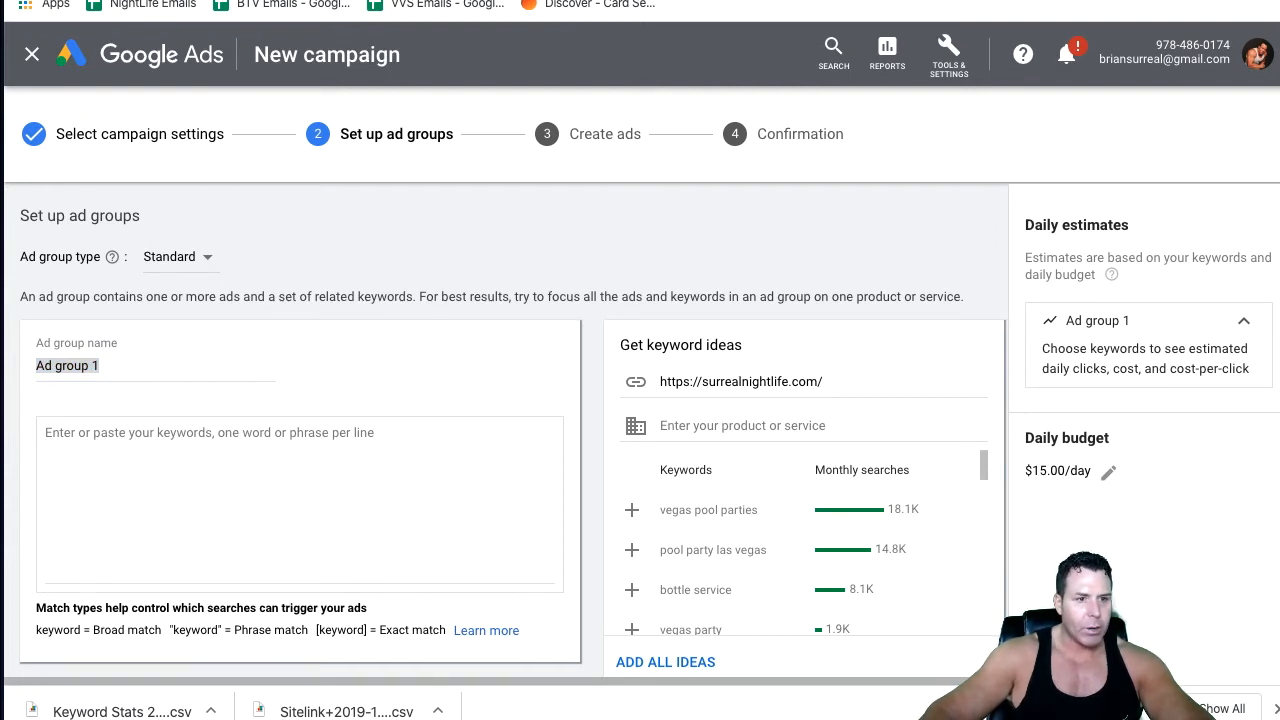
{"action": "left_click", "coordinate": [126, 363]}
{"action": "left_click_drag", "start_coordinate": [114, 365], "coordinate": [40, 367]}
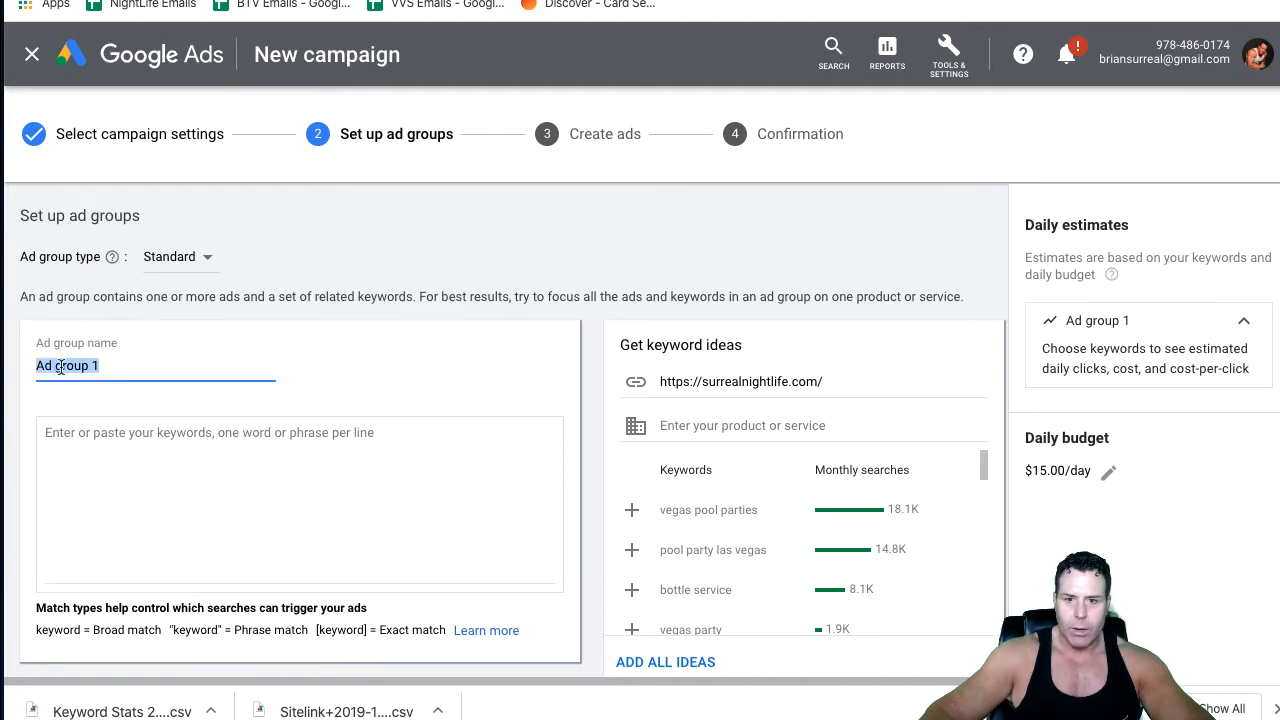
{"action": "right_click", "coordinate": [78, 364]}
{"action": "left_click", "coordinate": [116, 527]}
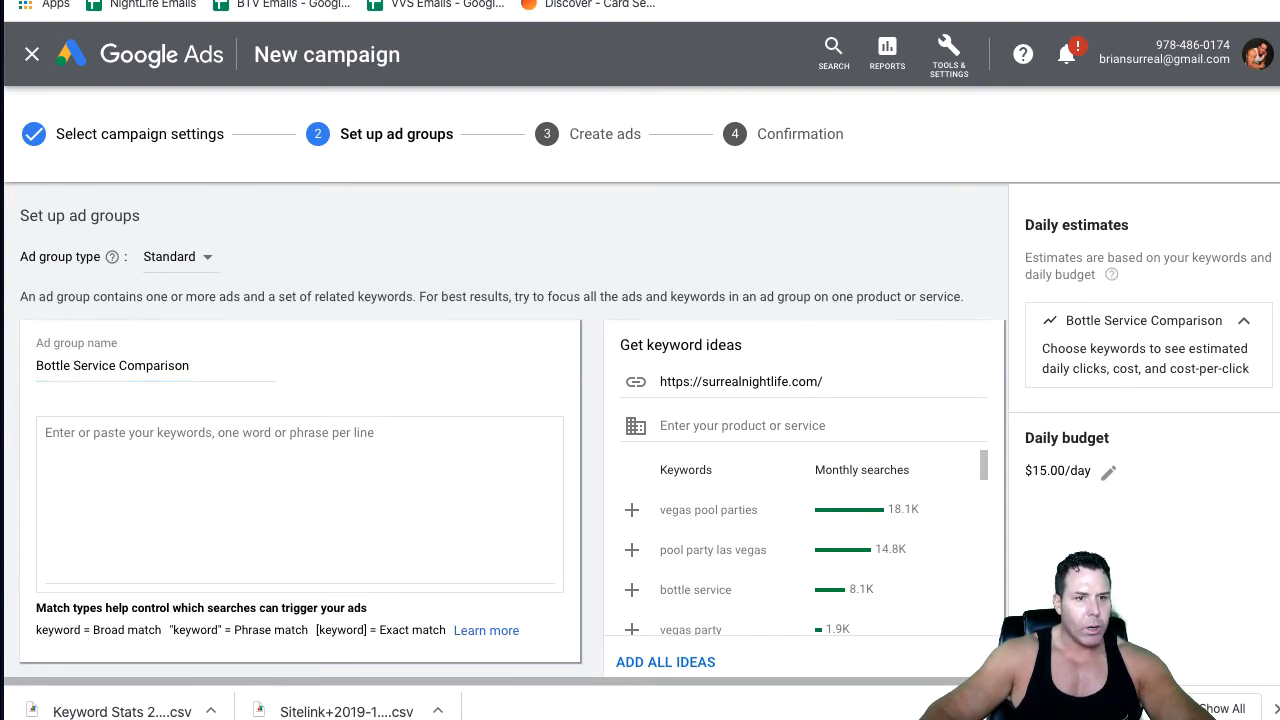
Switch to the campaign planning worksheet and choose "Bottle Service Main" as the Ad Group Name in cell A2
{"action": "left_click_drag", "start_coordinate": [300, 2], "coordinate": [699, 2]}
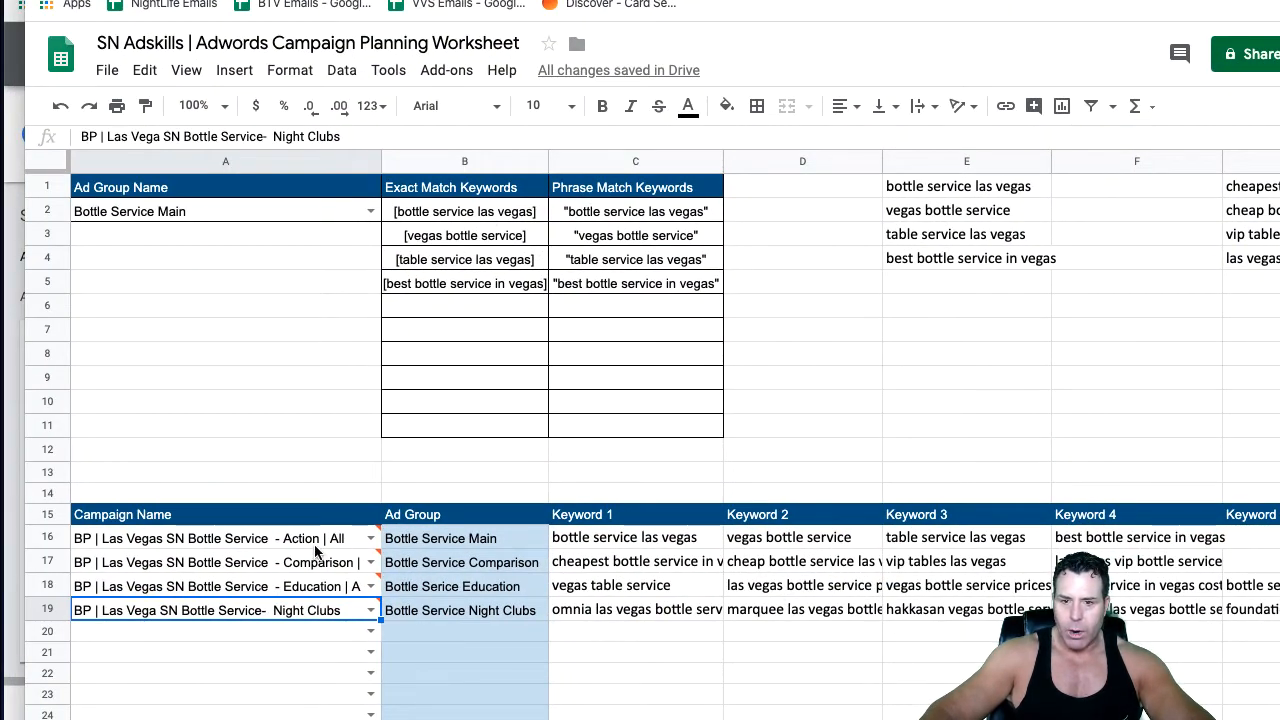
{"action": "left_click", "coordinate": [176, 212]}
{"action": "double_click", "coordinate": [176, 211]}
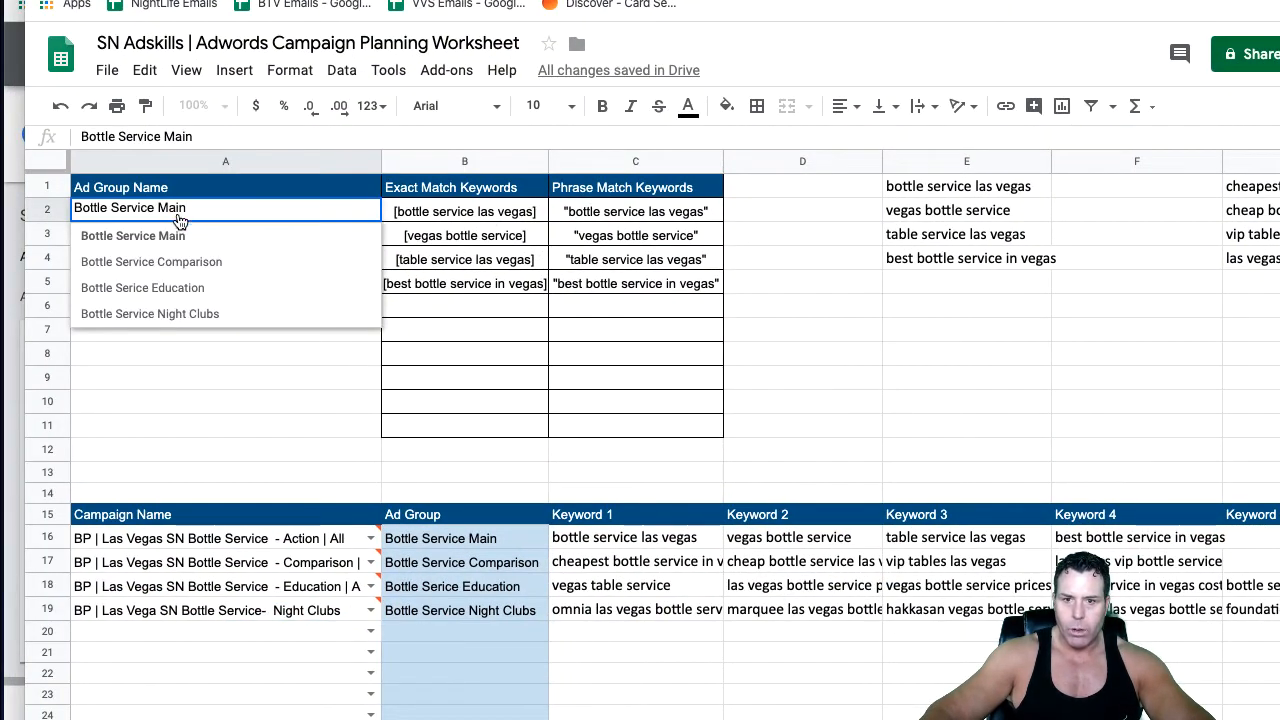
{"action": "left_click", "coordinate": [172, 240]}
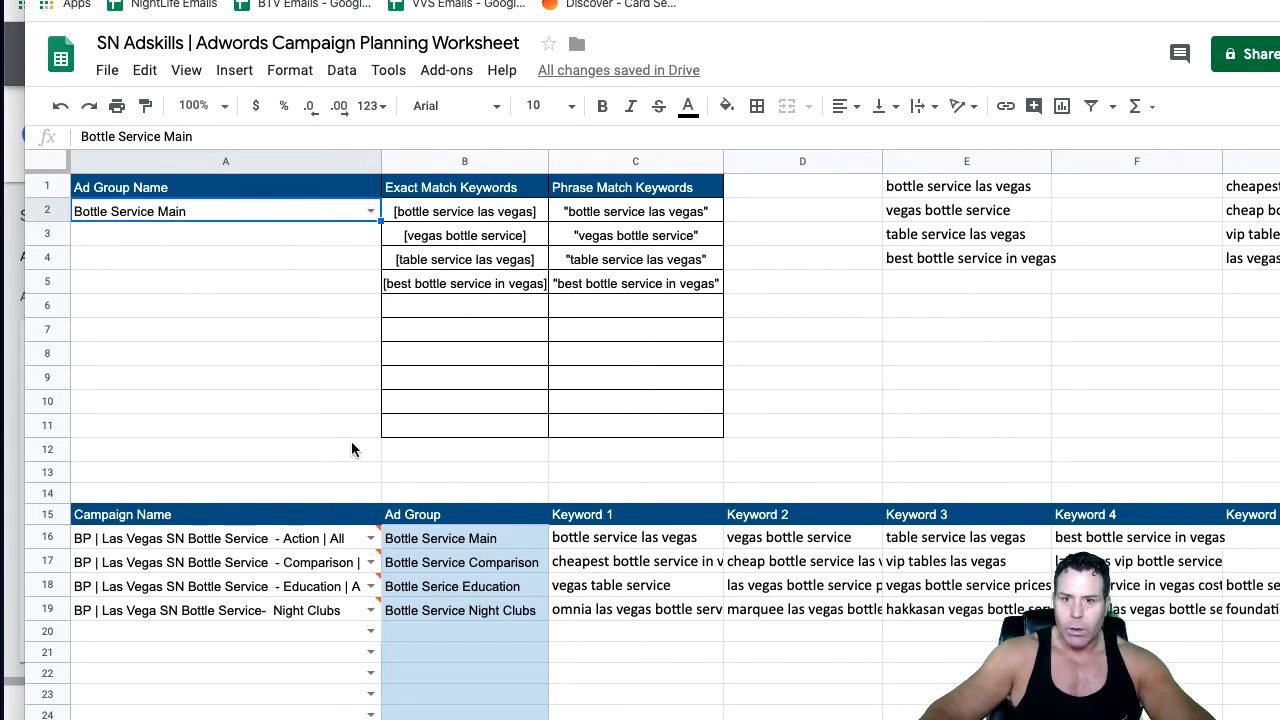
Copy "Bottle Service Main" from the worksheet's Ad Group column and paste it over the first ad group's name in Google Ads
{"action": "mouse_move", "coordinate": [460, 2]}
{"action": "left_mouse_down"}
{"action": "mouse_move", "coordinate": [0, 2]}
{"action": "mouse_move", "coordinate": [0, 57]}
{"action": "mouse_move", "coordinate": [0, 2]}
{"action": "mouse_move", "coordinate": [657, 2]}
{"action": "mouse_move", "coordinate": [460, 2]}
{"action": "left_mouse_up"}
{"action": "right_click", "coordinate": [467, 544]}
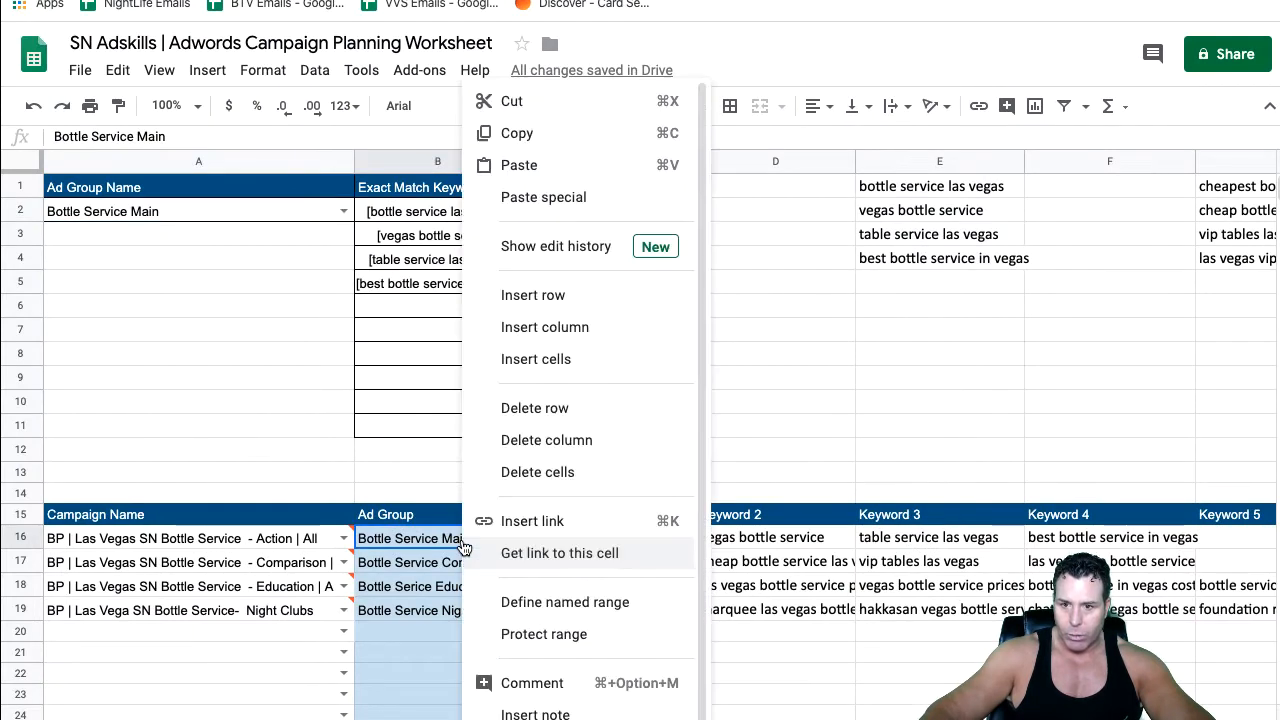
{"action": "left_click", "coordinate": [527, 137]}
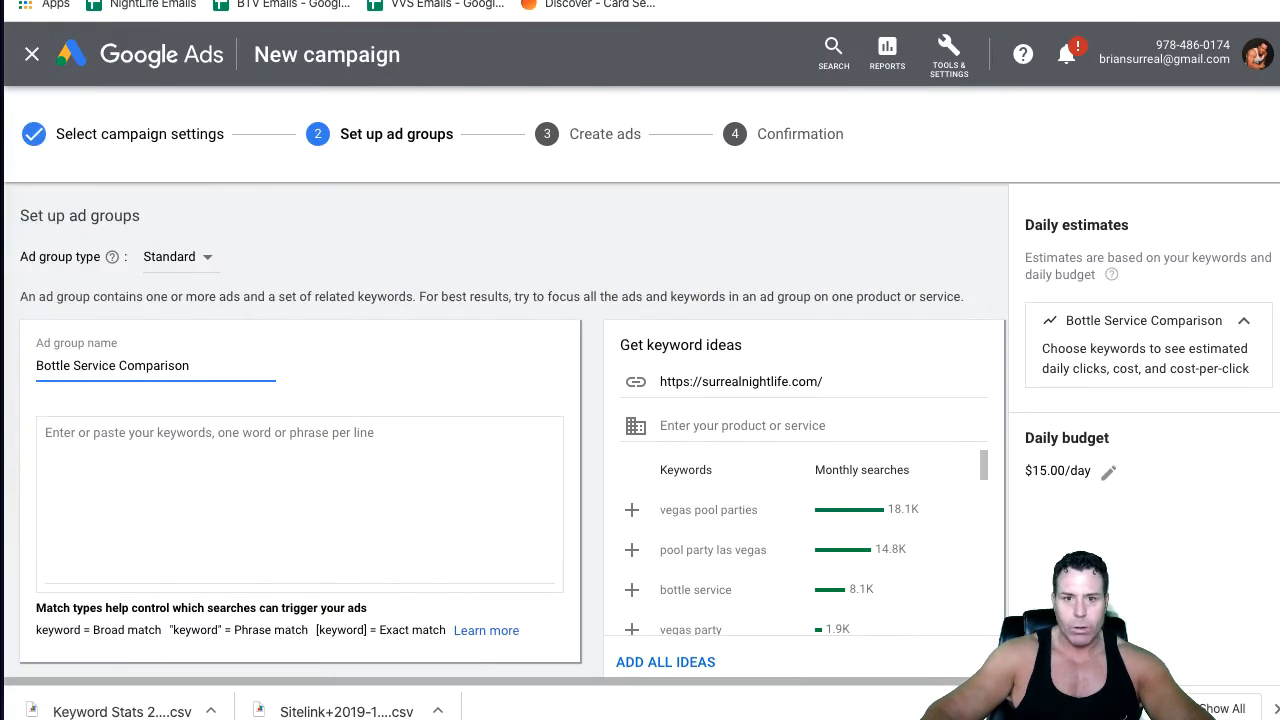
{"action": "left_click_drag", "start_coordinate": [200, 362], "coordinate": [25, 367]}
{"action": "right_click", "coordinate": [64, 366]}
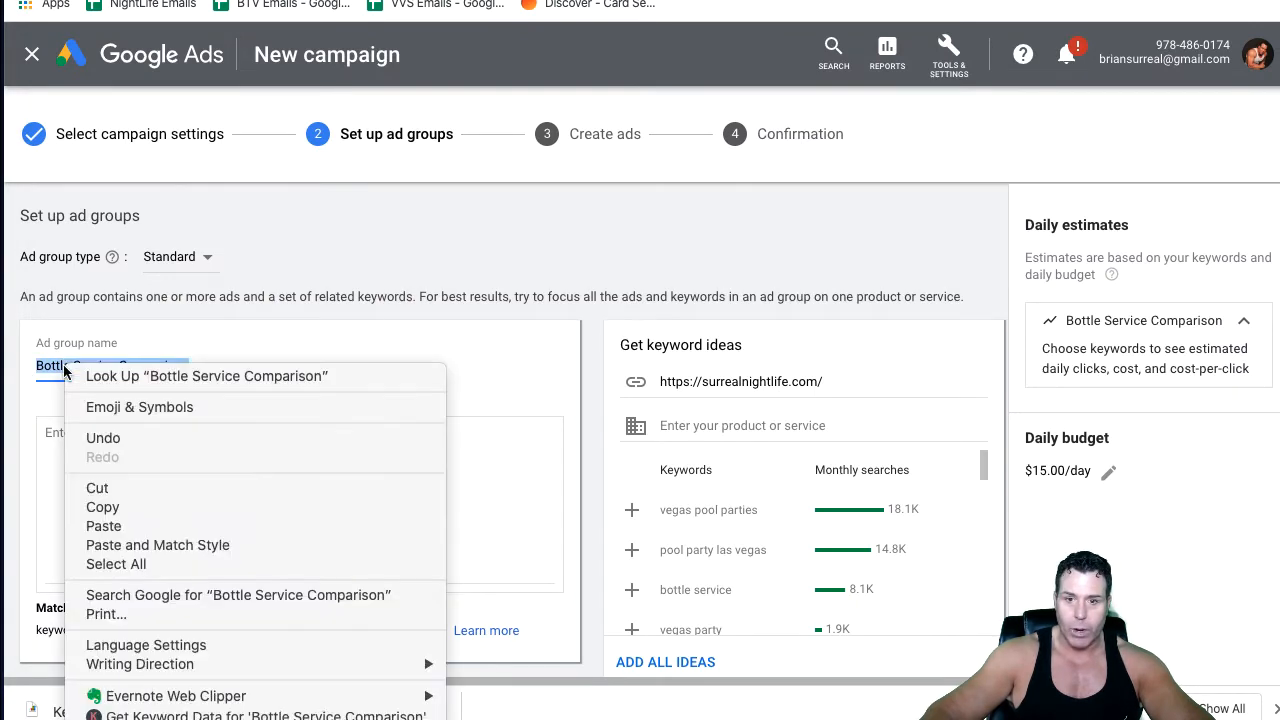
{"action": "left_click", "coordinate": [104, 527]}
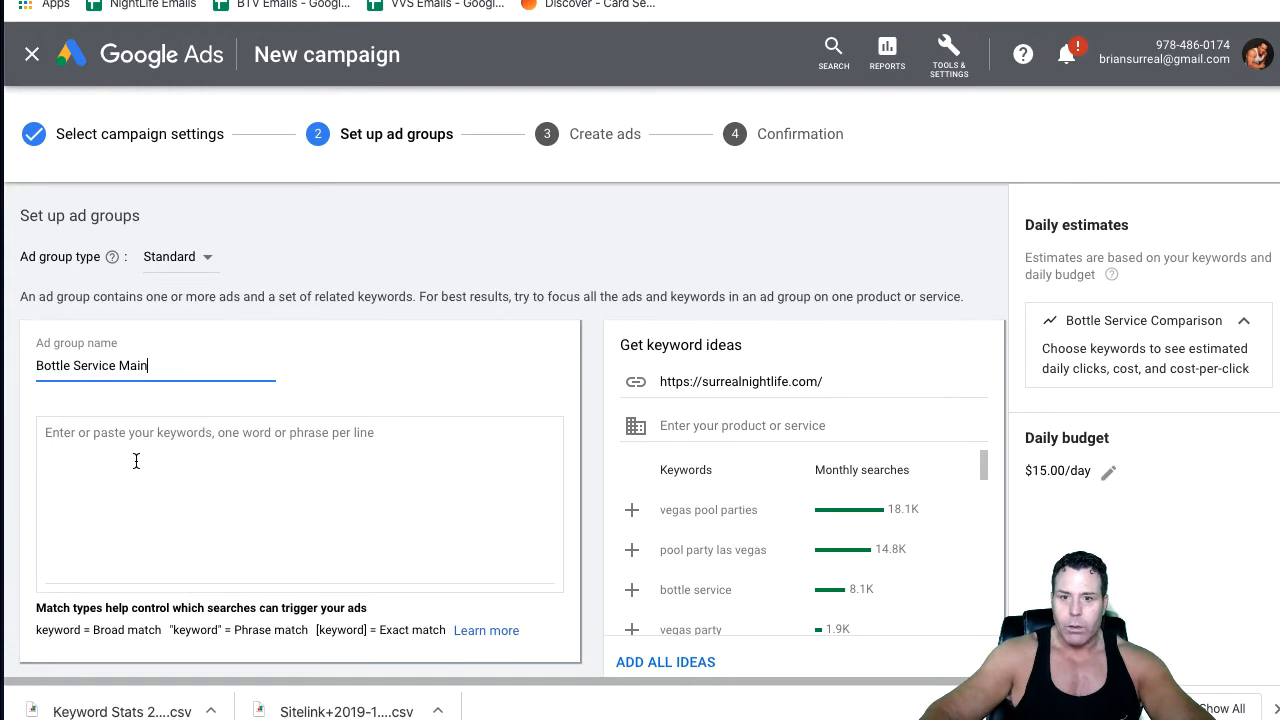
Copy the four exact match keywords from worksheet cells B2:B5 and paste them into the Bottle Service Main ad group's keywords
{"action": "left_click_drag", "start_coordinate": [0, 0], "coordinate": [700, 0]}
{"action": "left_click_drag", "start_coordinate": [469, 223], "coordinate": [466, 293]}
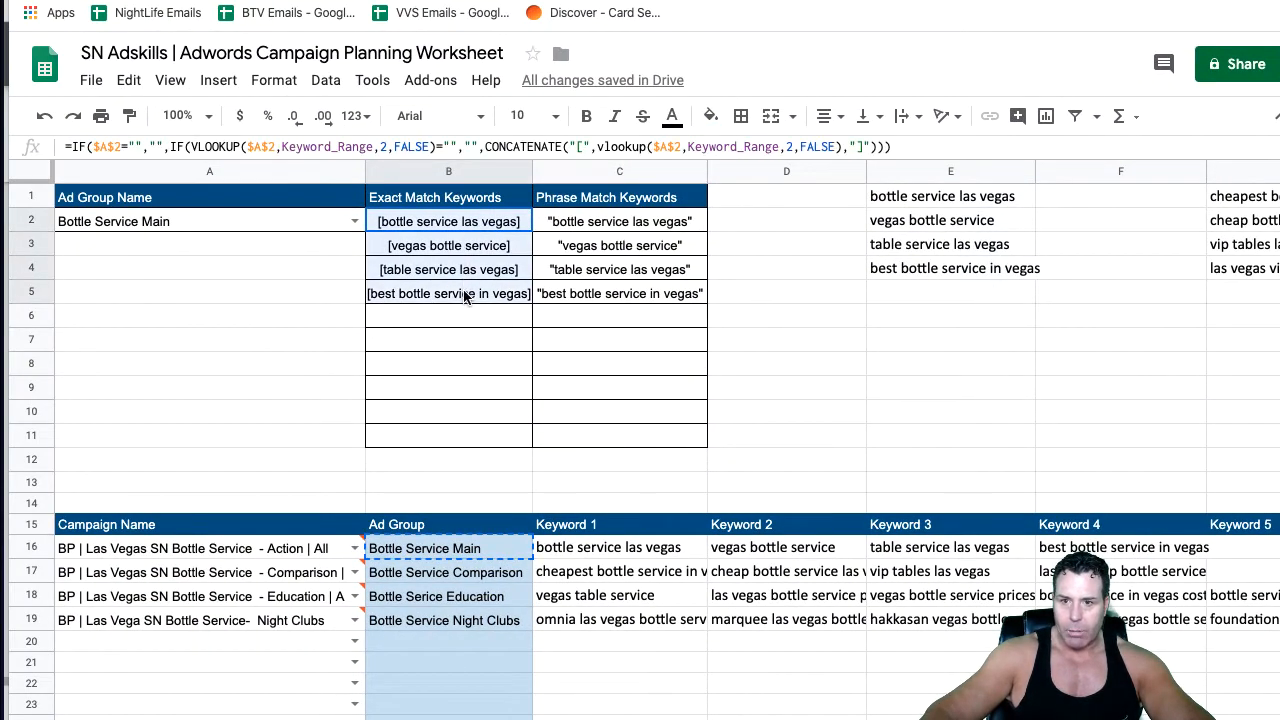
{"action": "right_click", "coordinate": [466, 293]}
{"action": "left_click", "coordinate": [520, 143]}
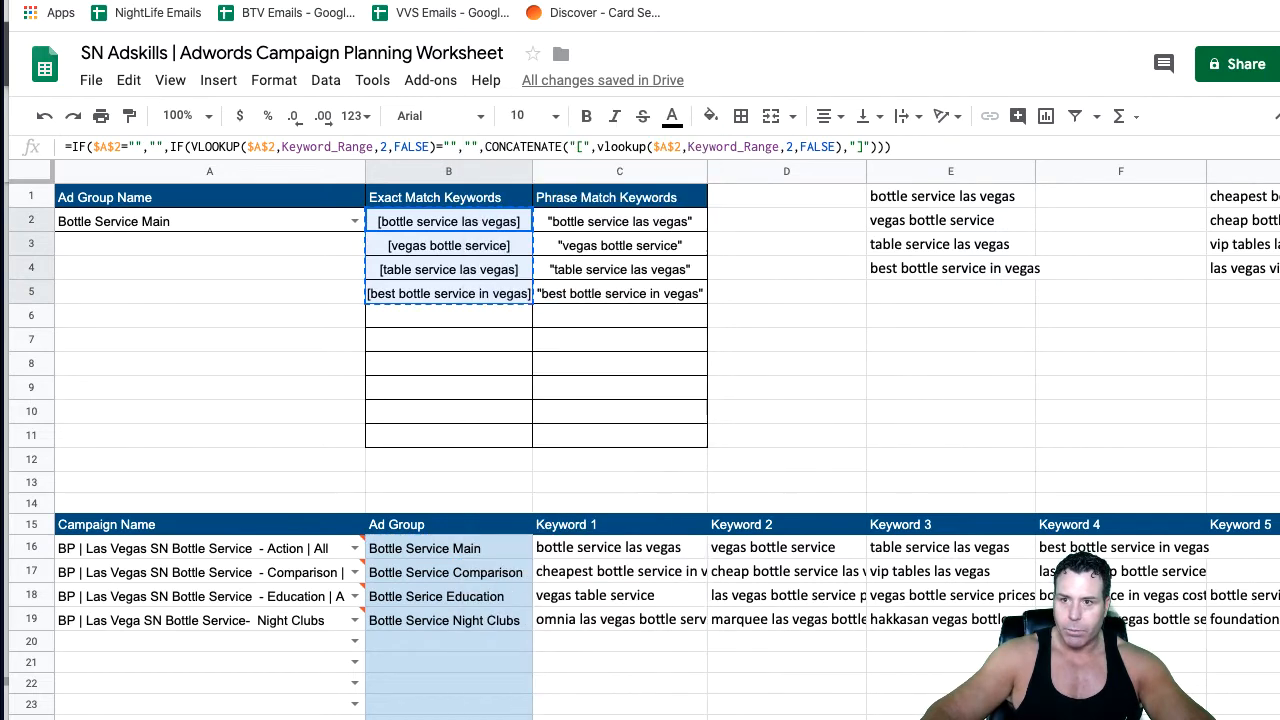
{"action": "left_click_drag", "start_coordinate": [640, 0], "coordinate": [0, 0]}
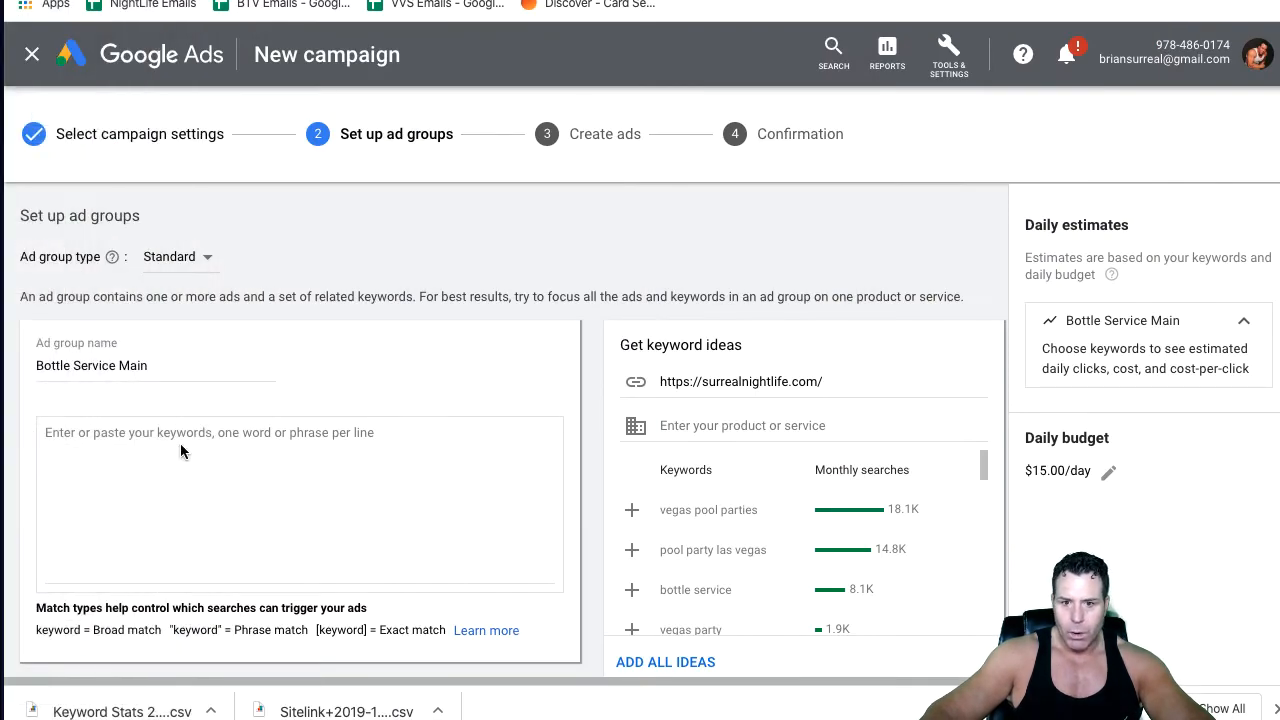
{"action": "right_click", "coordinate": [150, 436]}
{"action": "left_click", "coordinate": [175, 489]}
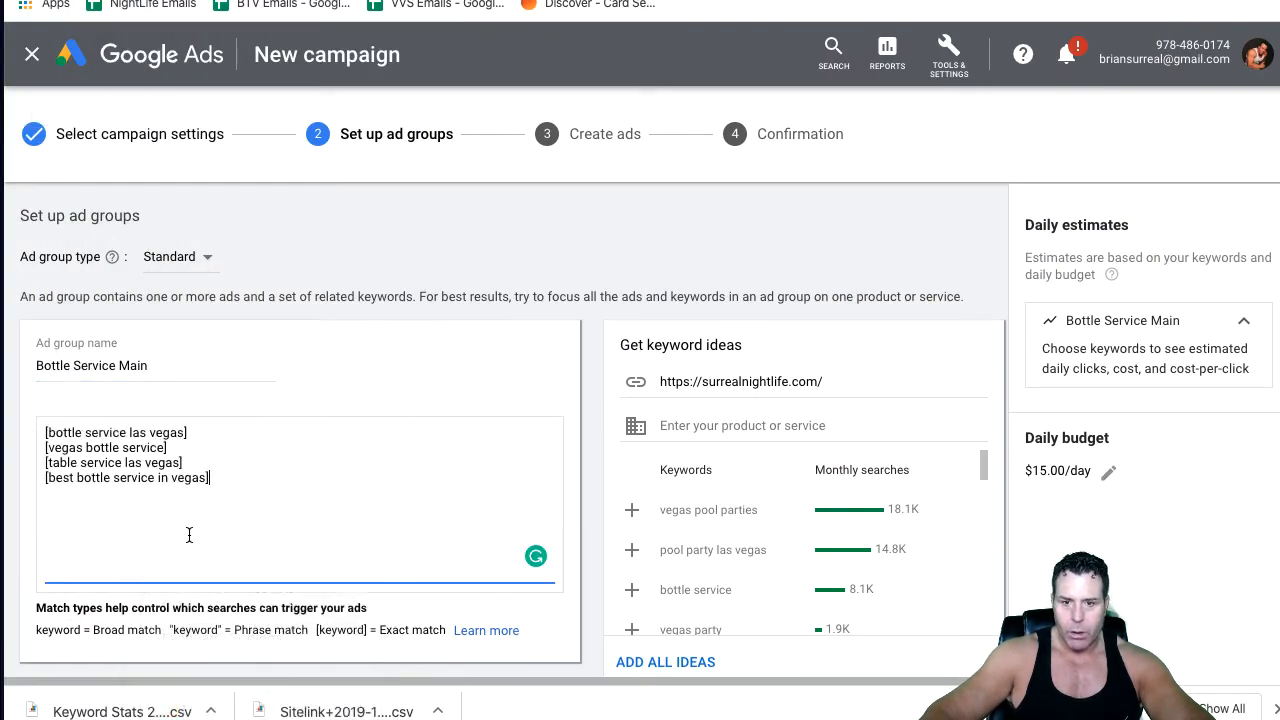
Paste the worksheet's four phrase match keywords below the exact match ones, starting "bottle service las vegas" on its own line
{"action": "key", "text": "Return"}
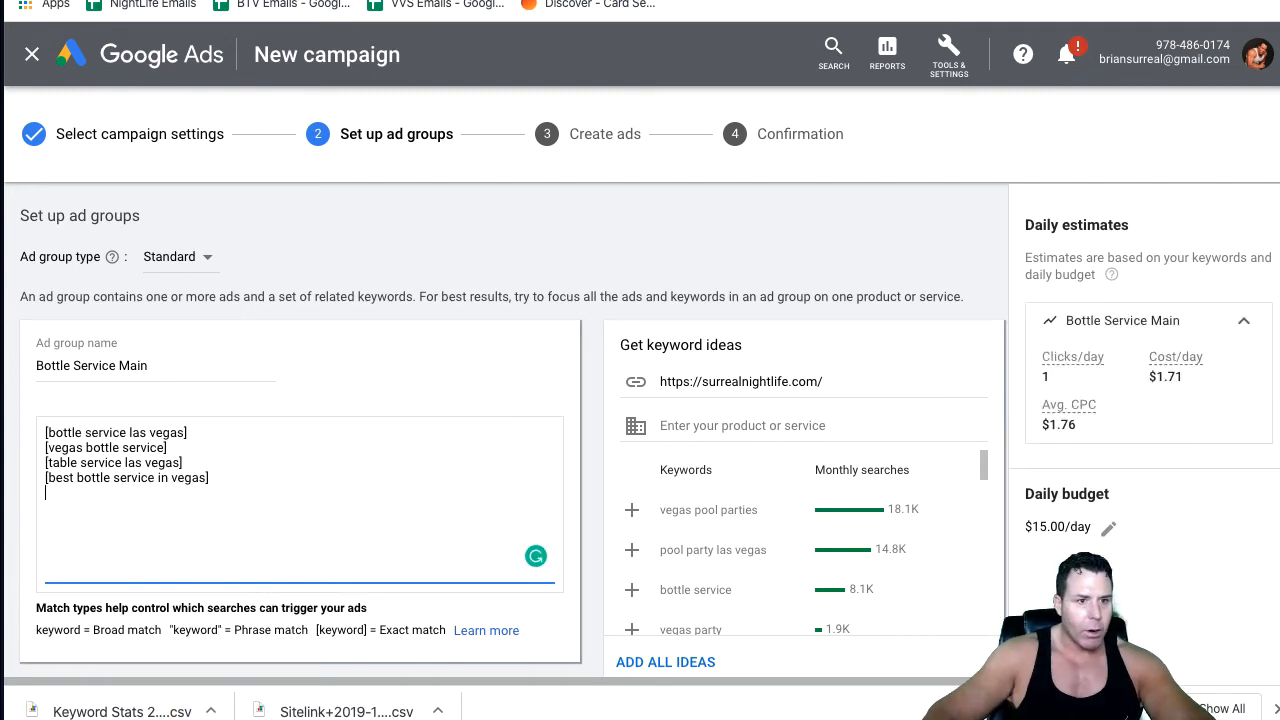
{"action": "key", "text": "ctrl+Left"}
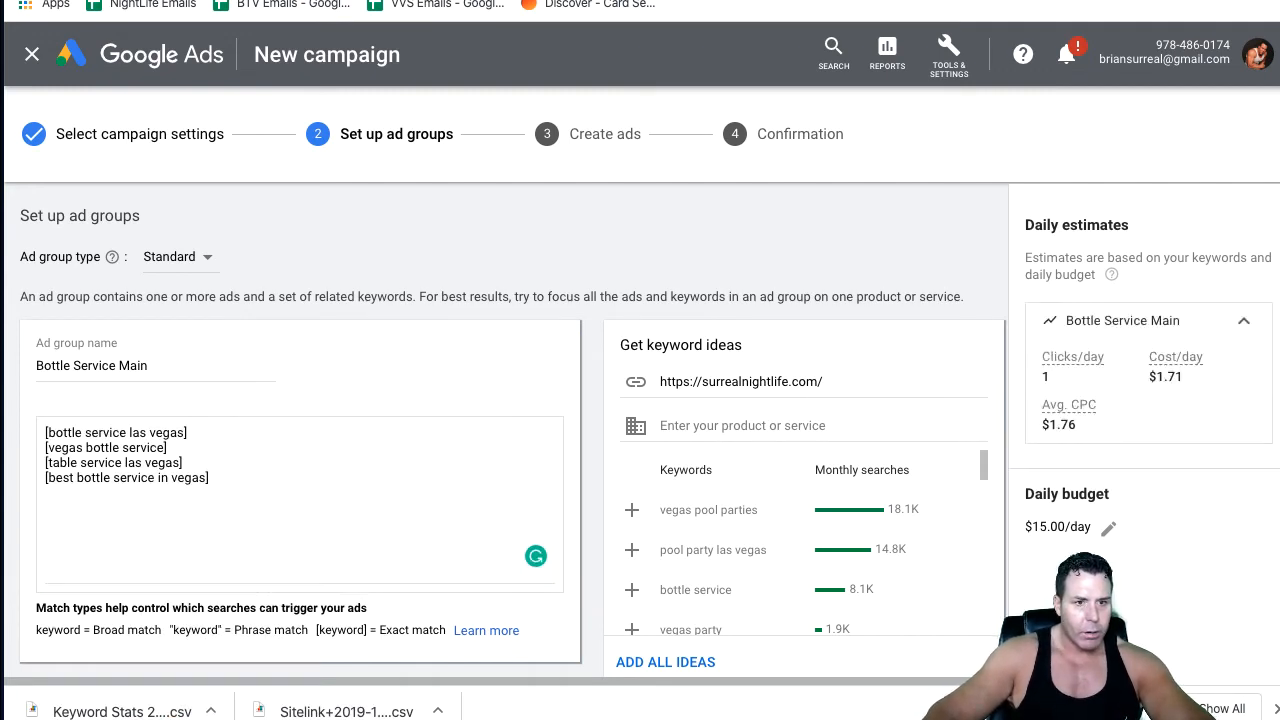
{"action": "left_click", "coordinate": [121, 527]}
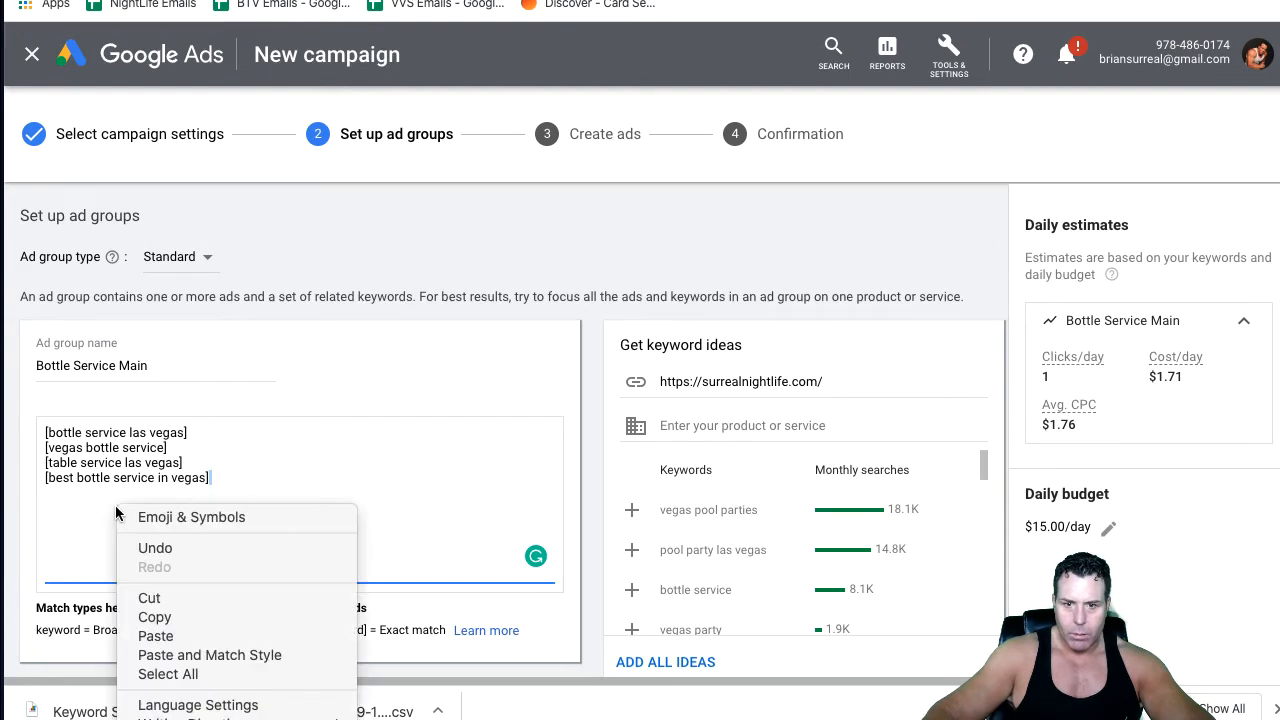
{"action": "right_click", "coordinate": [117, 505]}
{"action": "left_click", "coordinate": [156, 636]}
{"action": "left_click", "coordinate": [209, 477]}
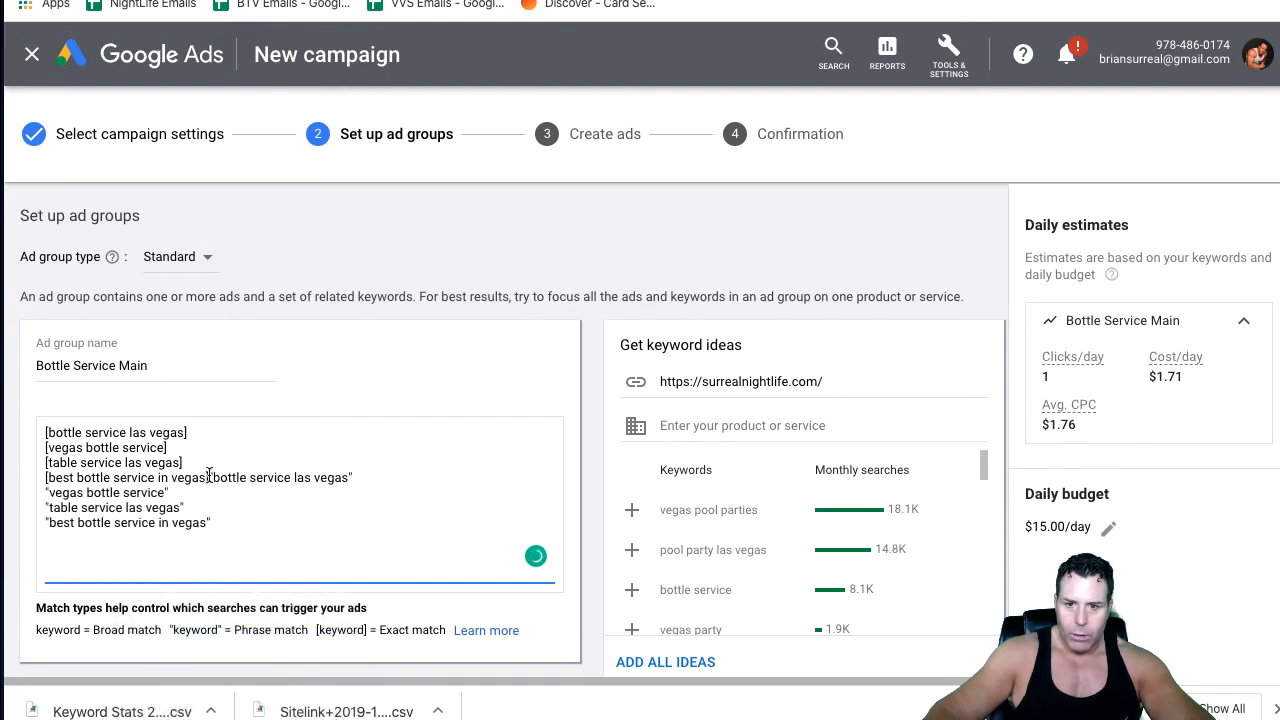
{"action": "key", "text": "Return"}
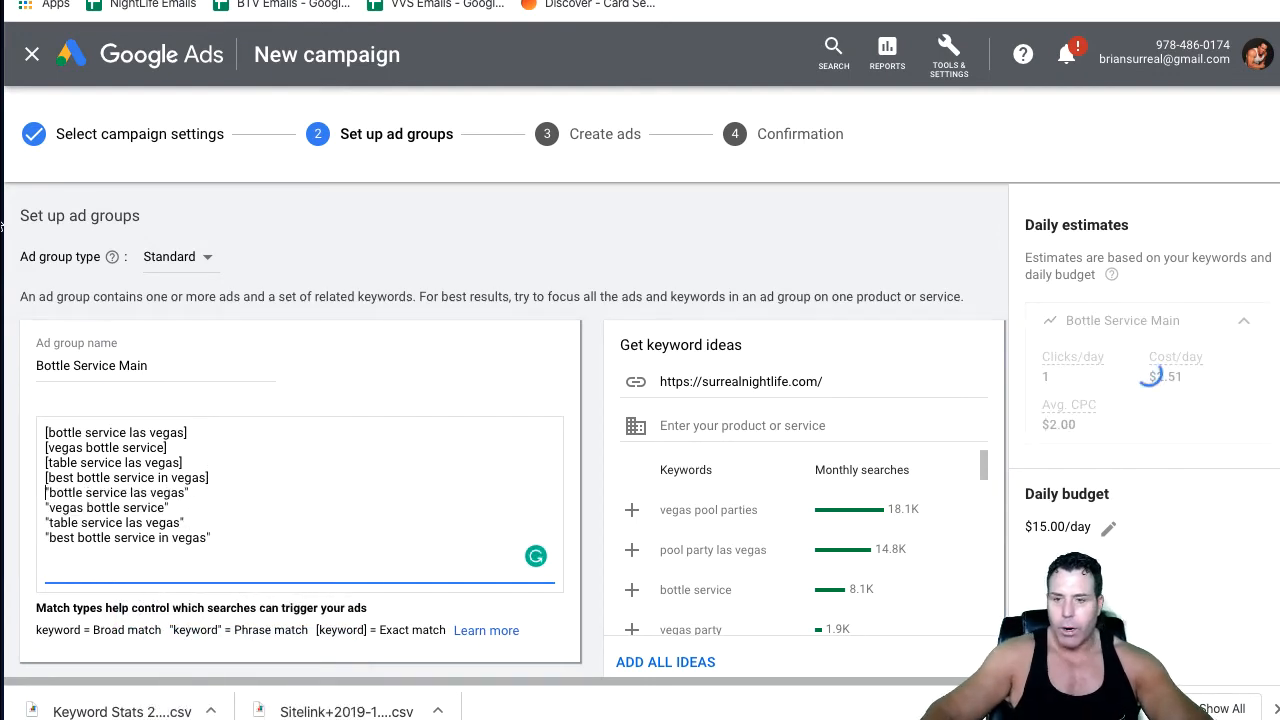
Add a second ad group and name it "Bottle Service Comparison", copied from the worksheet's Ad Group column
{"action": "scroll", "coordinate": [187, 486], "scroll_direction": "down", "scroll_amount": 2}
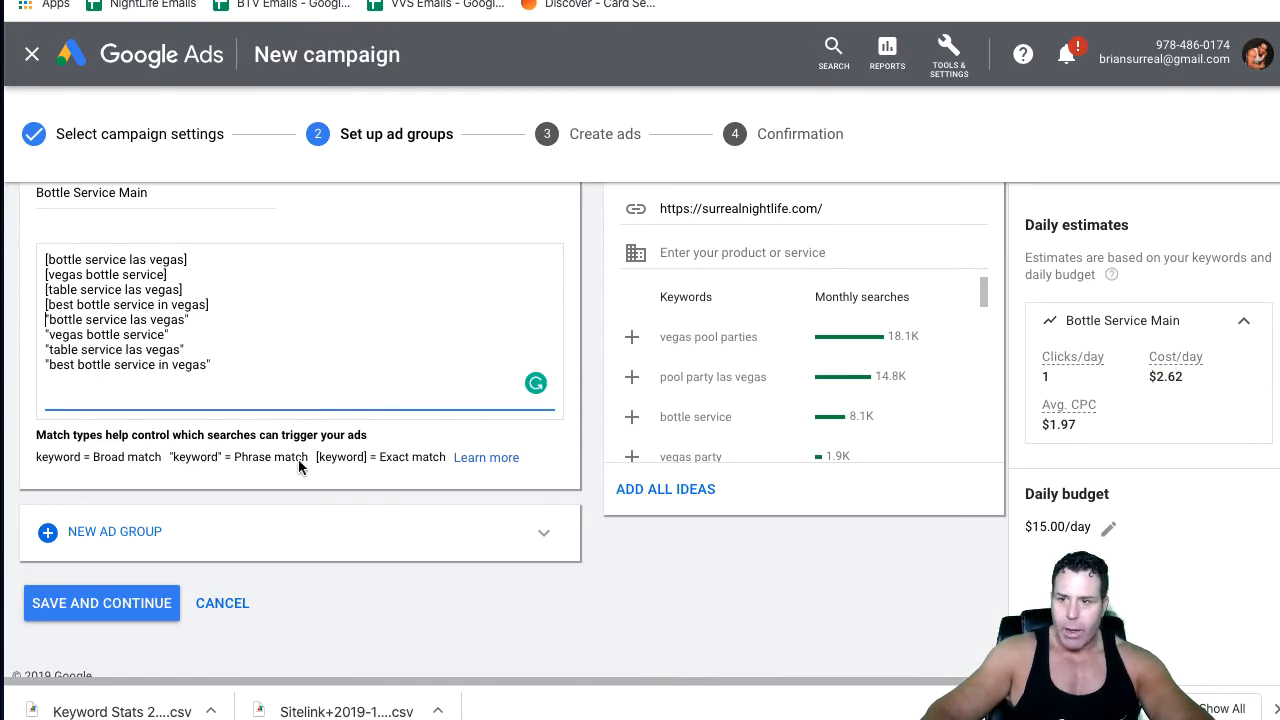
{"action": "left_click", "coordinate": [150, 532]}
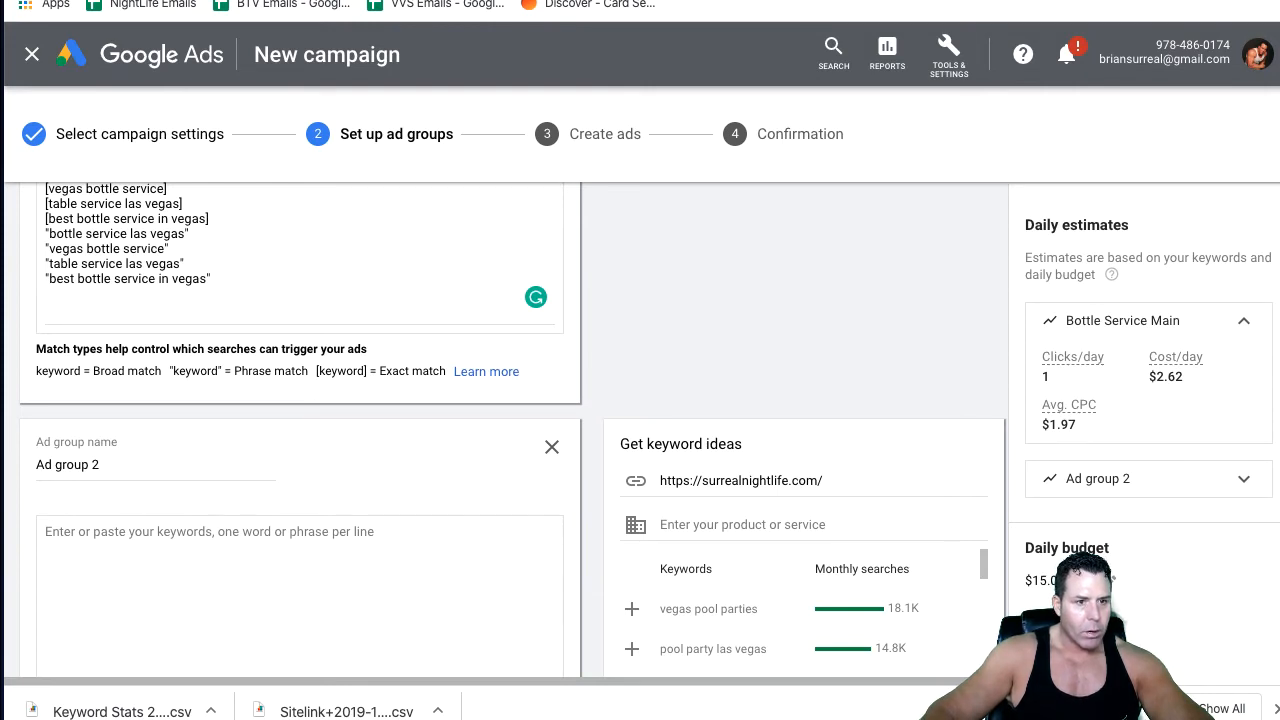
{"action": "left_click_drag", "start_coordinate": [132, 466], "coordinate": [26, 465]}
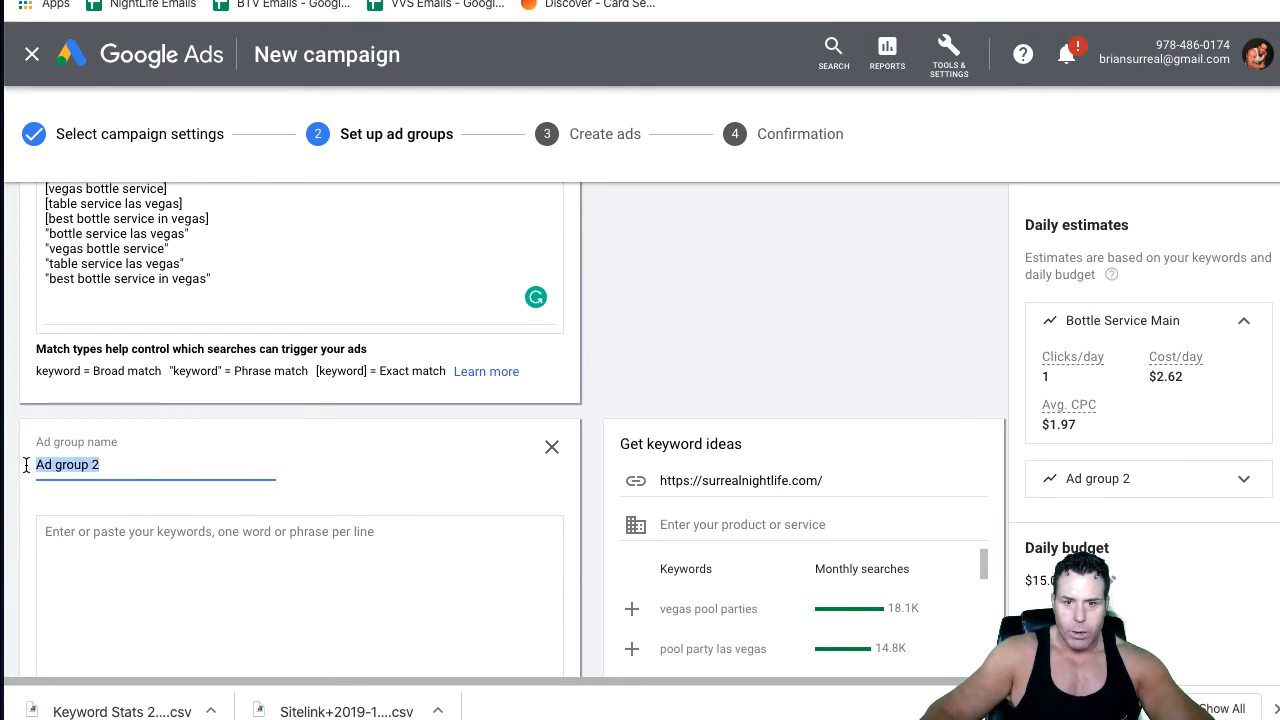
{"action": "right_click", "coordinate": [66, 462]}
{"action": "left_click", "coordinate": [105, 623]}
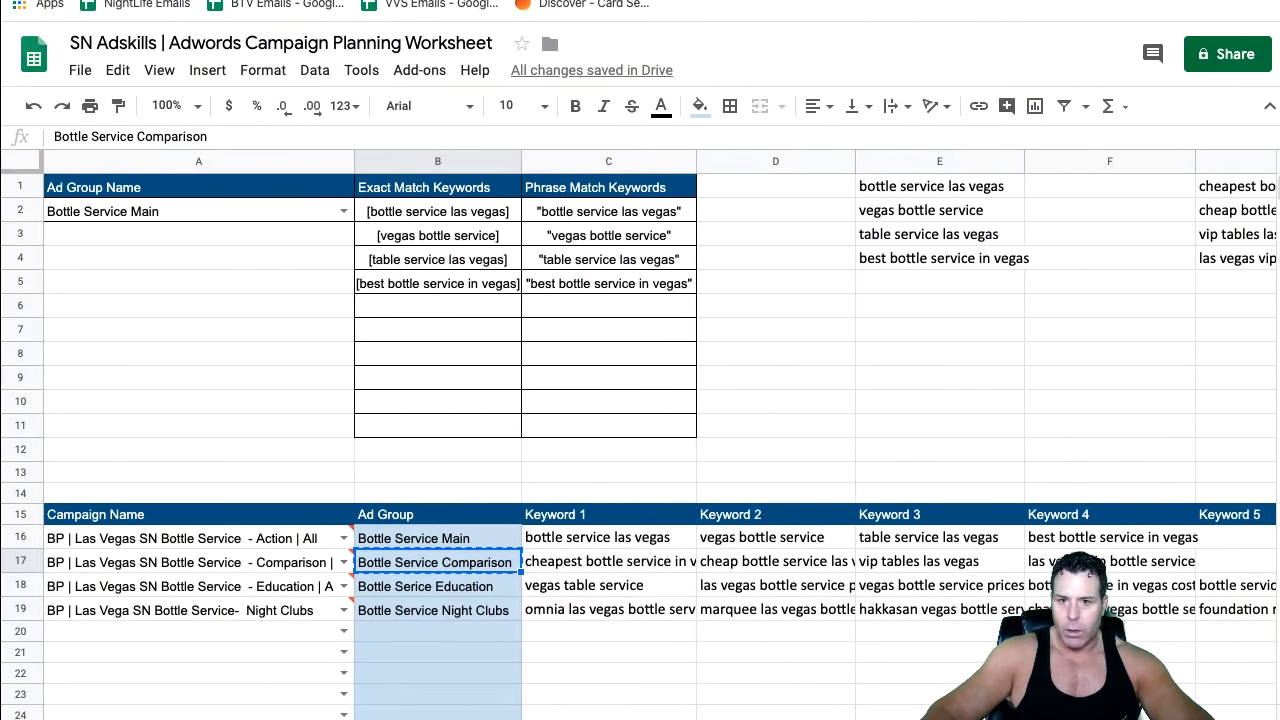
Select Bottle Service Comparison as the worksheet's ad group in A2, then copy exact match keywords B2:B5 into that ad group's keywords in Google Ads
{"action": "left_click", "coordinate": [343, 211]}
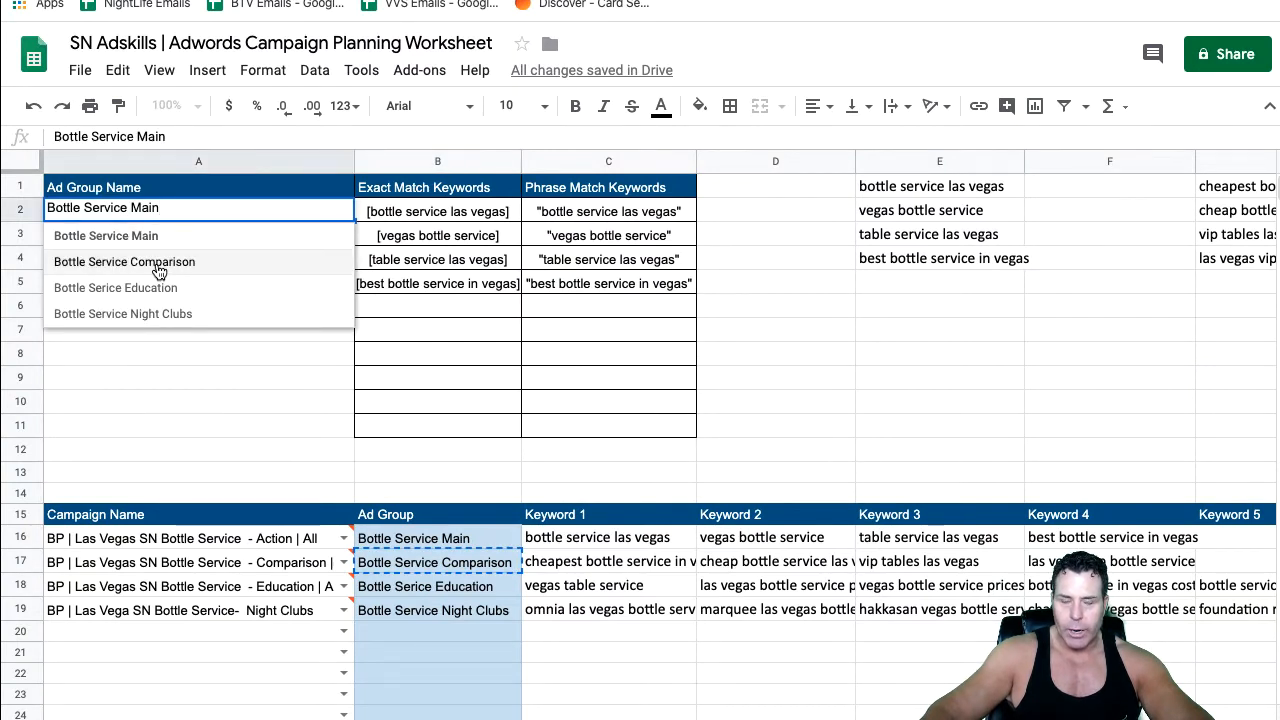
{"action": "left_click", "coordinate": [158, 262]}
{"action": "left_click_drag", "start_coordinate": [418, 222], "coordinate": [410, 288]}
{"action": "right_click", "coordinate": [410, 288]}
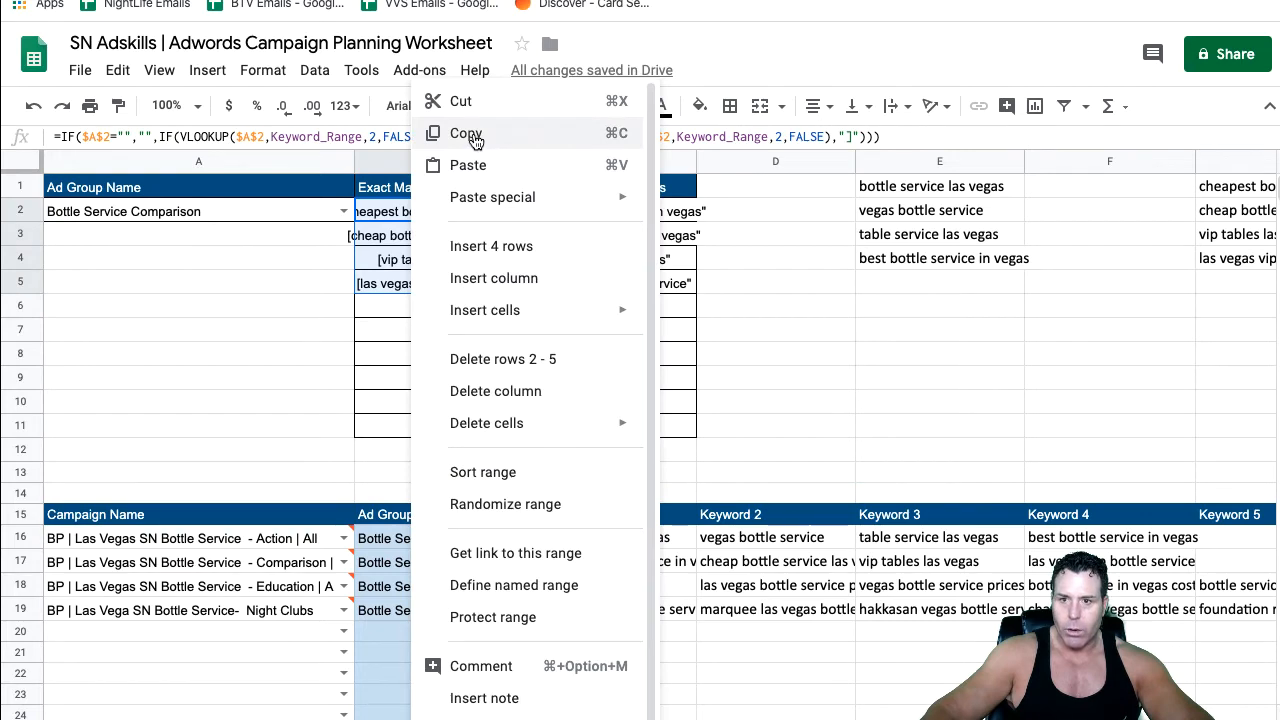
{"action": "left_click", "coordinate": [477, 136]}
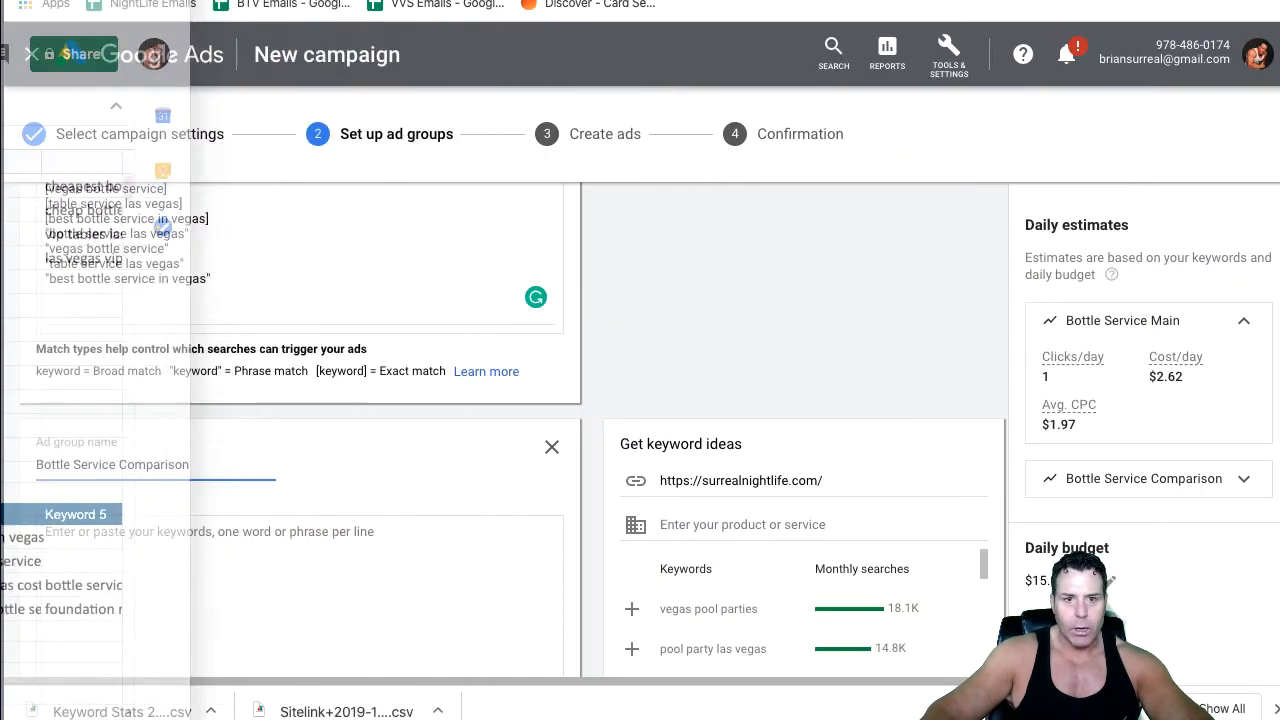
{"action": "right_click", "coordinate": [100, 534]}
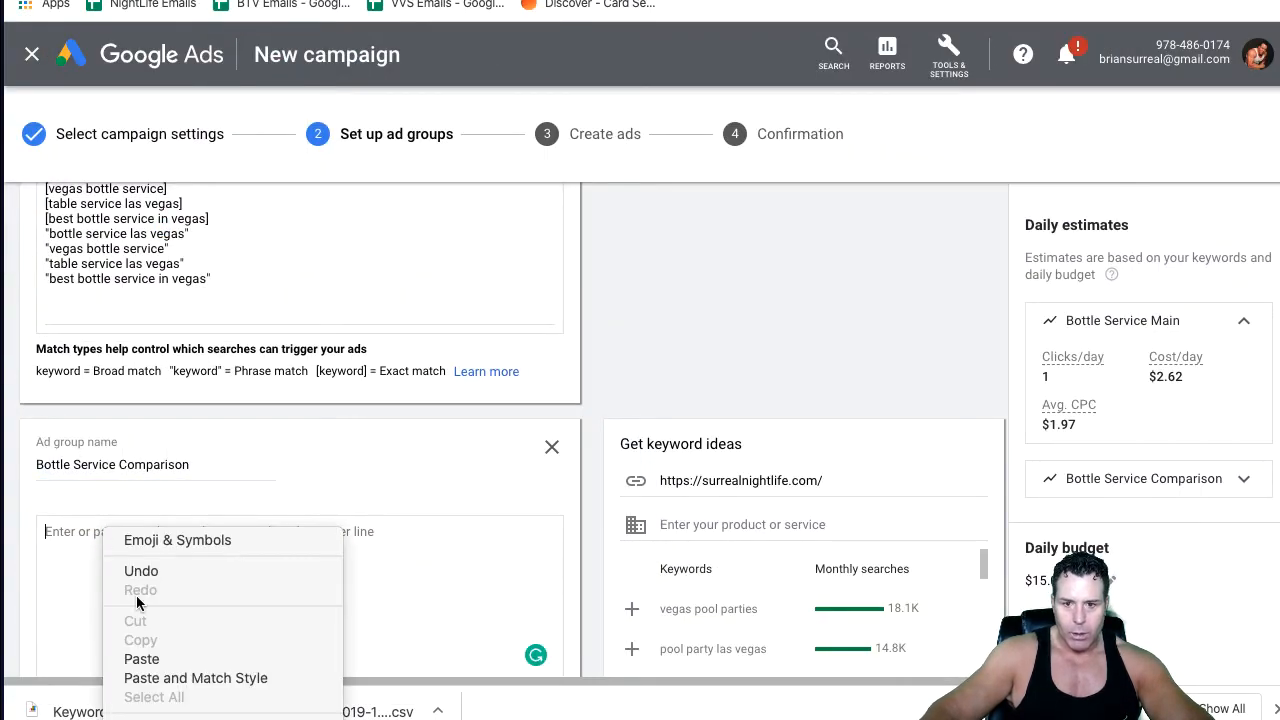
{"action": "left_click", "coordinate": [134, 657]}
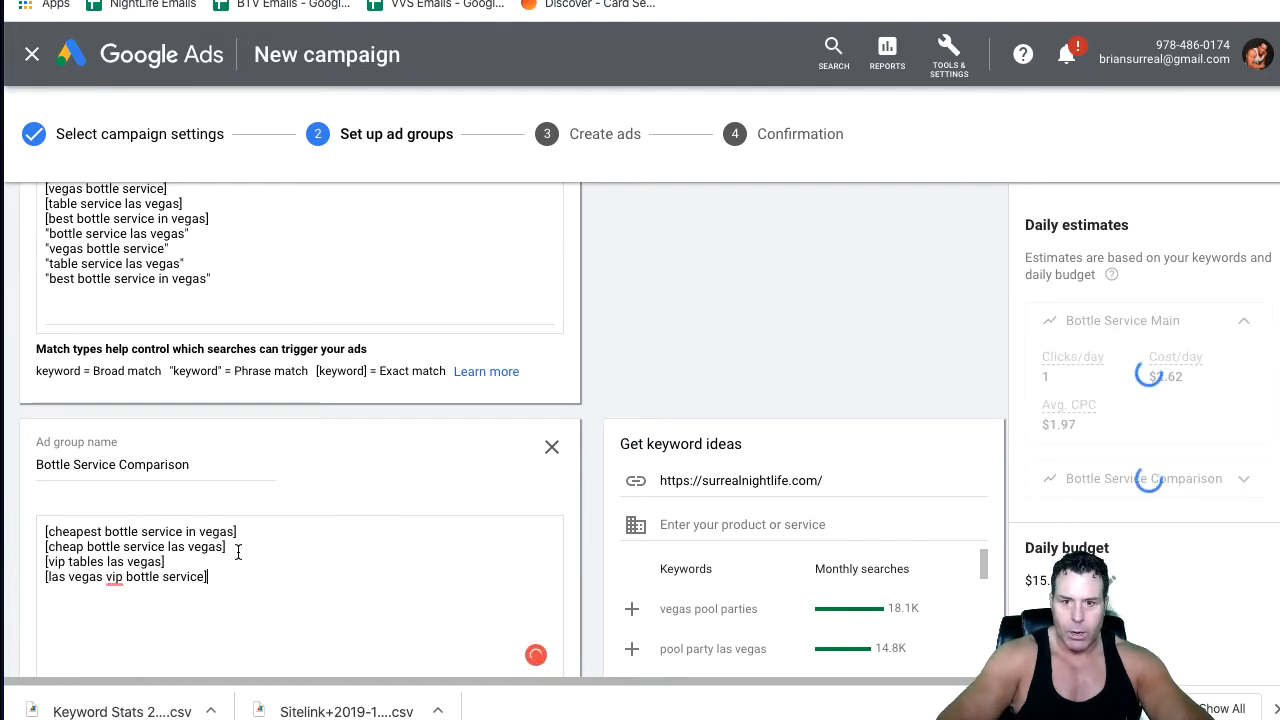
Paste the worksheet's phrase match keywords below the exact match ones in Bottle Service Comparison, starting "cheapest bottle service in vegas" on its own line
{"action": "right_click", "coordinate": [72, 606]}
{"action": "left_click", "coordinate": [150, 716]}
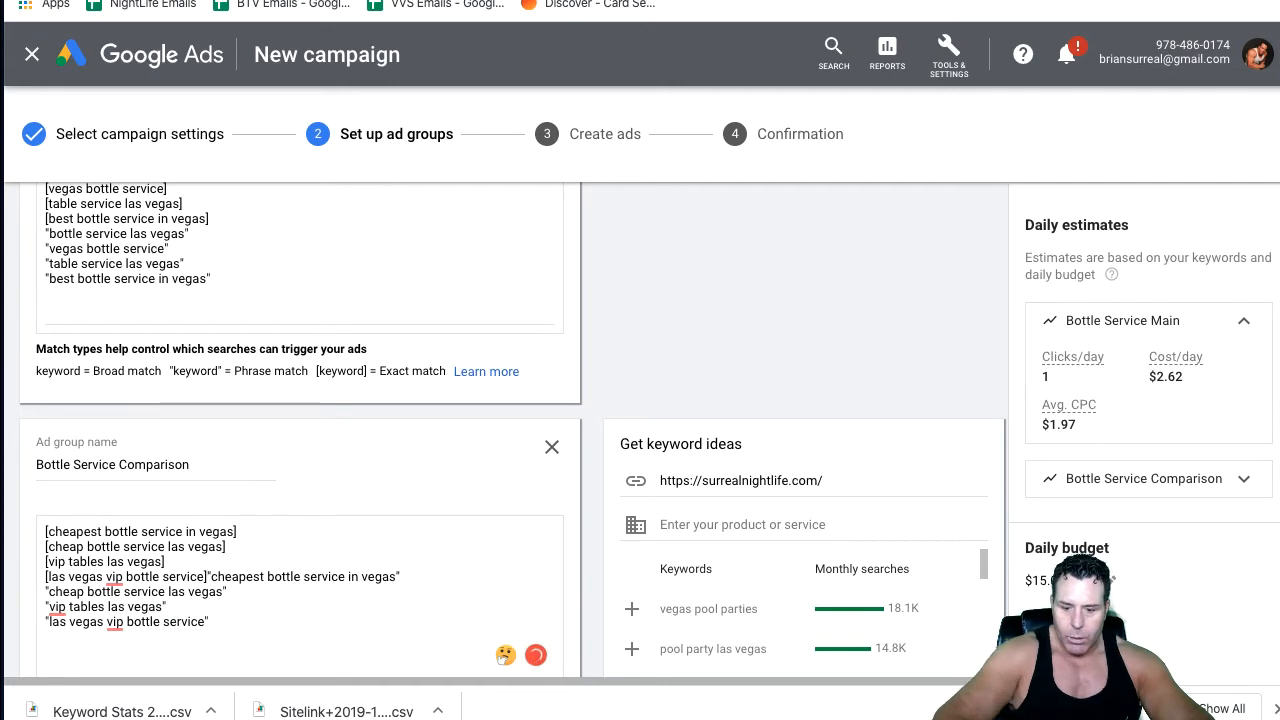
{"action": "key", "text": "Return"}
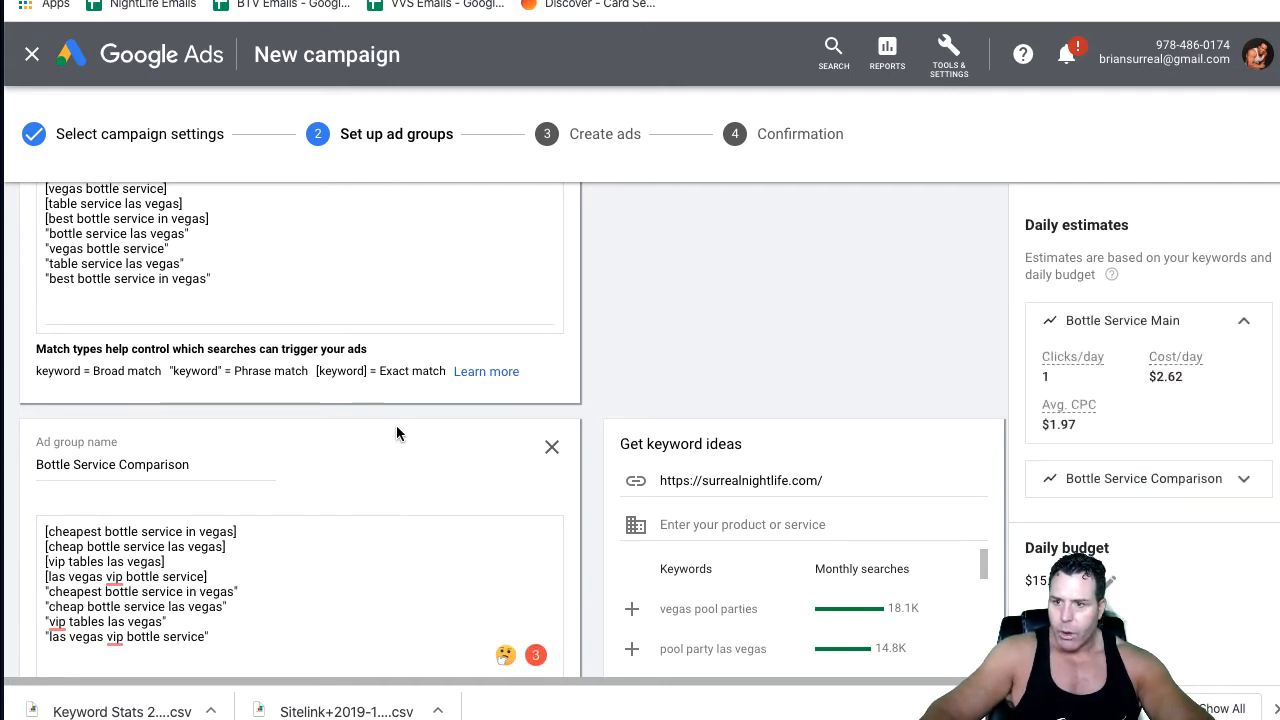
Add a third ad group and replace its default name with the worksheet's "Bottle Serice Education"
{"action": "scroll", "coordinate": [396, 432], "scroll_direction": "down", "scroll_amount": 2}
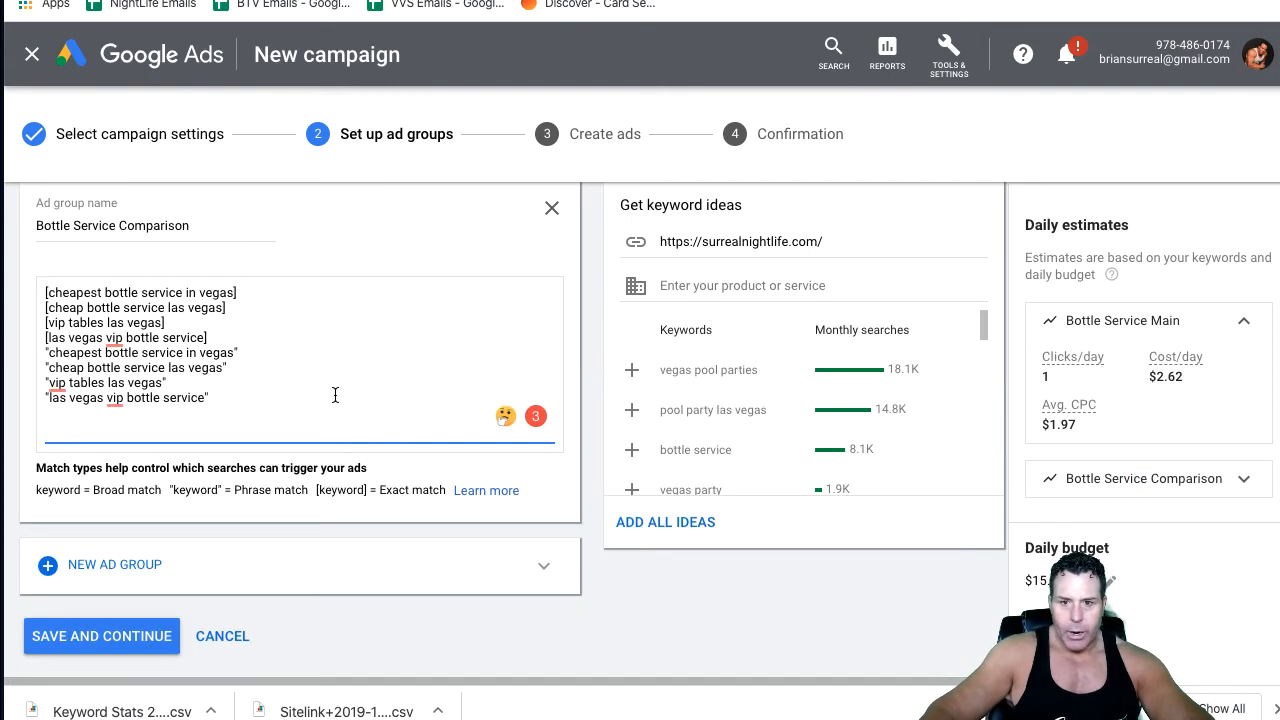
{"action": "left_click", "coordinate": [113, 566]}
{"action": "scroll", "coordinate": [143, 421], "scroll_direction": "up", "scroll_amount": 1}
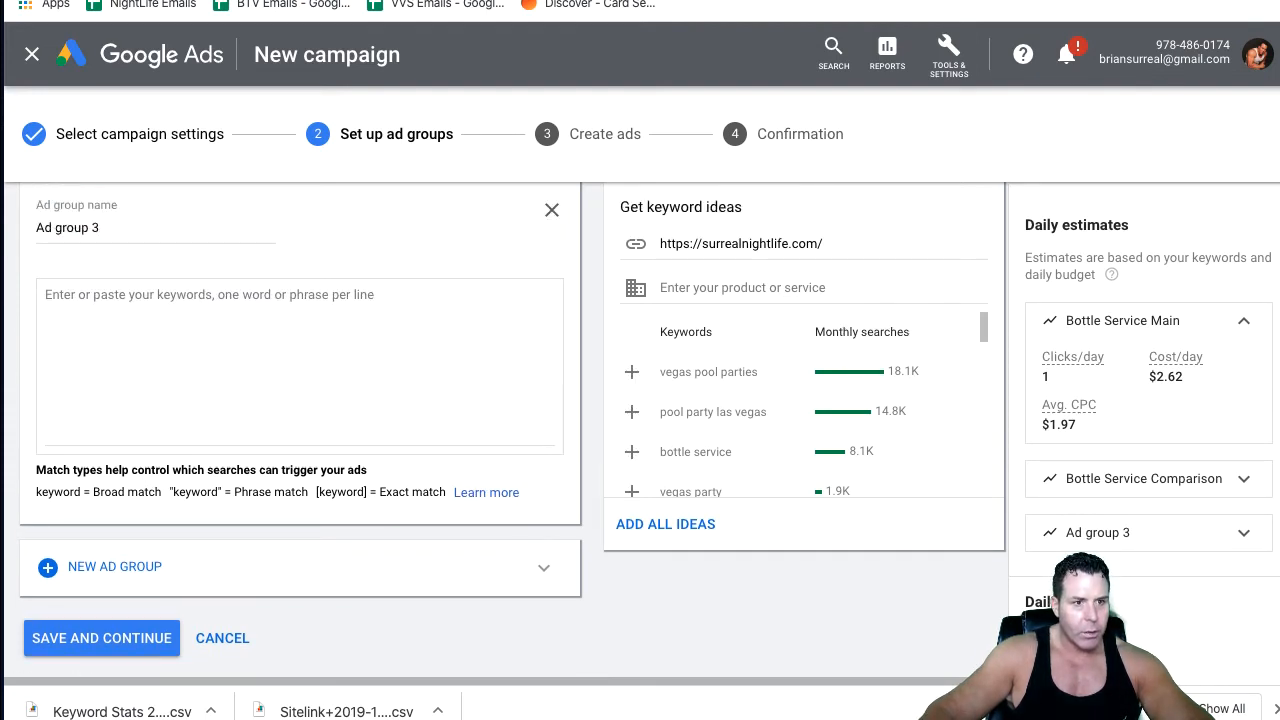
{"action": "left_click", "coordinate": [63, 235]}
{"action": "left_click_drag", "start_coordinate": [133, 227], "coordinate": [24, 221]}
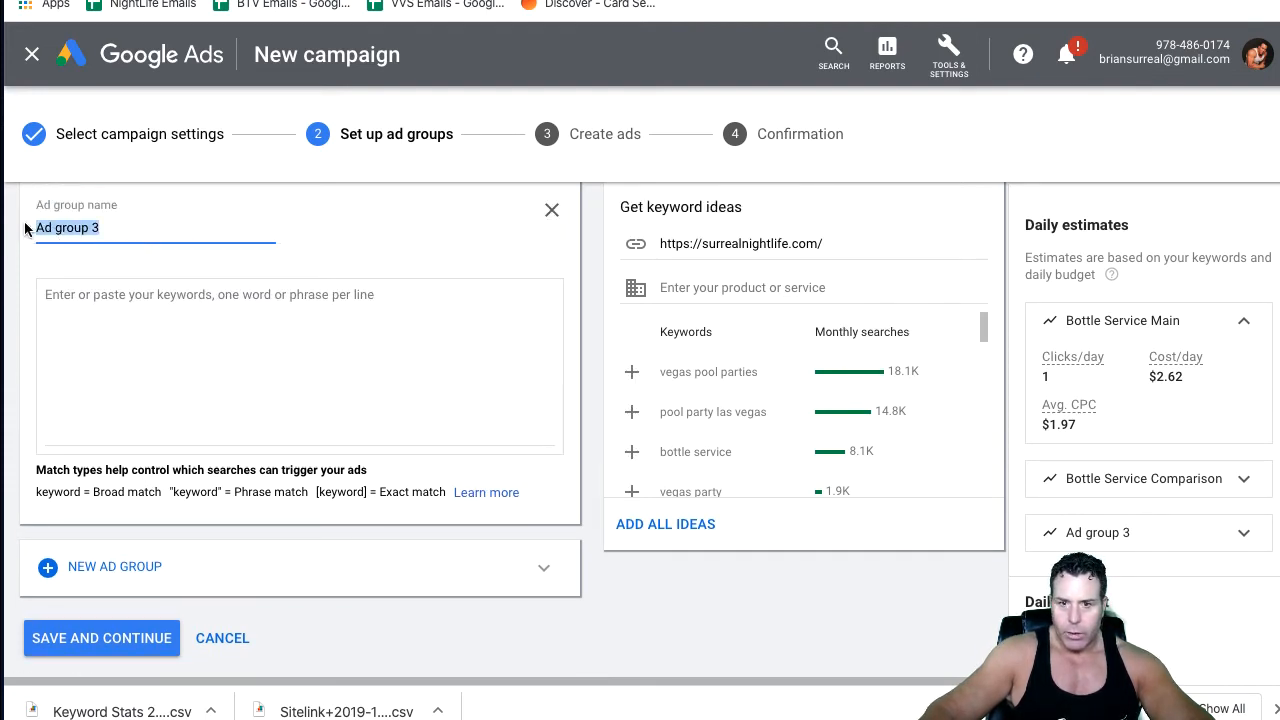
{"action": "right_click", "coordinate": [72, 222]}
{"action": "left_click", "coordinate": [110, 382]}
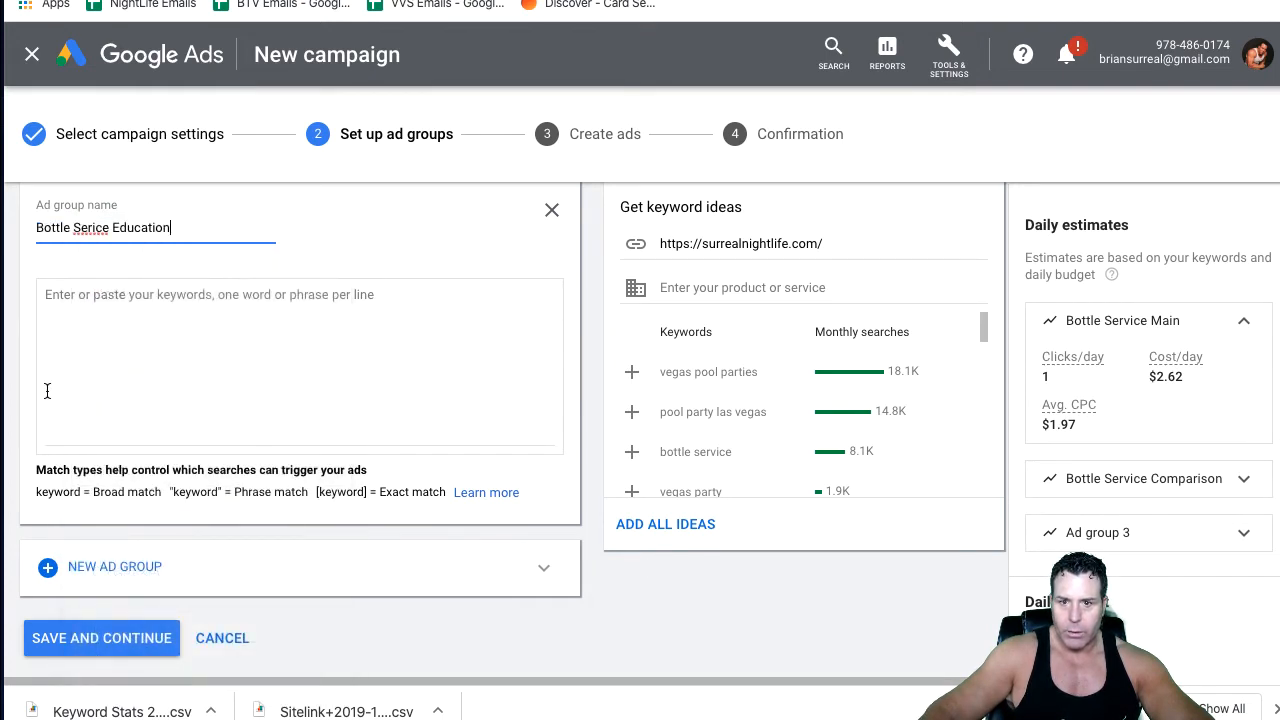
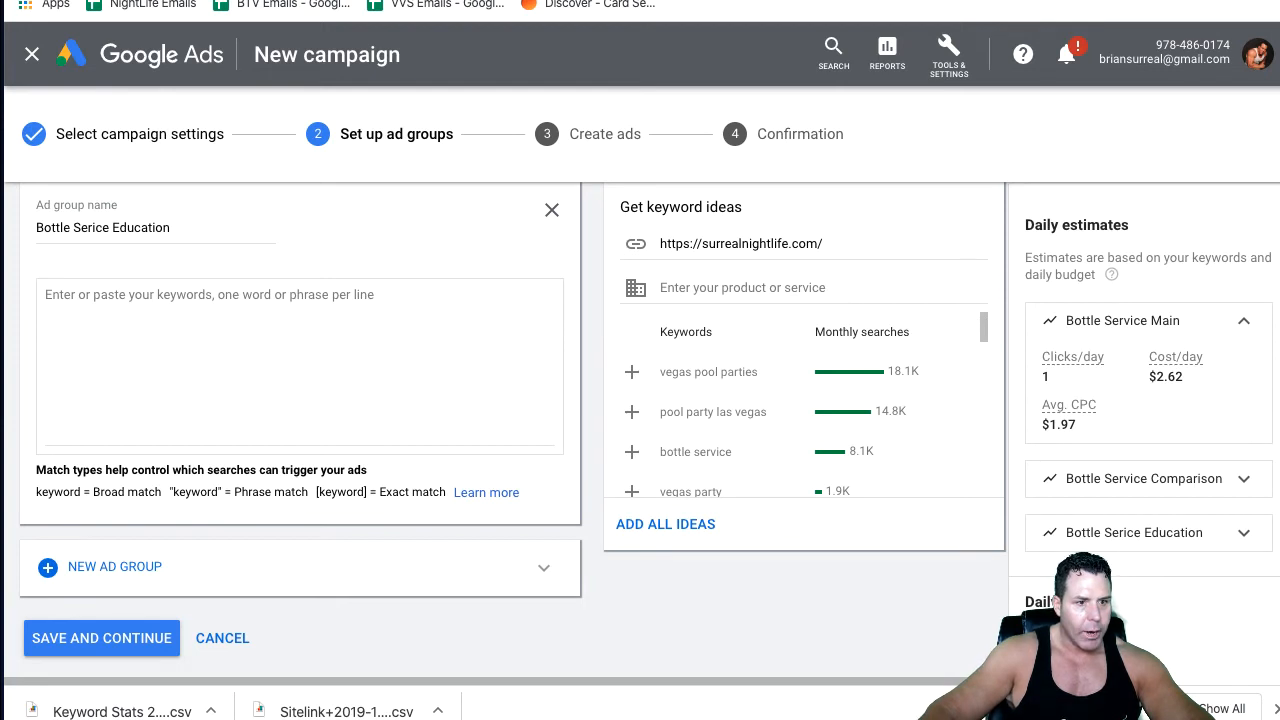
Paste the worksheet's exact match and phrase match keywords into the Bottle Serice Education ad group, adding a line break where the two lists meet
{"action": "right_click", "coordinate": [103, 328]}
{"action": "left_click", "coordinate": [140, 458]}
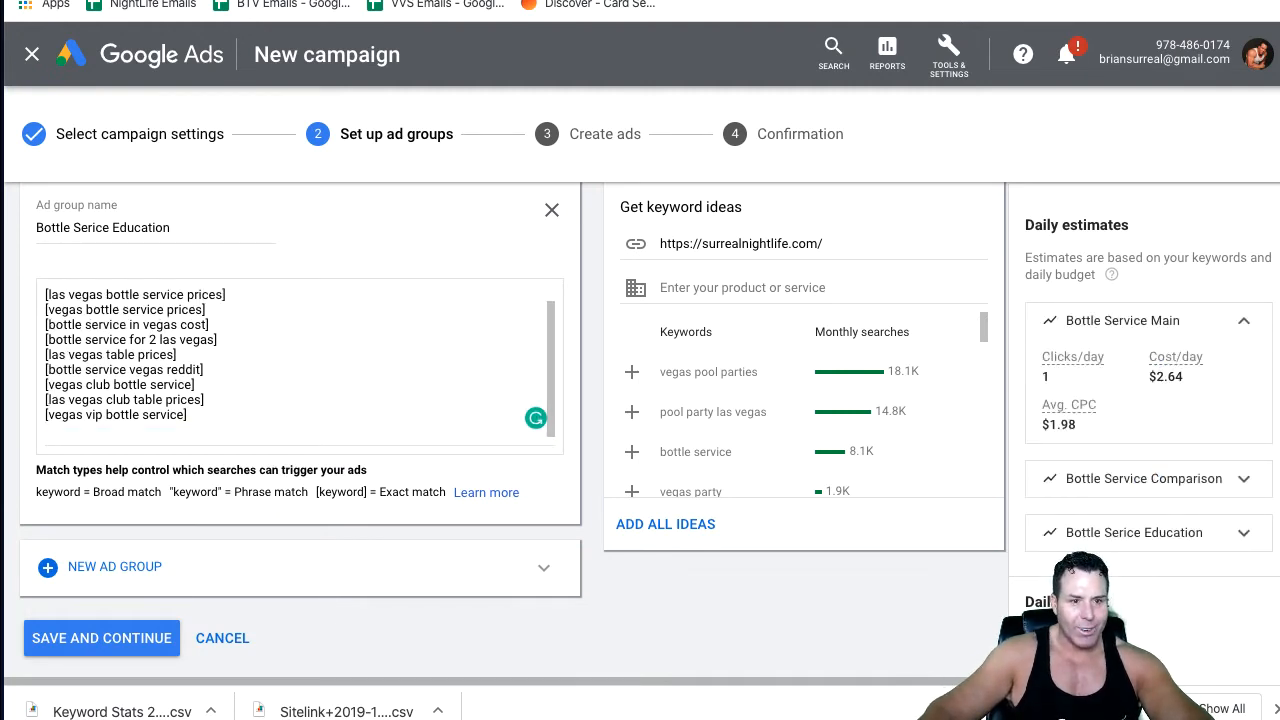
{"action": "left_click", "coordinate": [164, 442]}
{"action": "right_click", "coordinate": [88, 434]}
{"action": "left_click", "coordinate": [120, 556]}
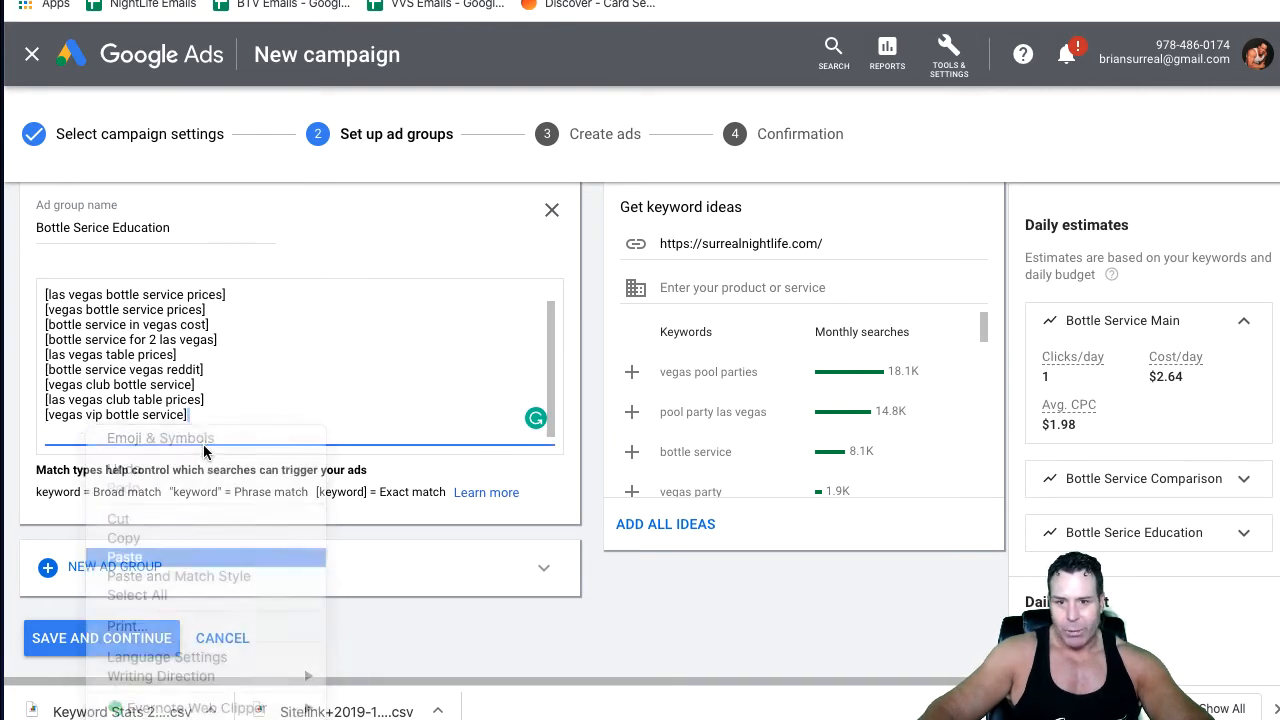
{"action": "scroll", "coordinate": [181, 425], "scroll_direction": "up", "scroll_amount": 3}
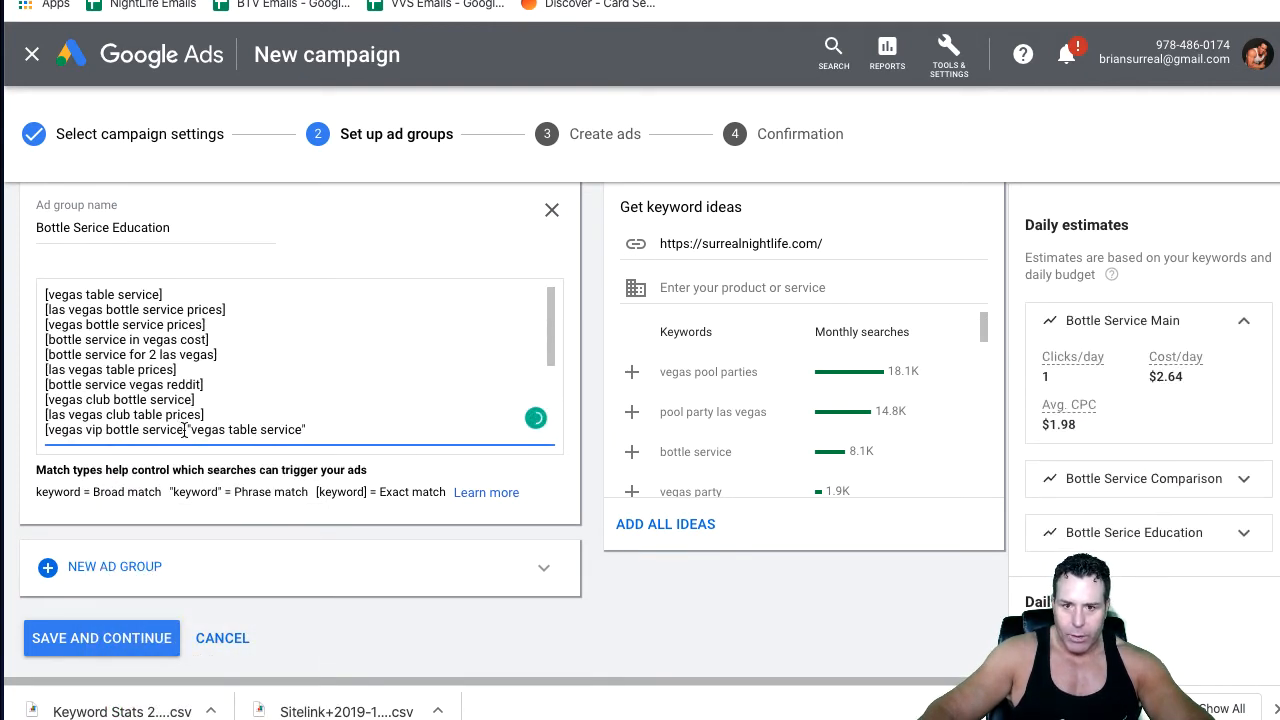
{"action": "left_click_drag", "start_coordinate": [184, 430], "coordinate": [186, 446]}
{"action": "key", "text": "Left"}
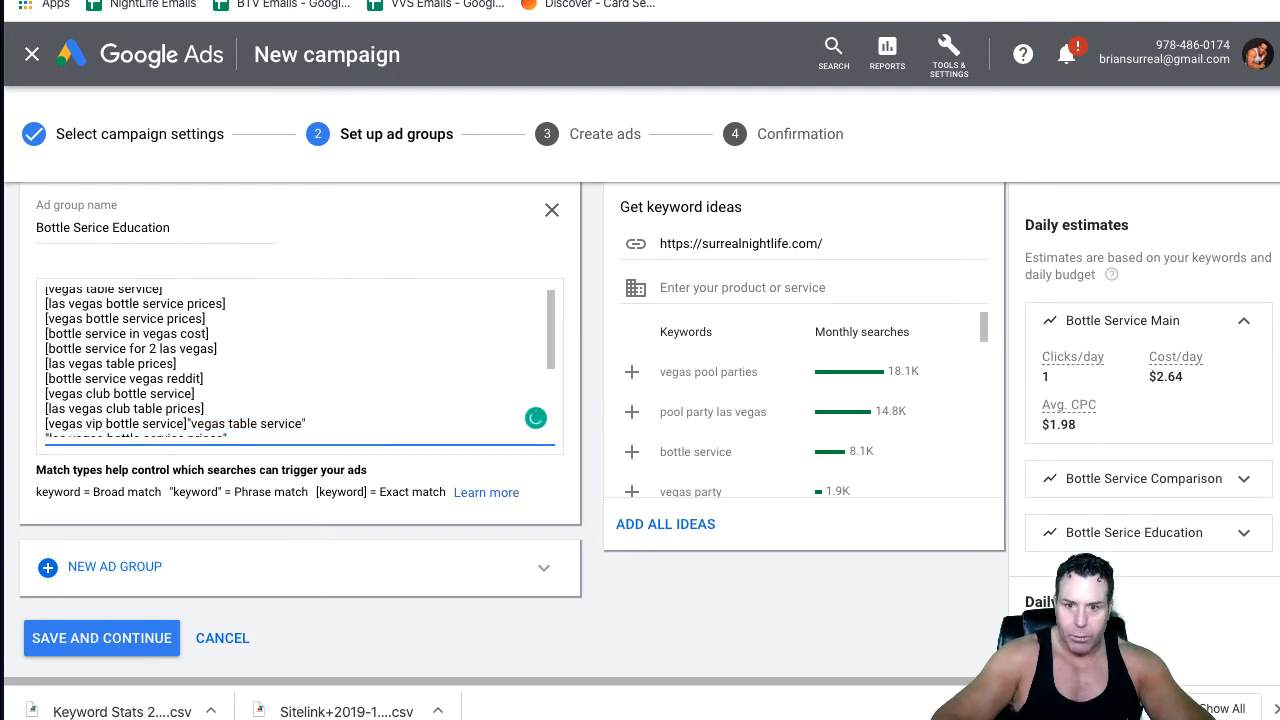
{"action": "key", "text": "Return"}
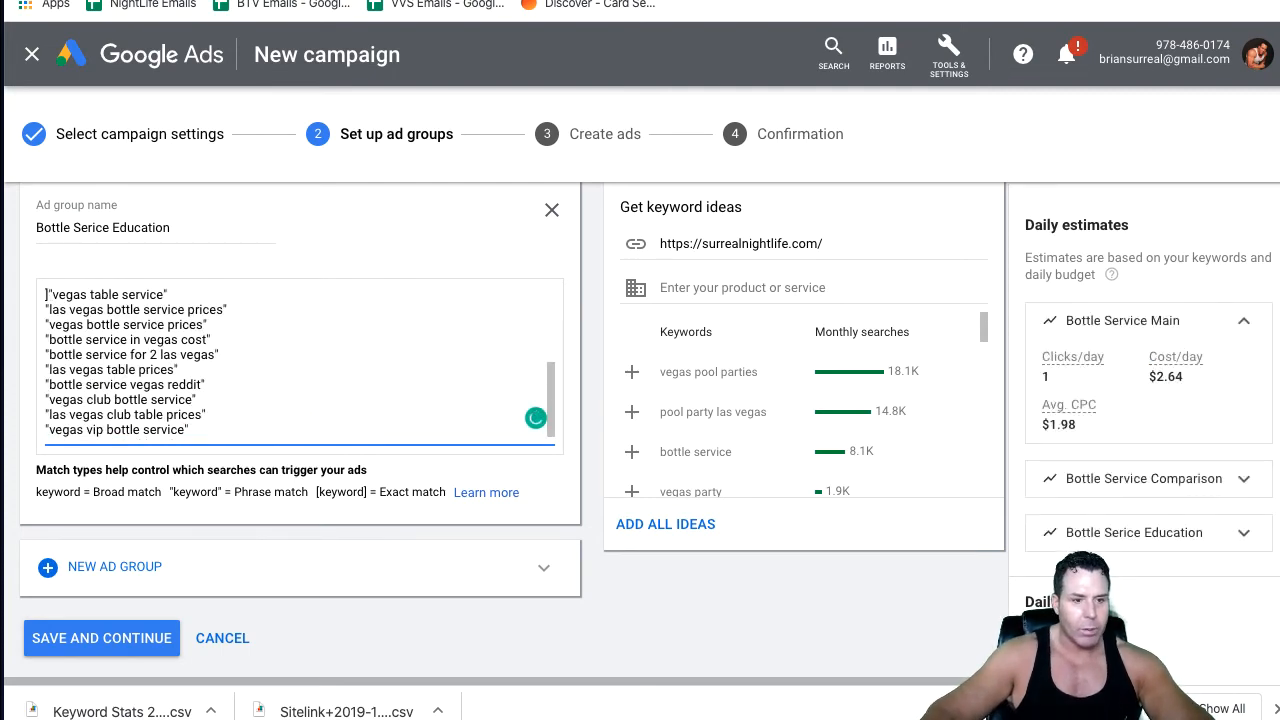
Add a fourth ad group and replace its default name with the worksheet's "Bottle Service Night Clubs"
{"action": "left_click", "coordinate": [160, 567]}
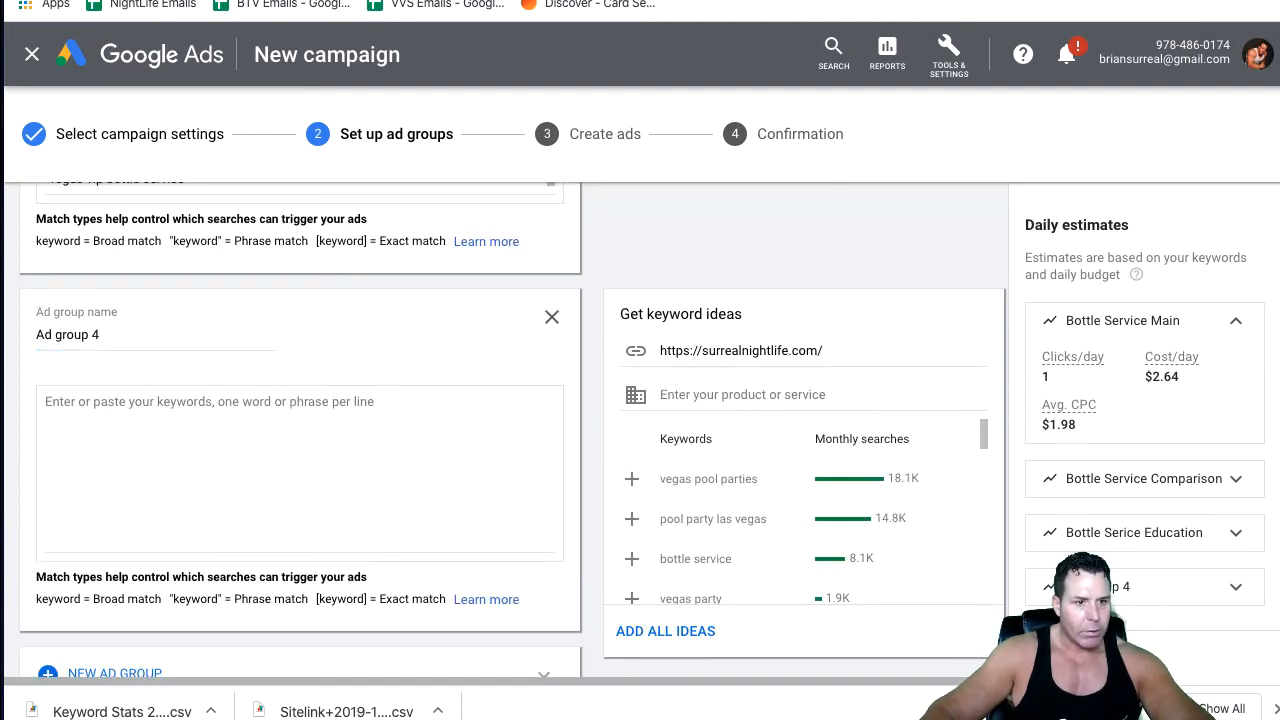
{"action": "left_click_drag", "start_coordinate": [122, 334], "coordinate": [36, 334]}
{"action": "right_click", "coordinate": [80, 334]}
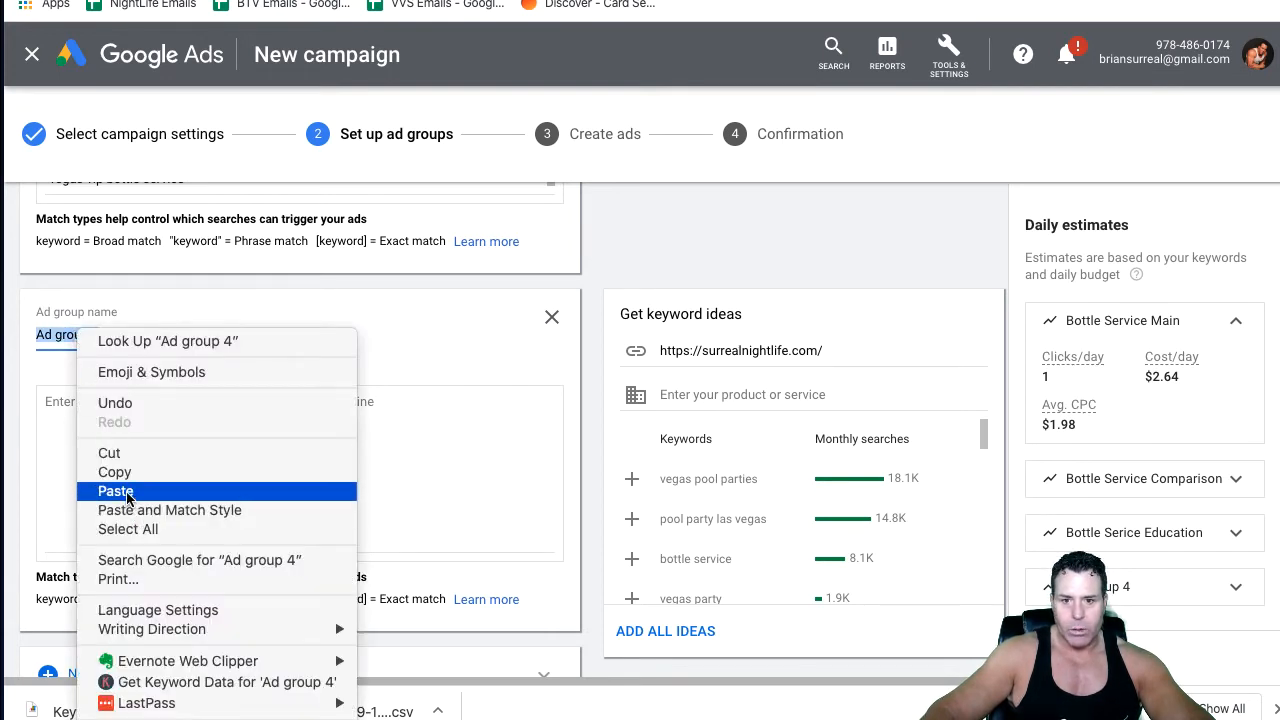
{"action": "left_click", "coordinate": [116, 491]}
{"action": "left_click", "coordinate": [142, 423]}
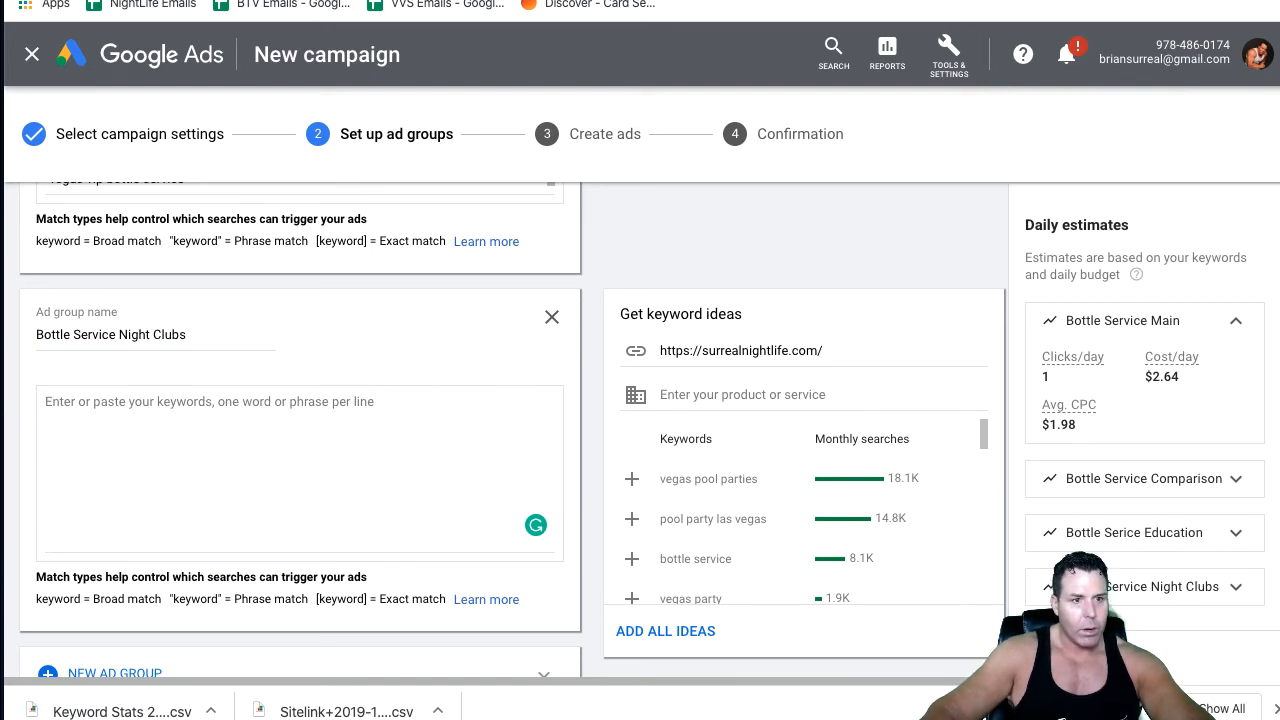
Paste the worksheet's exact match night club keywords, through [1oak vegas bottle service], into the Bottle Service Night Clubs ad group
{"action": "left_click", "coordinate": [63, 402]}
{"action": "right_click", "coordinate": [57, 401]}
{"action": "left_click", "coordinate": [128, 546]}
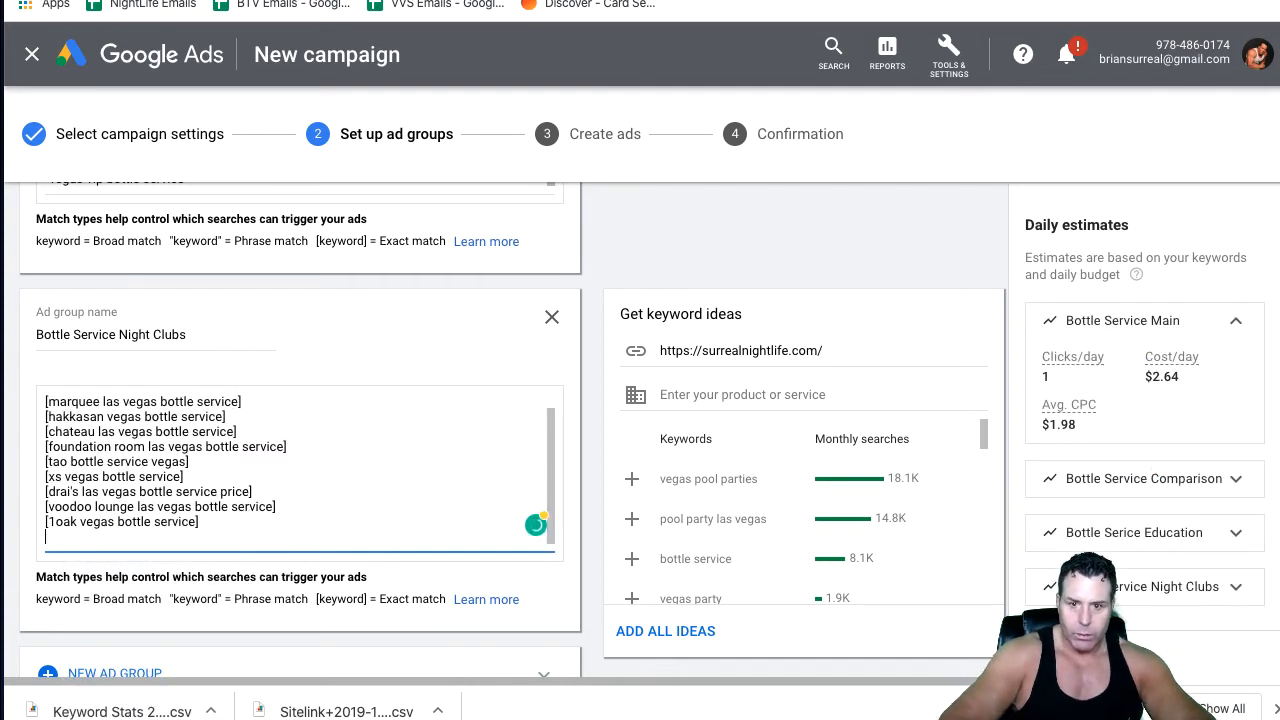
{"action": "key", "text": "Return"}
{"action": "key", "text": "Tab"}
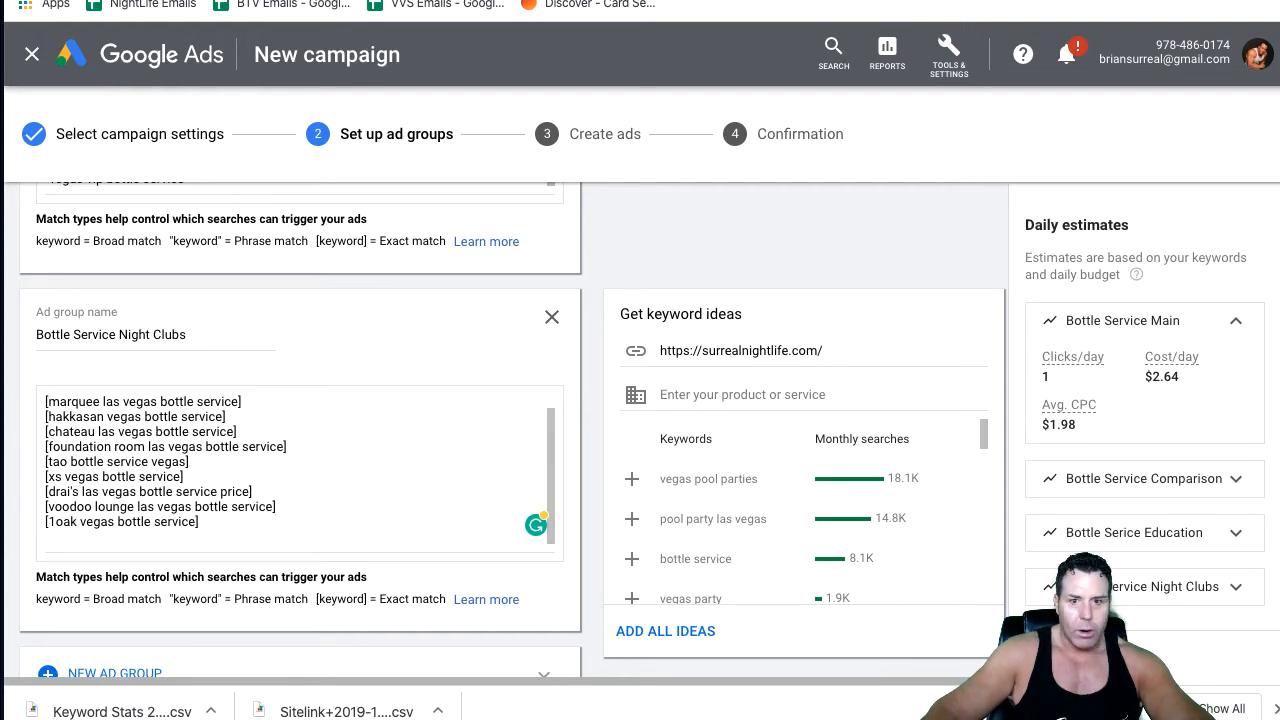
Paste the phrase match night club keywords below the exact match ones, starting "omnia las vegas bottle service" on its own line
{"action": "left_click", "coordinate": [63, 542]}
{"action": "right_click", "coordinate": [63, 540]}
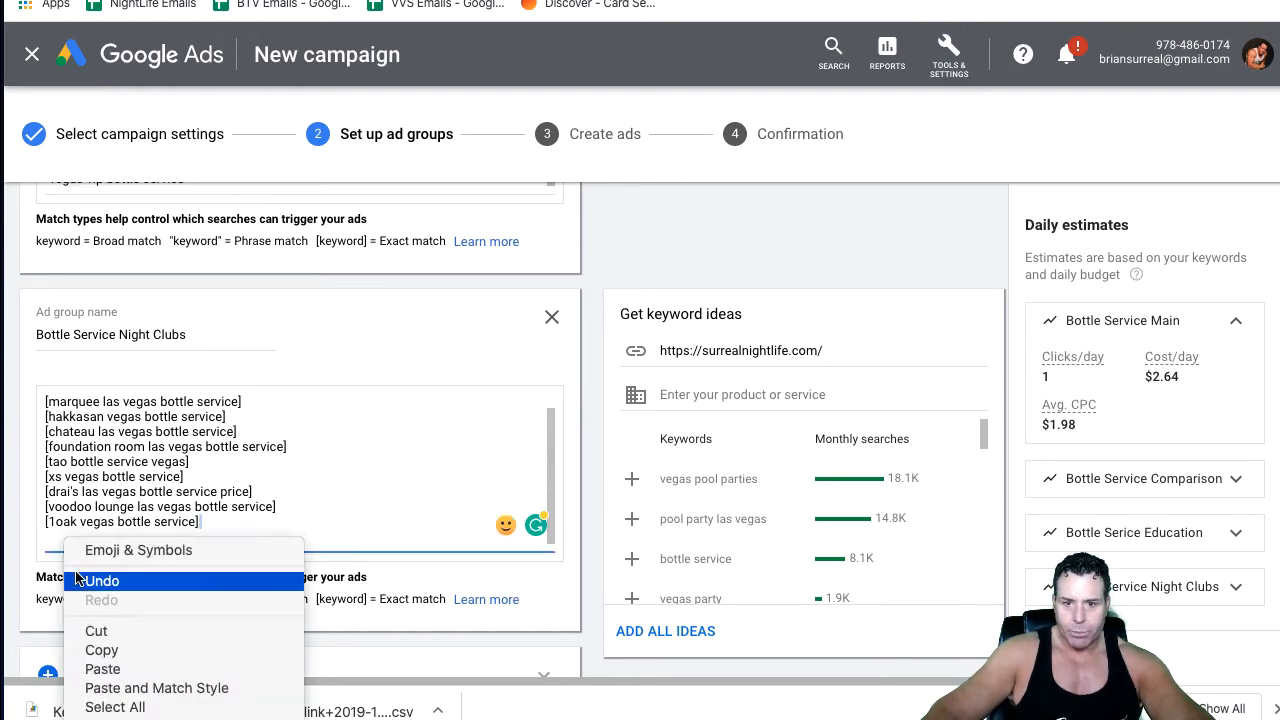
{"action": "left_click", "coordinate": [97, 669]}
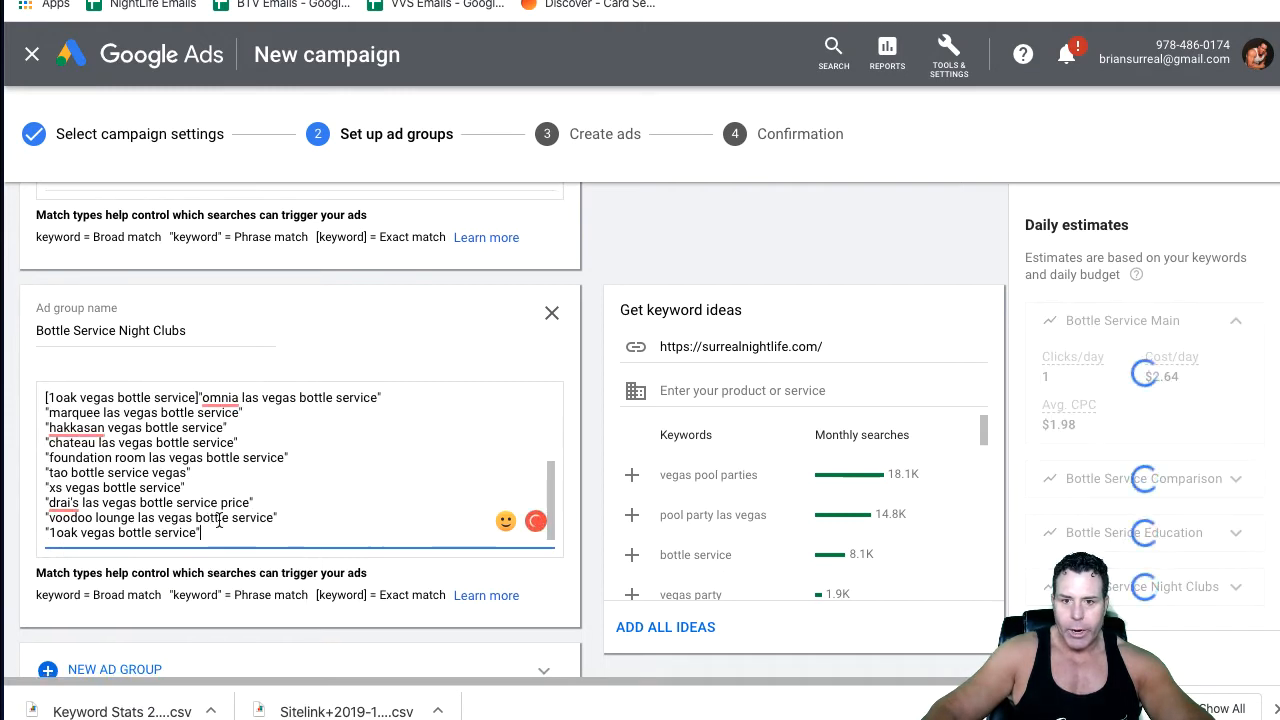
{"action": "scroll", "coordinate": [218, 510], "scroll_direction": "up", "scroll_amount": 2}
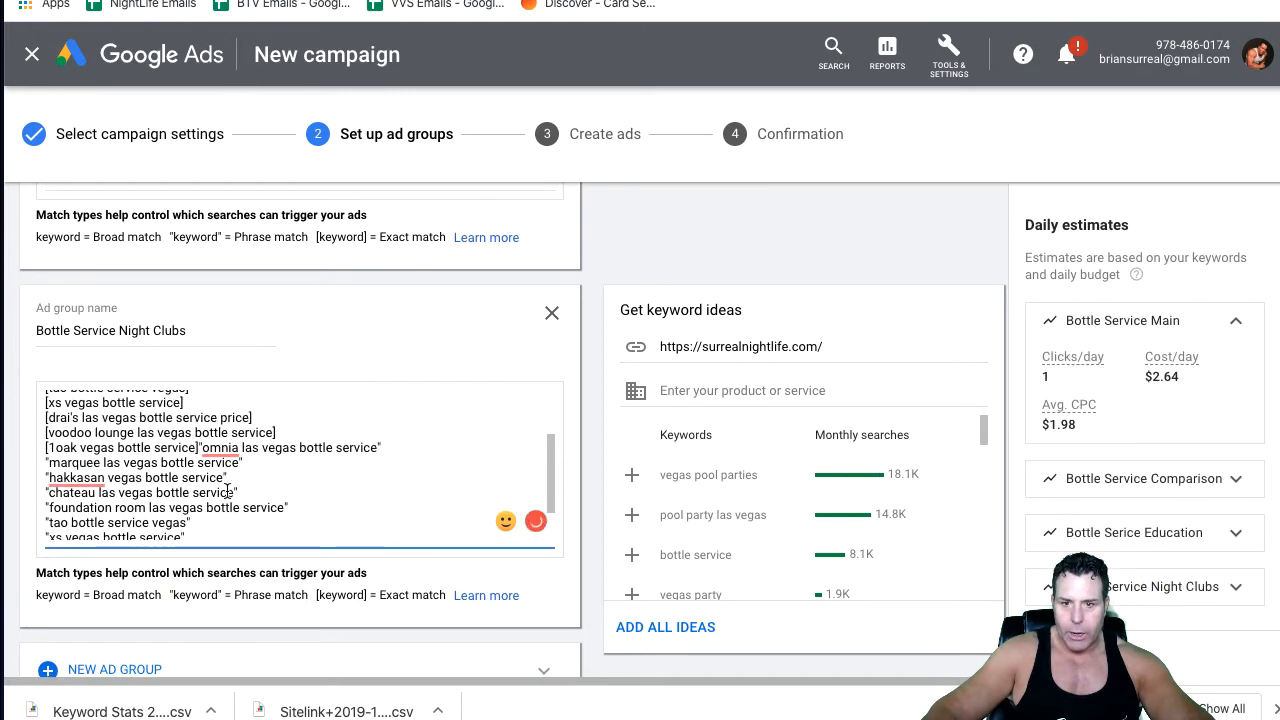
{"action": "left_click", "coordinate": [199, 449]}
{"action": "key", "text": "Return"}
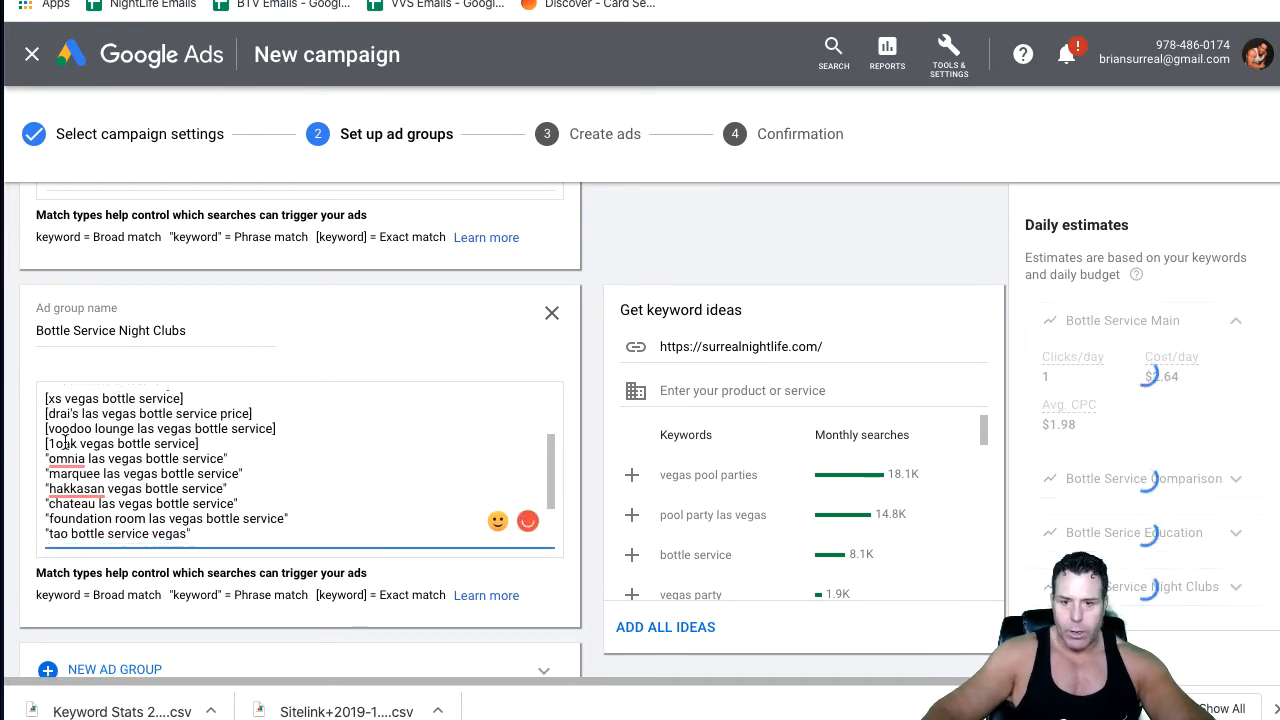
Review the Bottle Service Night Clubs keywords, then save the ad groups and continue to the new text ad form
{"action": "scroll", "coordinate": [66, 442], "scroll_direction": "down", "scroll_amount": 3}
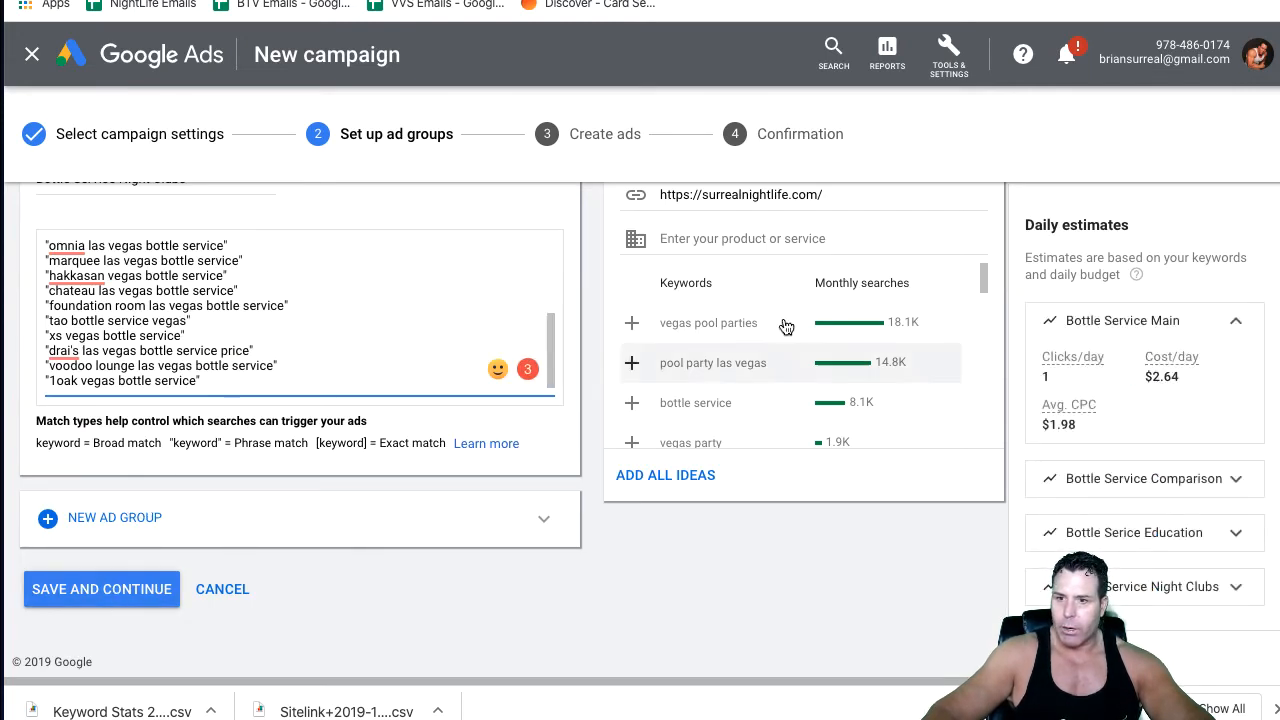
{"action": "scroll", "coordinate": [766, 377], "scroll_direction": "up", "scroll_amount": 1}
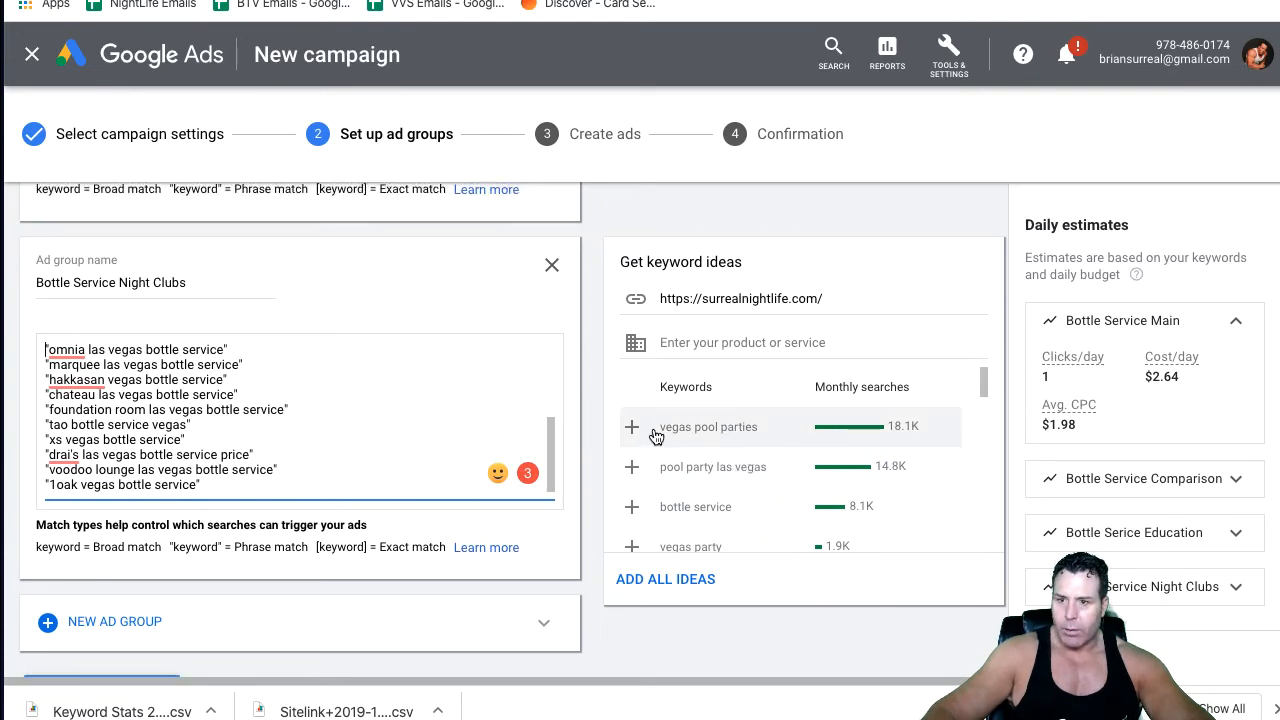
{"action": "scroll", "coordinate": [719, 500], "scroll_direction": "up", "scroll_amount": 1}
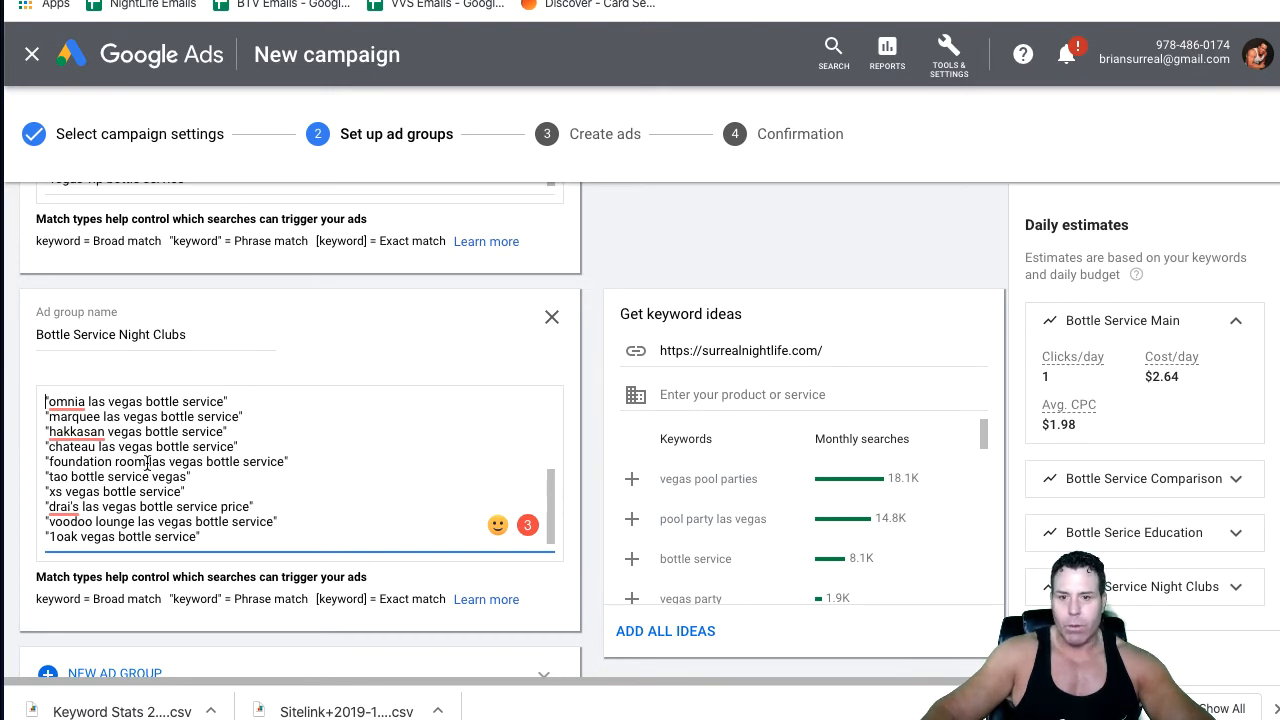
{"action": "scroll", "coordinate": [140, 466], "scroll_direction": "down", "scroll_amount": 1}
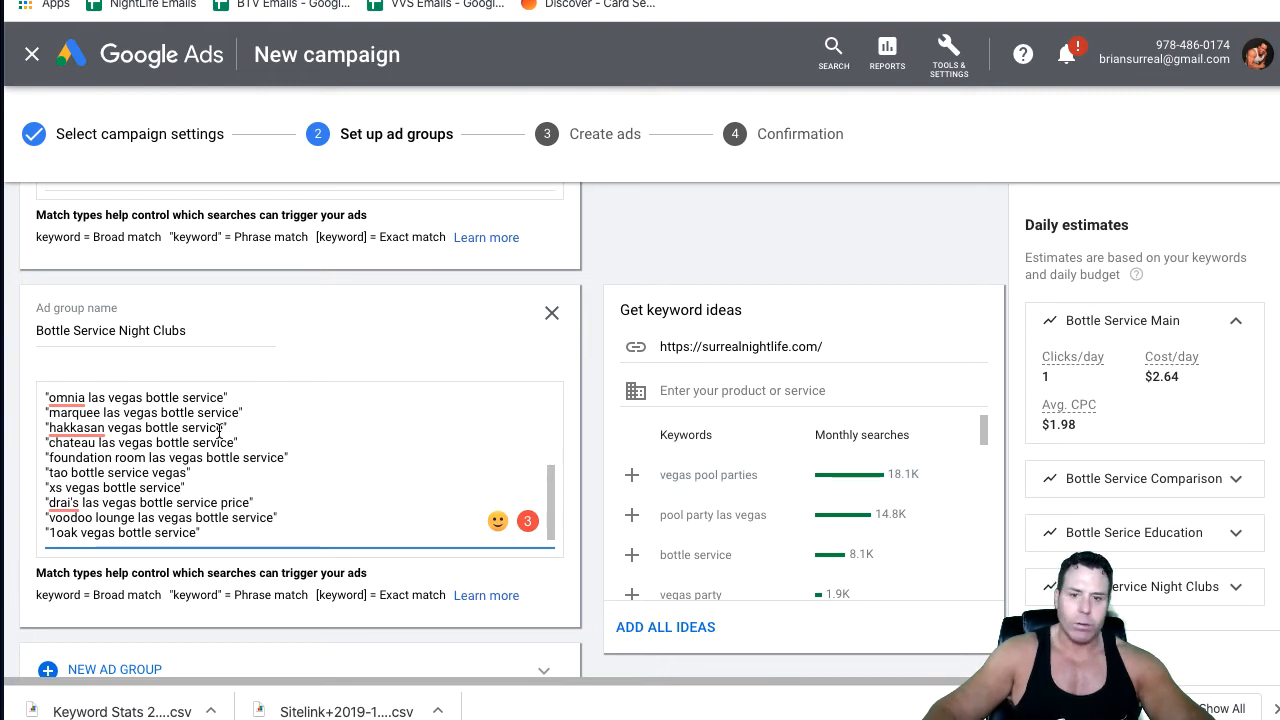
{"action": "scroll", "coordinate": [600, 450], "scroll_direction": "down", "scroll_amount": 1}
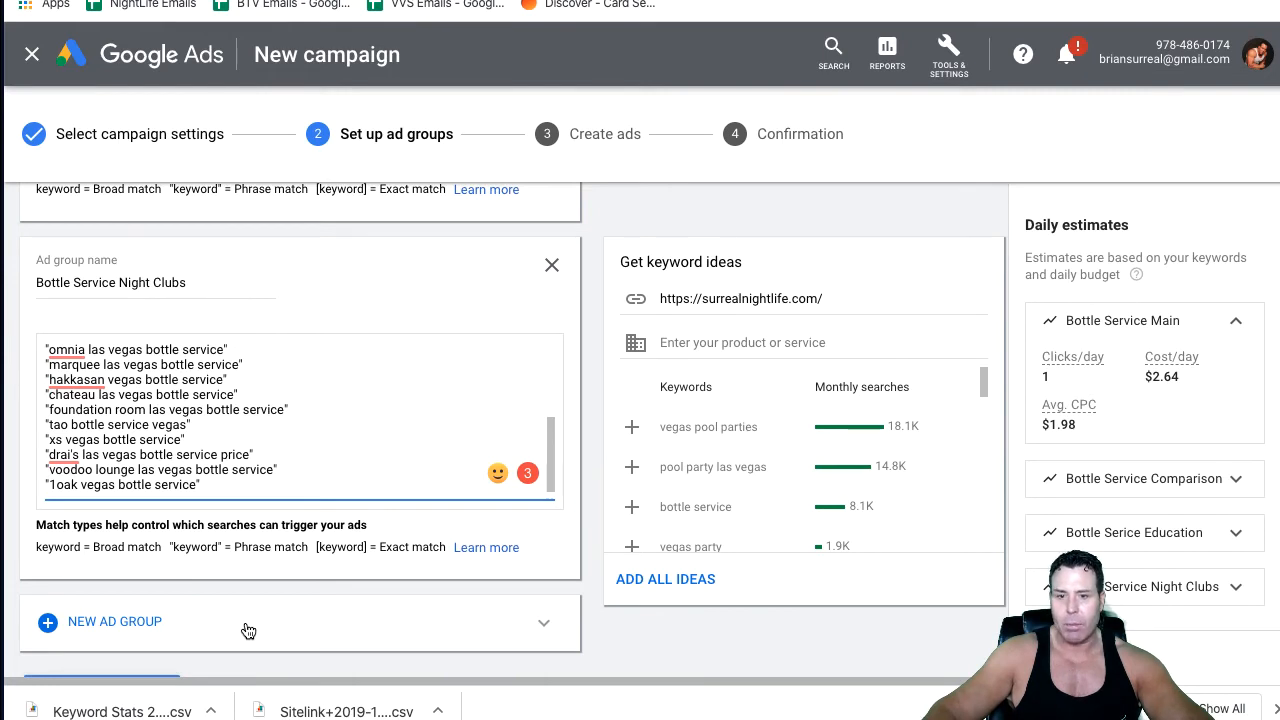
{"action": "scroll", "coordinate": [250, 620], "scroll_direction": "down", "scroll_amount": 2}
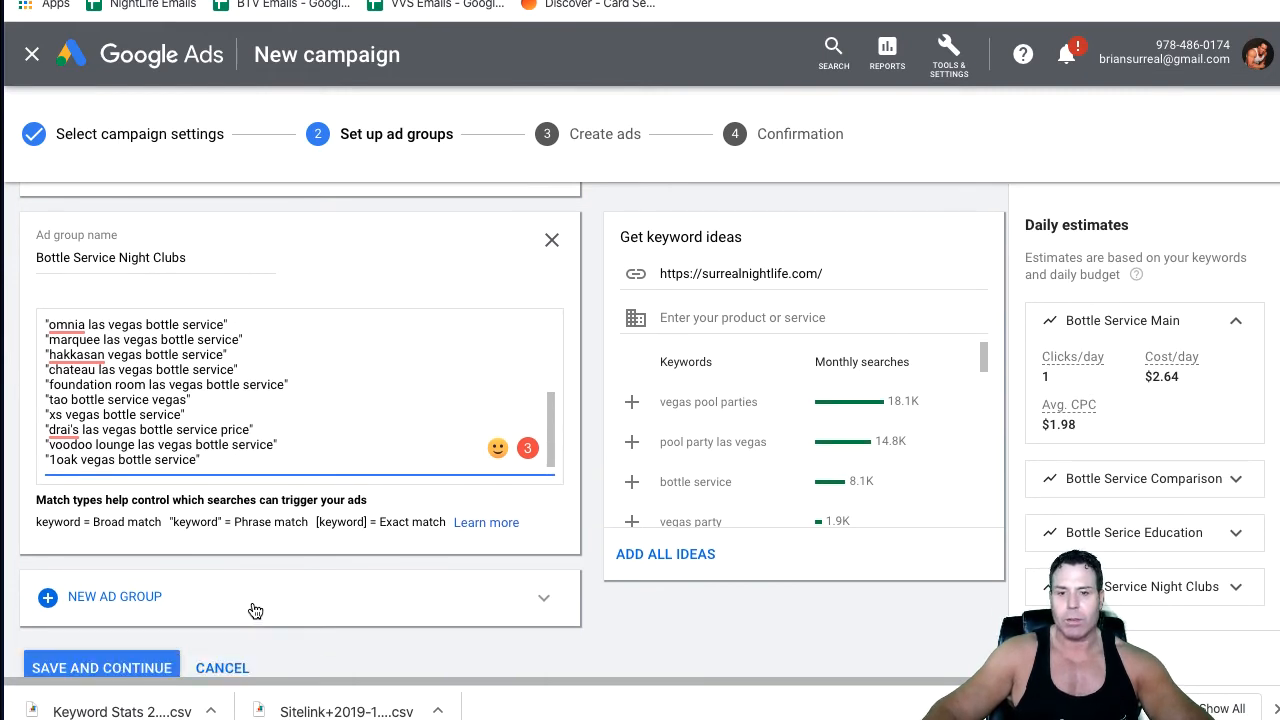
{"action": "left_click", "coordinate": [74, 620]}
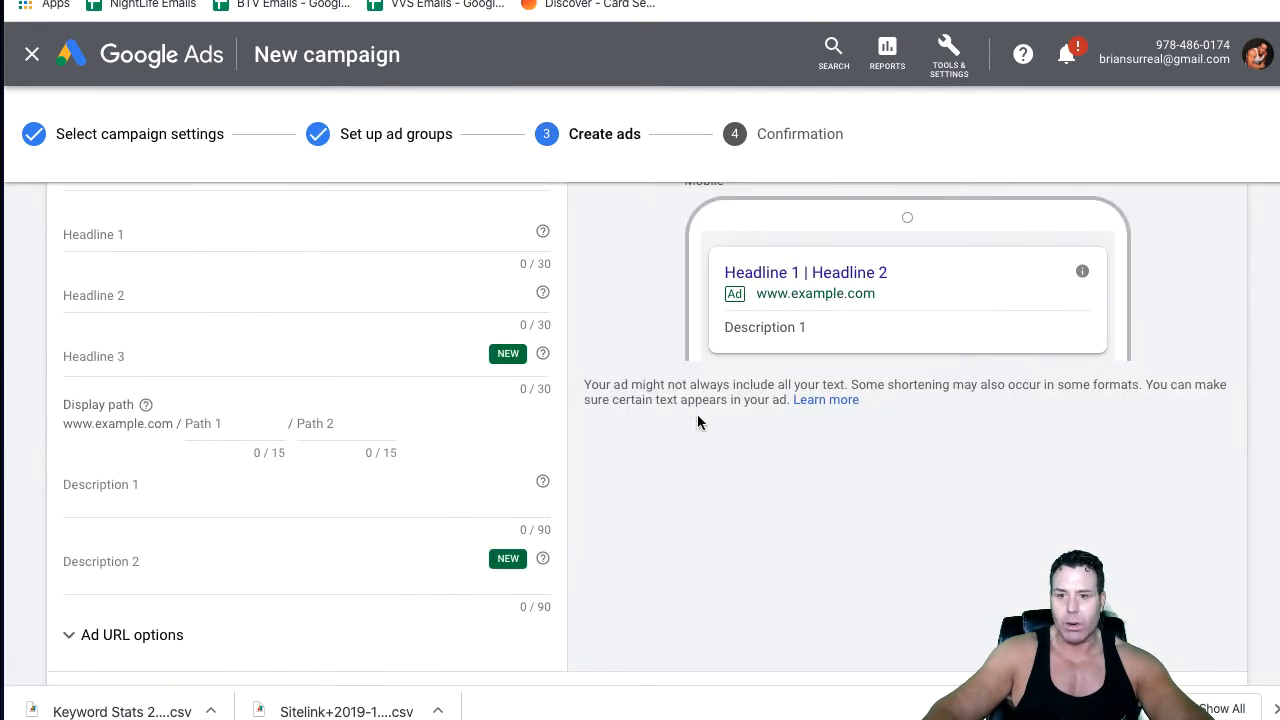
{"action": "scroll", "coordinate": [234, 312], "scroll_direction": "up", "scroll_amount": 3}
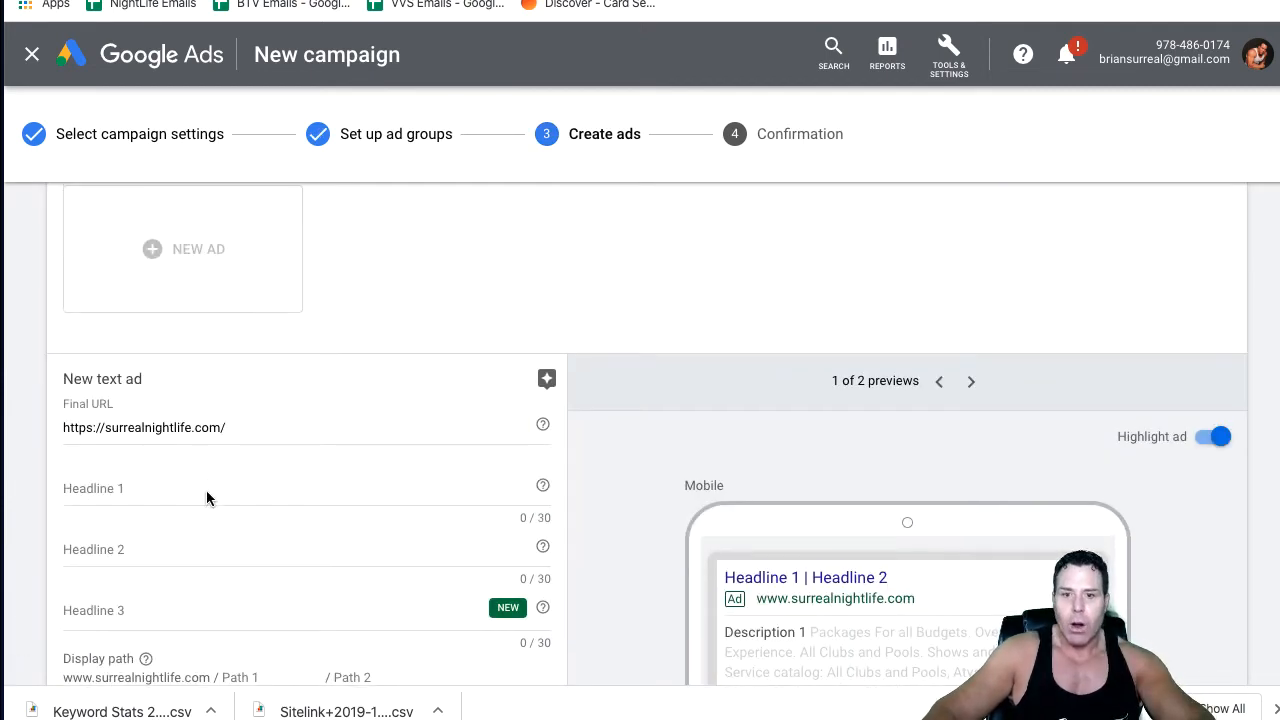
{"action": "scroll", "coordinate": [225, 438], "scroll_direction": "down", "scroll_amount": 1}
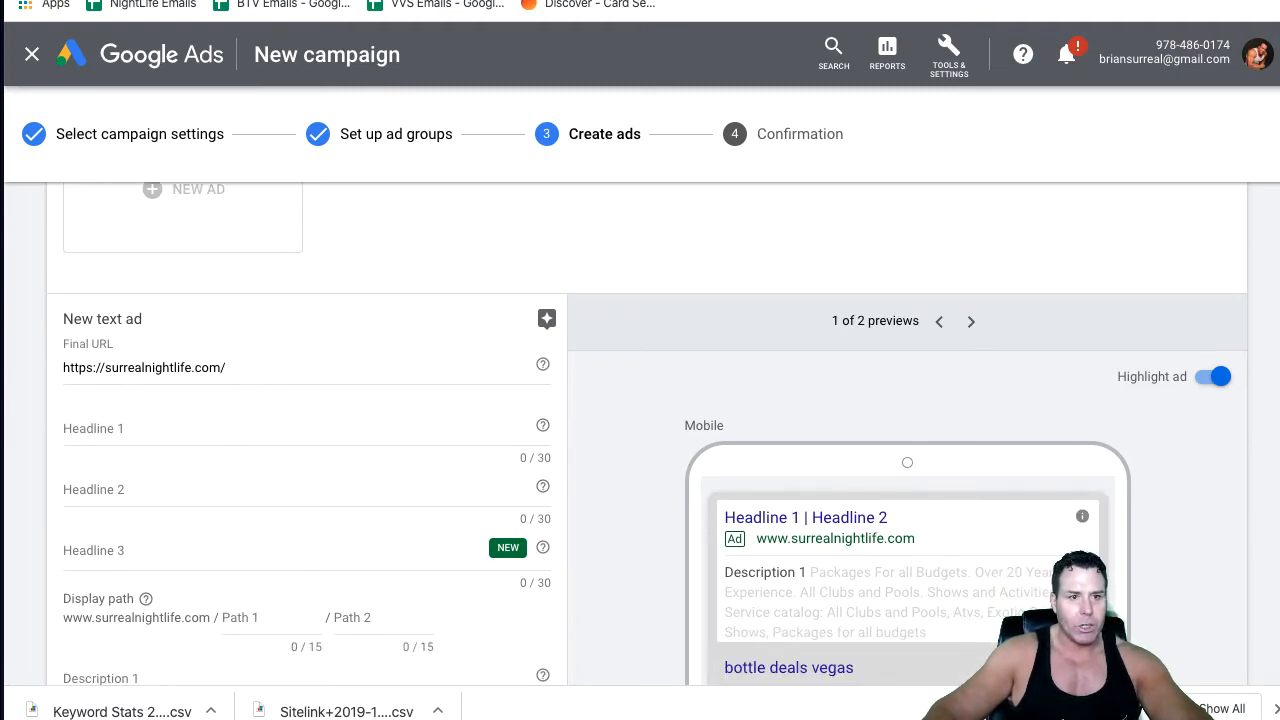
Fill the new text ad with the worksheet's bottle-service-packages final URL and headlines "Epic Bottle Service in Vegas", "Special Deals, Party Packages" and "All clubs, pools, & activities"
{"action": "key", "text": "ctrl+Right"}
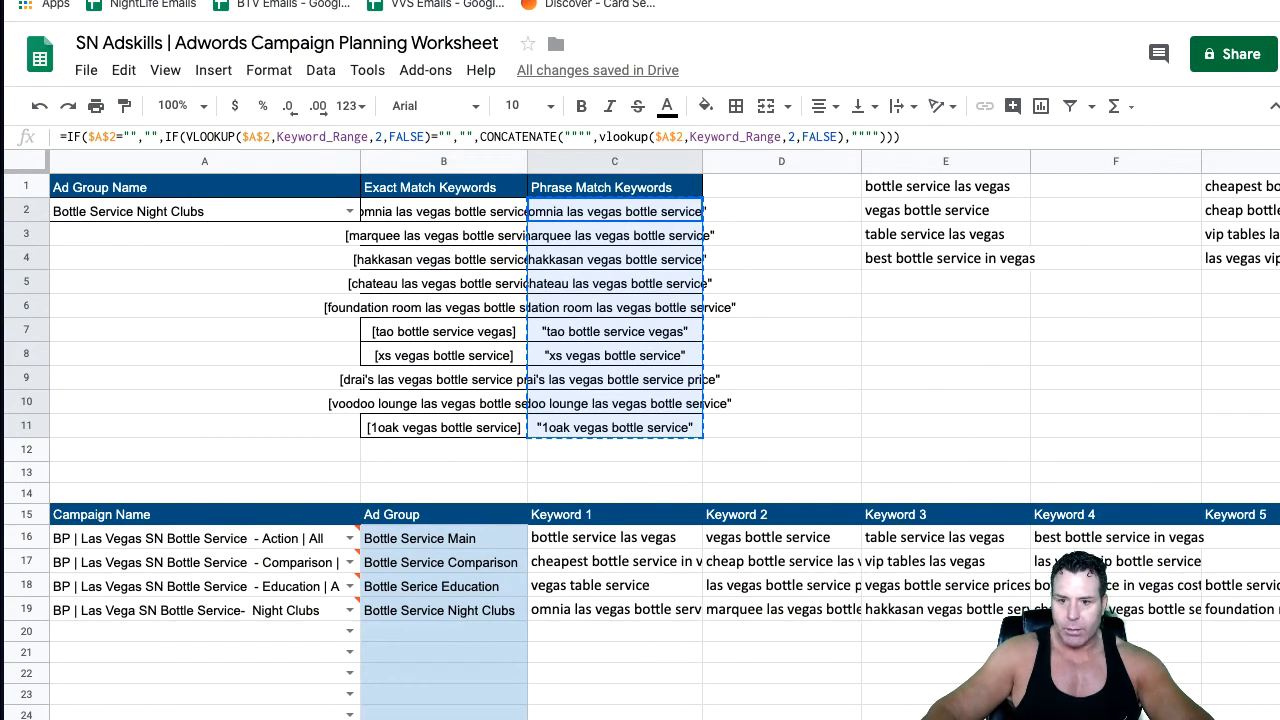
{"action": "key", "text": "ctrl+shift+Page_Down"}
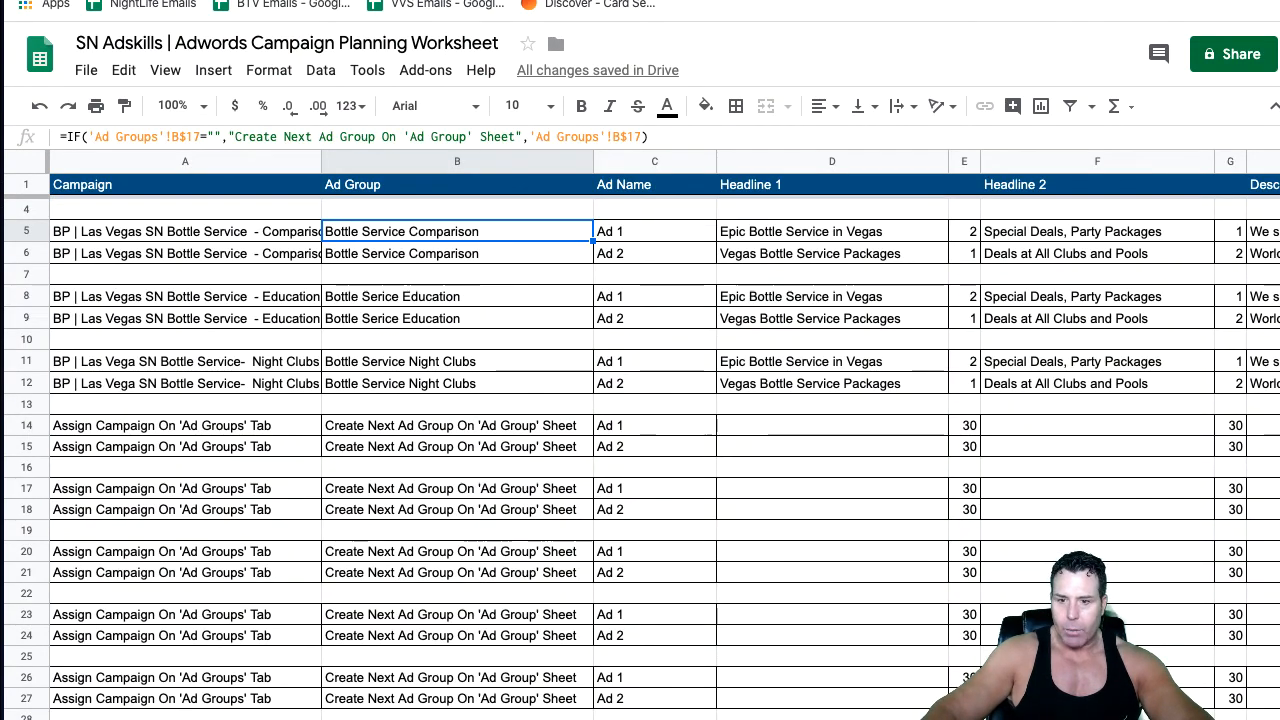
{"action": "scroll", "coordinate": [349, 296], "scroll_direction": "right", "scroll_amount": 10}
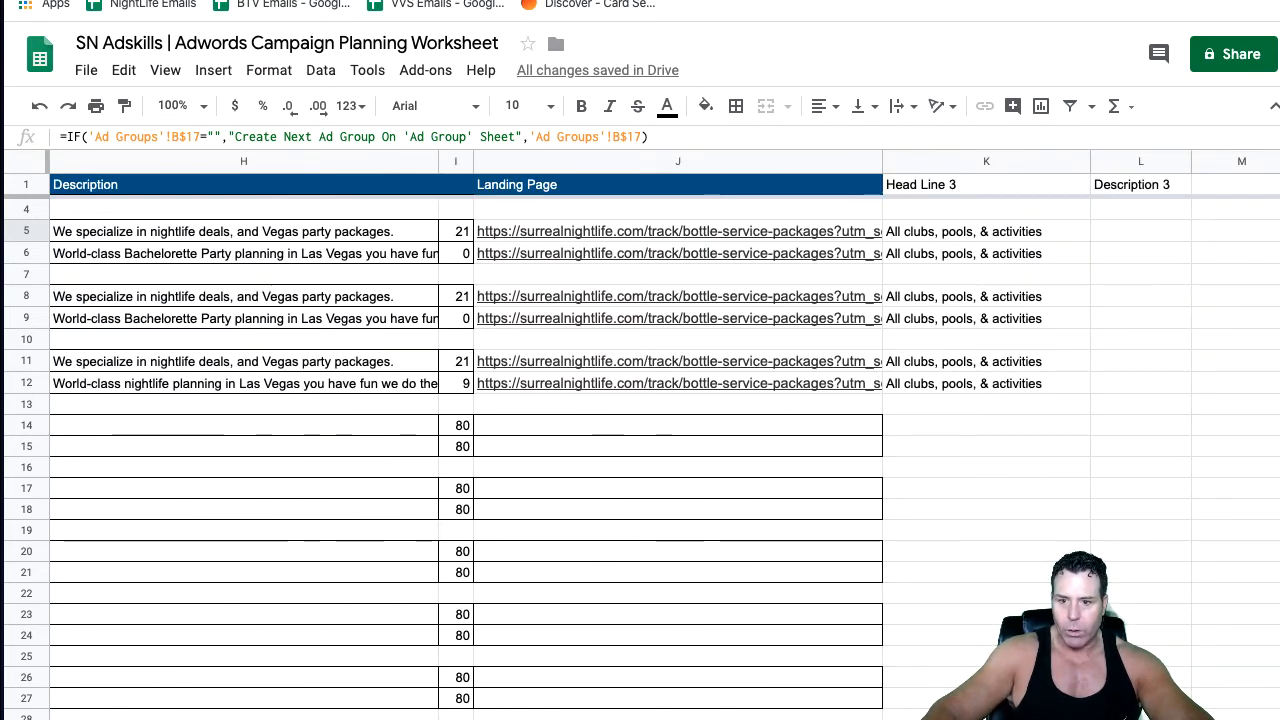
{"action": "scroll", "coordinate": [640, 450], "scroll_direction": "left", "scroll_amount": 5}
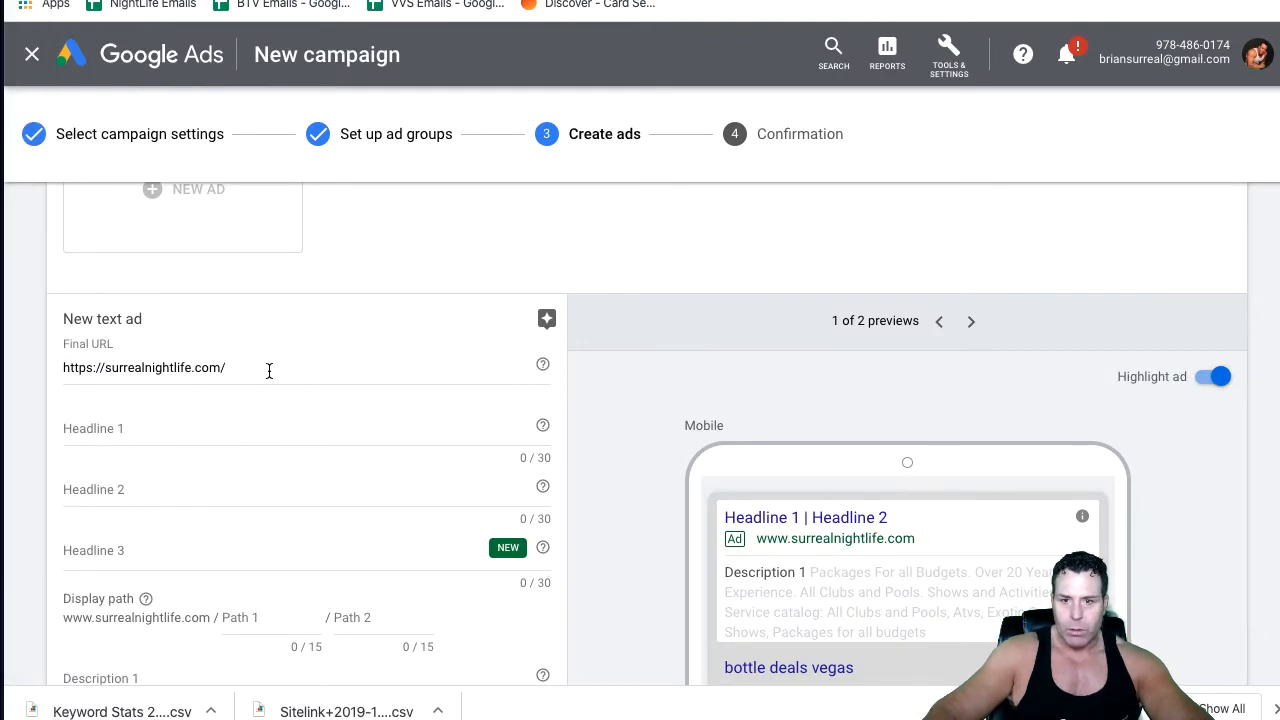
{"action": "left_click_drag", "start_coordinate": [244, 374], "coordinate": [62, 368]}
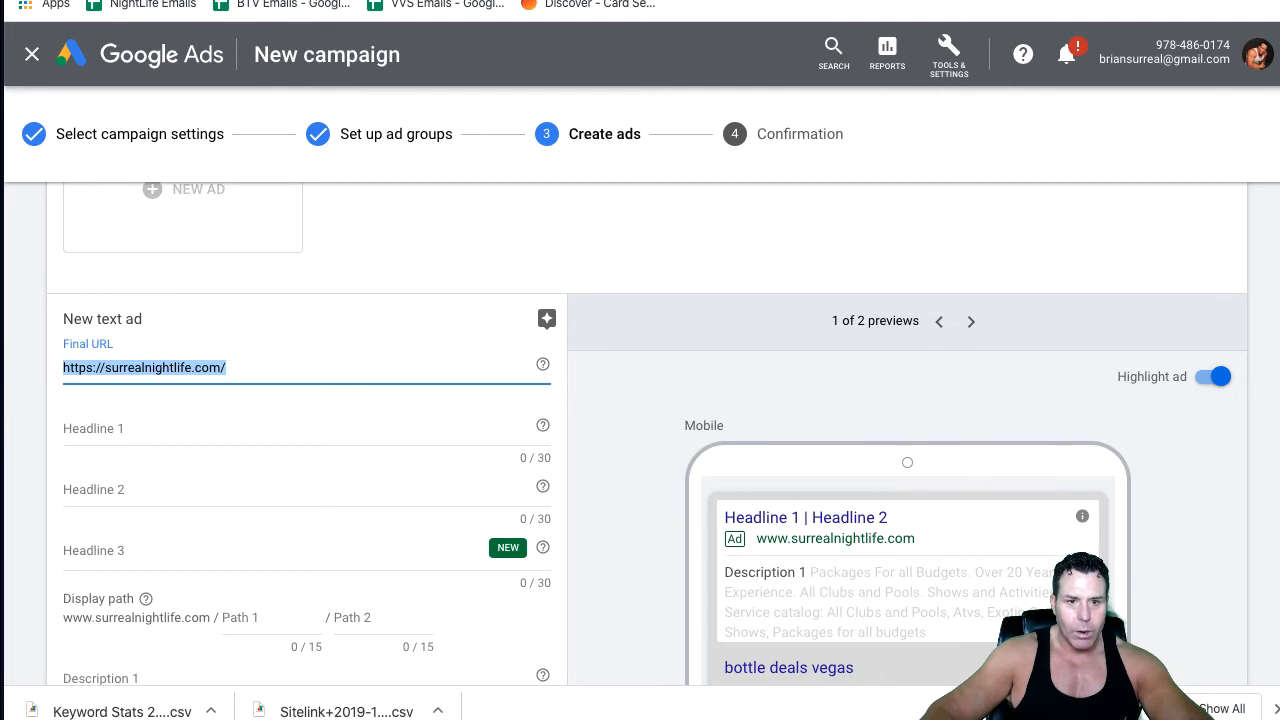
{"action": "left_click_drag", "start_coordinate": [62, 367], "coordinate": [249, 374]}
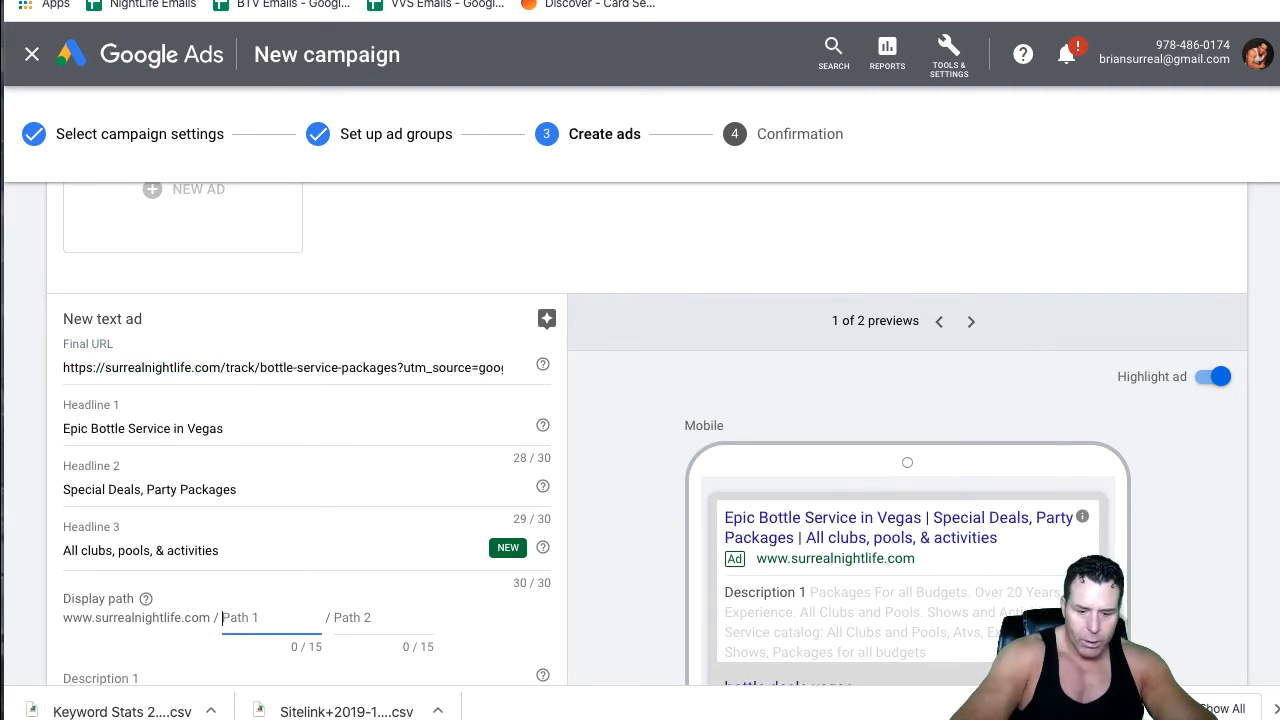
Enter "Las-Vegas" as the first display path of the new text ad
{"action": "type", "text": "Las-0"}
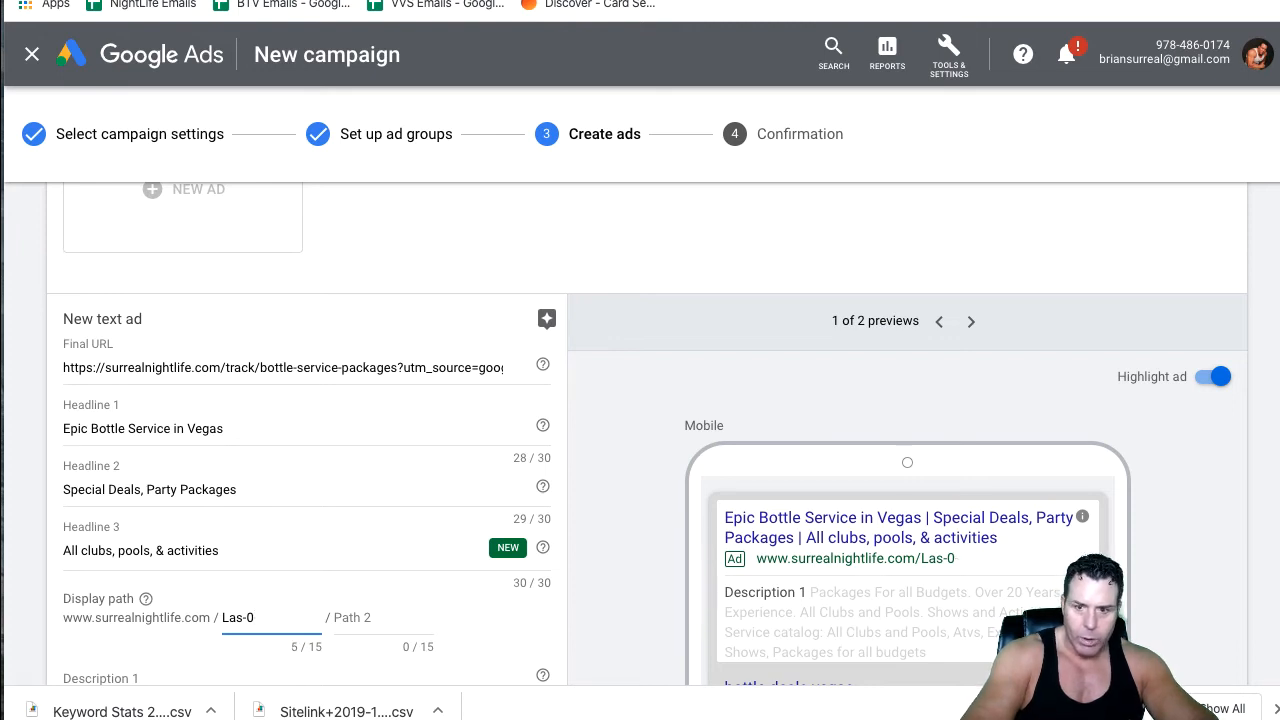
{"action": "key", "text": "BackSpace"}
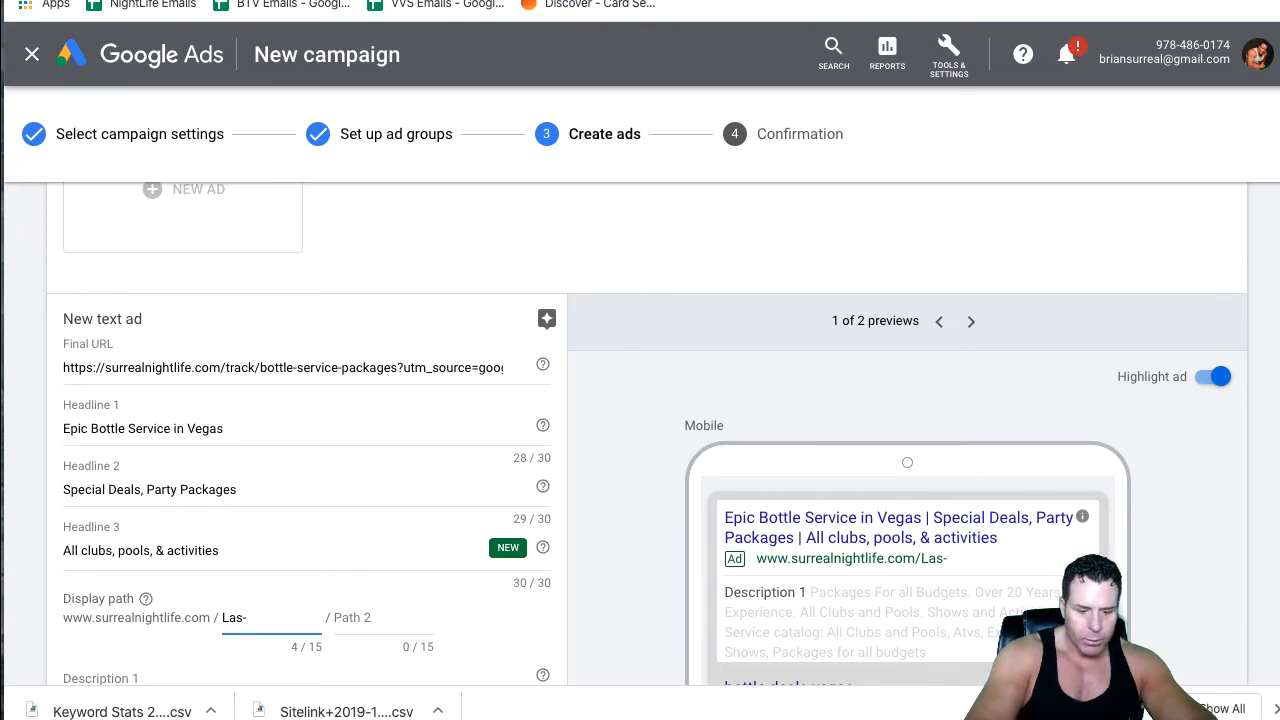
{"action": "type", "text": "Veal"}
{"action": "key", "text": "BackSpace"}
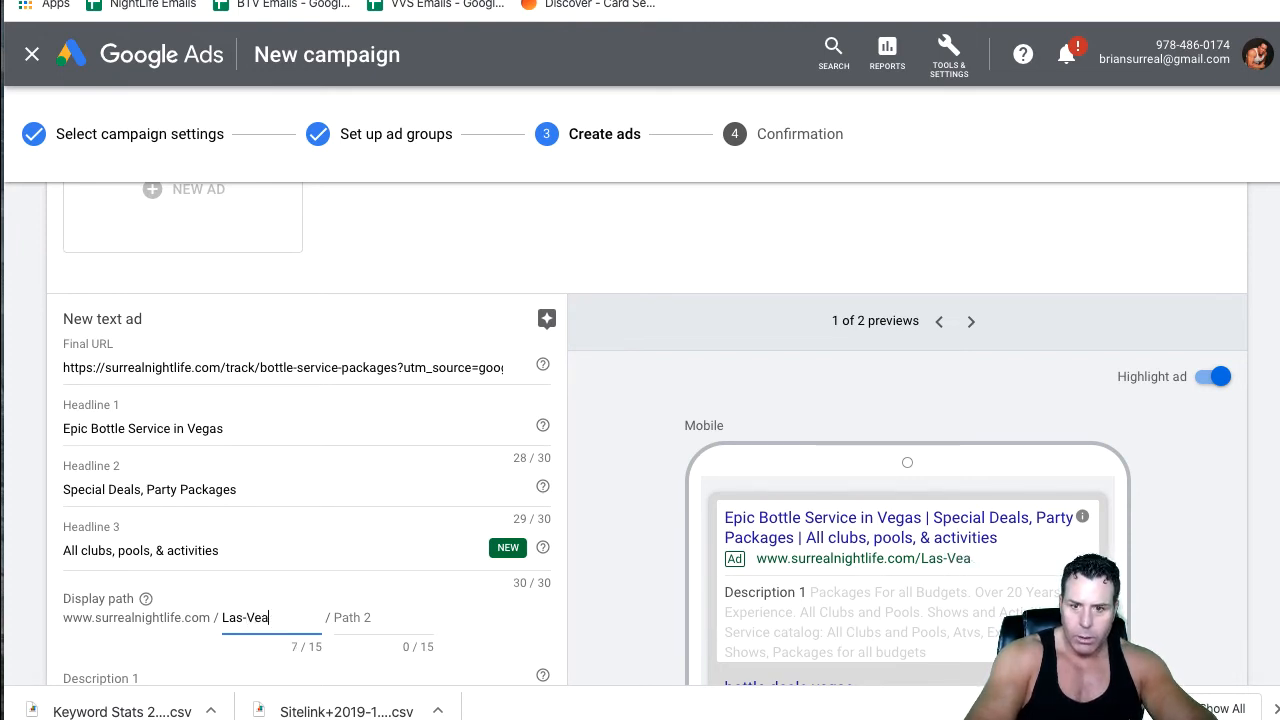
{"action": "type", "text": "l"}
{"action": "key", "text": "BackSpace"}
{"action": "key", "text": "BackSpace"}
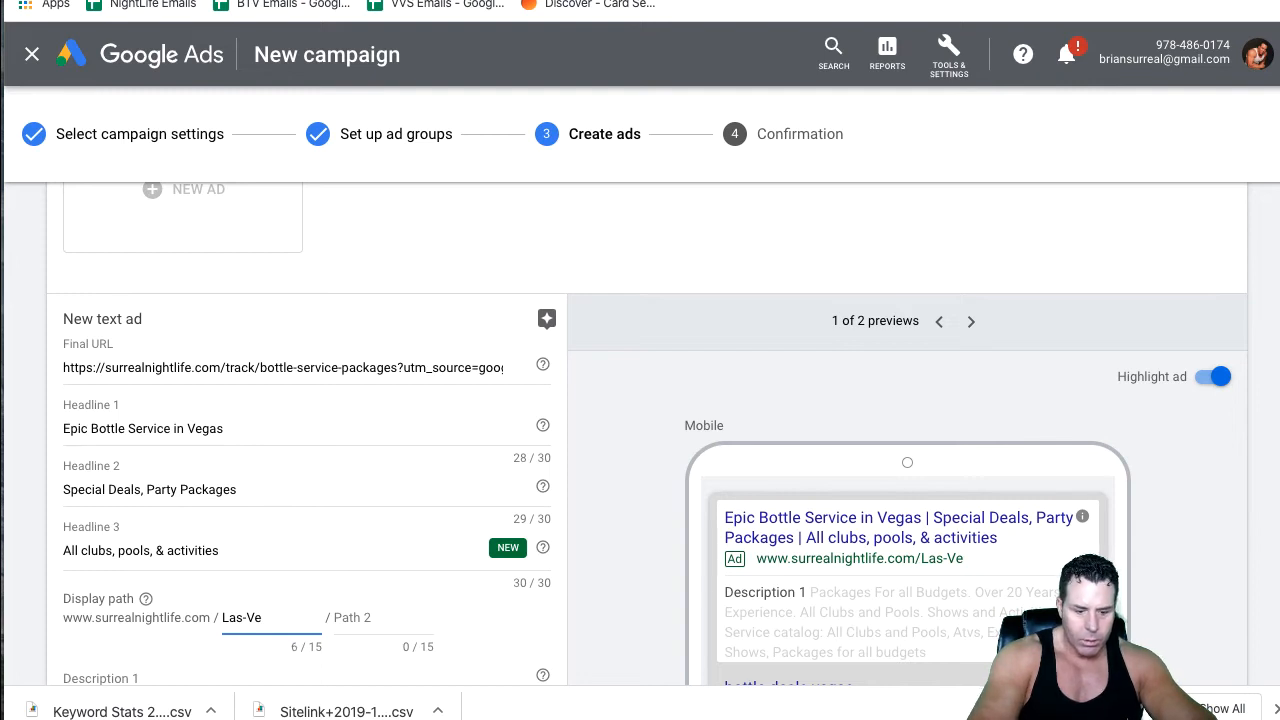
{"action": "type", "text": "gas"}
{"action": "key", "text": "Tab"}
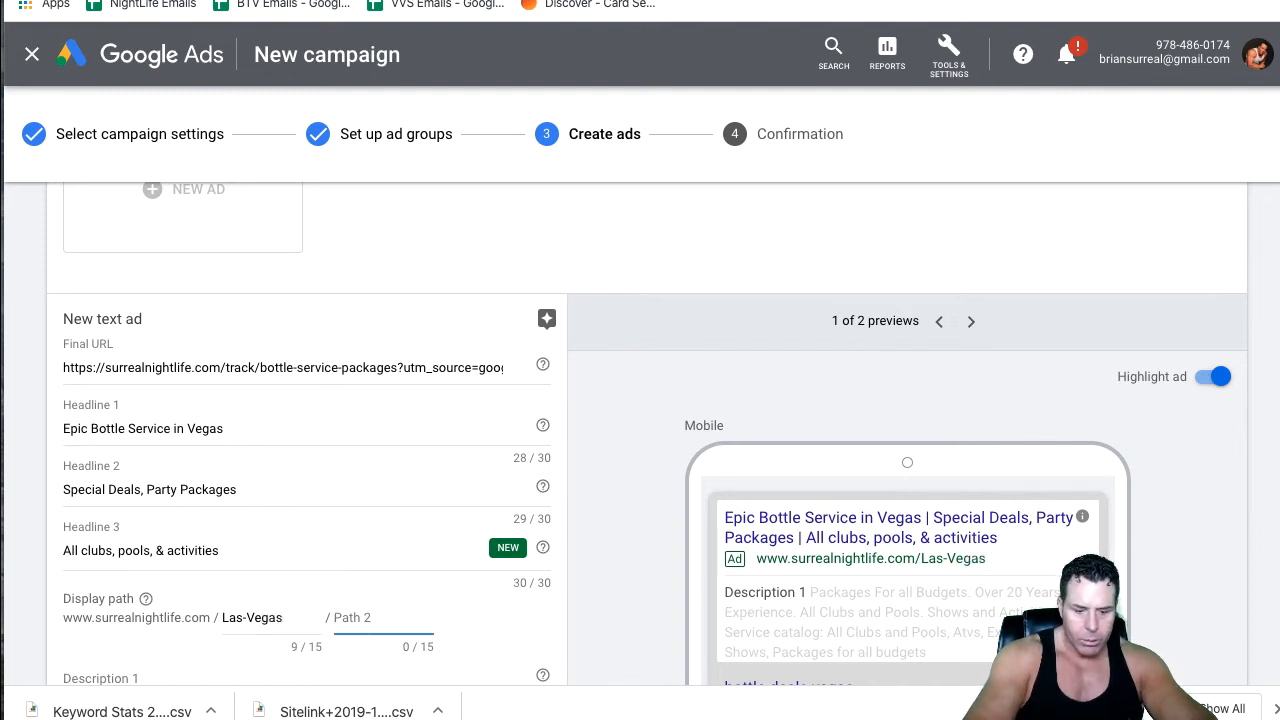
{"action": "type", "text": "Bot"}
{"action": "key", "text": "BackSpace"}
{"action": "key", "text": "BackSpace"}
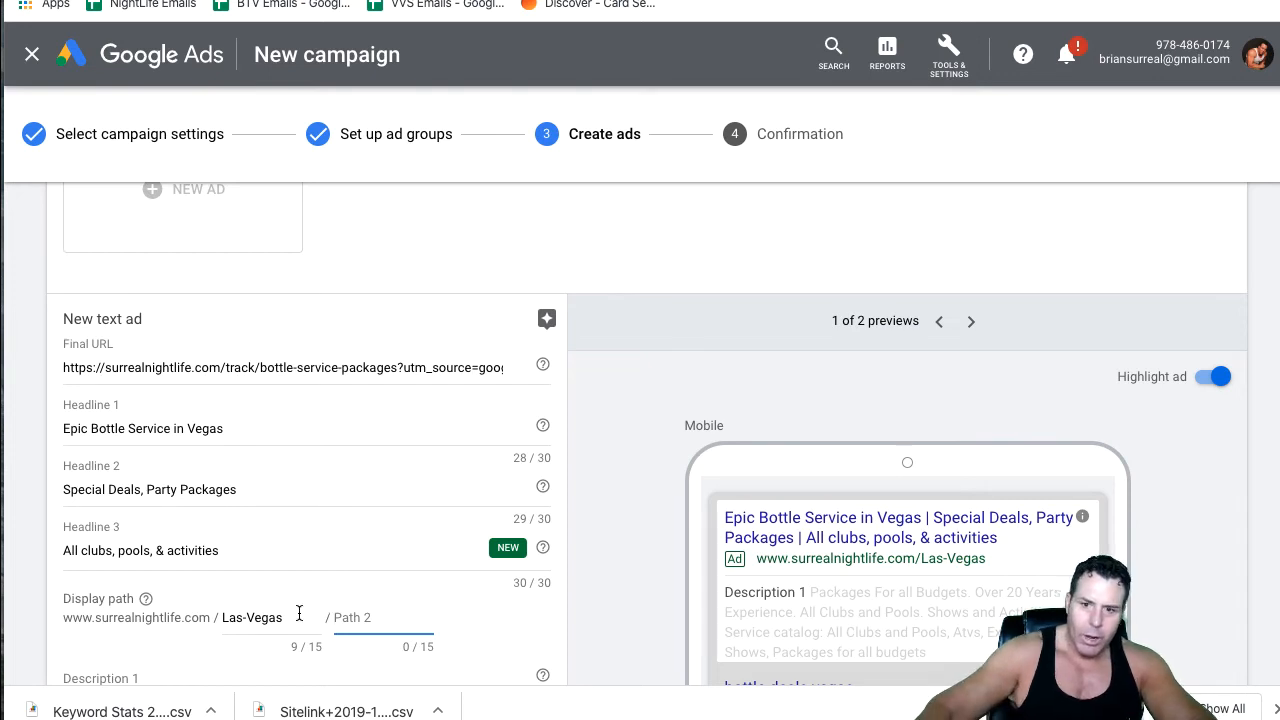
Change the capital letters in the first display path to lowercase so it reads "las-vegas"
{"action": "left_click", "coordinate": [226, 618]}
{"action": "key", "text": "BackSpace"}
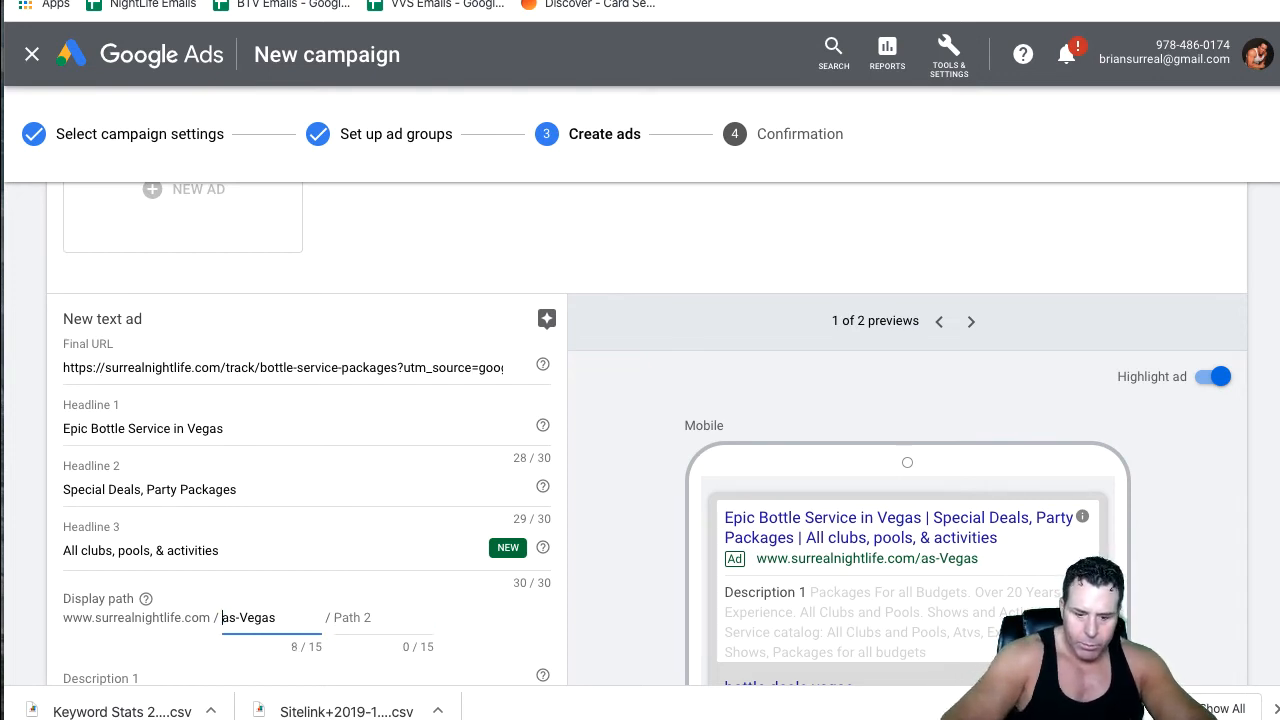
{"action": "type", "text": "l"}
{"action": "left_click", "coordinate": [255, 618]}
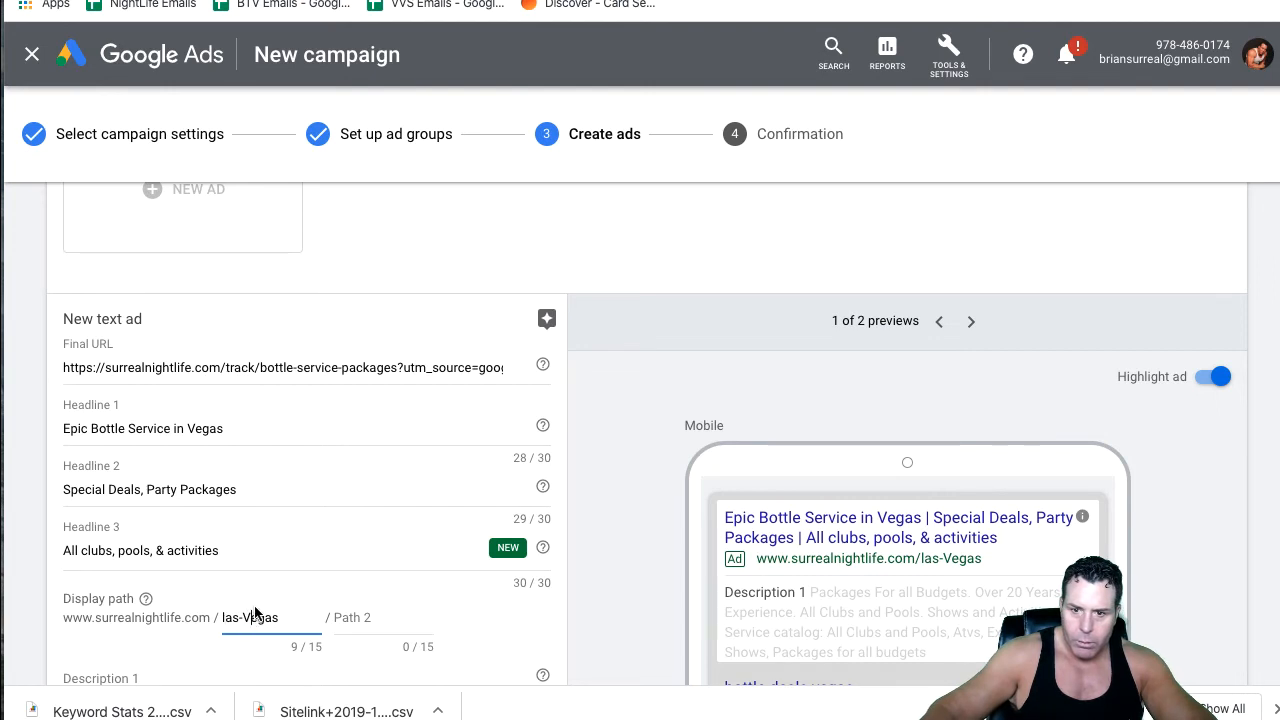
{"action": "key", "text": "BackSpace"}
{"action": "type", "text": "v"}
Enter "bottle-service" as the second display path of the text ad
{"action": "left_click", "coordinate": [384, 620]}
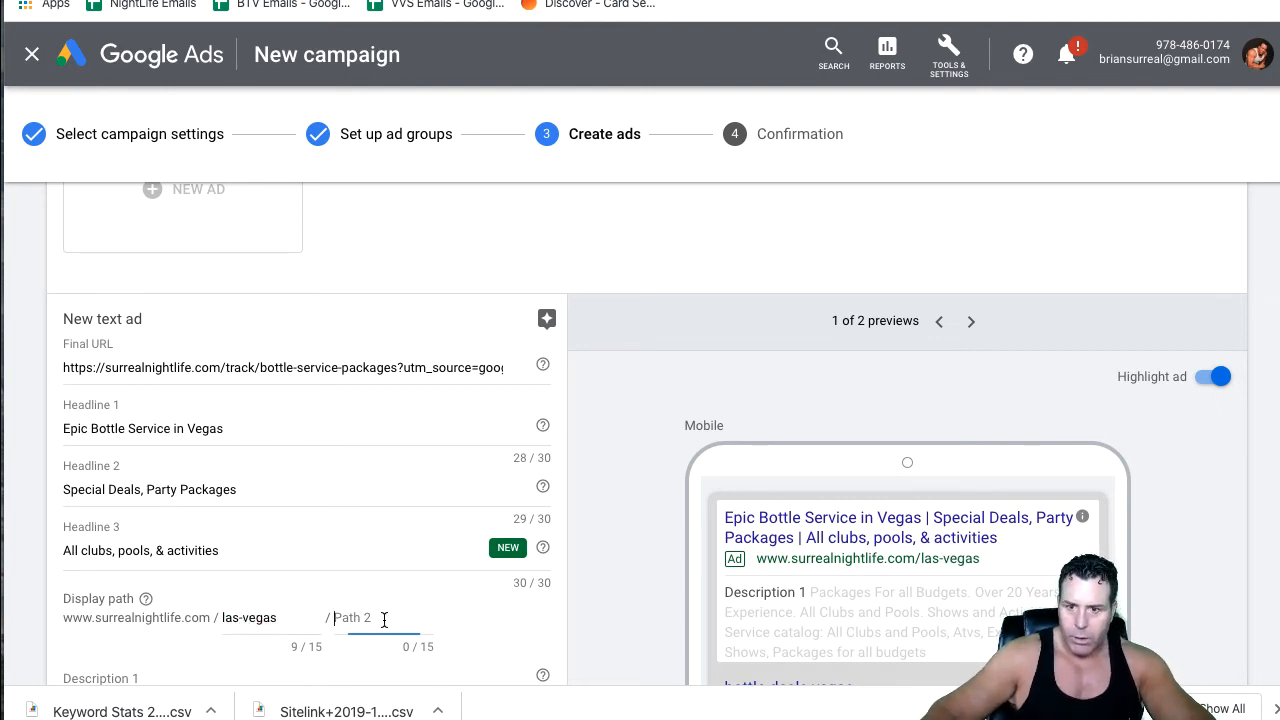
{"action": "type", "text": "bottle"}
{"action": "key", "text": "BackSpace"}
{"action": "key", "text": "BackSpace"}
{"action": "key", "text": "BackSpace"}
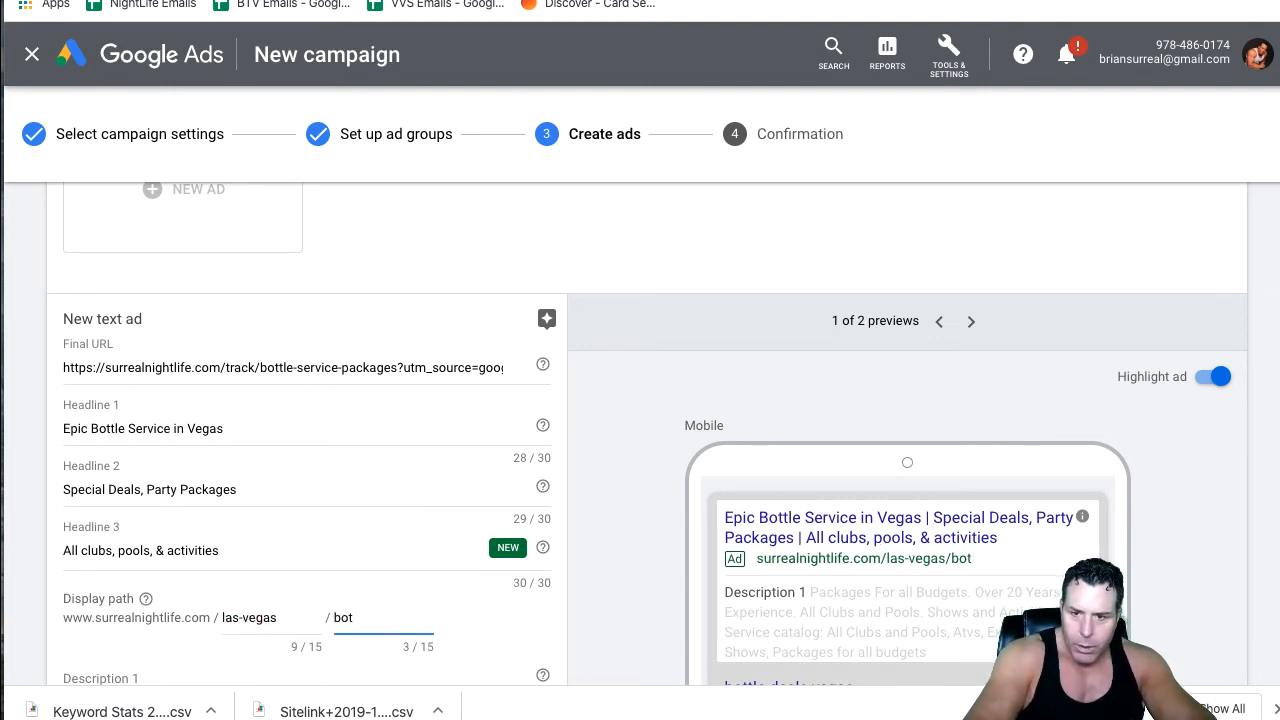
{"action": "type", "text": "tle-"}
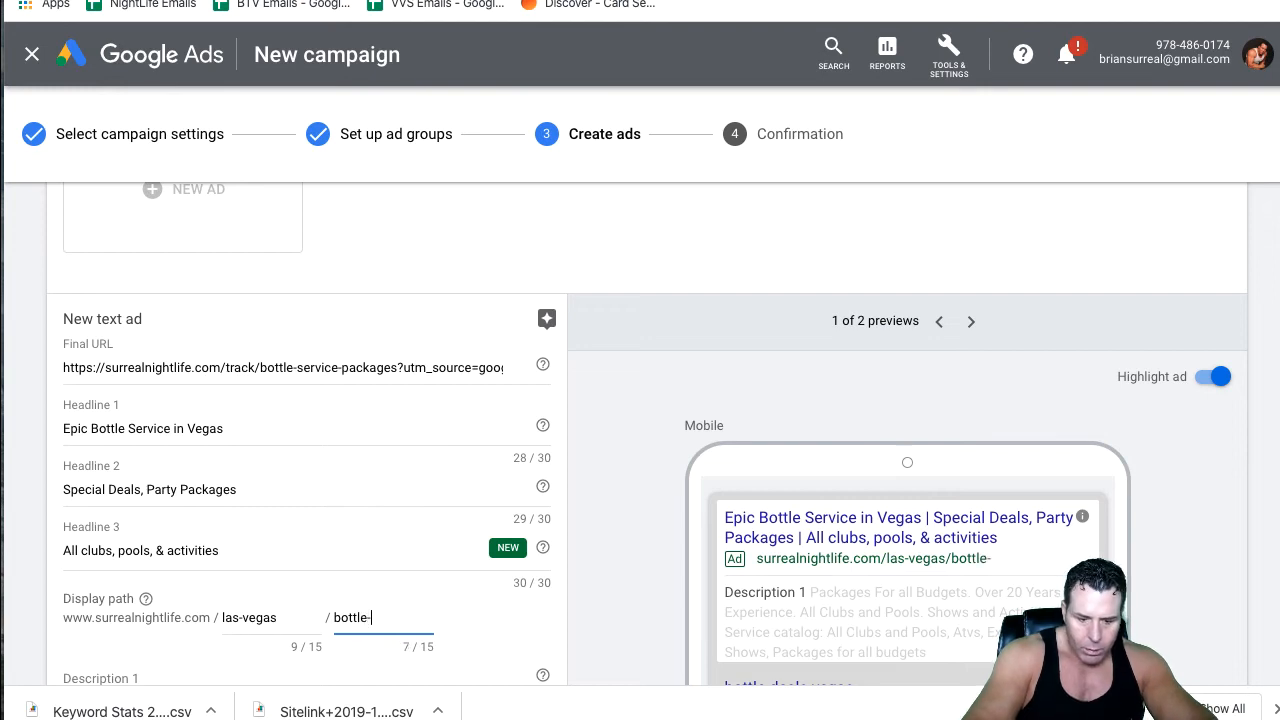
{"action": "type", "text": "service"}
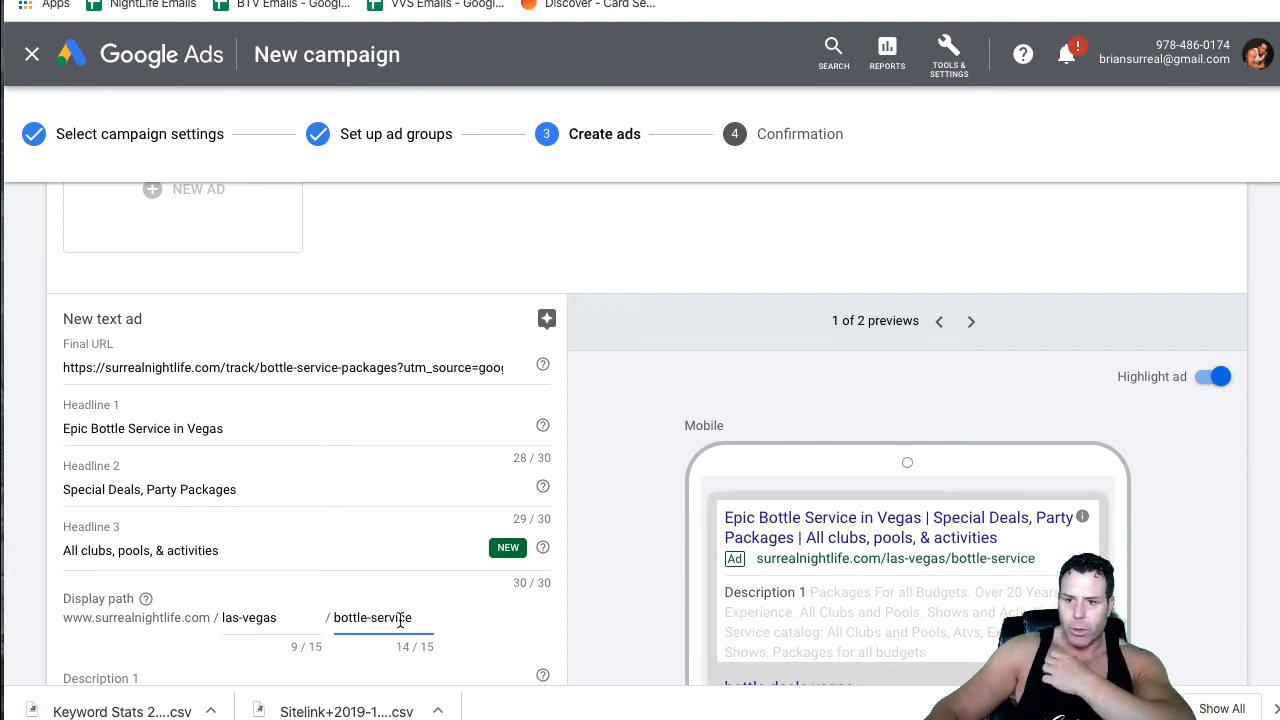
Paste the worksheet's text "We specialize in nightlife deals, and Vegas party packages." as the ad's Description 1
{"action": "scroll", "coordinate": [250, 610], "scroll_direction": "down", "scroll_amount": 1}
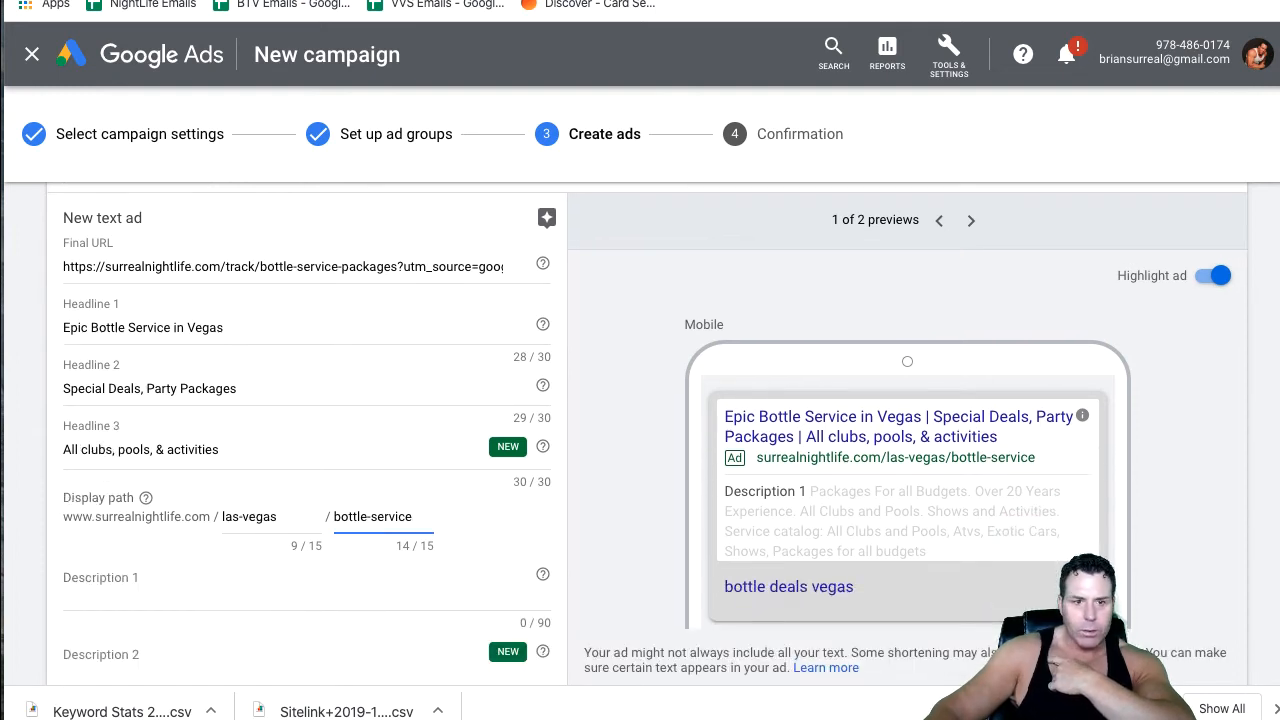
{"action": "key", "text": "super+Tab"}
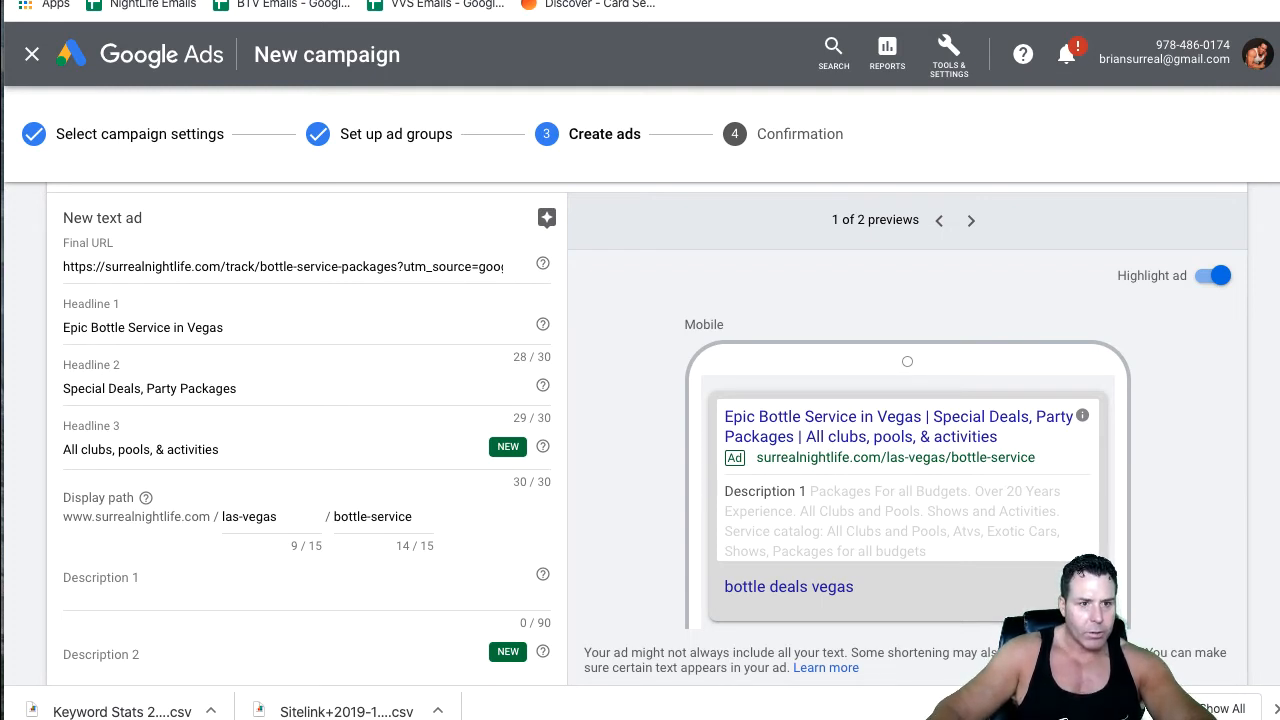
{"action": "right_click", "coordinate": [108, 596]}
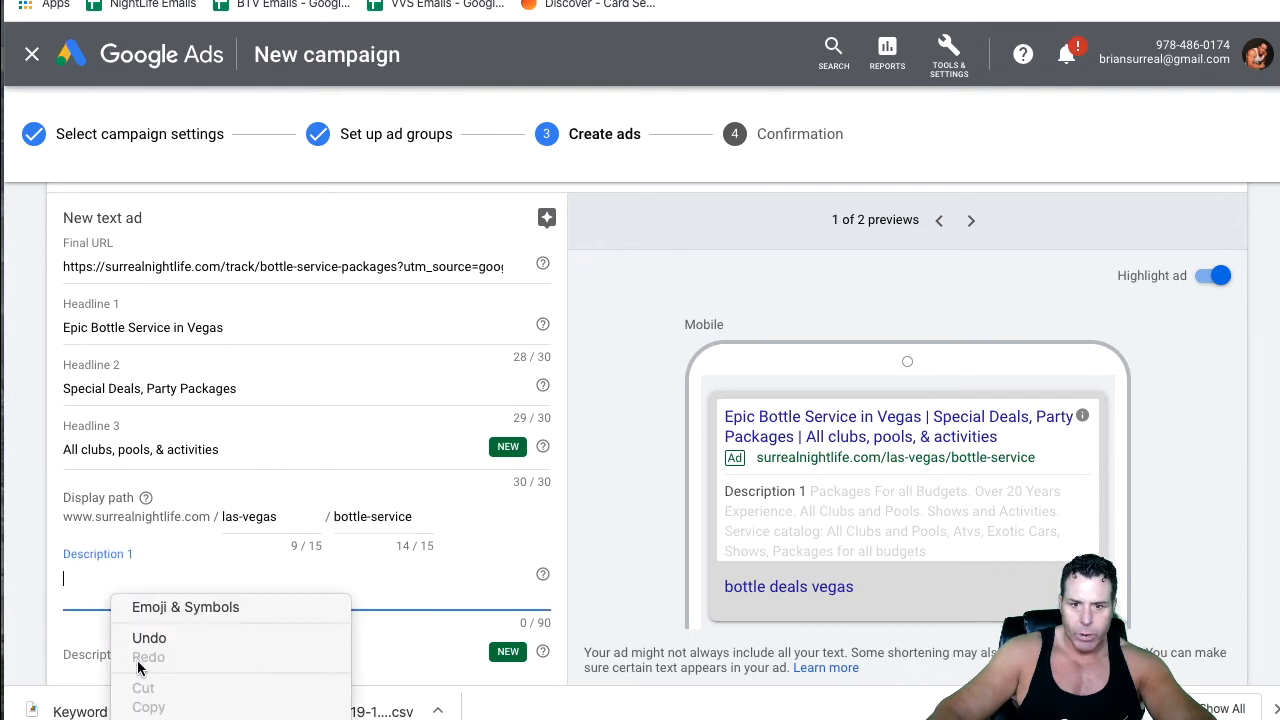
{"action": "left_click", "coordinate": [140, 719]}
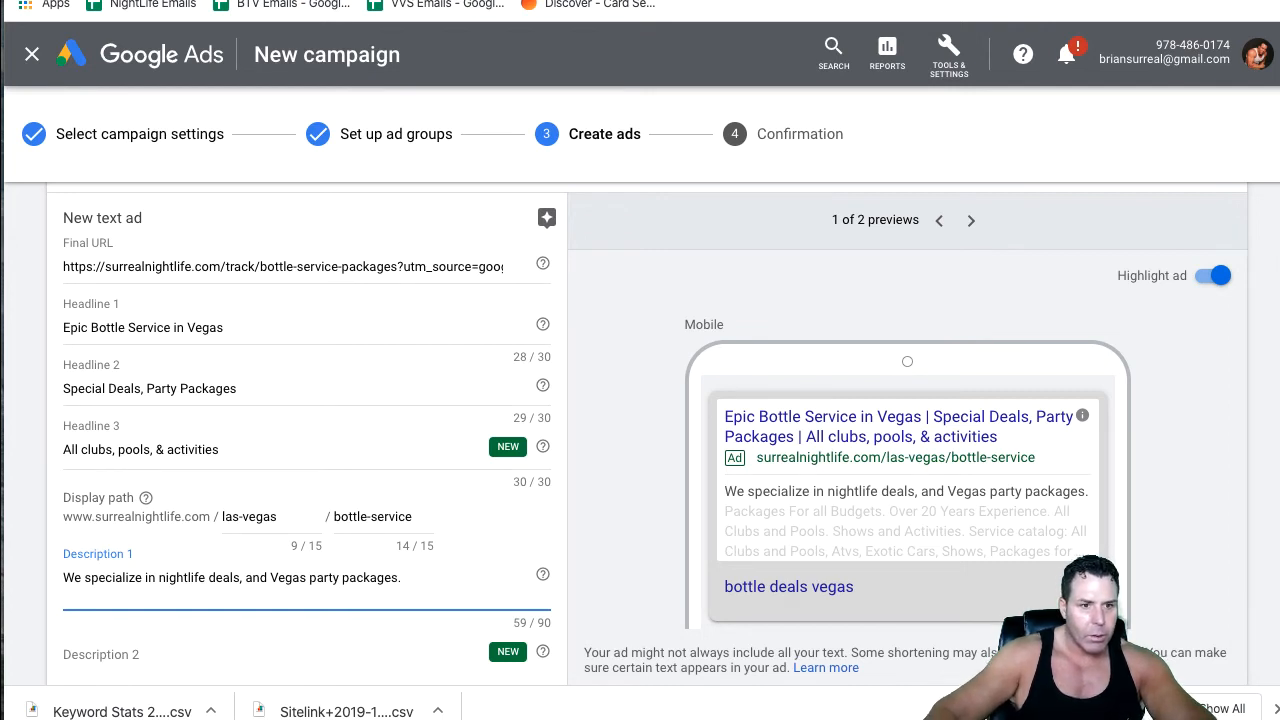
{"action": "key", "text": "Tab"}
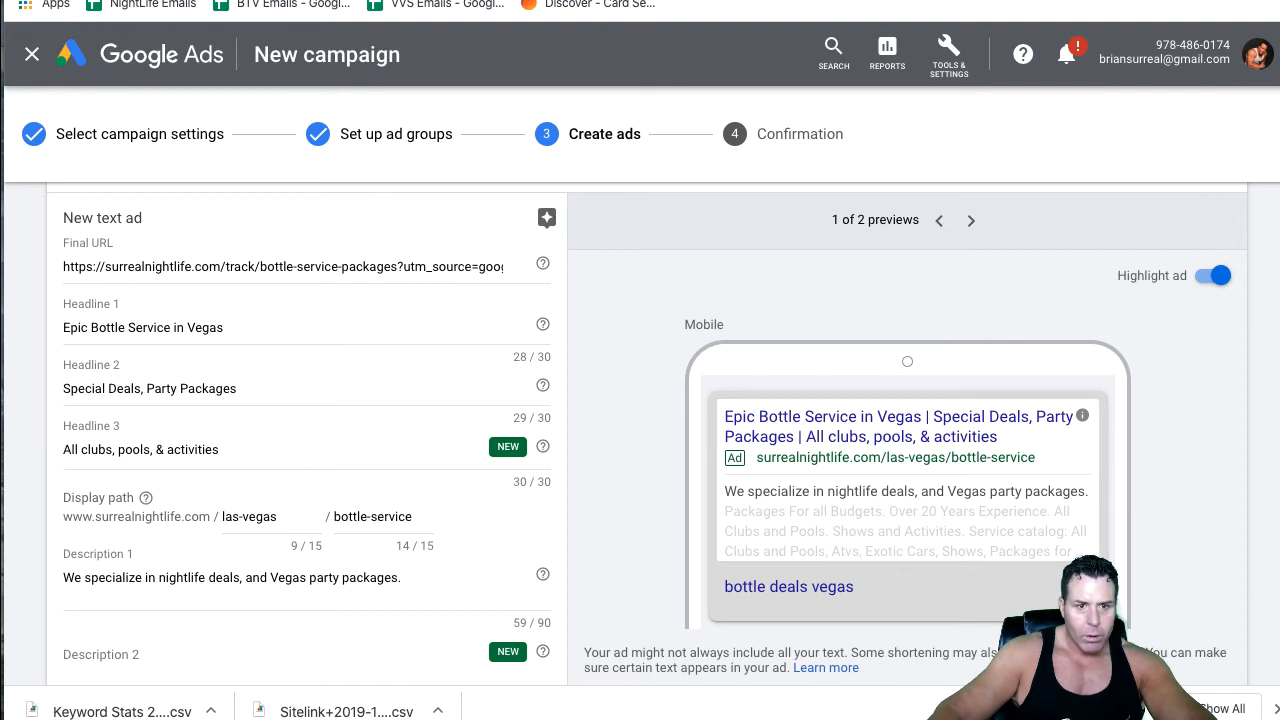
Paste "All clubs, pools, & activities" as the ad's Description 2
{"action": "left_click", "coordinate": [95, 668]}
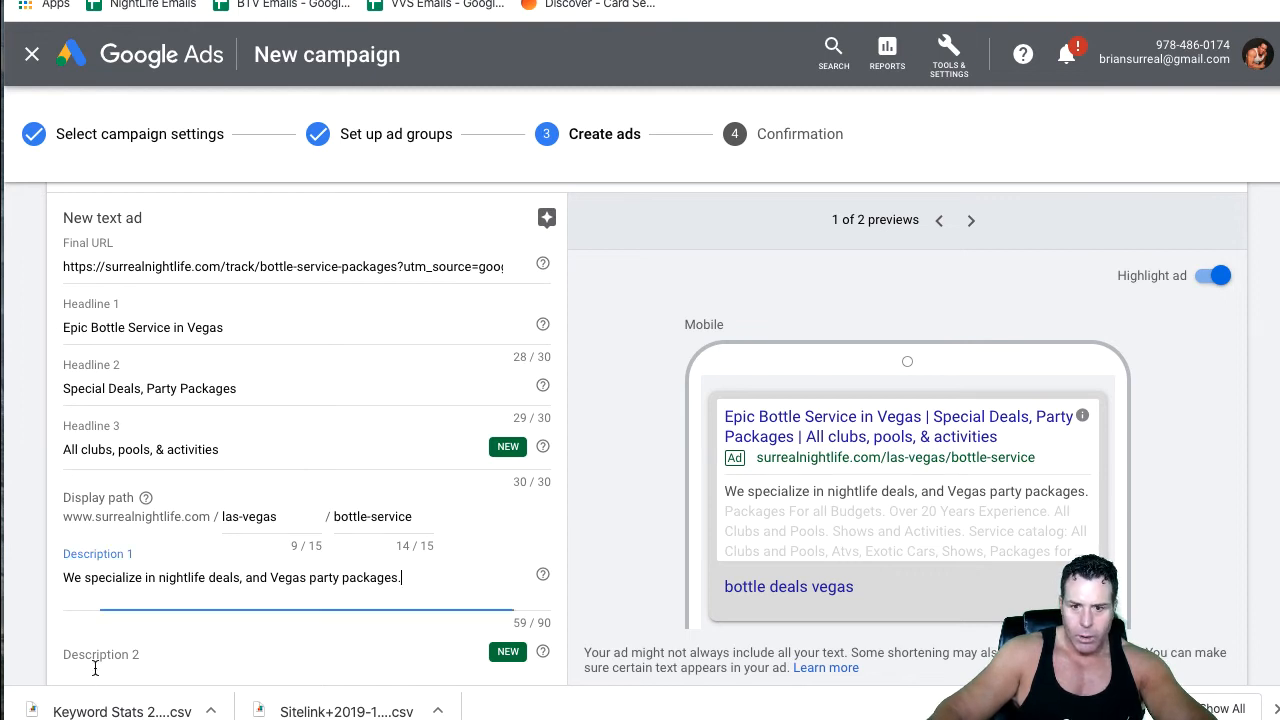
{"action": "left_click", "coordinate": [95, 667]}
{"action": "right_click", "coordinate": [95, 664]}
{"action": "left_click", "coordinate": [140, 719]}
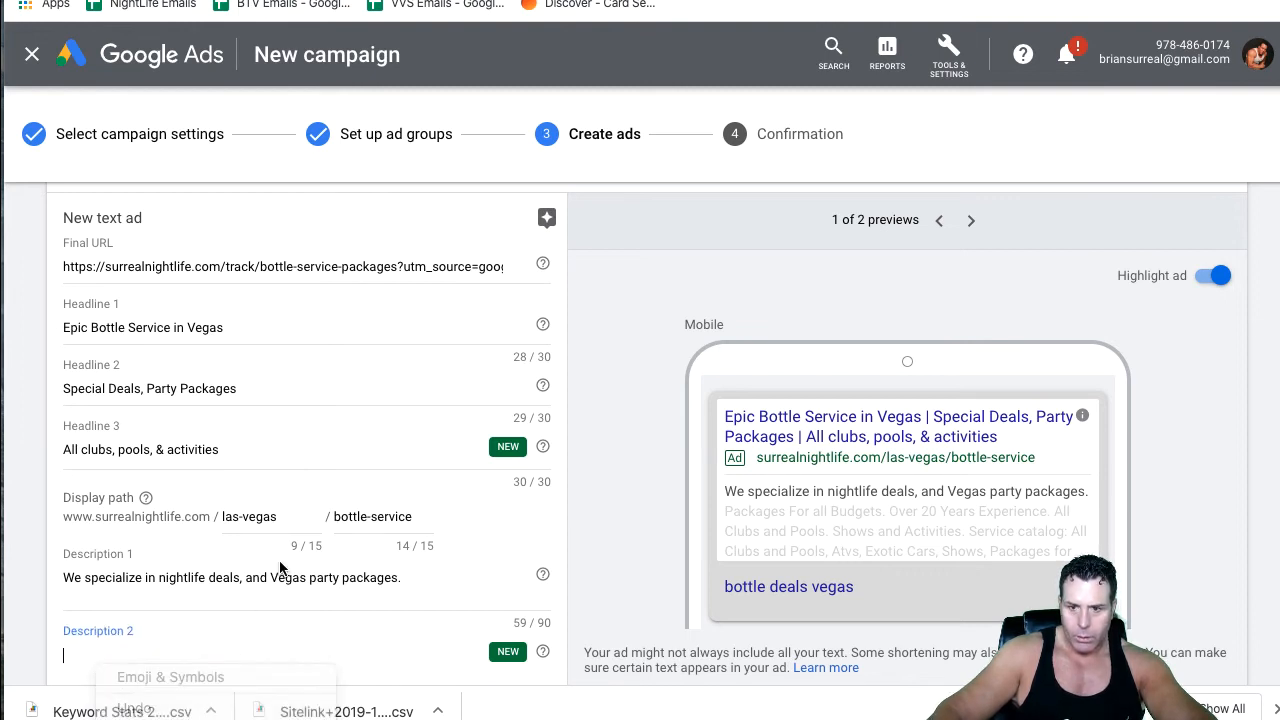
{"action": "scroll", "coordinate": [314, 526], "scroll_direction": "down", "scroll_amount": 3}
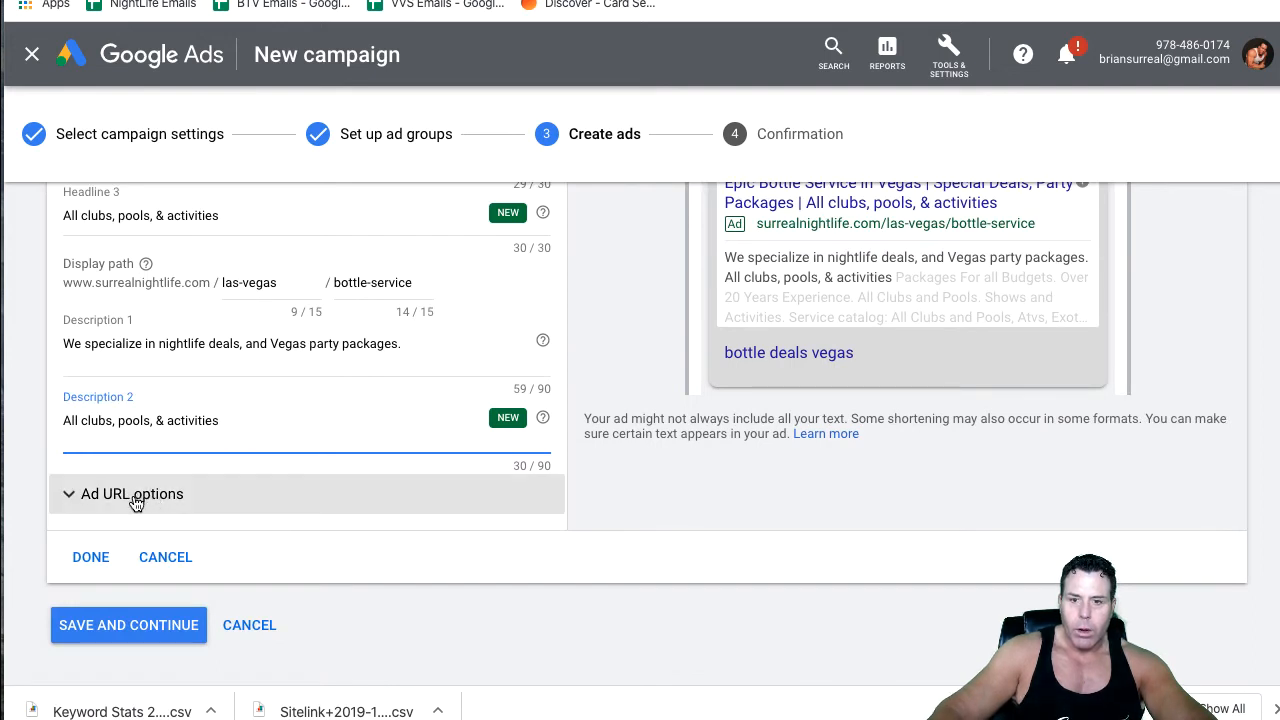
Examine the tracking and custom parameter fields in the ad URL options, collapse them, and review the Bottle Service Night Clubs ad's entries
{"action": "left_click", "coordinate": [136, 500]}
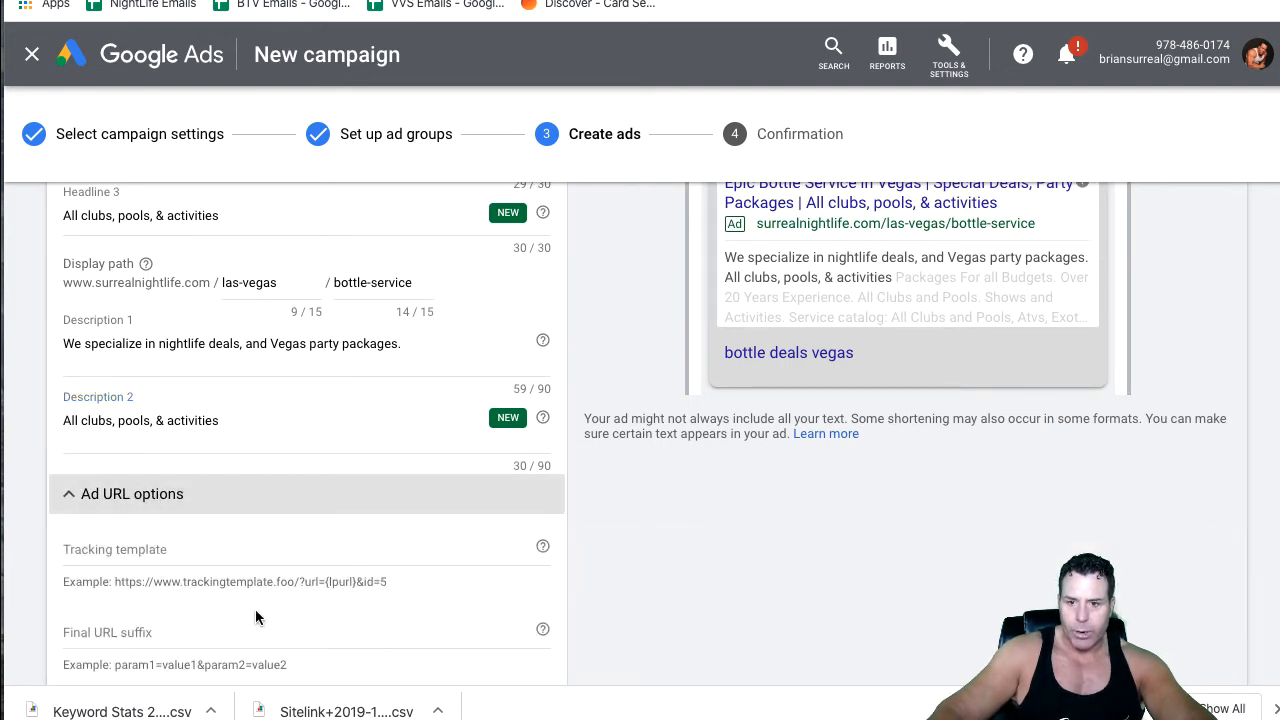
{"action": "scroll", "coordinate": [202, 632], "scroll_direction": "down", "scroll_amount": 1}
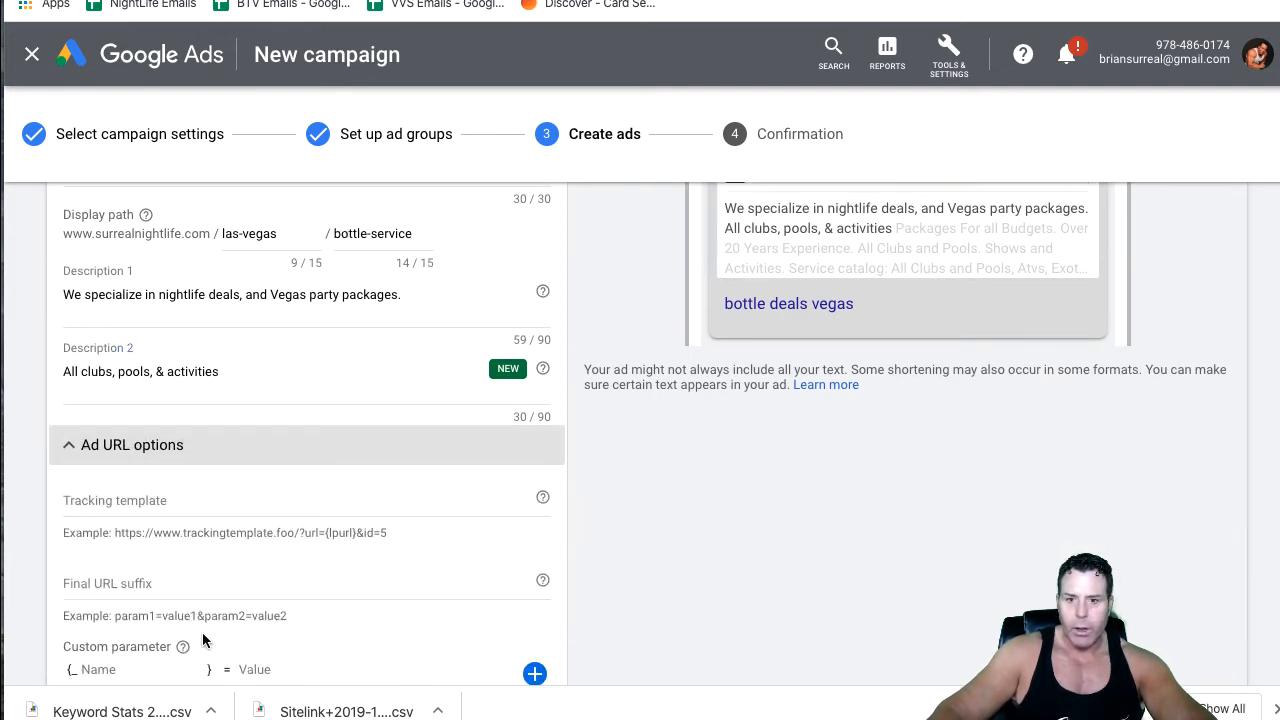
{"action": "scroll", "coordinate": [205, 634], "scroll_direction": "down", "scroll_amount": 1}
{"action": "scroll", "coordinate": [233, 612], "scroll_direction": "down", "scroll_amount": 1}
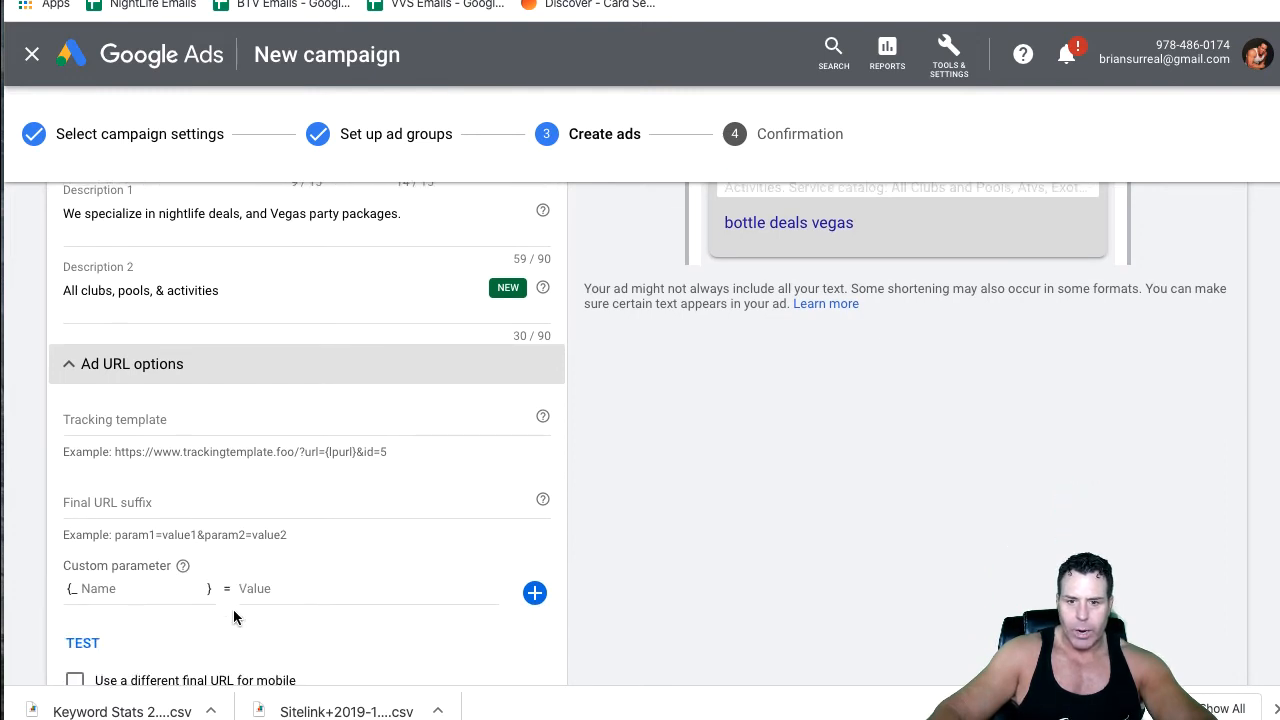
{"action": "scroll", "coordinate": [234, 614], "scroll_direction": "up", "scroll_amount": 1}
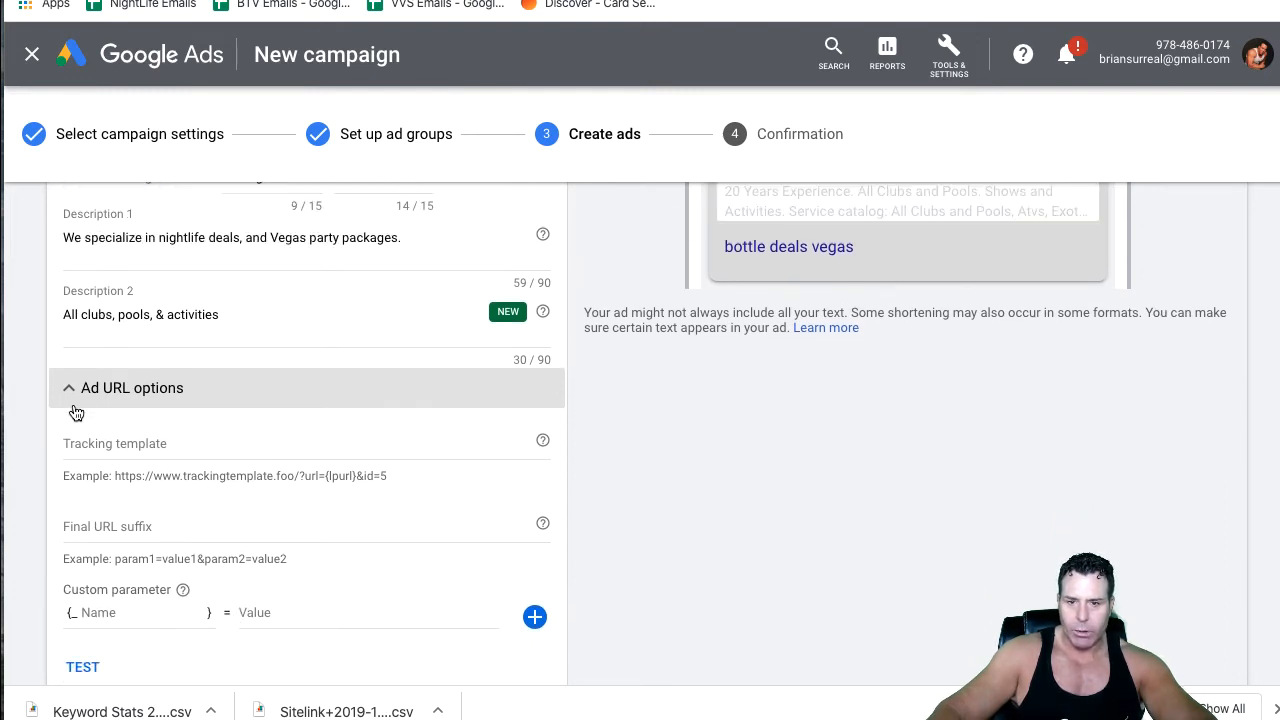
{"action": "scroll", "coordinate": [230, 650], "scroll_direction": "down", "scroll_amount": 1}
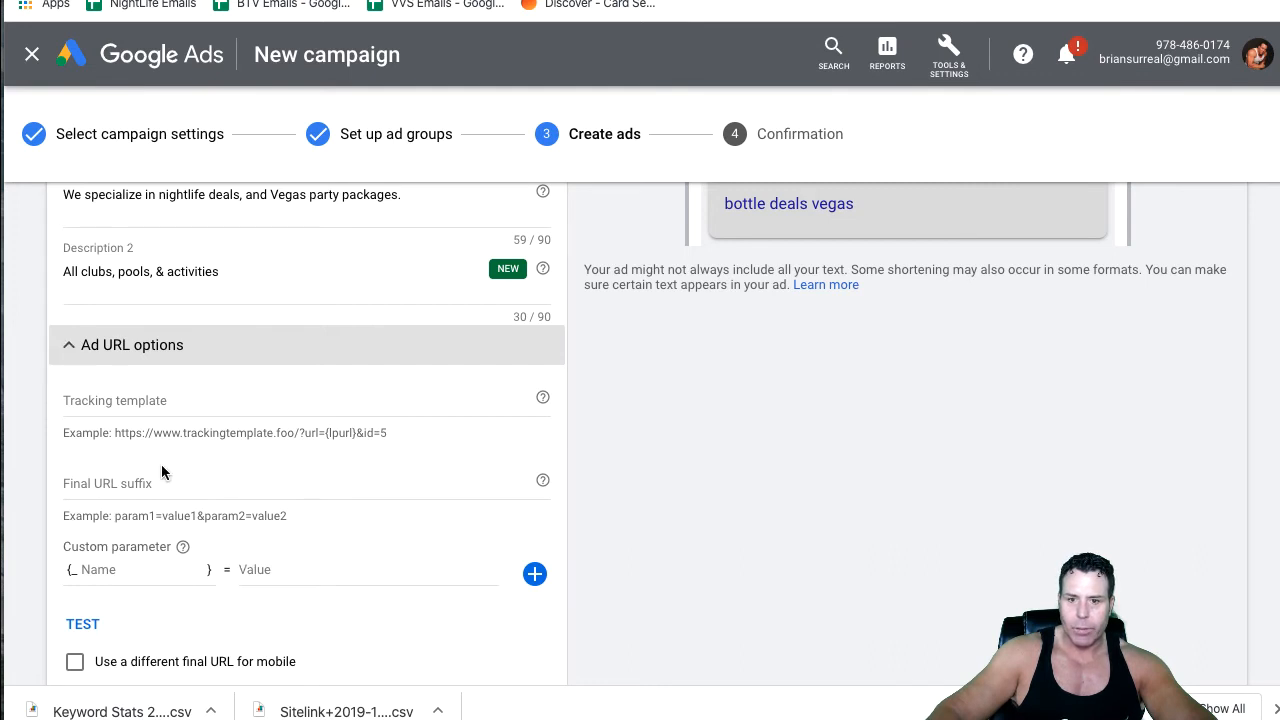
{"action": "left_click", "coordinate": [66, 349]}
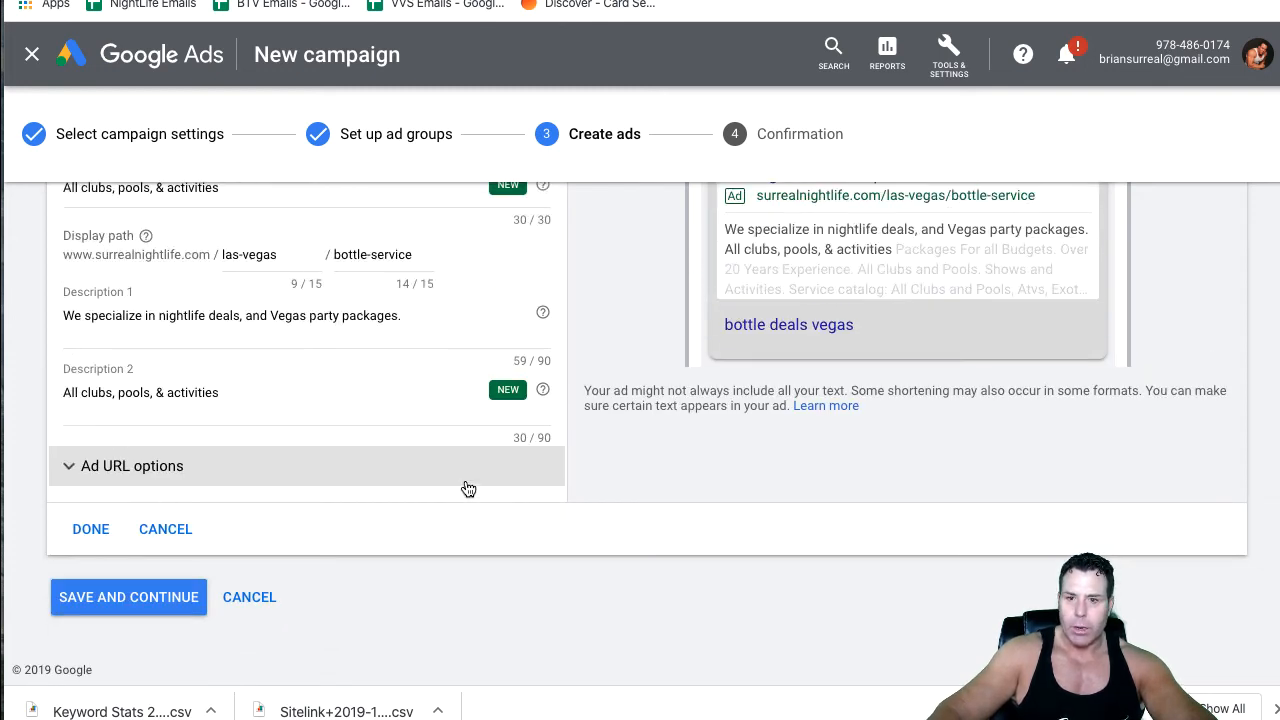
{"action": "scroll", "coordinate": [386, 400], "scroll_direction": "up", "scroll_amount": 5}
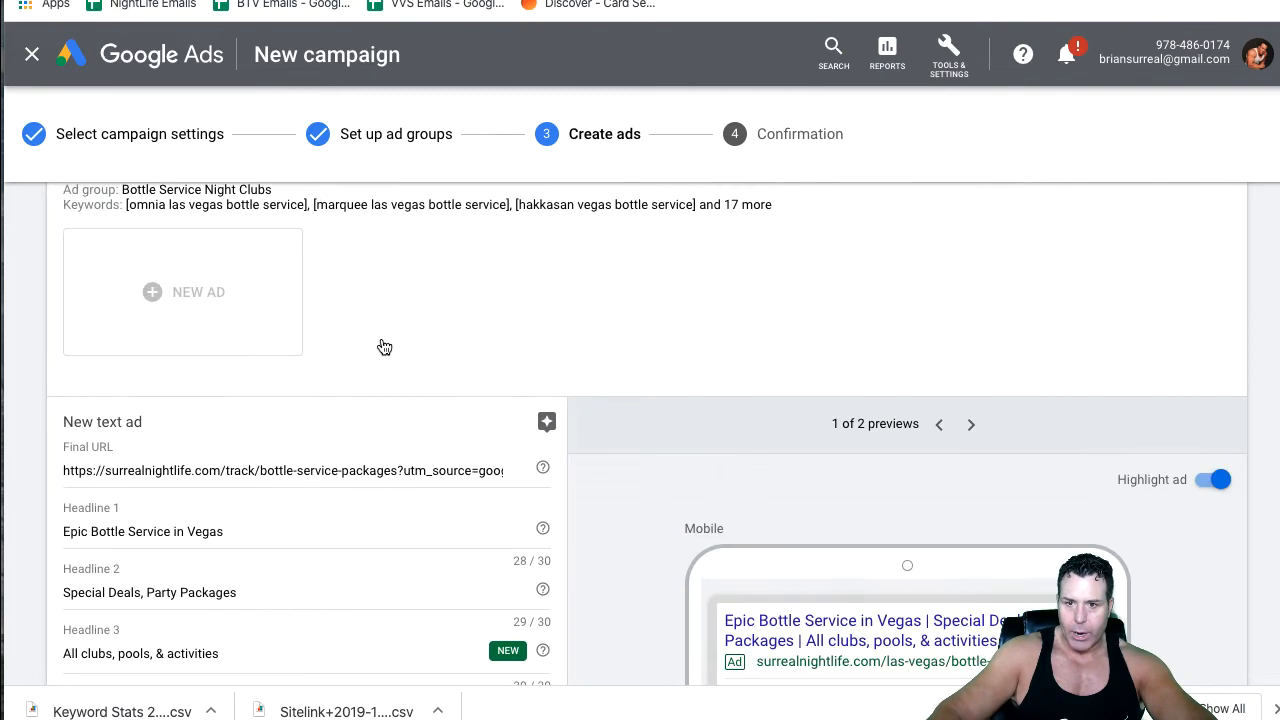
{"action": "scroll", "coordinate": [335, 563], "scroll_direction": "down", "scroll_amount": 3}
{"action": "scroll", "coordinate": [353, 554], "scroll_direction": "up", "scroll_amount": 3}
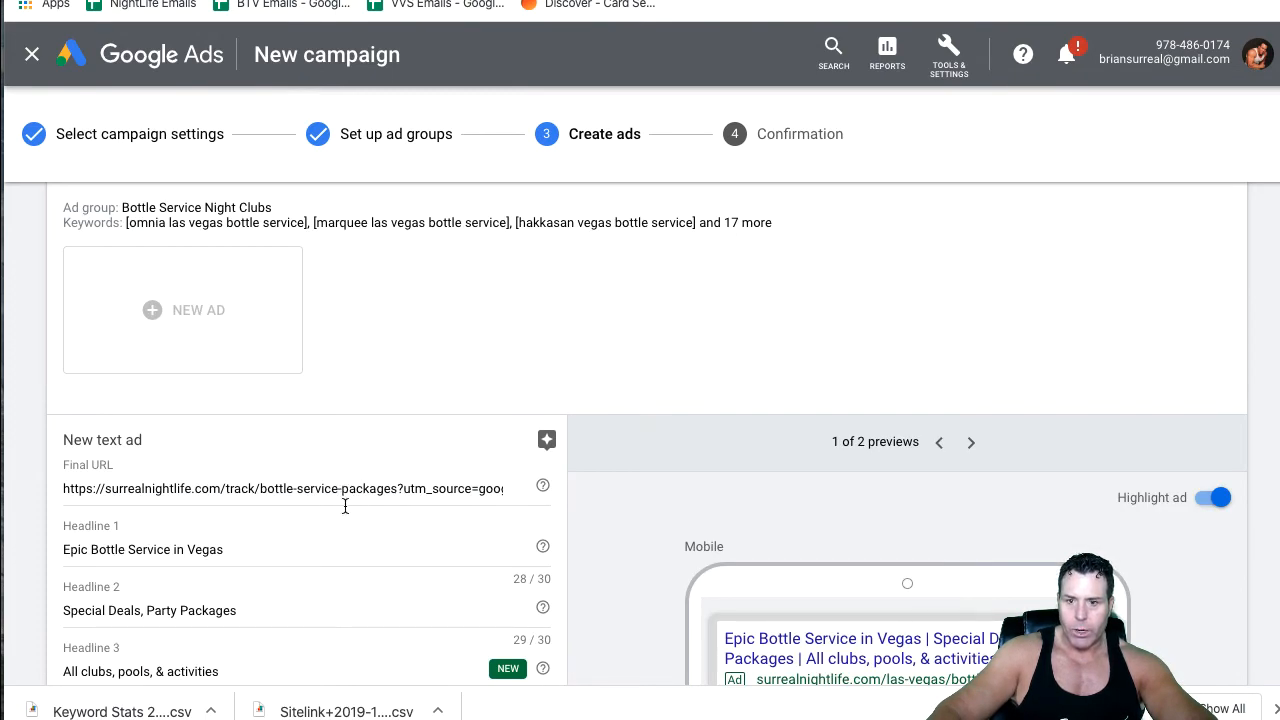
{"action": "scroll", "coordinate": [345, 506], "scroll_direction": "down", "scroll_amount": 5}
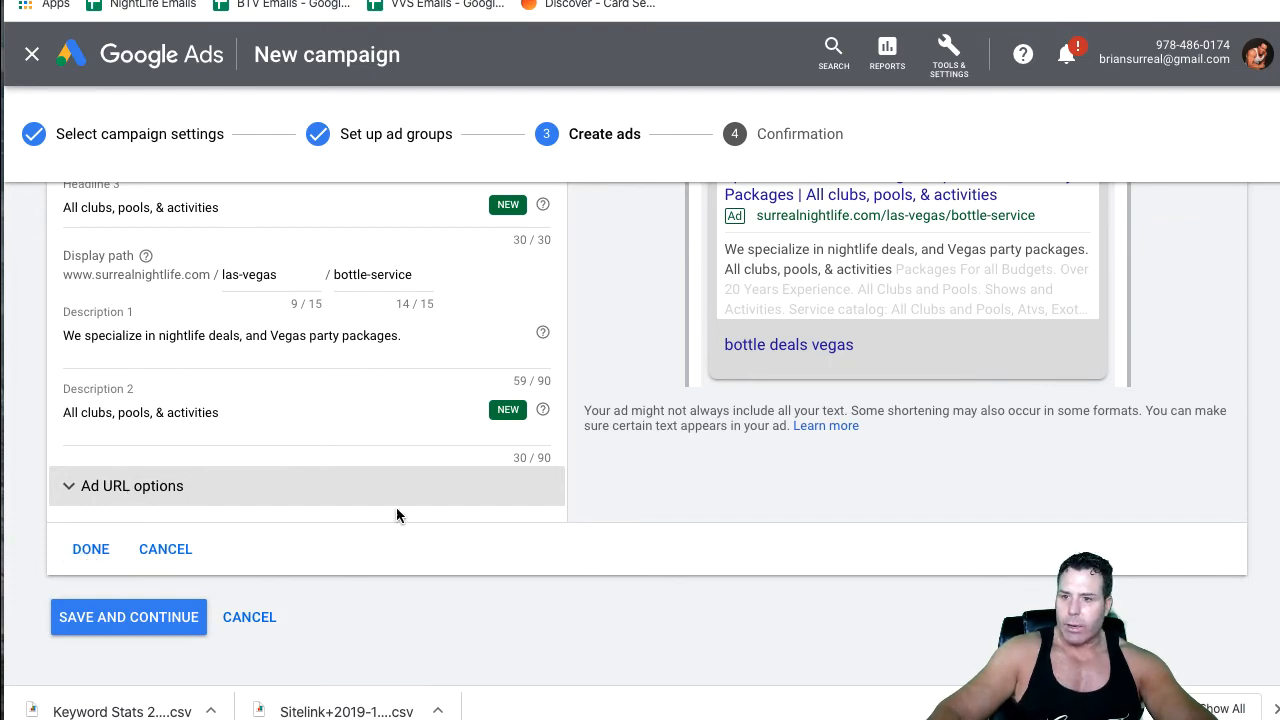
Check the ads listed in all four ad groups, save them, and continue through the confirmation to the finished campaign
{"action": "scroll", "coordinate": [393, 515], "scroll_direction": "up", "scroll_amount": 1}
{"action": "scroll", "coordinate": [387, 540], "scroll_direction": "up", "scroll_amount": 1}
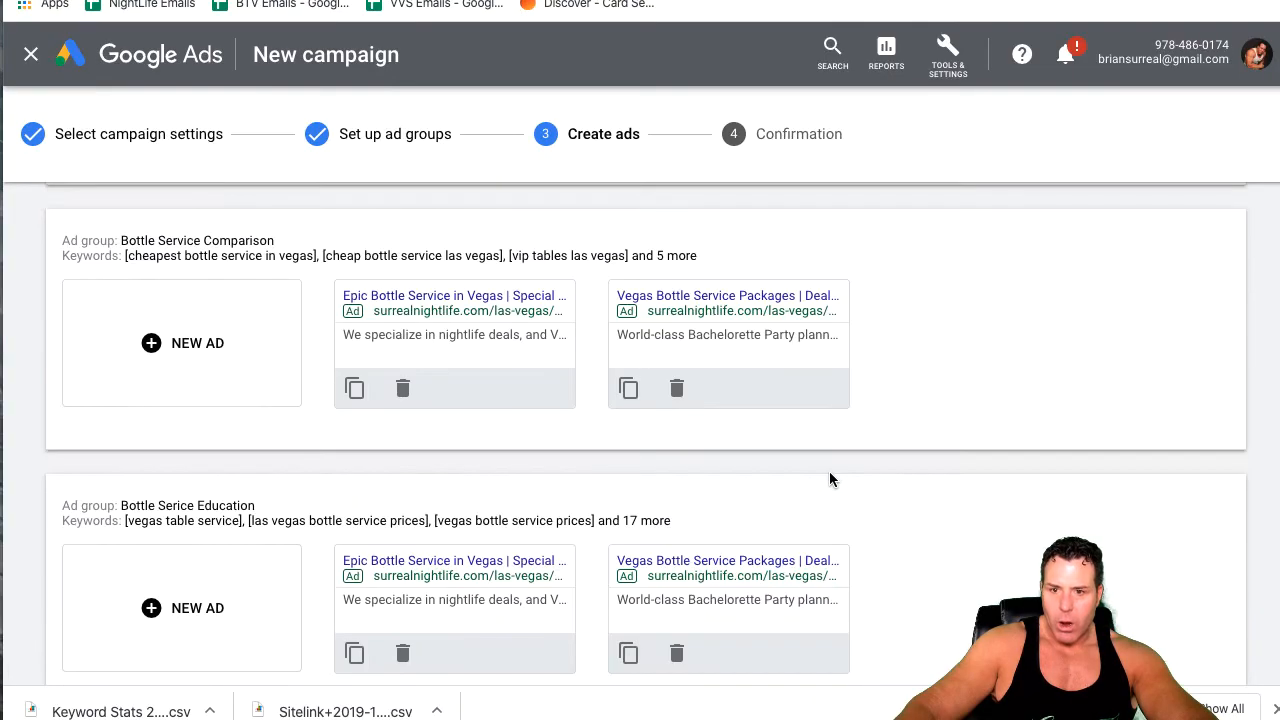
{"action": "scroll", "coordinate": [829, 471], "scroll_direction": "up", "scroll_amount": 3}
{"action": "scroll", "coordinate": [829, 473], "scroll_direction": "up", "scroll_amount": 1}
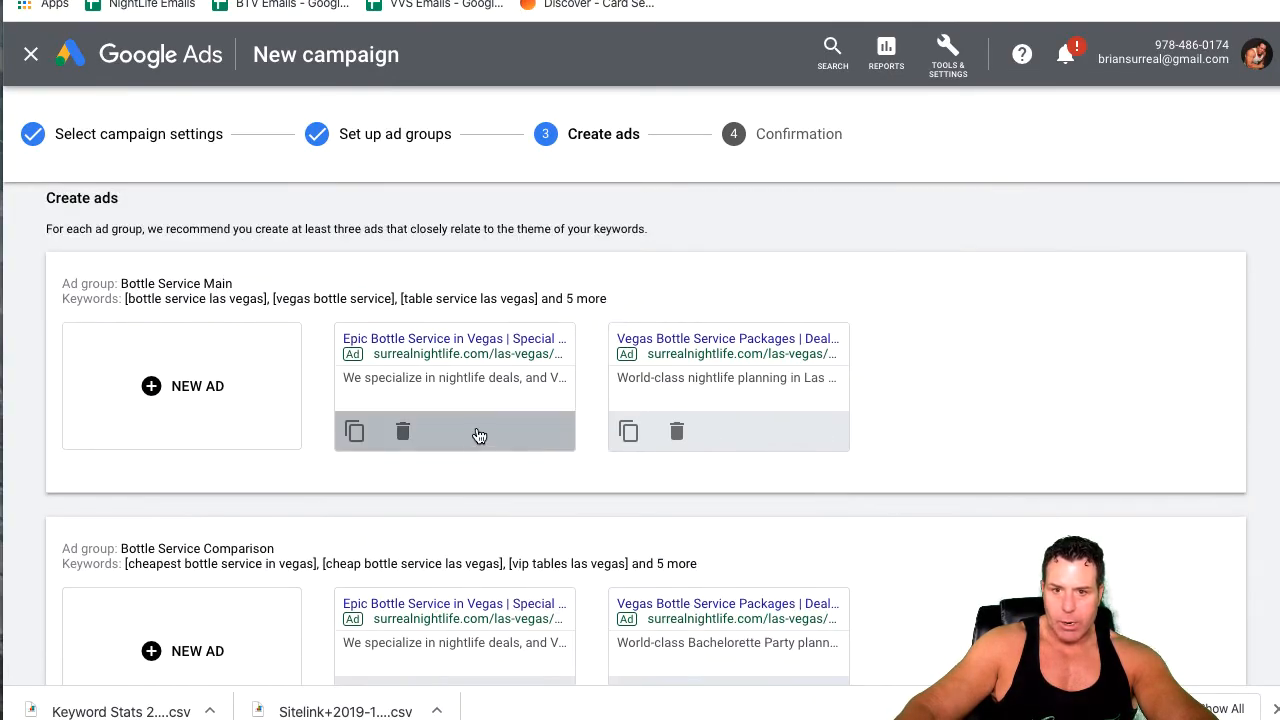
{"action": "scroll", "coordinate": [489, 346], "scroll_direction": "down", "scroll_amount": 2}
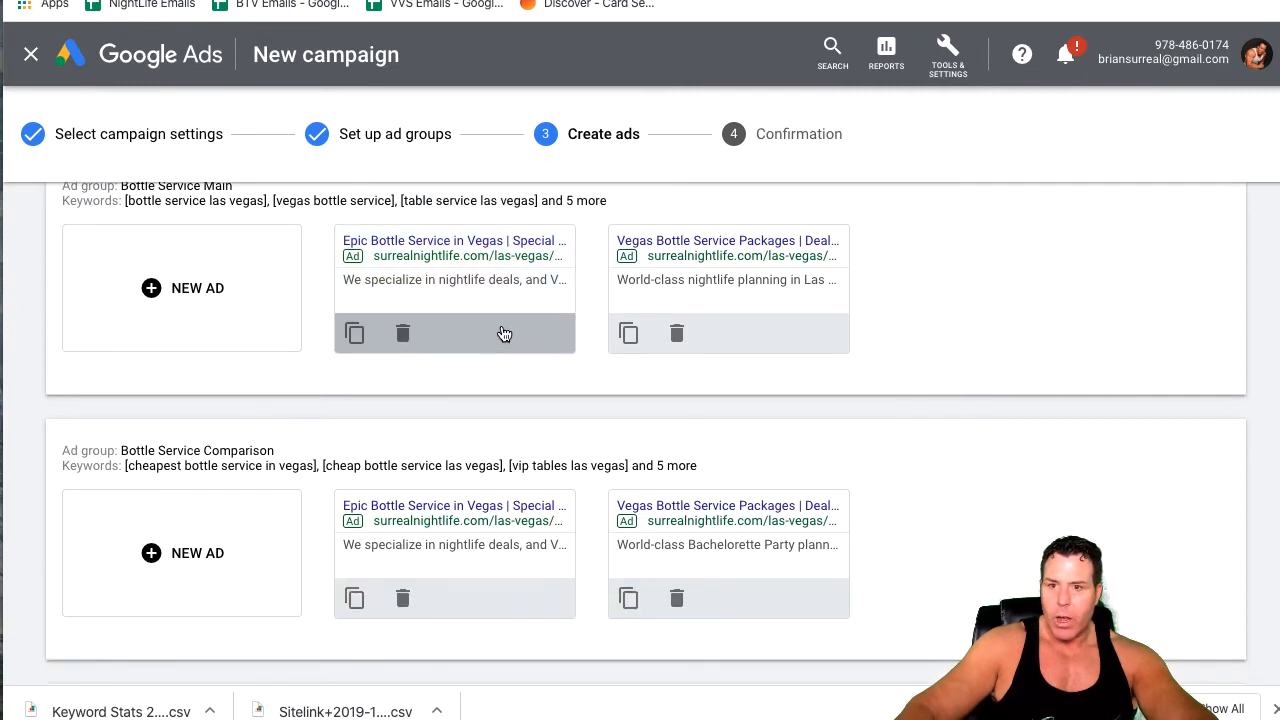
{"action": "scroll", "coordinate": [583, 363], "scroll_direction": "down", "scroll_amount": 1}
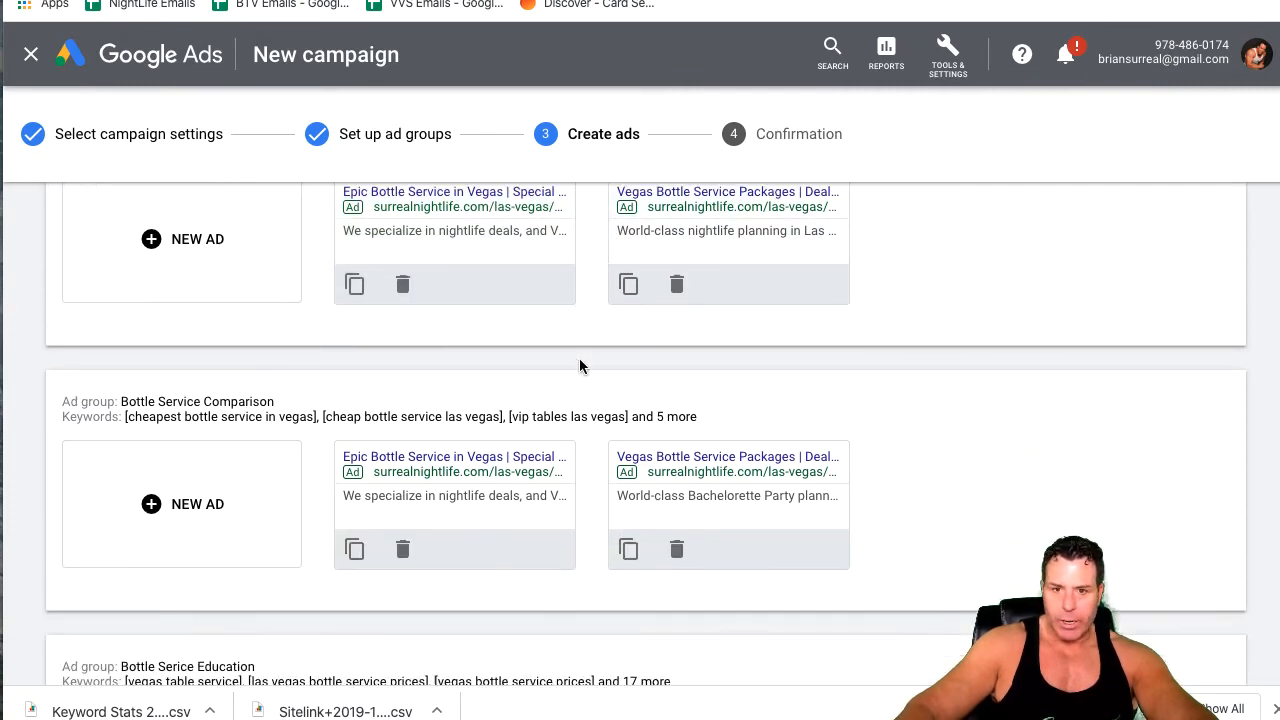
{"action": "scroll", "coordinate": [457, 366], "scroll_direction": "up", "scroll_amount": 1}
{"action": "scroll", "coordinate": [322, 422], "scroll_direction": "down", "scroll_amount": 1}
{"action": "scroll", "coordinate": [466, 466], "scroll_direction": "down", "scroll_amount": 6}
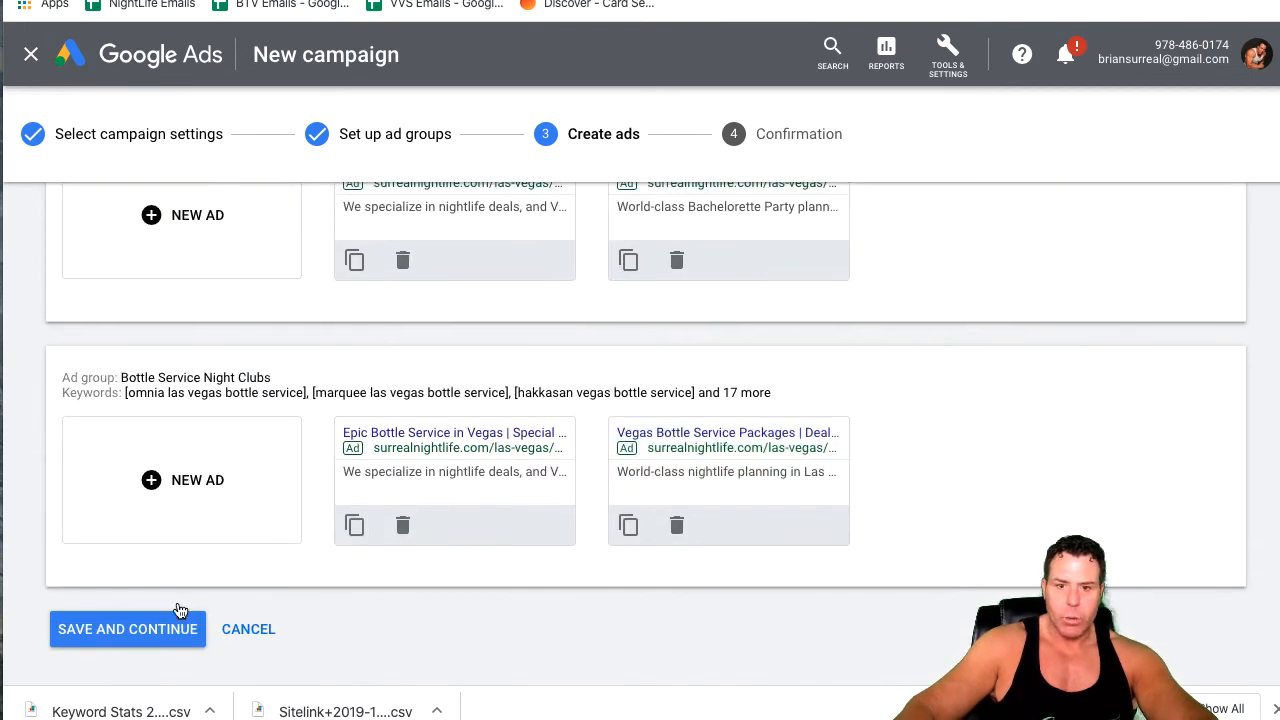
{"action": "left_click", "coordinate": [130, 628]}
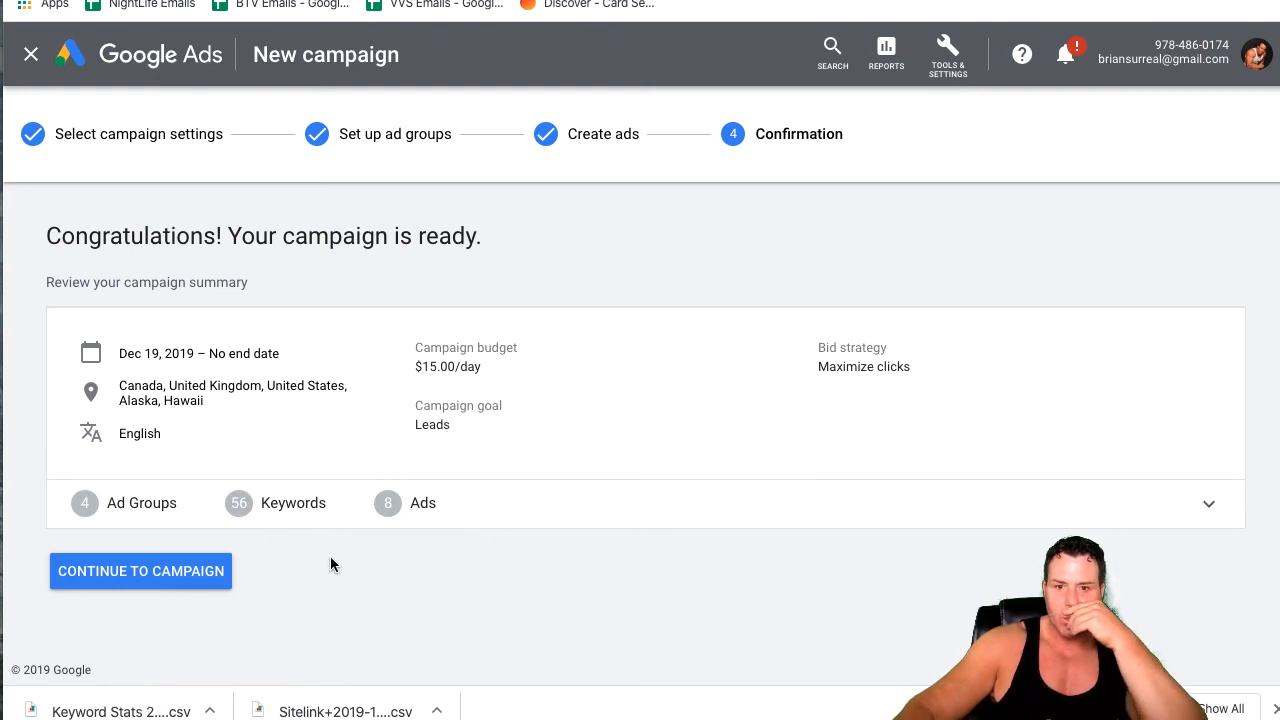
{"action": "left_click", "coordinate": [178, 578]}
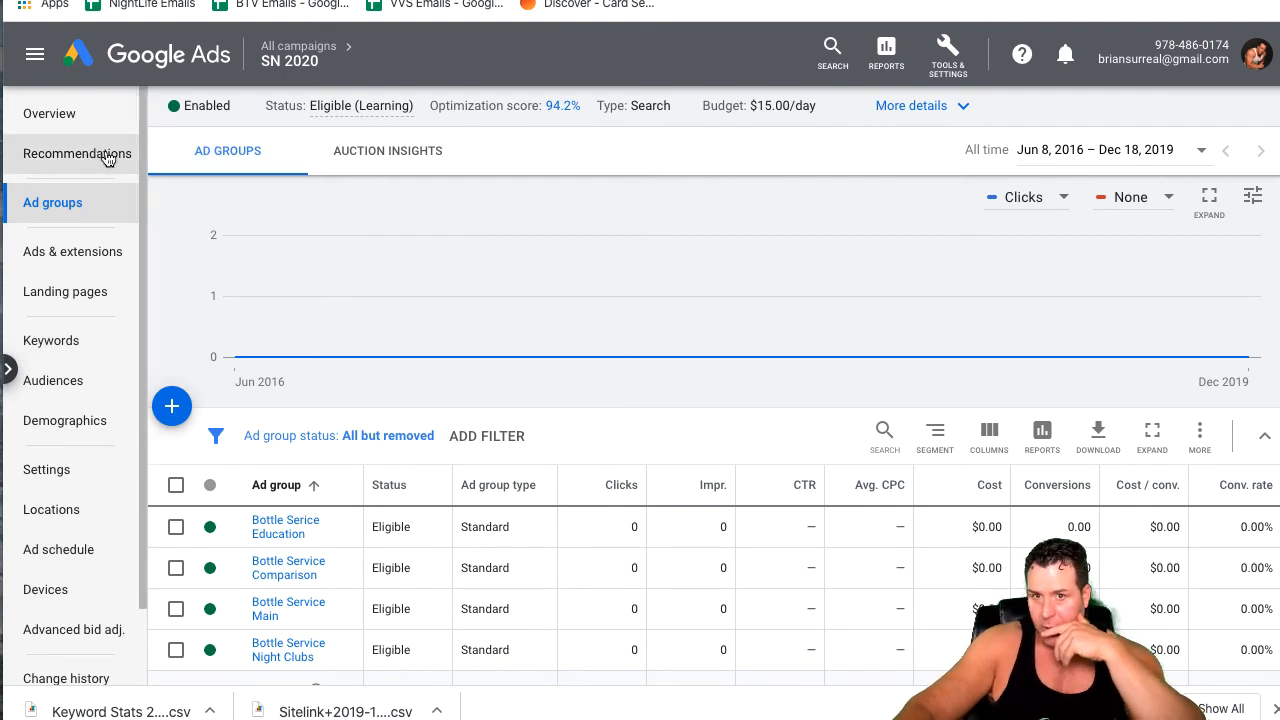
Exclude the 65+ age range from the Night Clubs, Education, Comparison and Main bottle service ad groups in the campaign's demographics
{"action": "scroll", "coordinate": [45, 330], "scroll_direction": "down", "scroll_amount": 2}
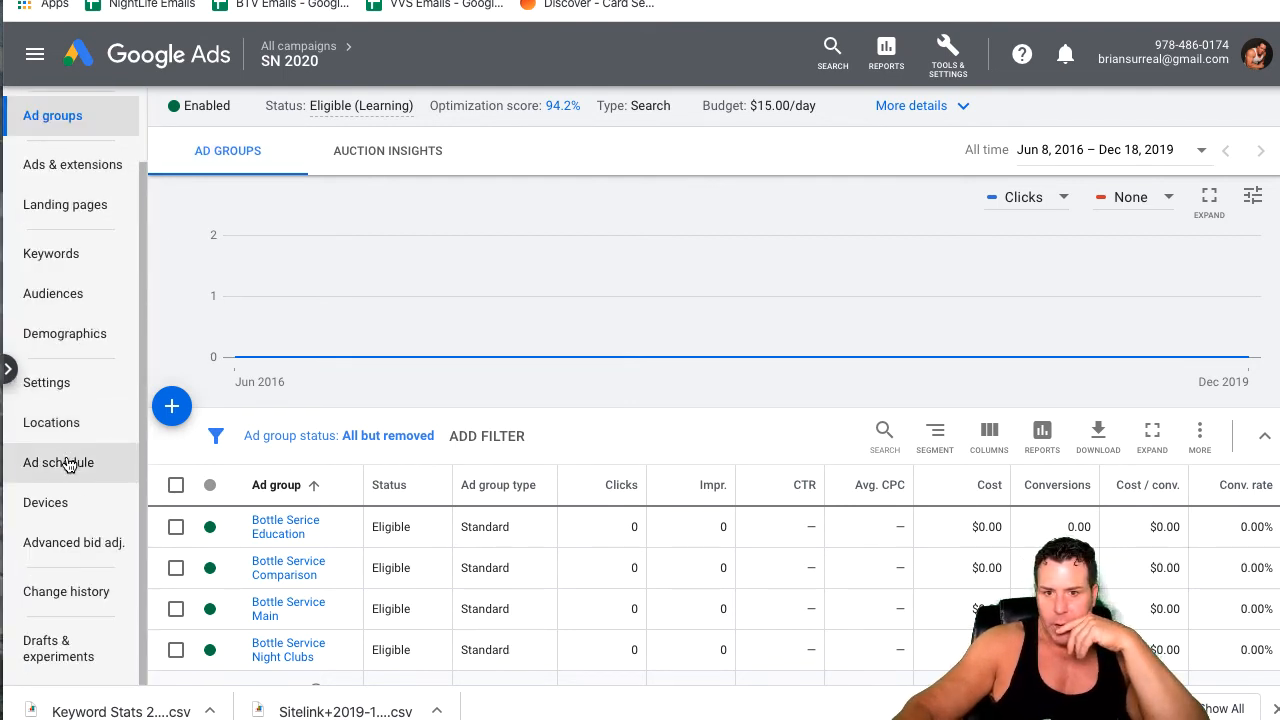
{"action": "left_click", "coordinate": [84, 338]}
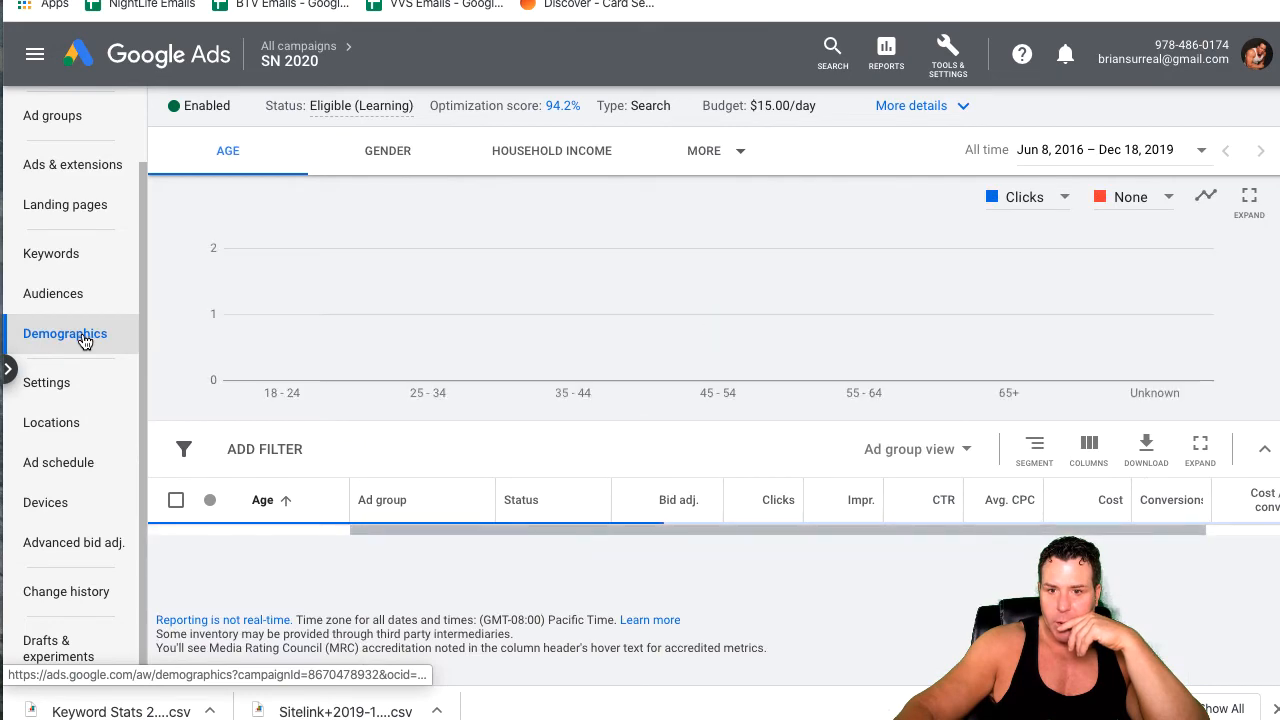
{"action": "scroll", "coordinate": [414, 529], "scroll_direction": "down", "scroll_amount": 9}
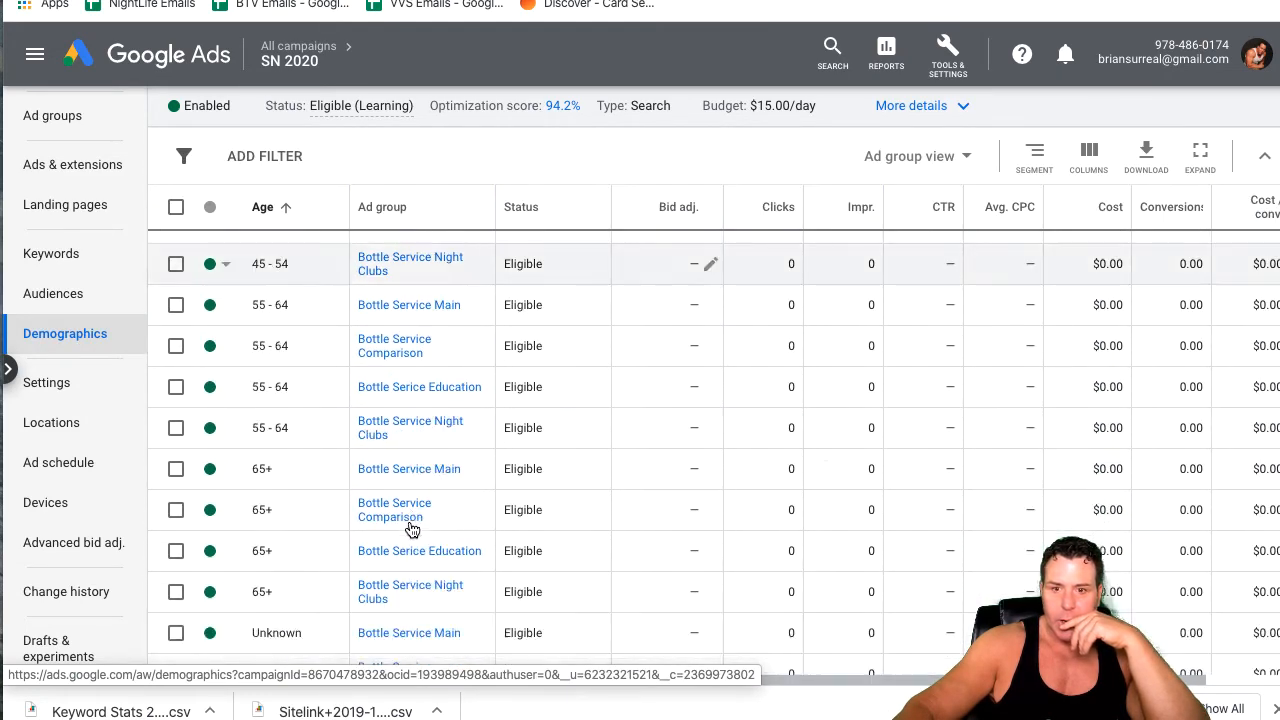
{"action": "left_click", "coordinate": [226, 595]}
{"action": "left_click", "coordinate": [255, 634]}
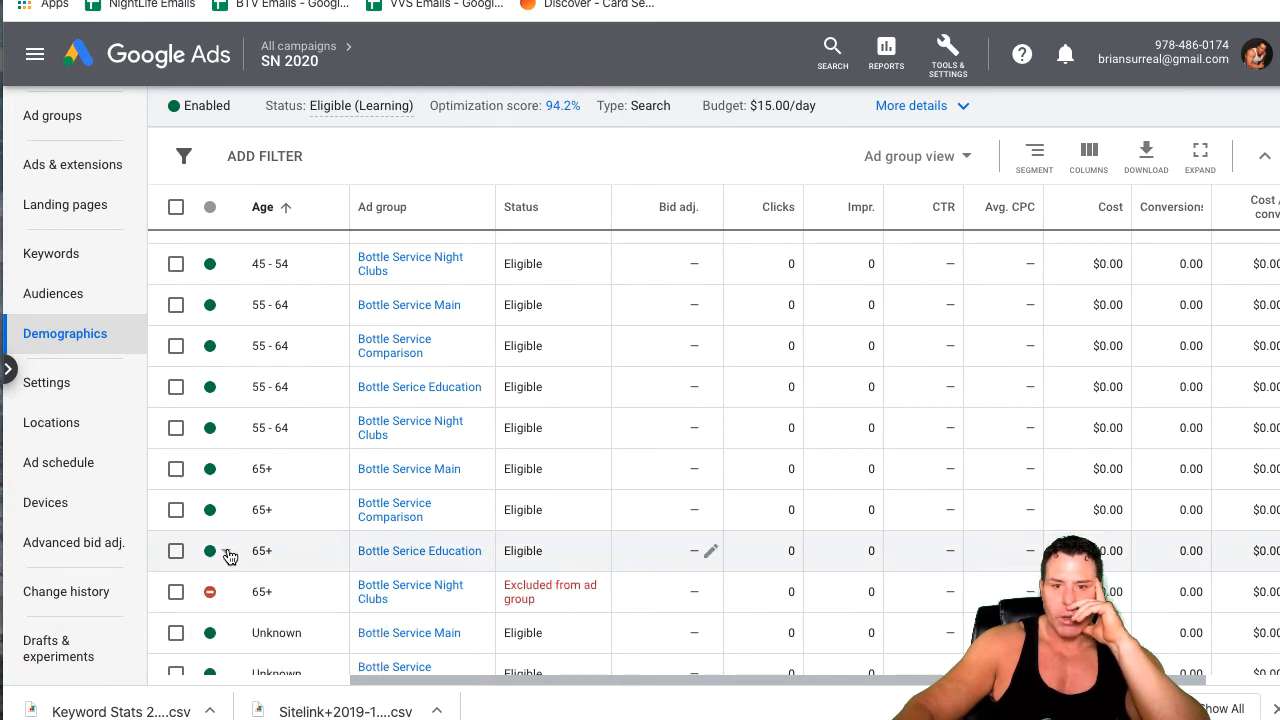
{"action": "left_click", "coordinate": [228, 556]}
{"action": "left_click", "coordinate": [251, 595]}
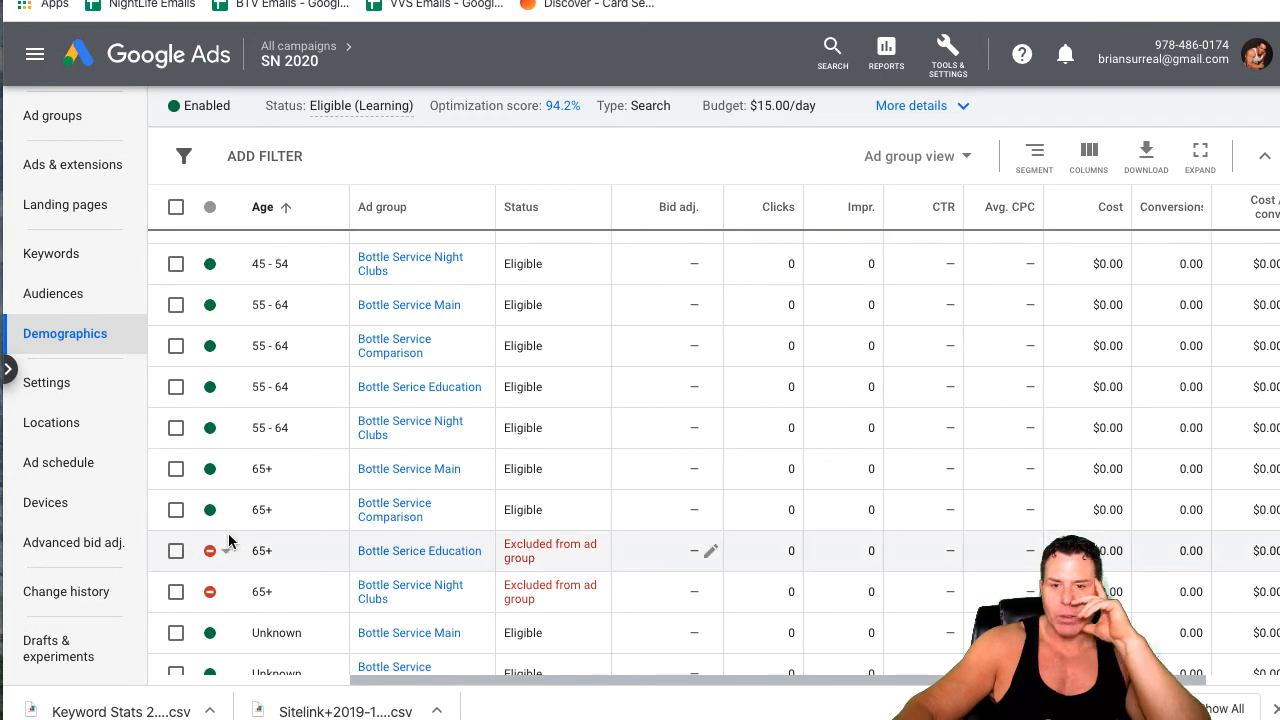
{"action": "left_click", "coordinate": [228, 514]}
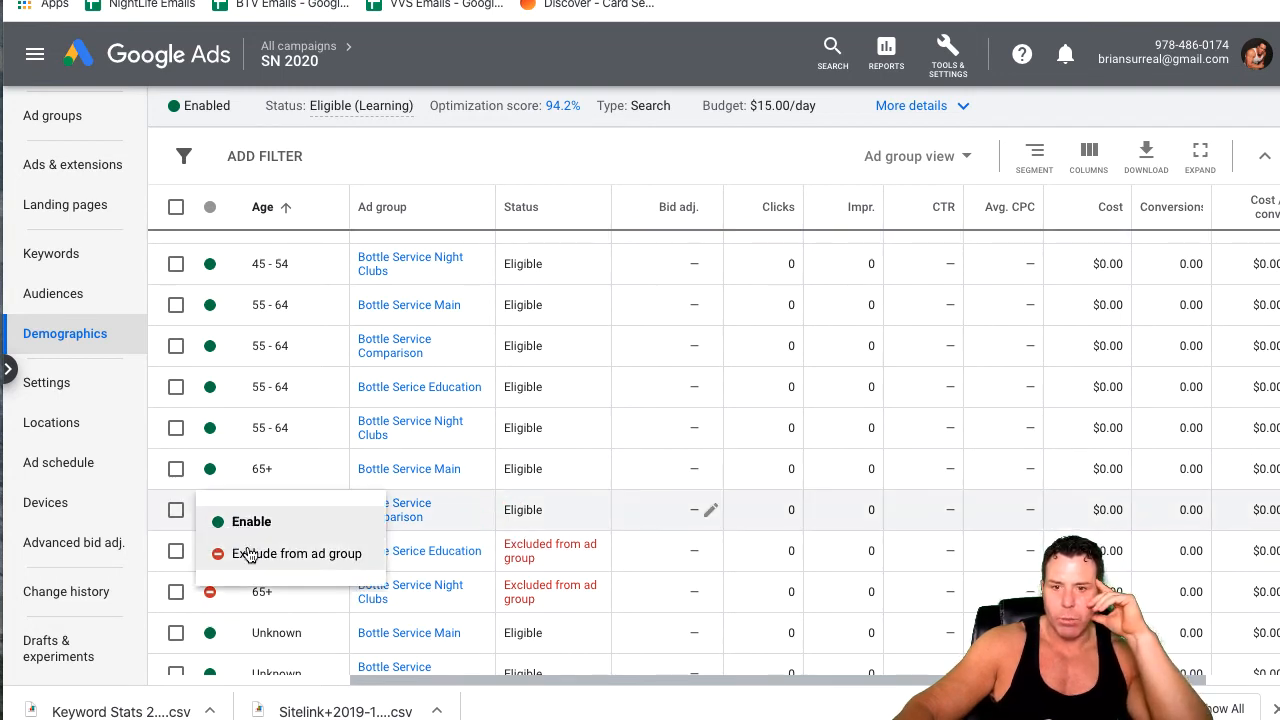
{"action": "left_click", "coordinate": [243, 551]}
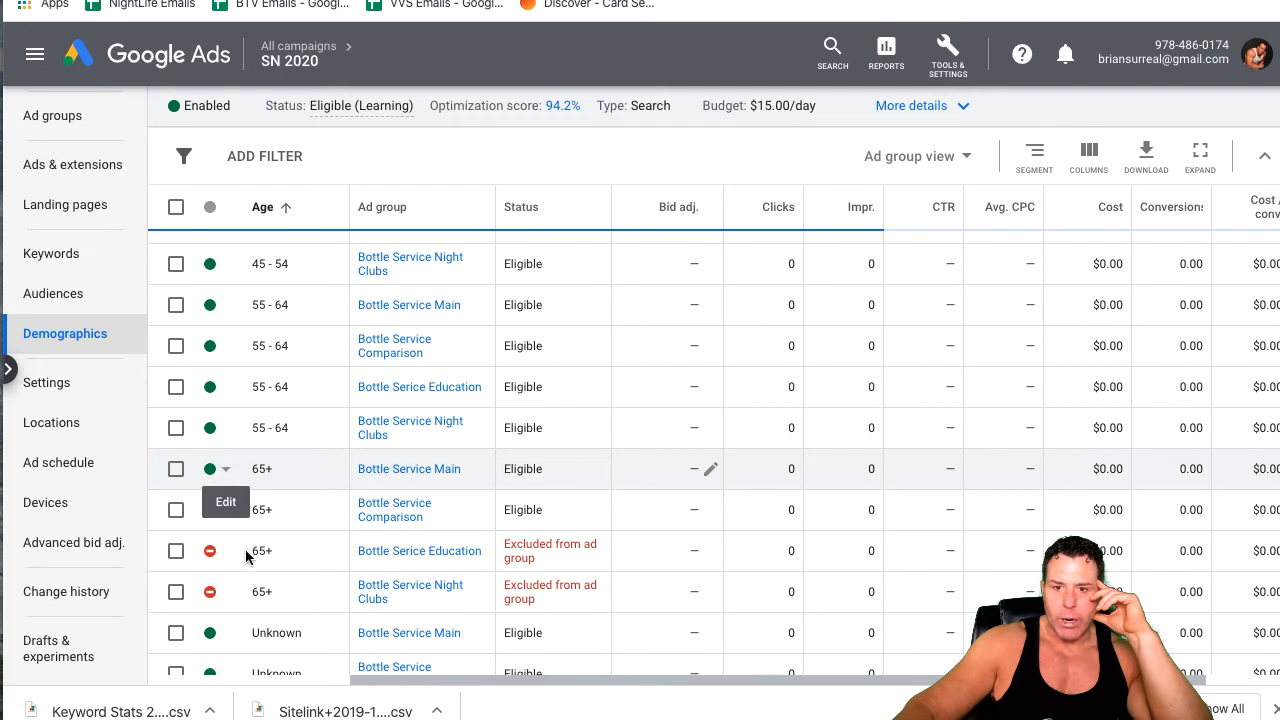
{"action": "left_click", "coordinate": [222, 478]}
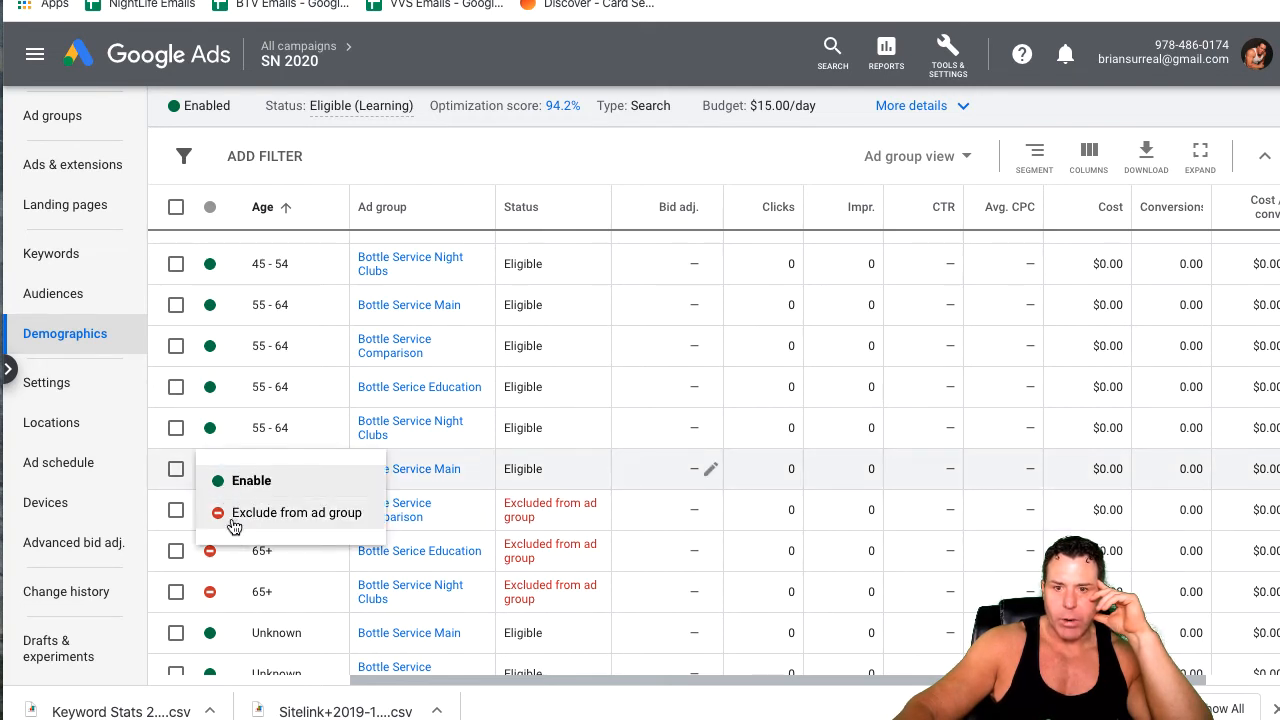
{"action": "left_click", "coordinate": [235, 514]}
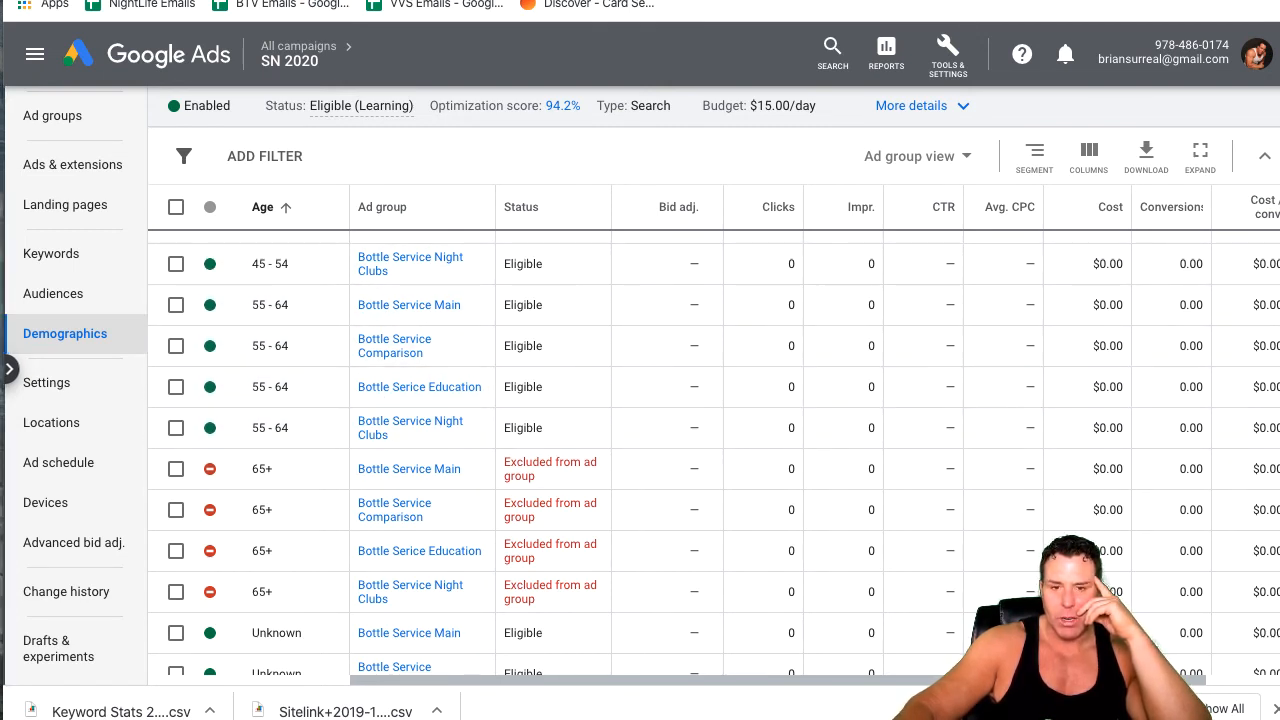
Review the SN 2020 campaign's general settings and its list of targeted locations
{"action": "left_click", "coordinate": [87, 401]}
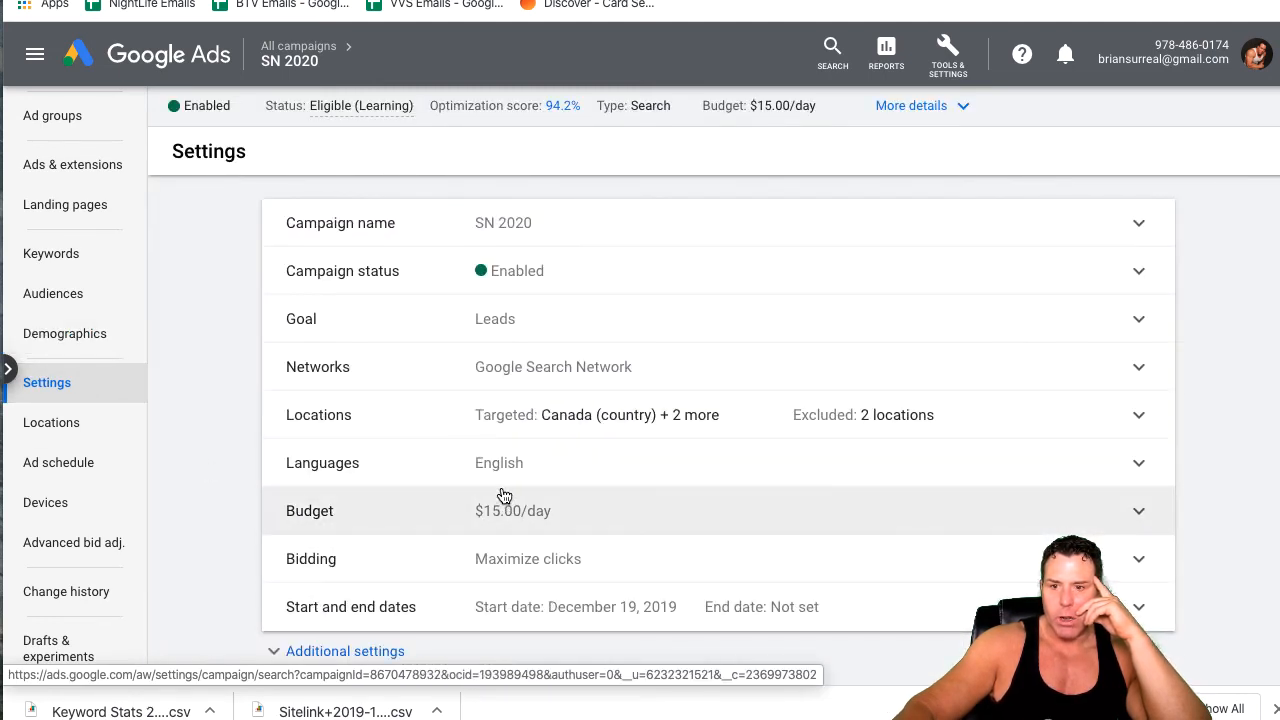
{"action": "left_click", "coordinate": [56, 429]}
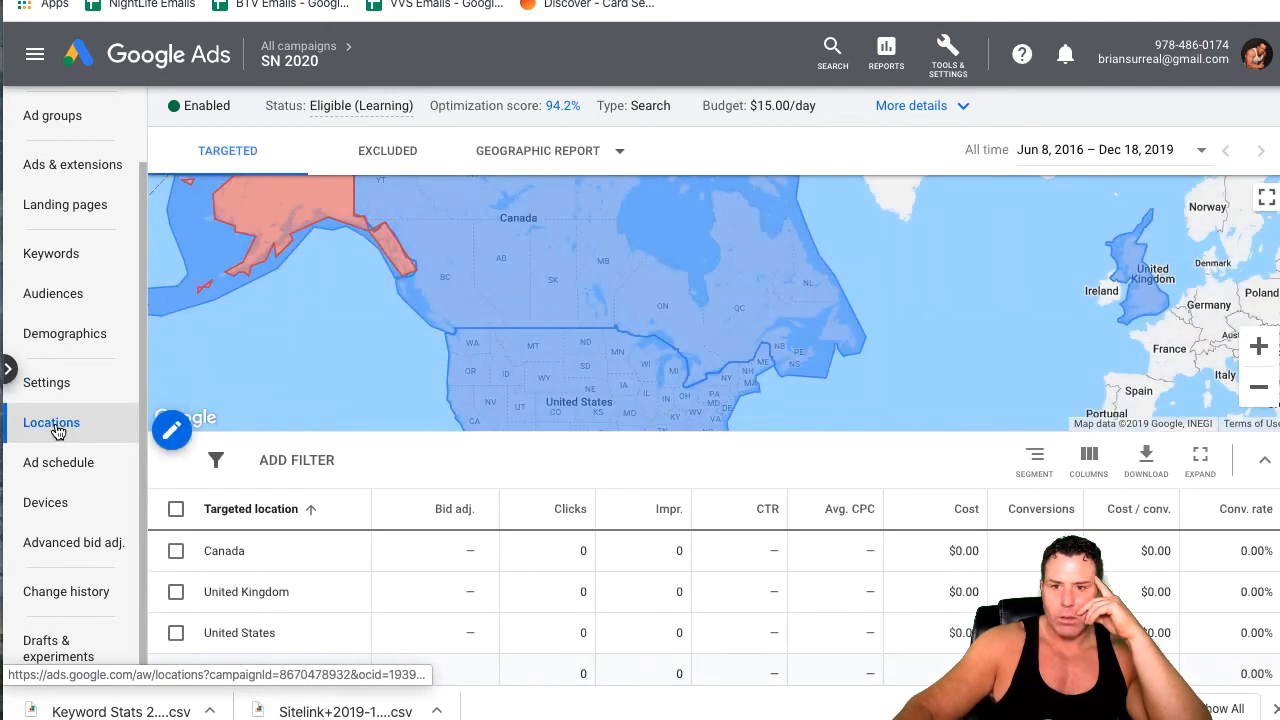
{"action": "scroll", "coordinate": [638, 400], "scroll_direction": "down", "scroll_amount": 1}
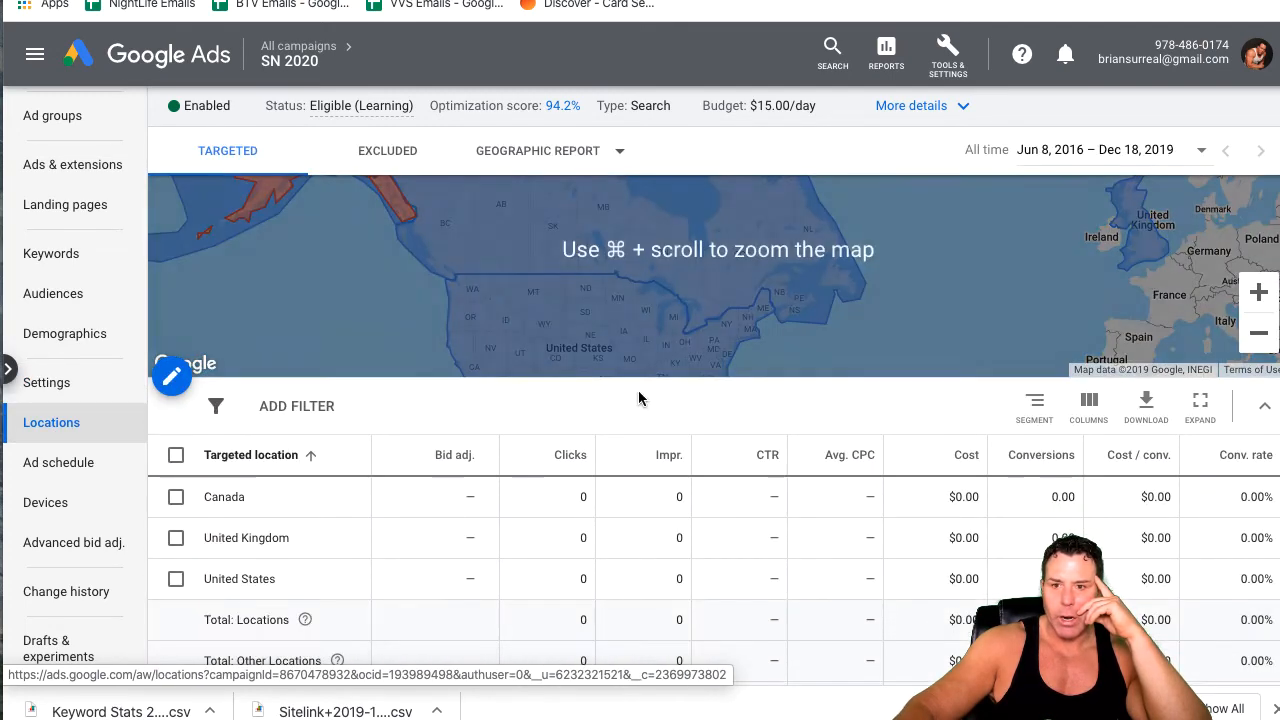
{"action": "scroll", "coordinate": [420, 363], "scroll_direction": "up", "scroll_amount": 1}
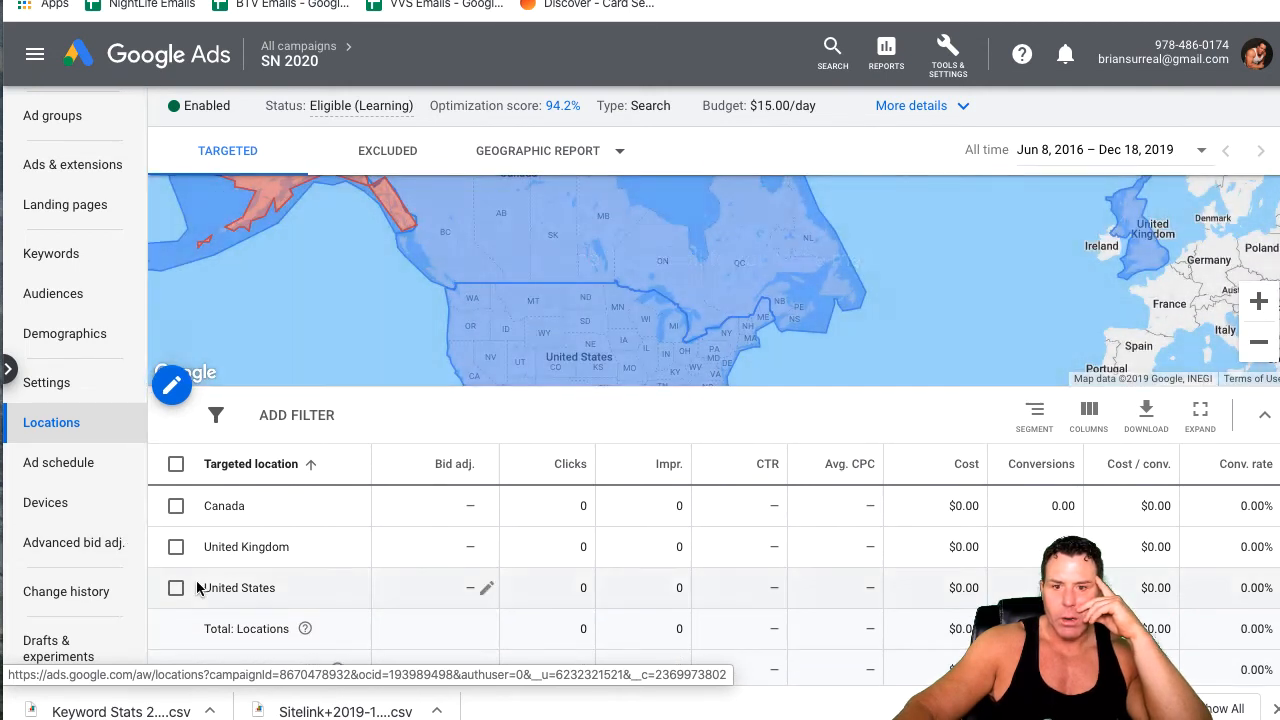
{"action": "scroll", "coordinate": [327, 530], "scroll_direction": "down", "scroll_amount": 1}
{"action": "scroll", "coordinate": [327, 530], "scroll_direction": "down", "scroll_amount": 1}
{"action": "scroll", "coordinate": [308, 531], "scroll_direction": "up", "scroll_amount": 1}
{"action": "scroll", "coordinate": [83, 486], "scroll_direction": "up", "scroll_amount": 1}
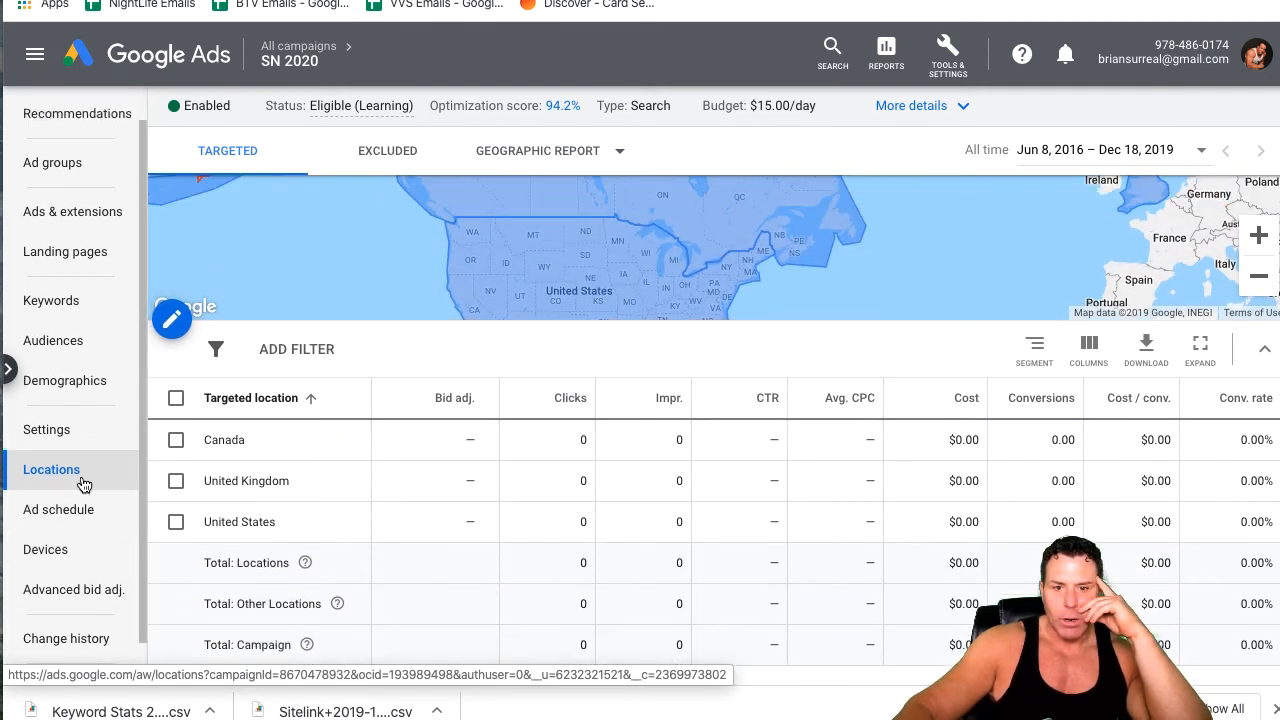
Examine the campaign's device breakdown and bid adjustments for computers, mobile phones and tablets
{"action": "left_click", "coordinate": [66, 566]}
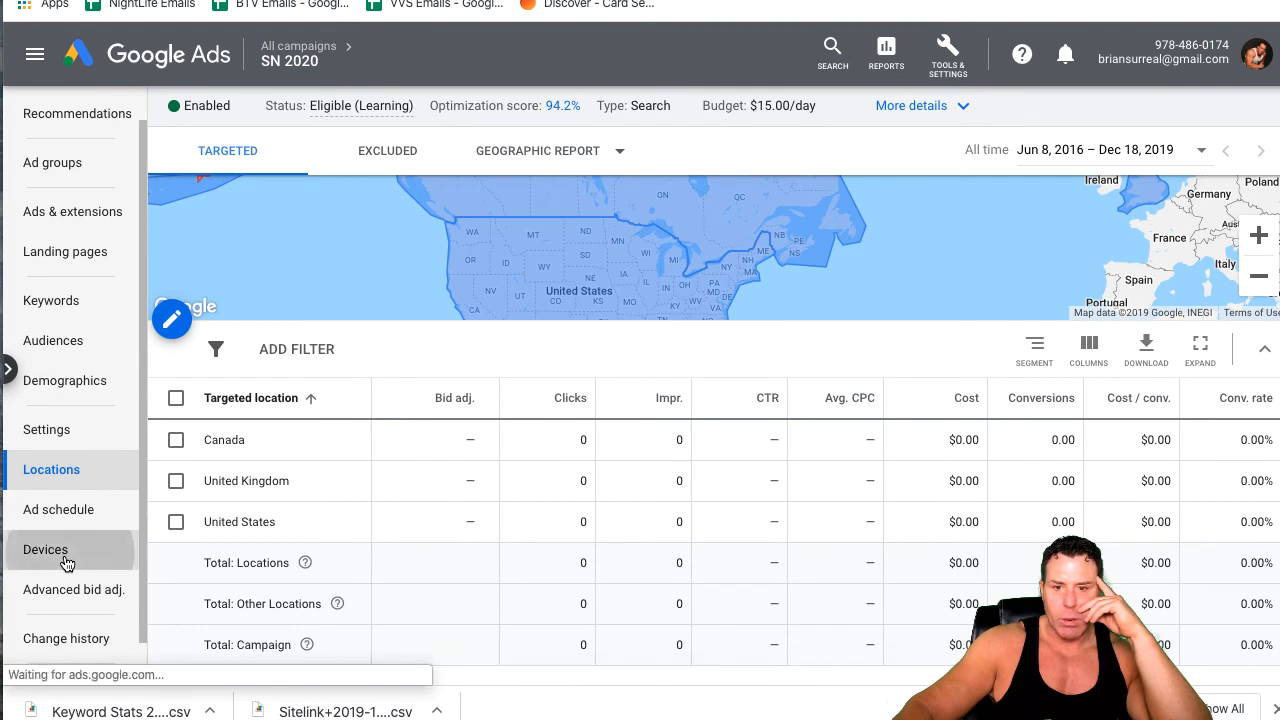
{"action": "scroll", "coordinate": [334, 526], "scroll_direction": "down", "scroll_amount": 1}
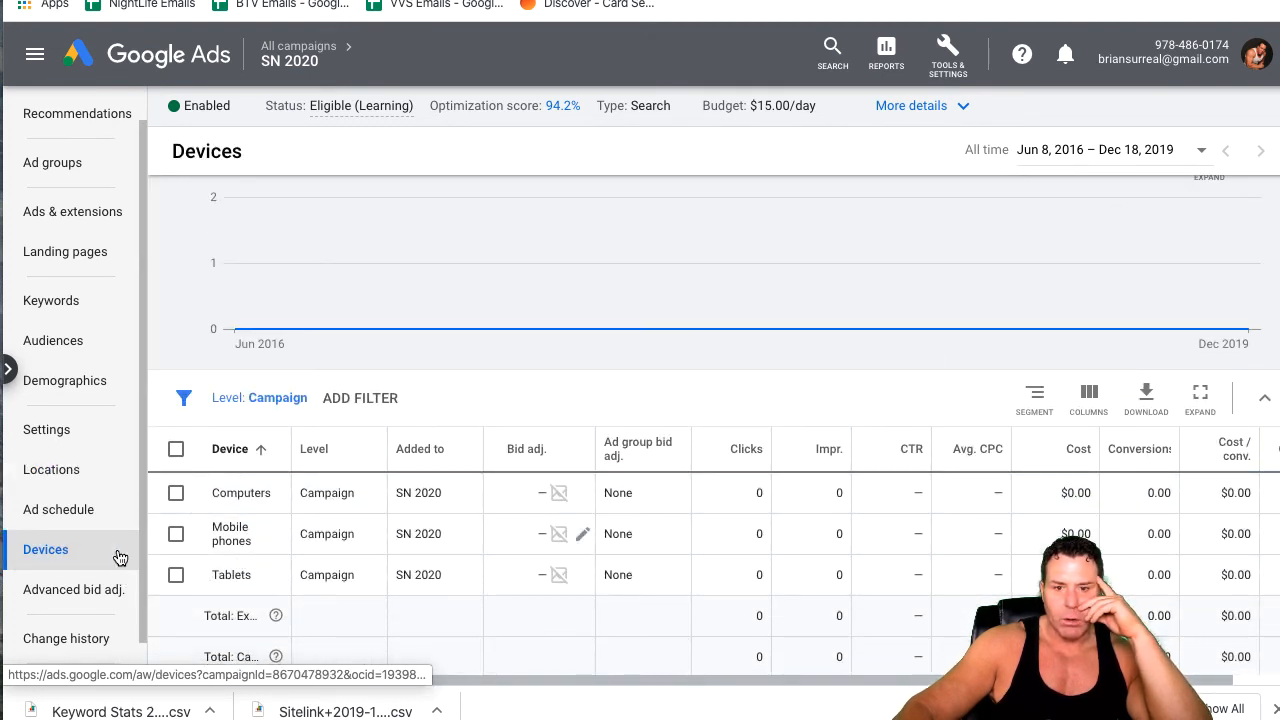
{"action": "scroll", "coordinate": [63, 566], "scroll_direction": "down", "scroll_amount": 1}
{"action": "scroll", "coordinate": [67, 482], "scroll_direction": "up", "scroll_amount": 1}
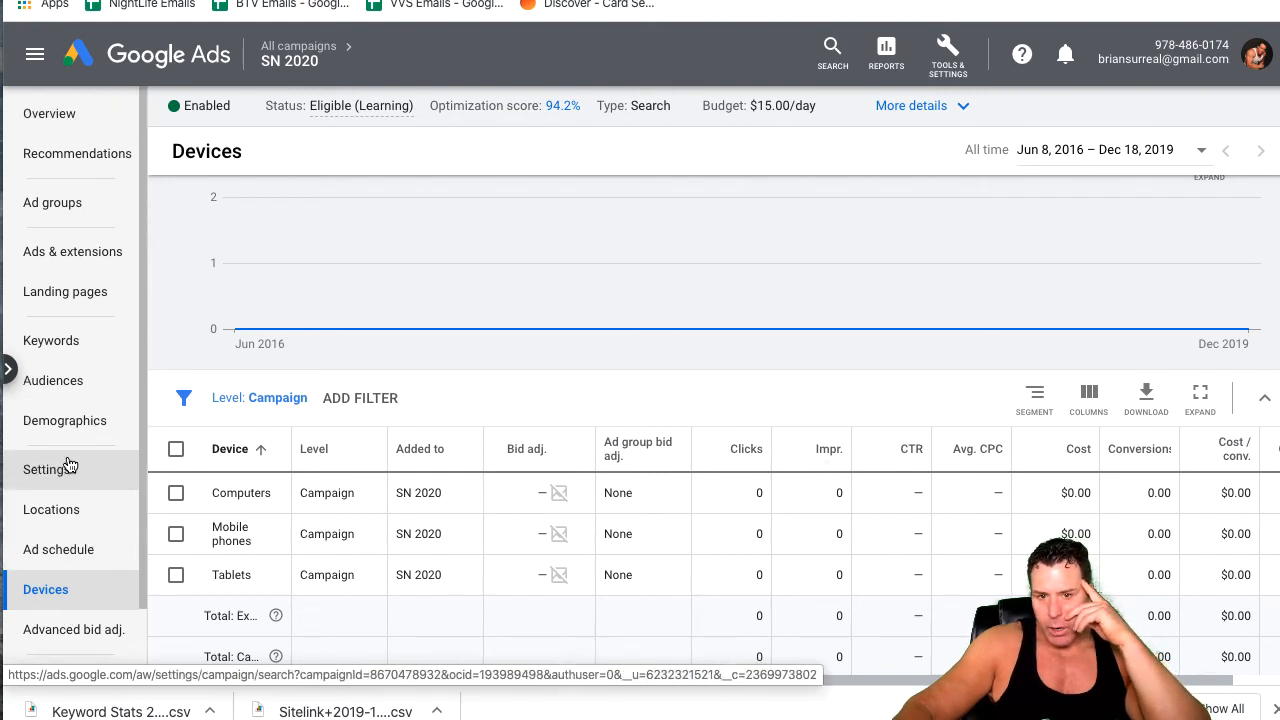
Look through the list of all campaigns in the account and return to the SN 2020 campaign
{"action": "left_click", "coordinate": [12, 370]}
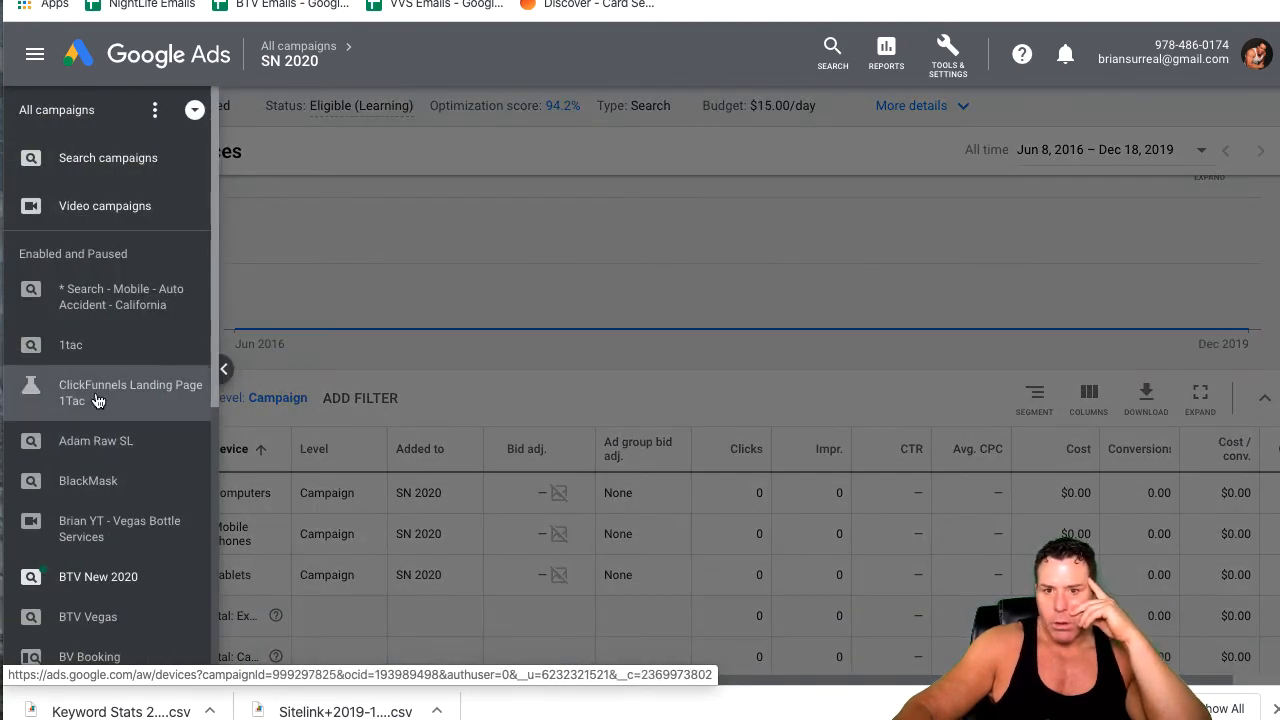
{"action": "left_click", "coordinate": [57, 110]}
{"action": "scroll", "coordinate": [95, 385], "scroll_direction": "down", "scroll_amount": 5}
{"action": "scroll", "coordinate": [100, 391], "scroll_direction": "down", "scroll_amount": 3}
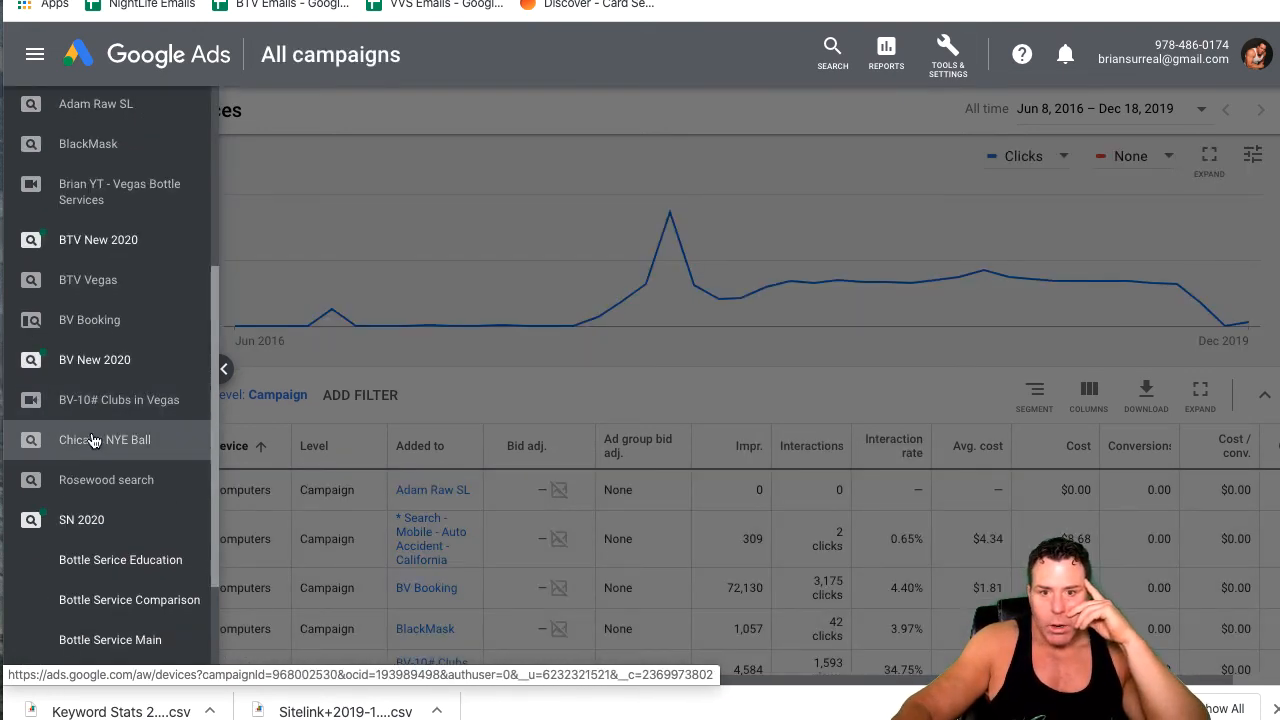
{"action": "left_click", "coordinate": [103, 420]}
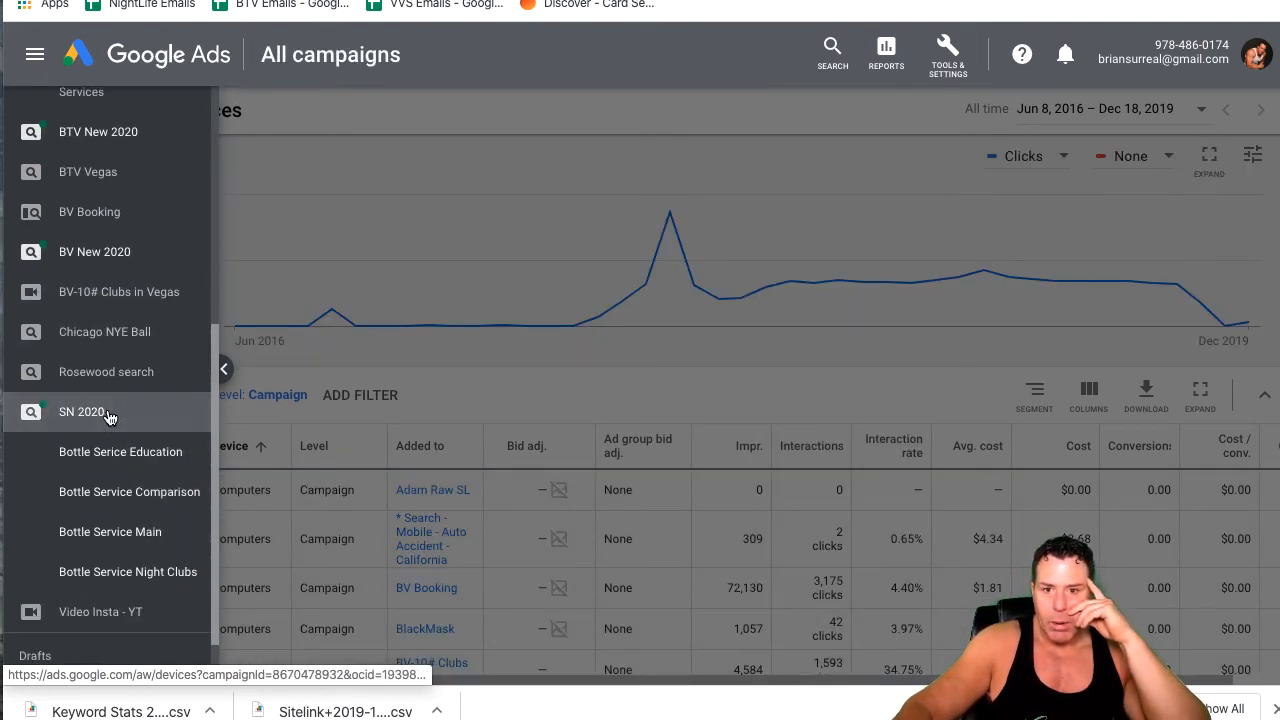
{"action": "left_click", "coordinate": [225, 372]}
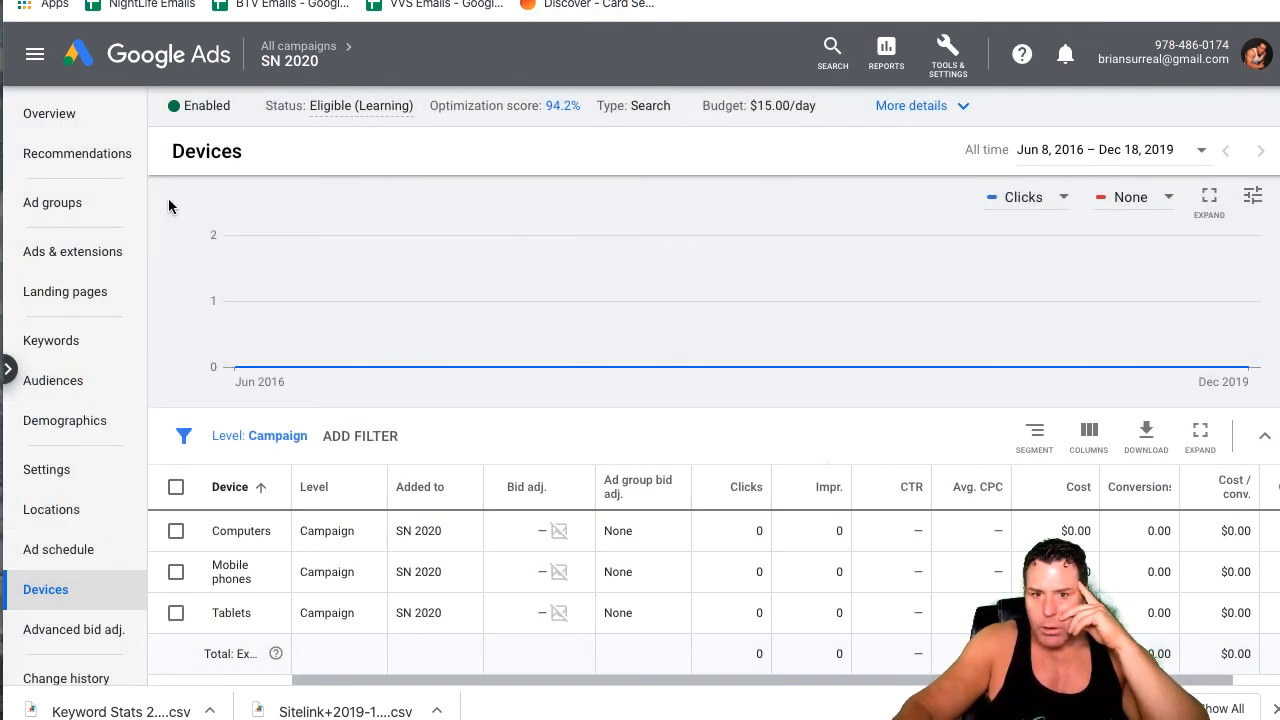
Review the text, ad group and status of every ad in the SN 2020 campaign
{"action": "left_click", "coordinate": [68, 256]}
{"action": "scroll", "coordinate": [433, 428], "scroll_direction": "down", "scroll_amount": 4}
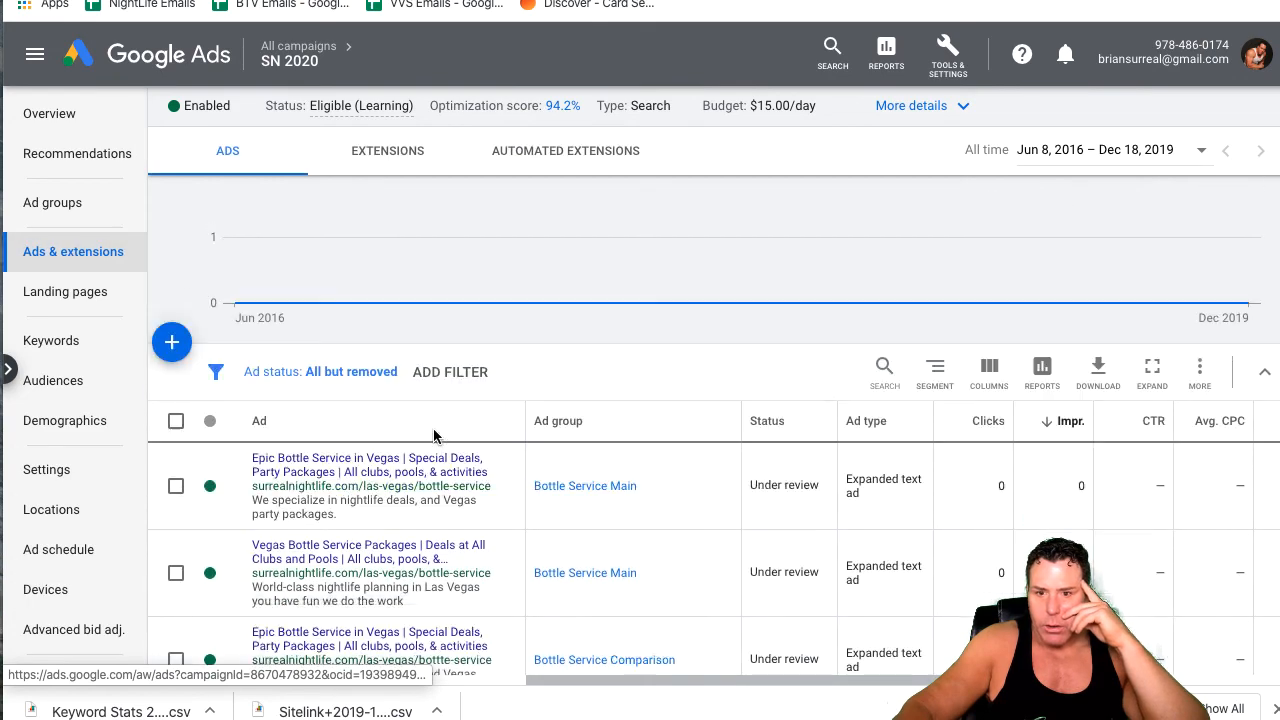
{"action": "scroll", "coordinate": [518, 487], "scroll_direction": "down", "scroll_amount": 5}
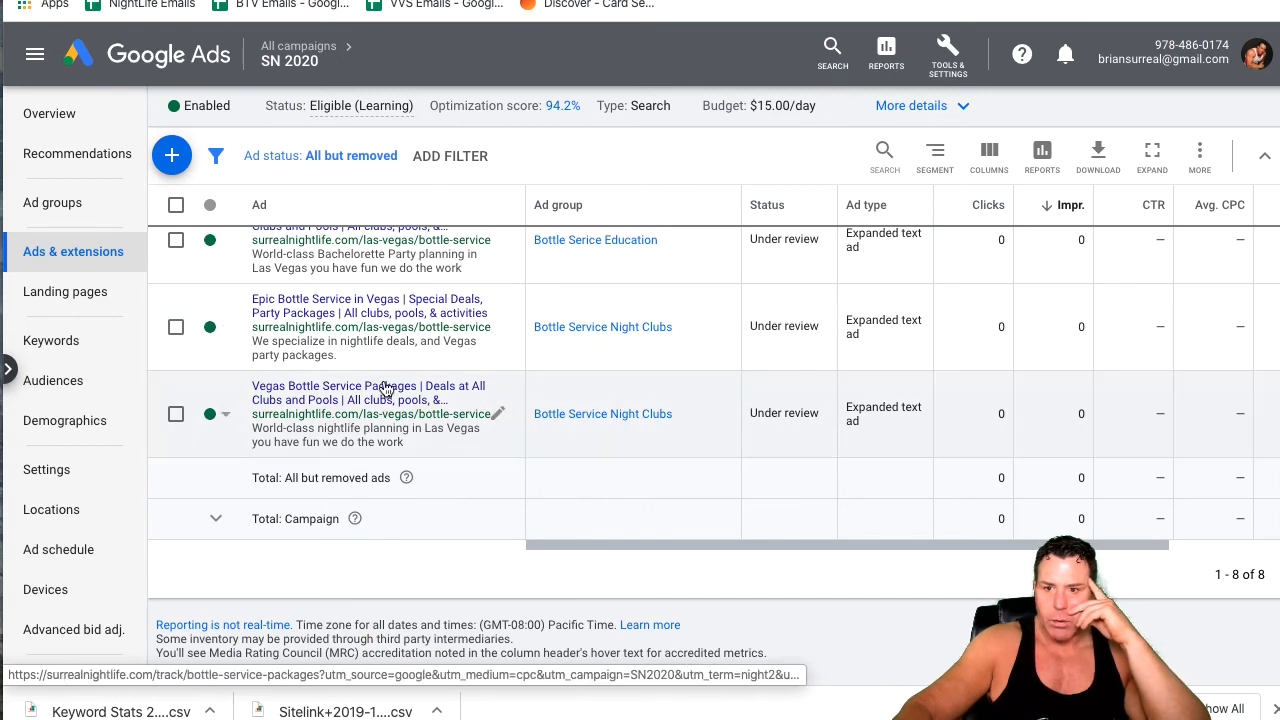
{"action": "scroll", "coordinate": [509, 449], "scroll_direction": "up", "scroll_amount": 3}
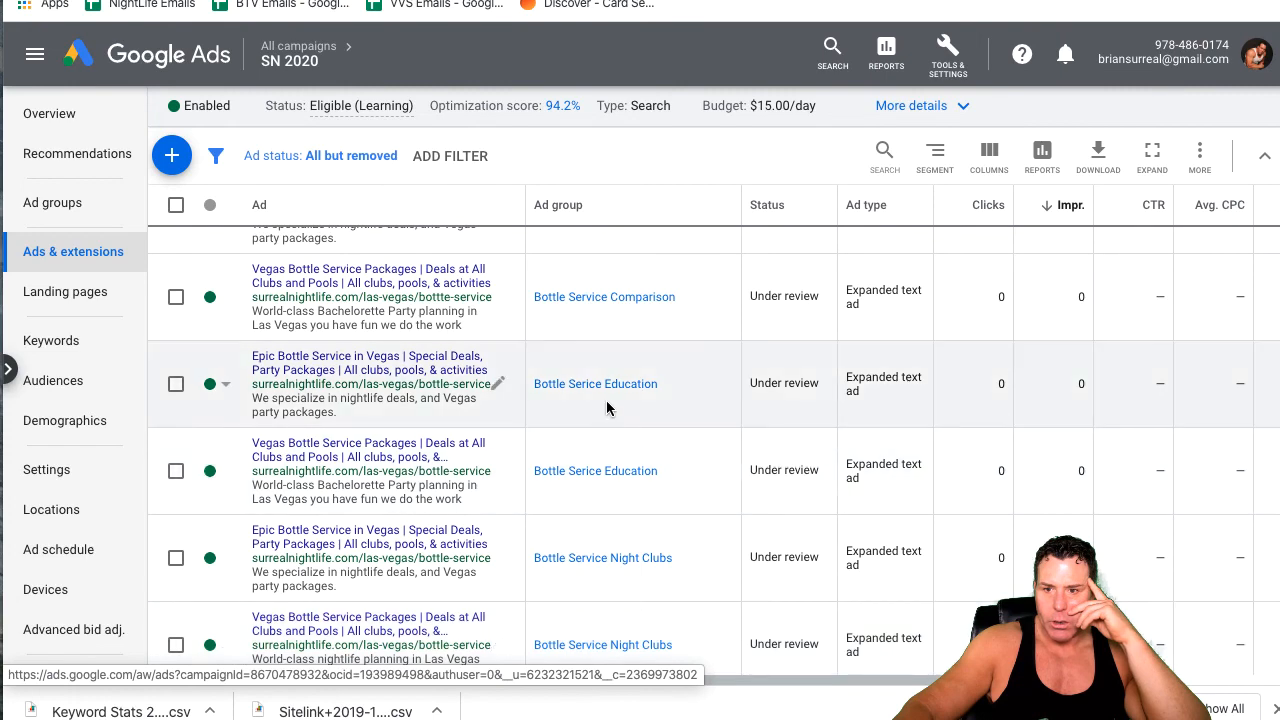
{"action": "scroll", "coordinate": [540, 440], "scroll_direction": "up", "scroll_amount": 3}
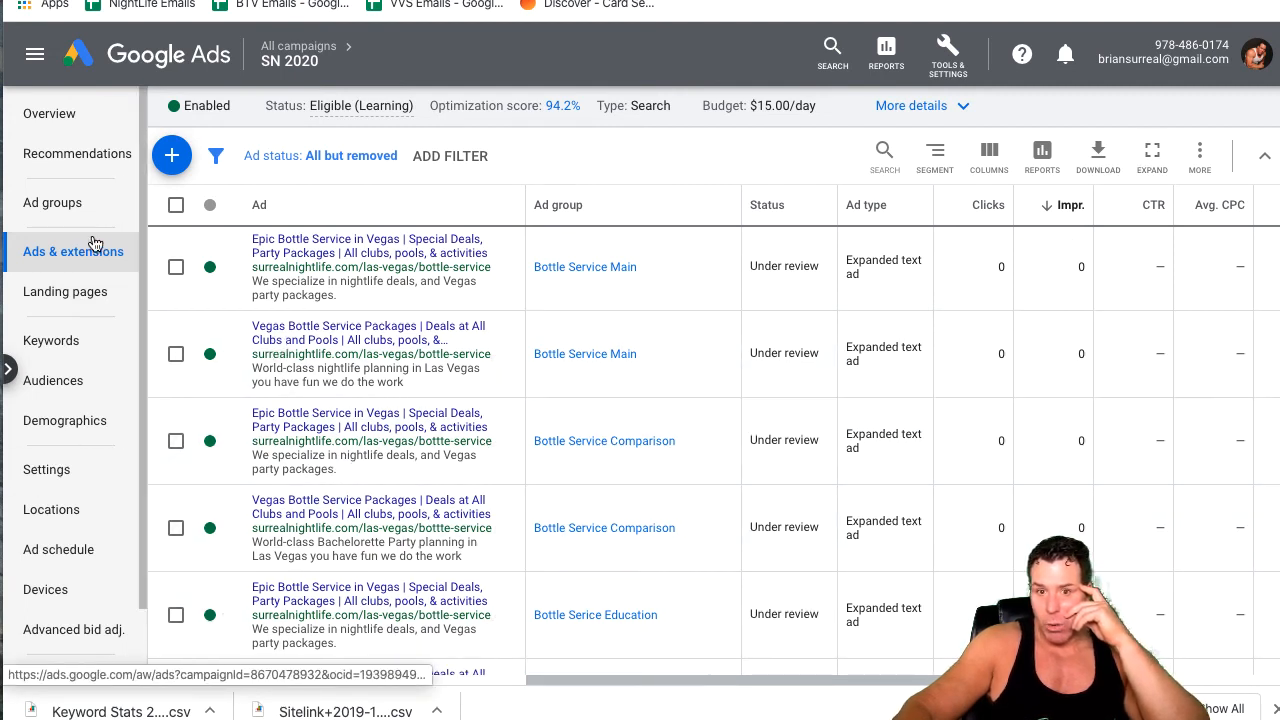
Dismiss the campaign recommendation to fix the NYE conversion action
{"action": "left_click", "coordinate": [55, 157]}
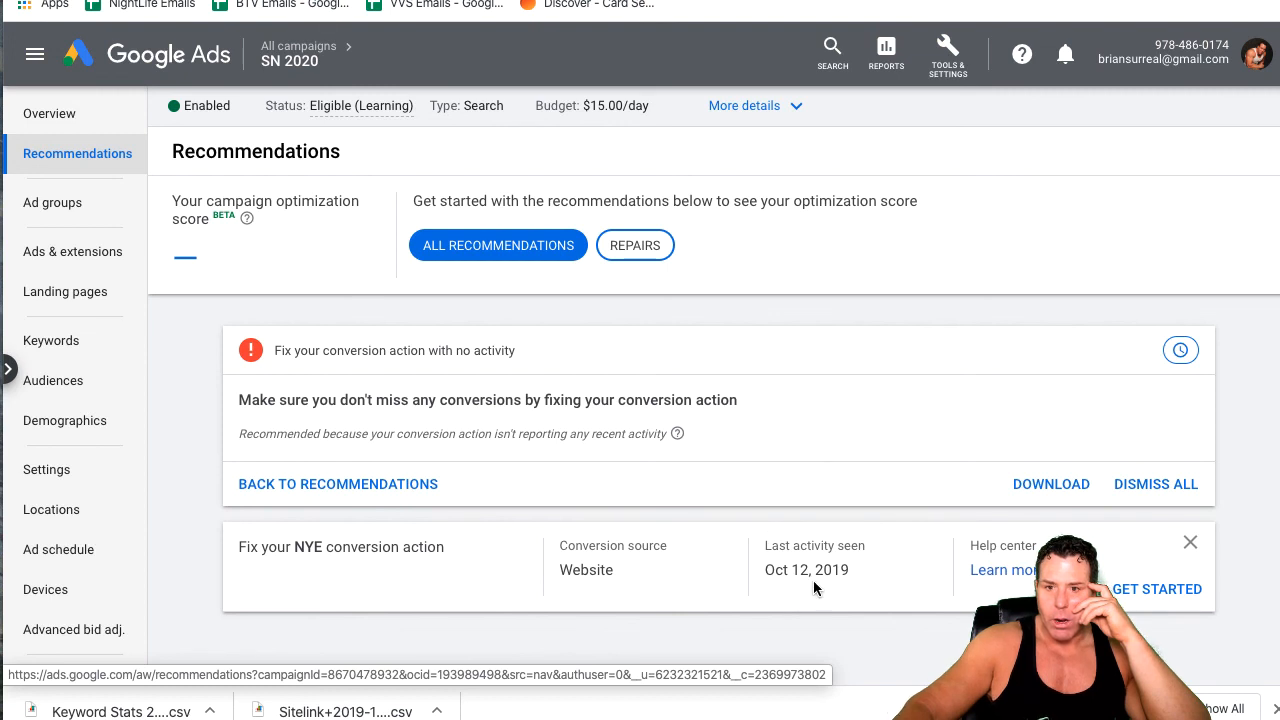
{"action": "left_click", "coordinate": [1191, 546]}
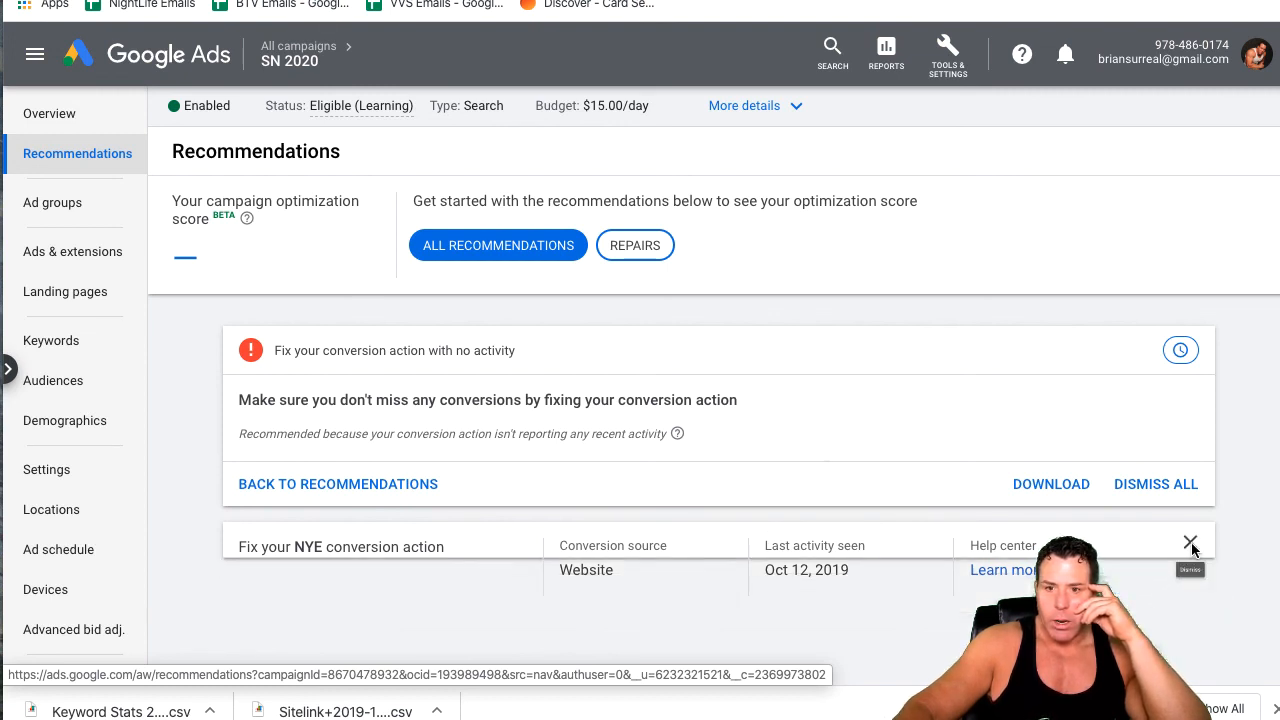